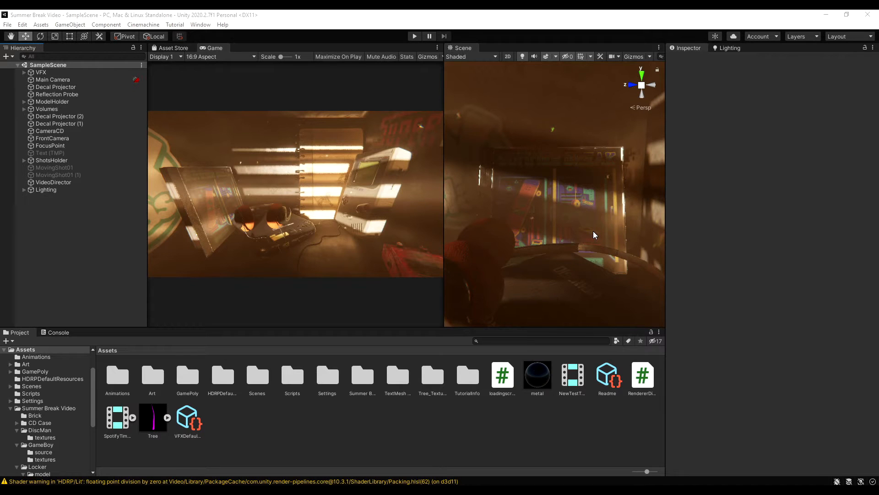
- Widen the Scene view slightly and collapse the Volumes group in the hierarchy
{"action": "scroll", "coordinate": [593, 231], "scroll_direction": "down", "scroll_amount": 3}
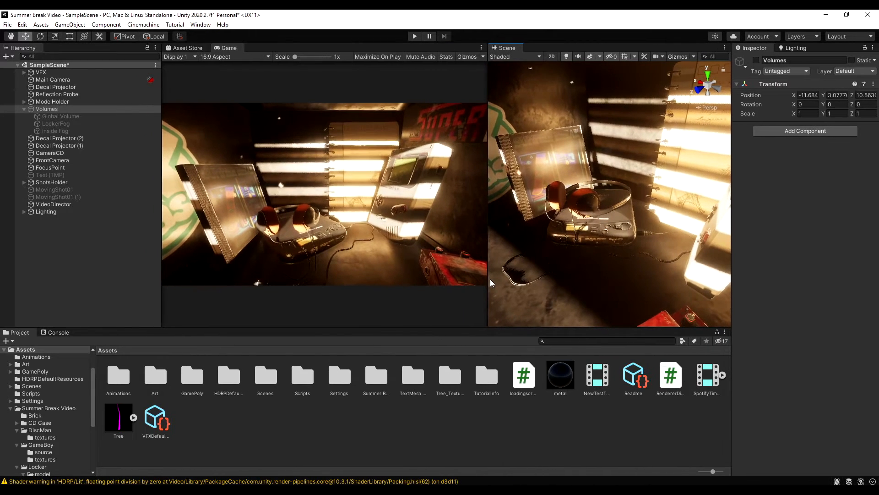
{"action": "left_click_drag", "start_coordinate": [489, 282], "coordinate": [469, 283]}
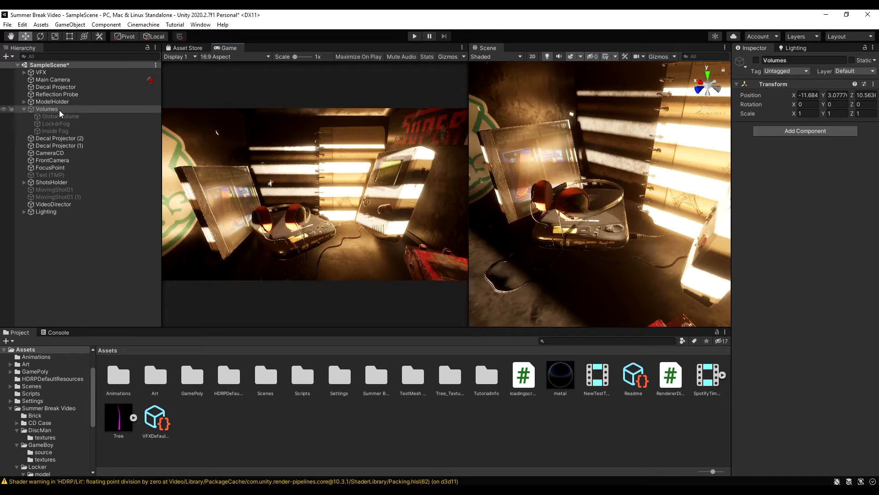
{"action": "left_click", "coordinate": [23, 109]}
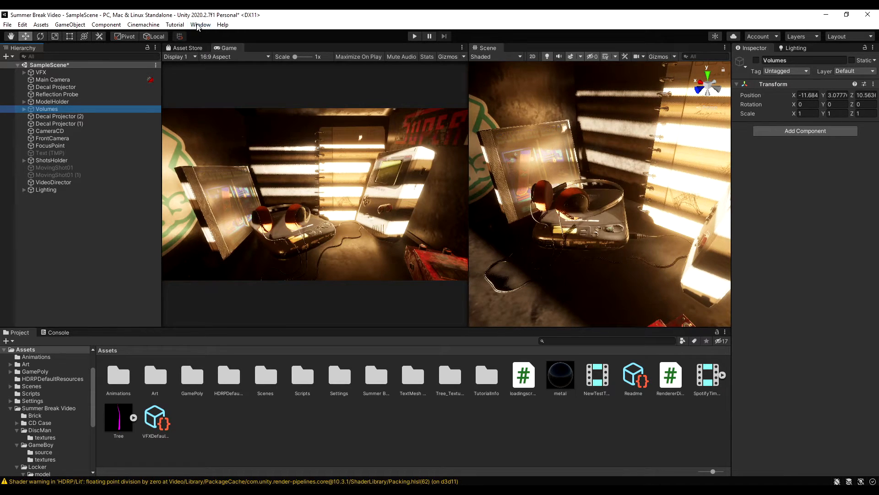
- Open the Package Manager, list the packages in the project and examine High Definition RP, TextMeshPro and Unity Recorder
{"action": "left_click", "coordinate": [198, 27]}
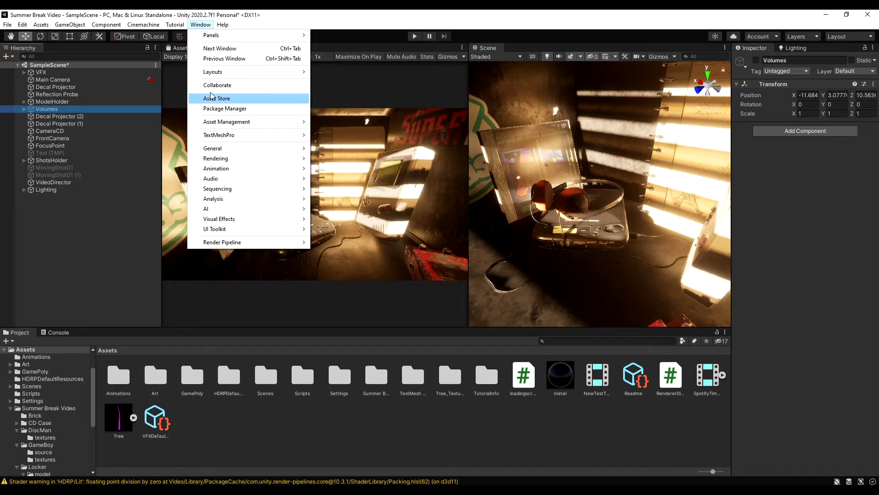
{"action": "left_click", "coordinate": [225, 109]}
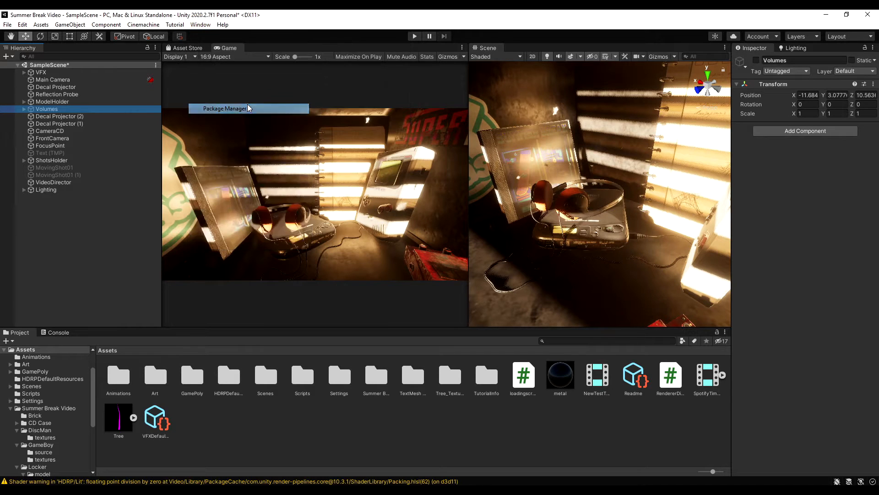
{"action": "left_click", "coordinate": [315, 86]}
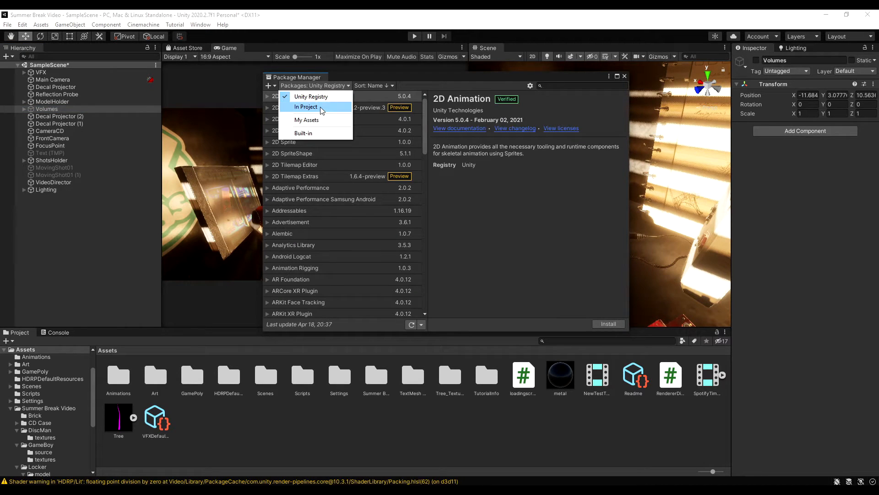
{"action": "left_click", "coordinate": [328, 107]}
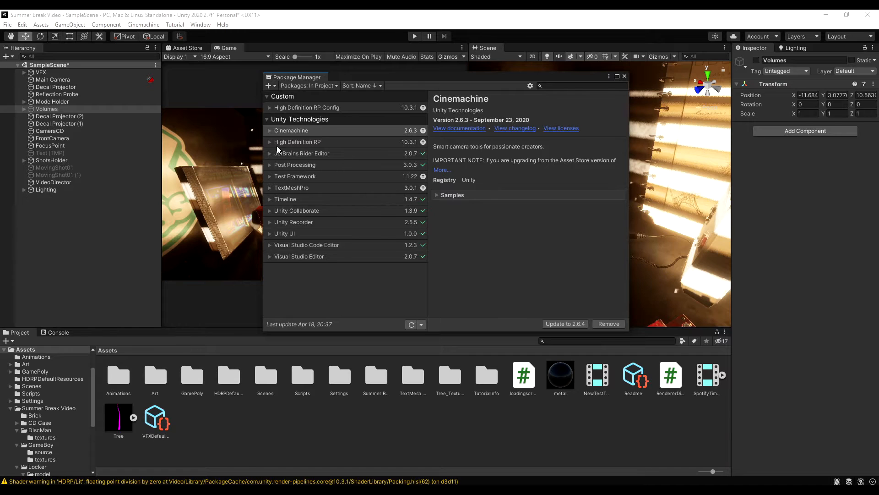
{"action": "left_click", "coordinate": [332, 143]}
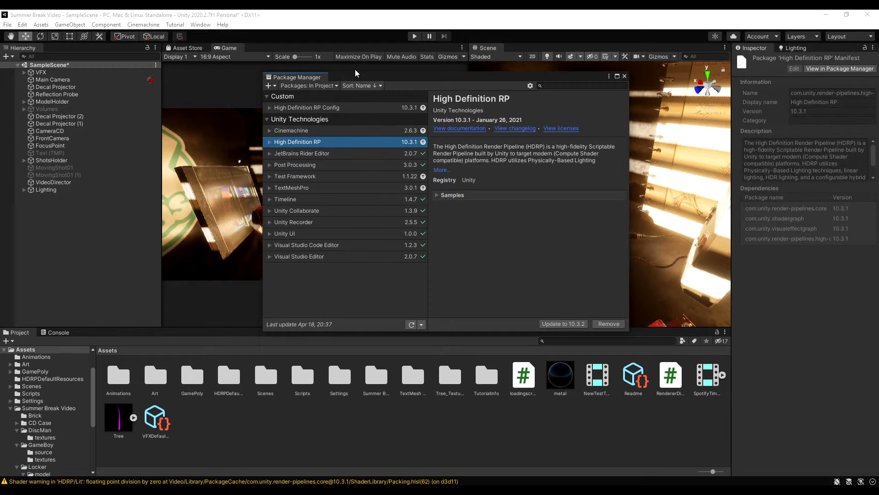
{"action": "left_click_drag", "start_coordinate": [355, 76], "coordinate": [505, 105]}
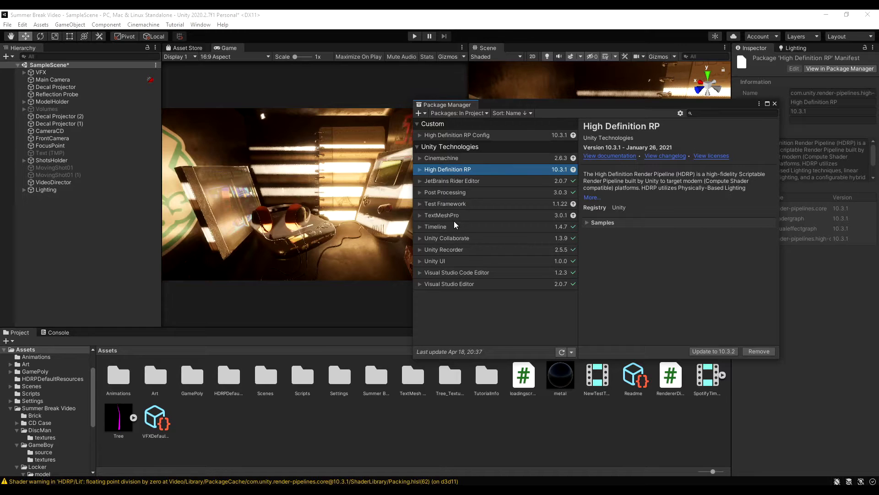
{"action": "left_click", "coordinate": [445, 216]}
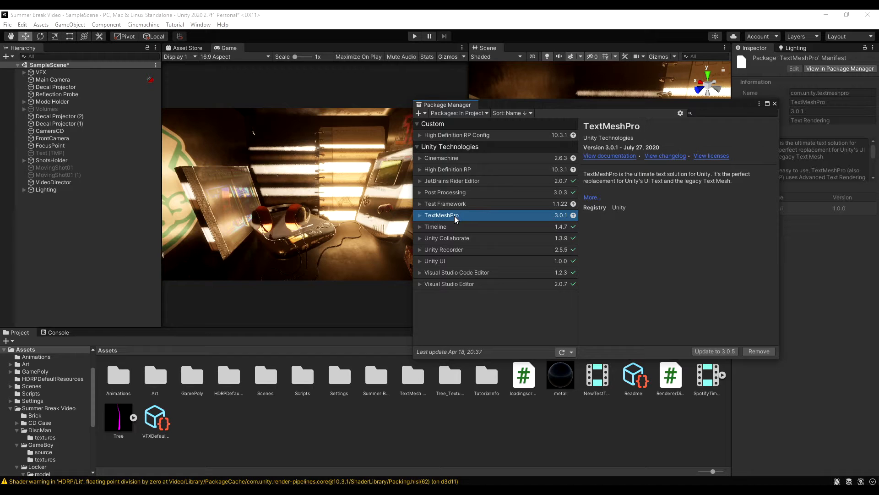
{"action": "left_click", "coordinate": [432, 253]}
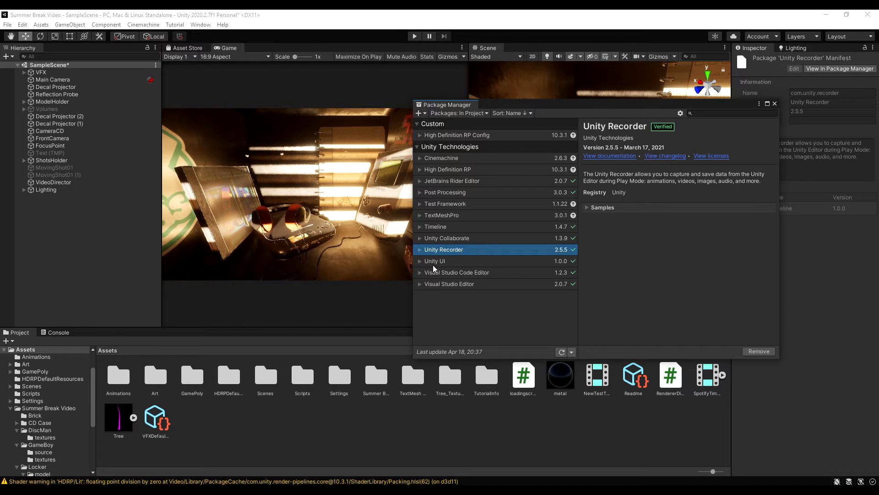
- List the Unity Registry packages in the Package Manager and get ready to search them
{"action": "left_click", "coordinate": [463, 113]}
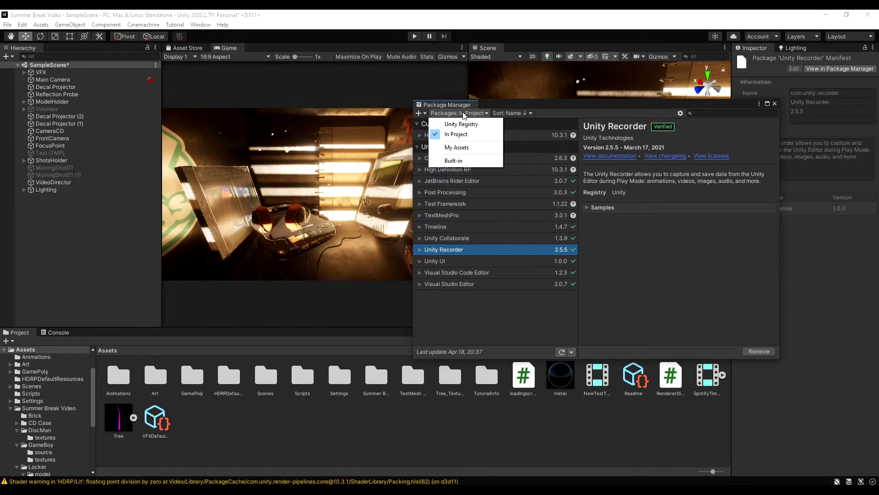
{"action": "left_click", "coordinate": [466, 124]}
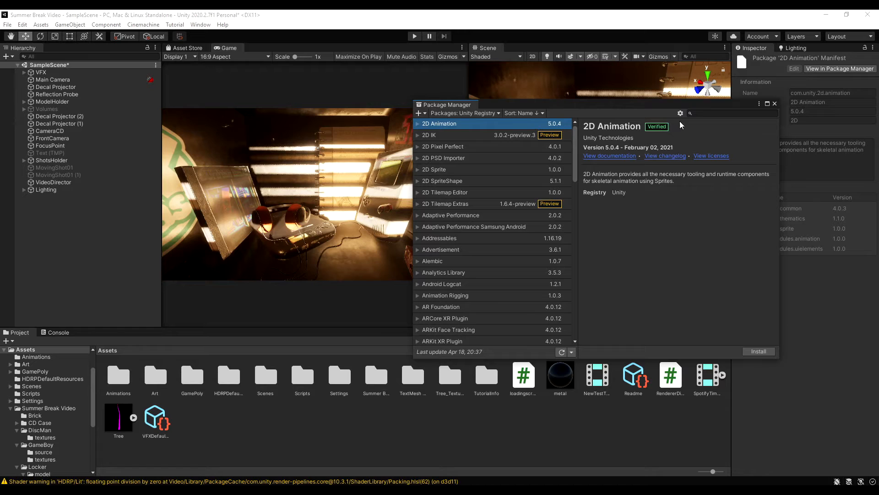
{"action": "left_click", "coordinate": [692, 113]}
- Open the HD Render Pipeline Wizard and review the HDRP configuration checks and migration options
{"action": "left_click", "coordinate": [202, 25]}
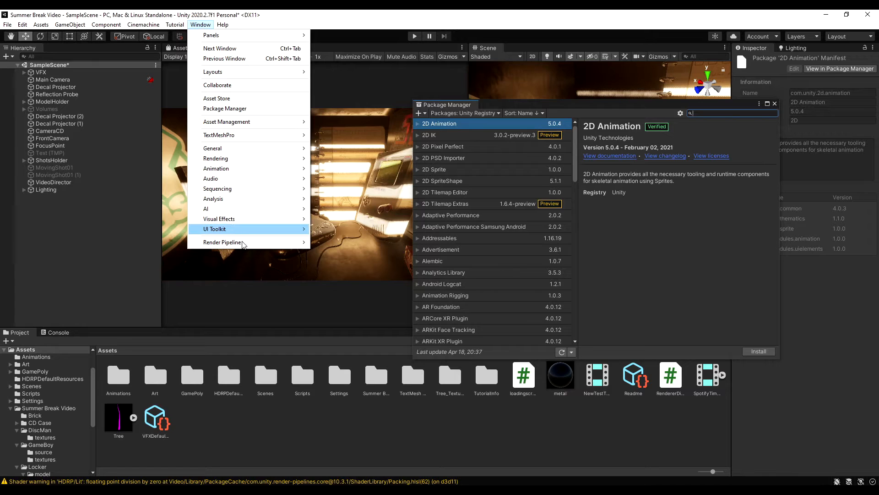
{"action": "mouse_move", "coordinate": [233, 242]}
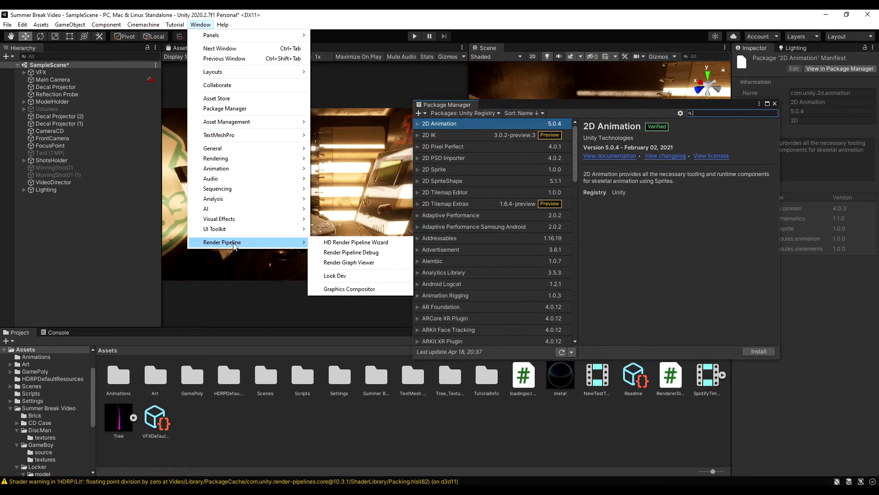
{"action": "left_click", "coordinate": [345, 243]}
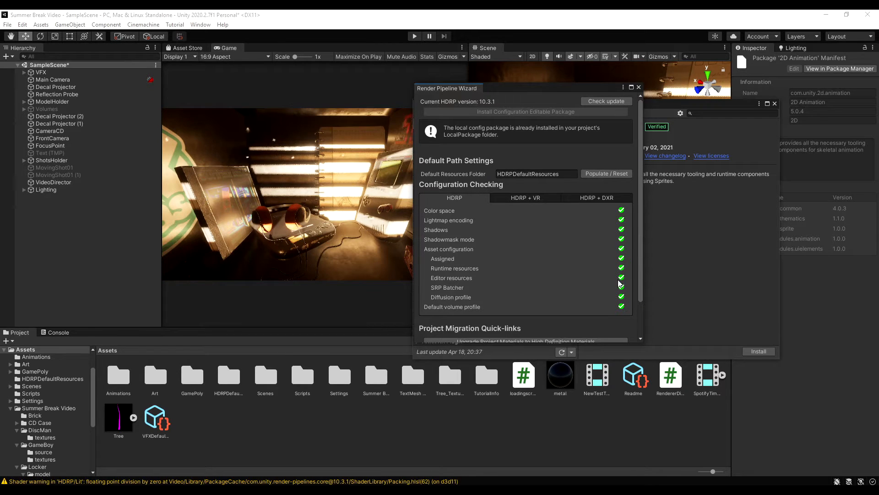
{"action": "scroll", "coordinate": [641, 276], "scroll_direction": "down", "scroll_amount": 1}
{"action": "left_click_drag", "start_coordinate": [640, 276], "coordinate": [637, 276]}
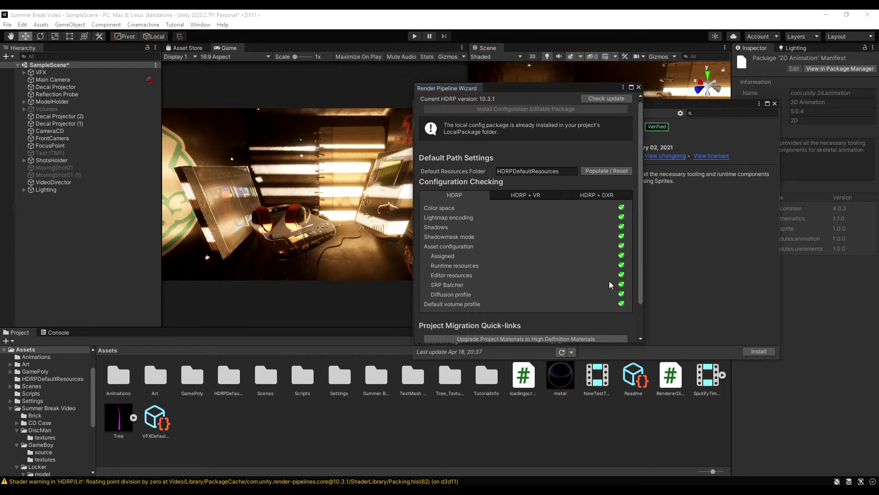
{"action": "scroll", "coordinate": [639, 281], "scroll_direction": "down", "scroll_amount": 1}
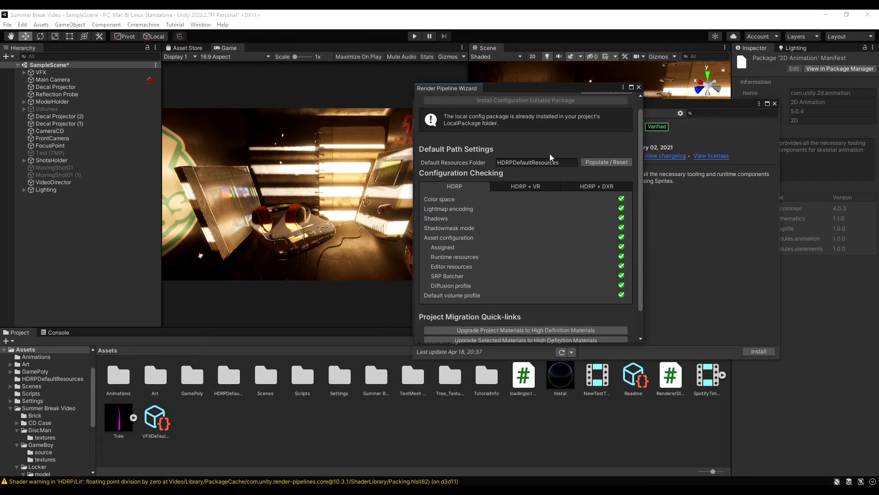
{"action": "left_click_drag", "start_coordinate": [643, 287], "coordinate": [642, 312]}
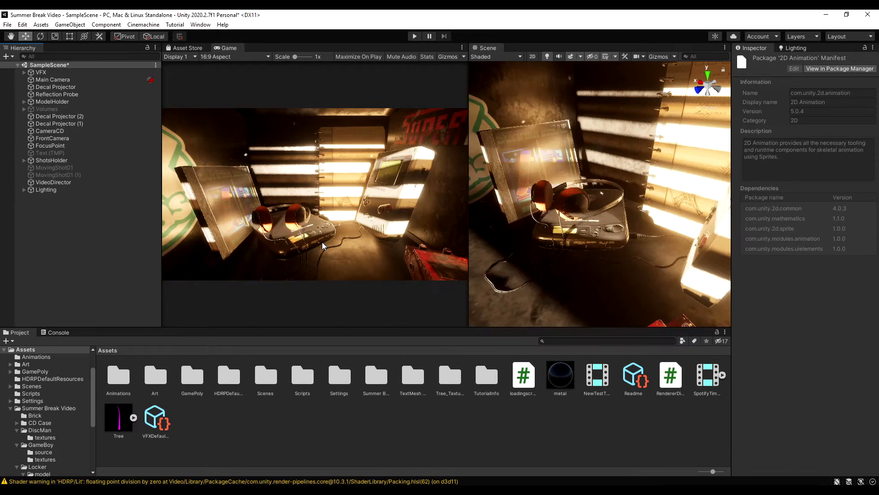
- Add the SM_Gameboy model from the GameBoy source folder to the locker scene
{"action": "right_click_drag", "start_coordinate": [545, 253], "coordinate": [625, 219]}
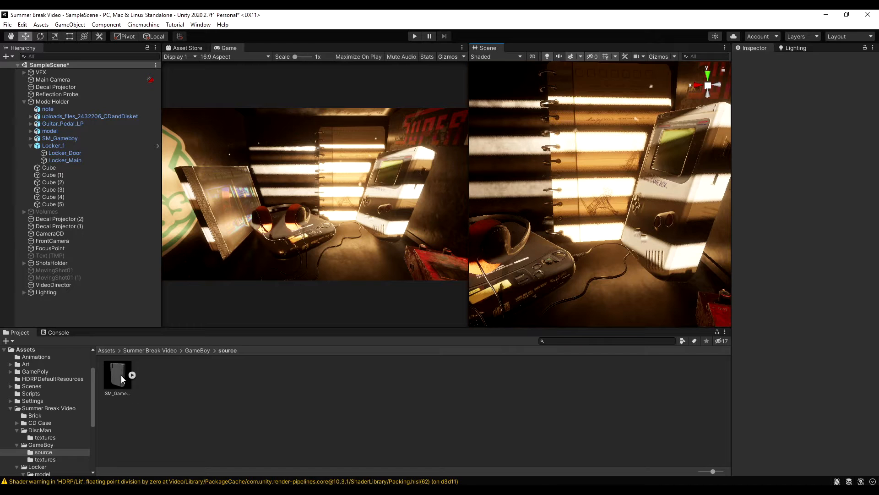
{"action": "left_click_drag", "start_coordinate": [121, 375], "coordinate": [638, 208]}
{"action": "right_click_drag", "start_coordinate": [563, 255], "coordinate": [648, 122]}
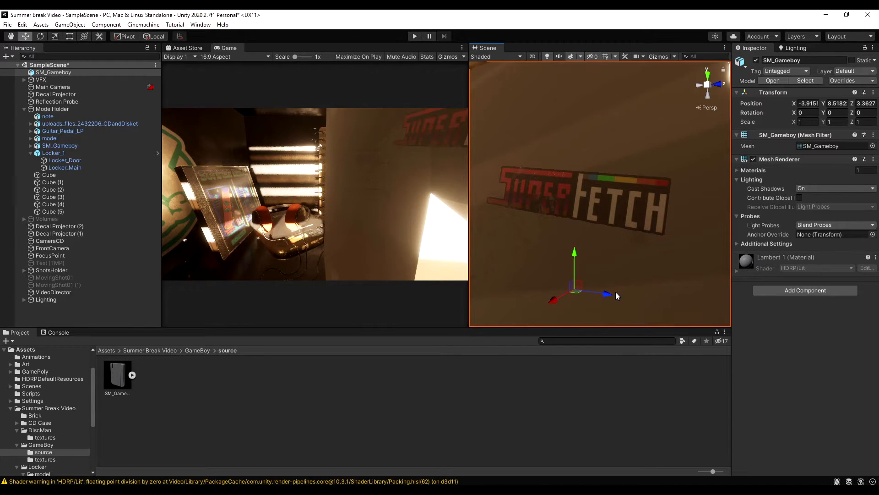
- Scale the added Game Boy model uniformly to about 0.18 and rotate it to about 164° around Y
{"action": "key", "text": "e"}
{"action": "key", "text": "r"}
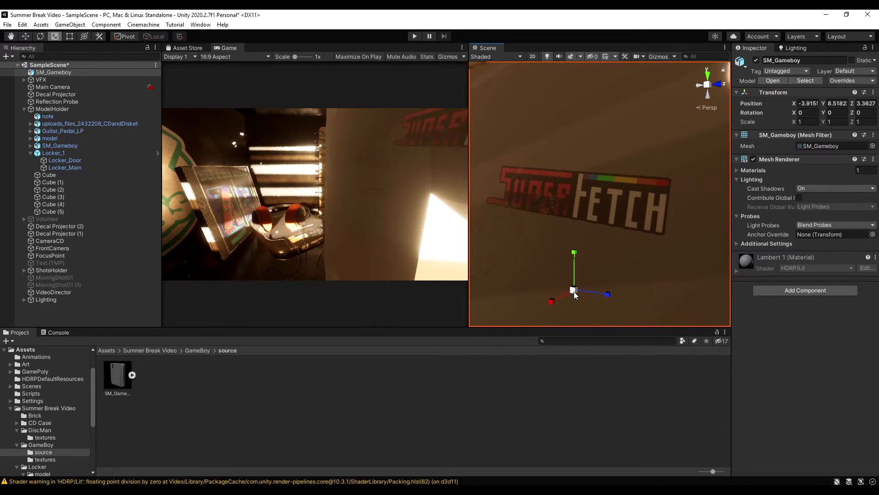
{"action": "left_click_drag", "start_coordinate": [573, 291], "coordinate": [454, 321]}
{"action": "key", "text": "w"}
{"action": "key", "text": "e"}
{"action": "key", "text": "w"}
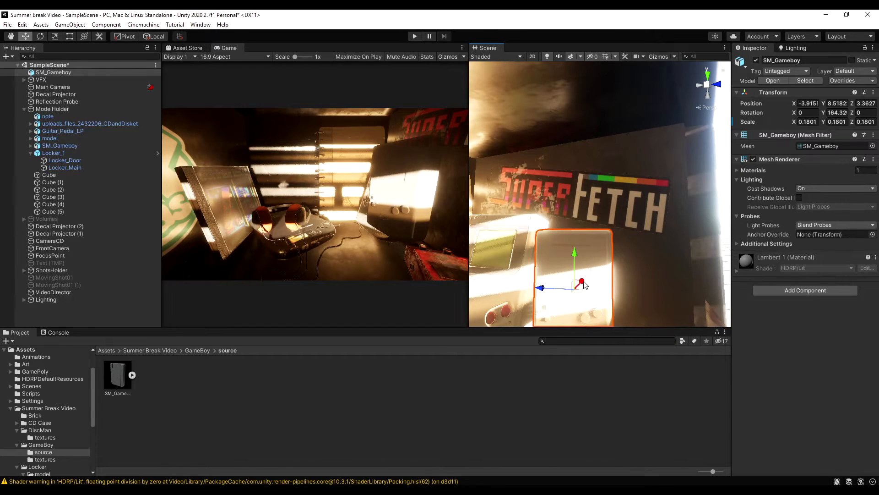
- Move the added Game Boy to about X -3.618, Z 3.446 and rotate it to about 106° around Y to face the camera
{"action": "left_click_drag", "start_coordinate": [584, 285], "coordinate": [552, 309]}
{"action": "key", "text": "e"}
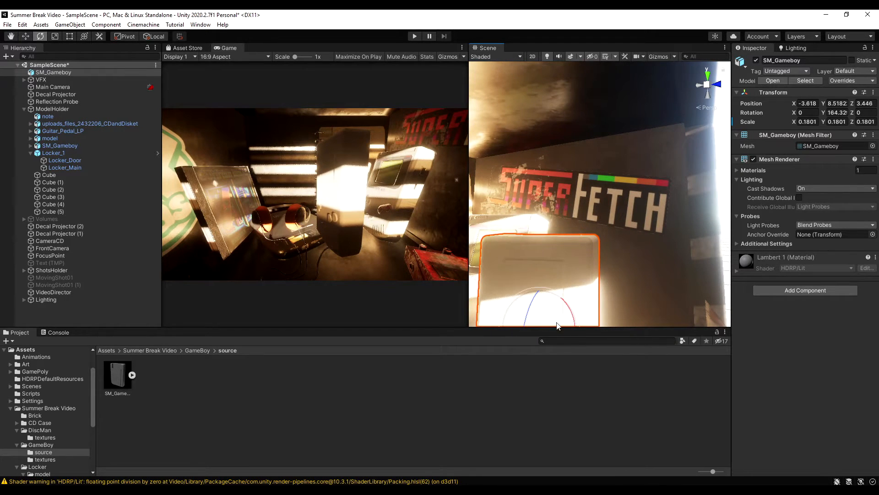
{"action": "right_click_drag", "start_coordinate": [588, 296], "coordinate": [561, 328]}
{"action": "left_click_drag", "start_coordinate": [589, 284], "coordinate": [662, 281]}
{"action": "left_click", "coordinate": [316, 196]}
{"action": "key", "text": "w"}
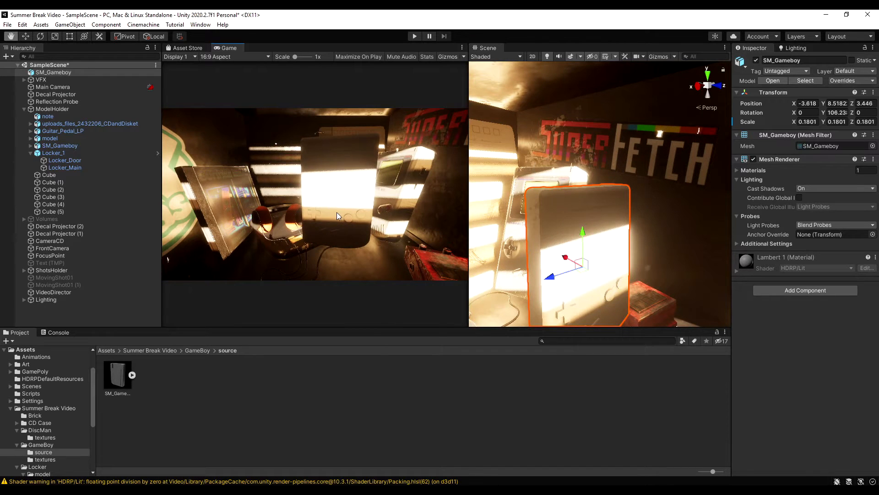
{"action": "right_click_drag", "start_coordinate": [567, 219], "coordinate": [521, 238]}
{"action": "key", "text": "w"}
{"action": "key", "text": "s"}
{"action": "key", "text": "s"}
{"action": "key", "text": "w"}
{"action": "key", "text": "s"}
- Create a new material in the GameBoy textures folder
{"action": "left_click", "coordinate": [200, 347]}
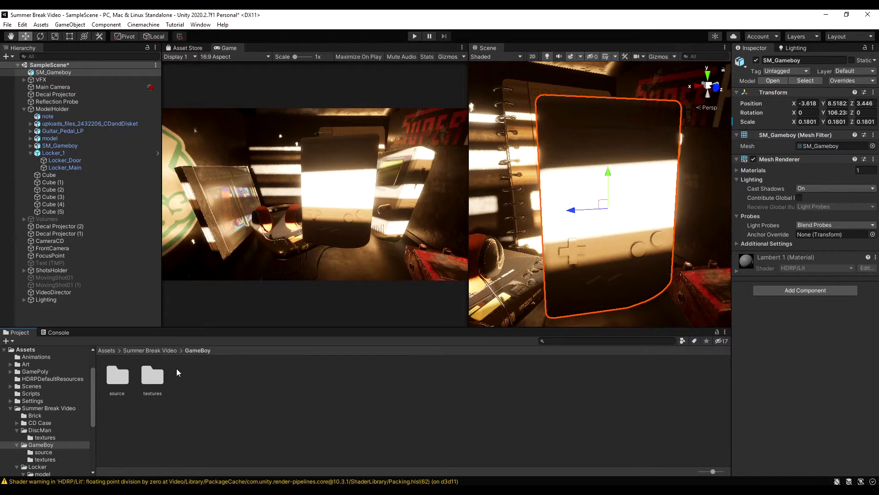
{"action": "double_click", "coordinate": [150, 381]}
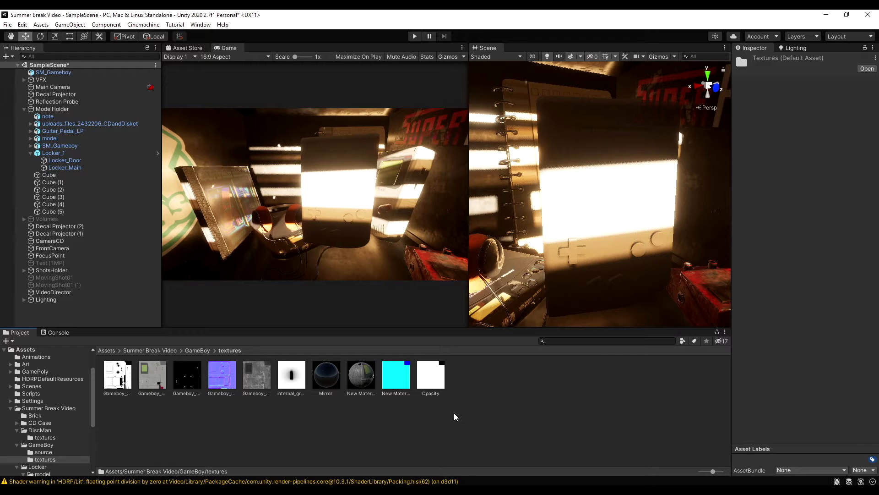
{"action": "right_click", "coordinate": [468, 393]}
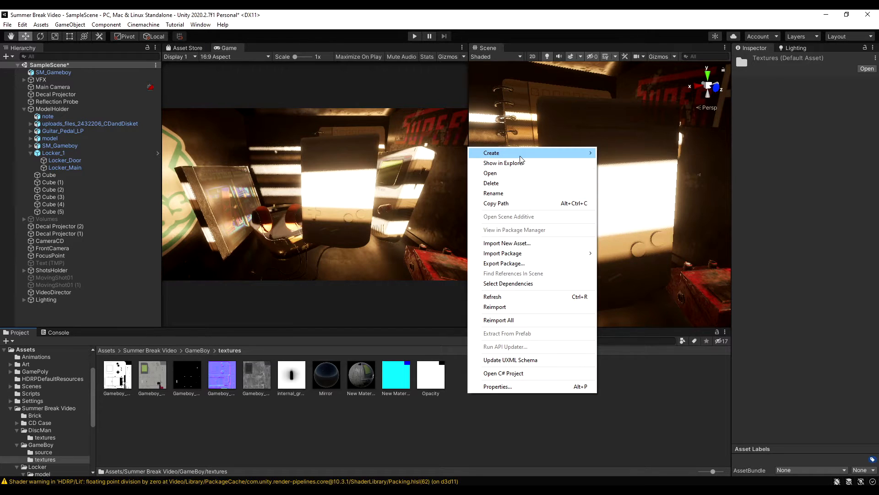
{"action": "mouse_move", "coordinate": [520, 159]}
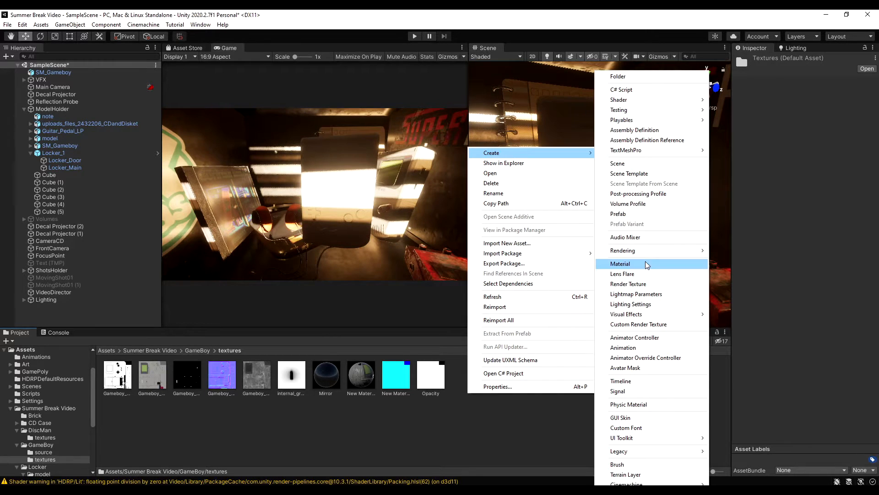
{"action": "left_click", "coordinate": [645, 263]}
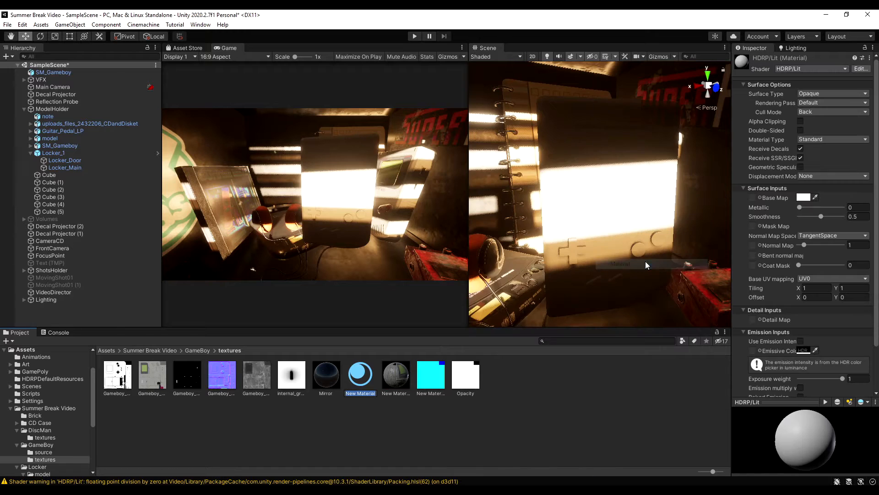
- Change the new material's shader to an HDRP Autodesk Interactive shader
{"action": "left_click", "coordinate": [807, 68]}
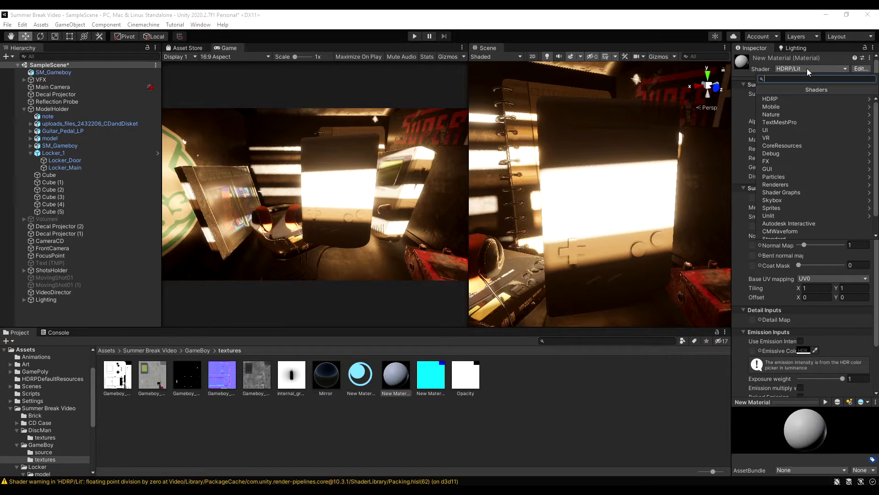
{"action": "left_click", "coordinate": [790, 101]}
{"action": "left_click", "coordinate": [790, 114]}
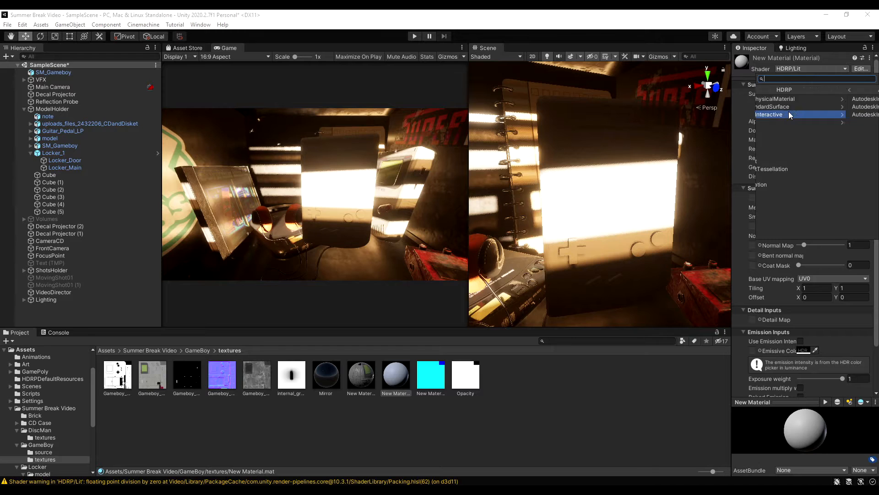
{"action": "left_click", "coordinate": [787, 108]}
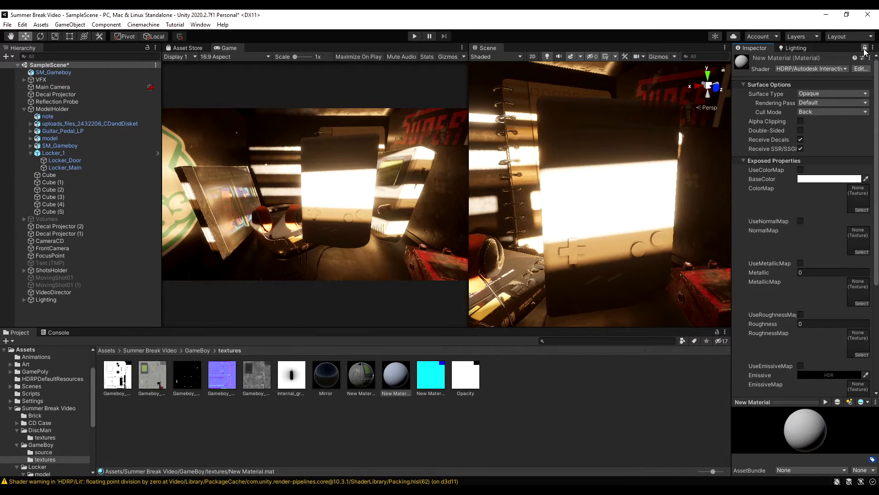
- Assign the Gameboy textures to the new material's ColorMap, NormalMap, MetallicMap and RoughnessMap
{"action": "left_click_drag", "start_coordinate": [143, 368], "coordinate": [857, 198]}
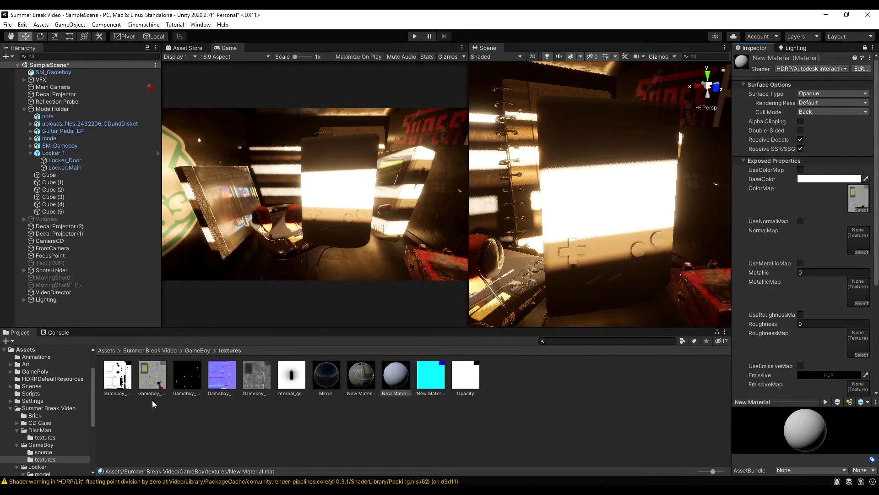
{"action": "left_click_drag", "start_coordinate": [222, 374], "coordinate": [857, 239]}
{"action": "left_click_drag", "start_coordinate": [189, 385], "coordinate": [861, 298]}
{"action": "left_click_drag", "start_coordinate": [255, 384], "coordinate": [854, 349]}
{"action": "scroll", "coordinate": [812, 351], "scroll_direction": "down", "scroll_amount": 8}
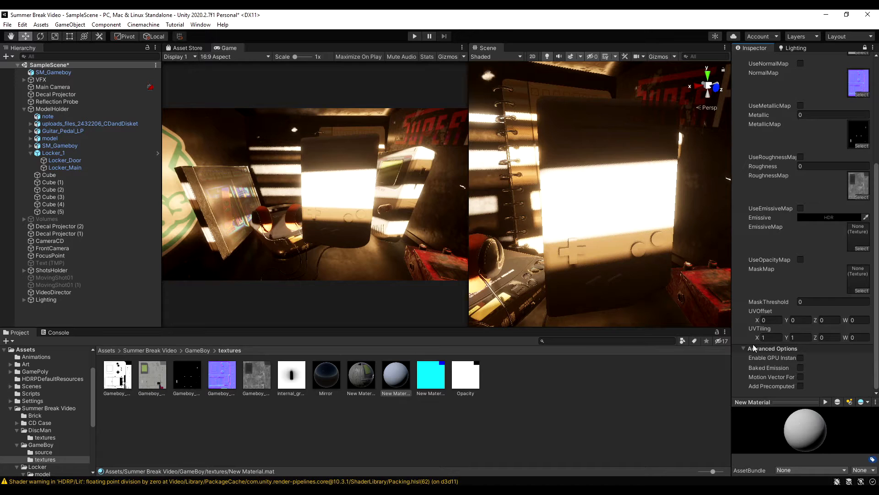
- Enable UseColorMap, UseNormalMap, UseMetallicMap and UseRoughnessMap on the new Game Boy material
{"action": "scroll", "coordinate": [751, 280], "scroll_direction": "up", "scroll_amount": 4}
{"action": "scroll", "coordinate": [751, 280], "scroll_direction": "up", "scroll_amount": 3}
{"action": "scroll", "coordinate": [751, 279], "scroll_direction": "down", "scroll_amount": 3}
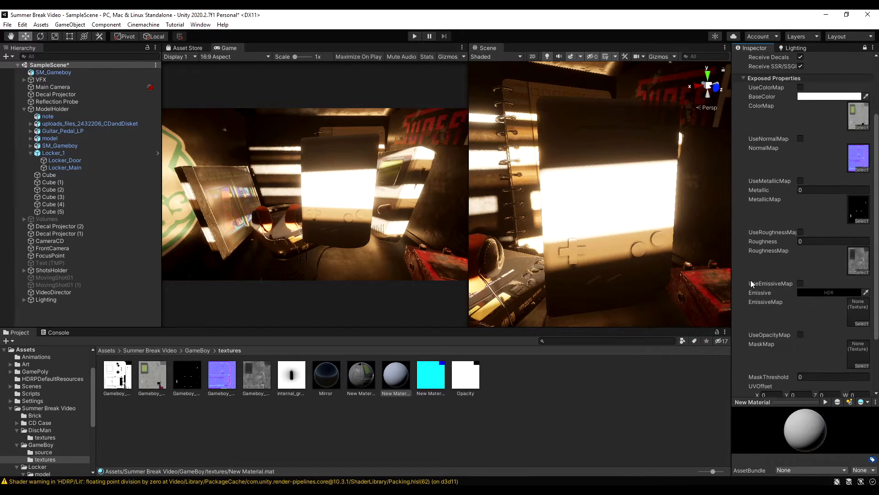
{"action": "scroll", "coordinate": [751, 280], "scroll_direction": "up", "scroll_amount": 3}
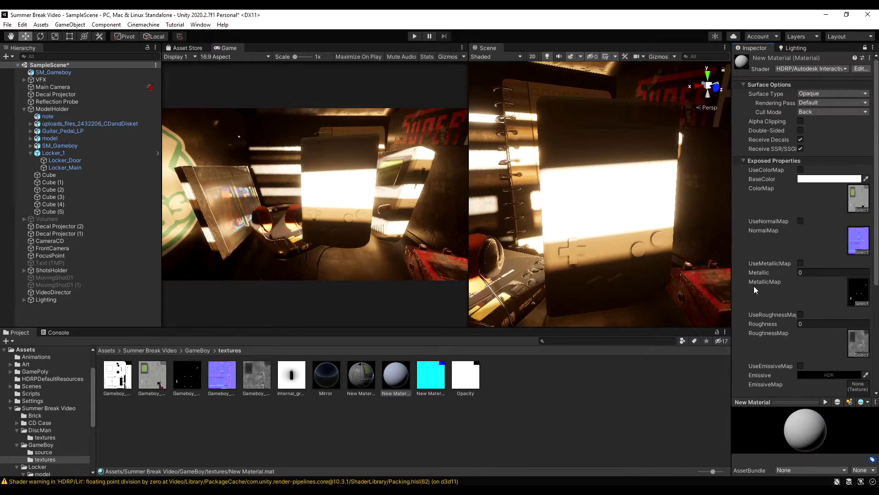
{"action": "left_click", "coordinate": [801, 170]}
{"action": "left_click", "coordinate": [799, 221]}
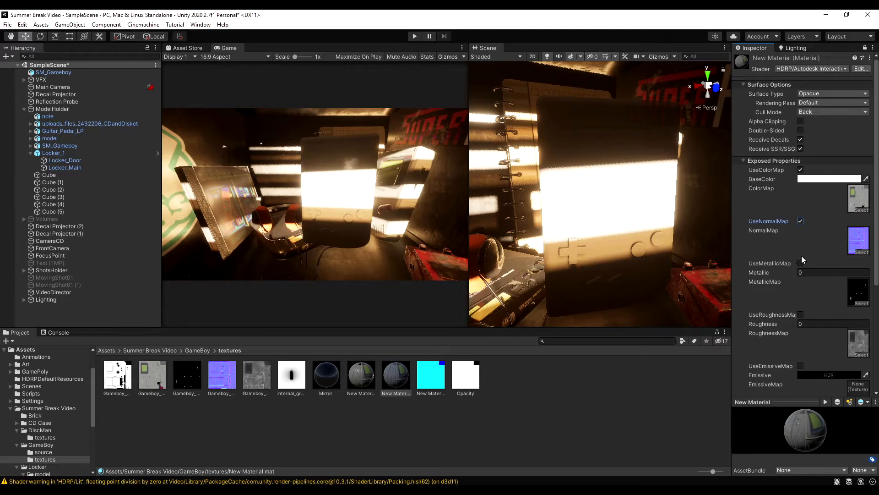
{"action": "left_click", "coordinate": [800, 263]}
{"action": "left_click", "coordinate": [801, 314]}
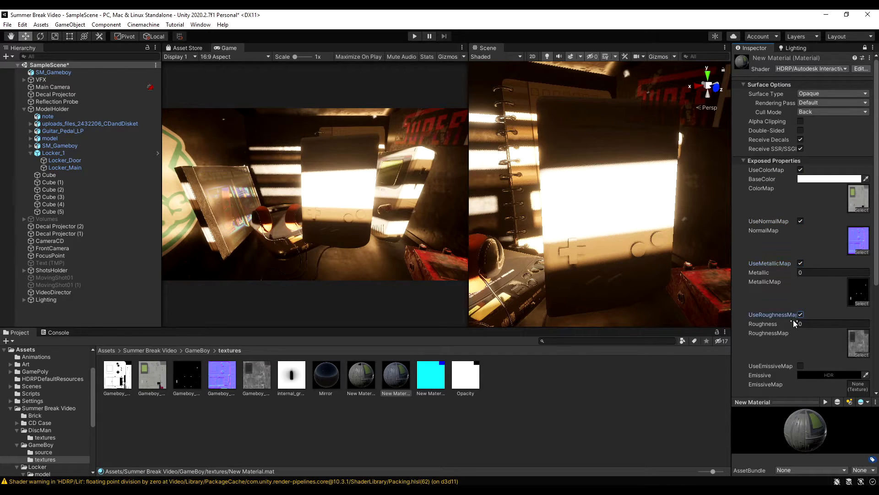
- Apply the new material to the added Game Boy model in the scene
{"action": "scroll", "coordinate": [792, 323], "scroll_direction": "down", "scroll_amount": 3}
{"action": "left_click_drag", "start_coordinate": [394, 395], "coordinate": [579, 239]}
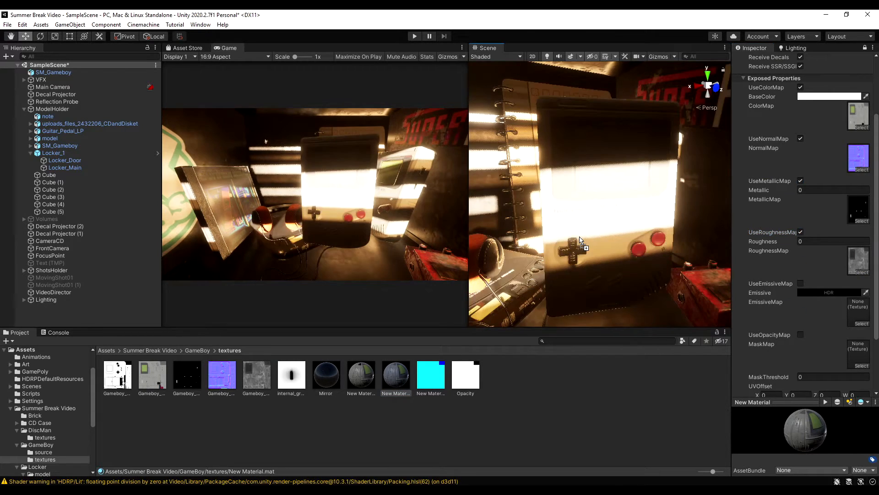
{"action": "right_click_drag", "start_coordinate": [561, 284], "coordinate": [611, 254]}
- Raise the textured Game Boy and move it back beside the other Game Boy near the locker wall
{"action": "left_click", "coordinate": [611, 254]}
{"action": "left_click_drag", "start_coordinate": [604, 206], "coordinate": [606, 133]}
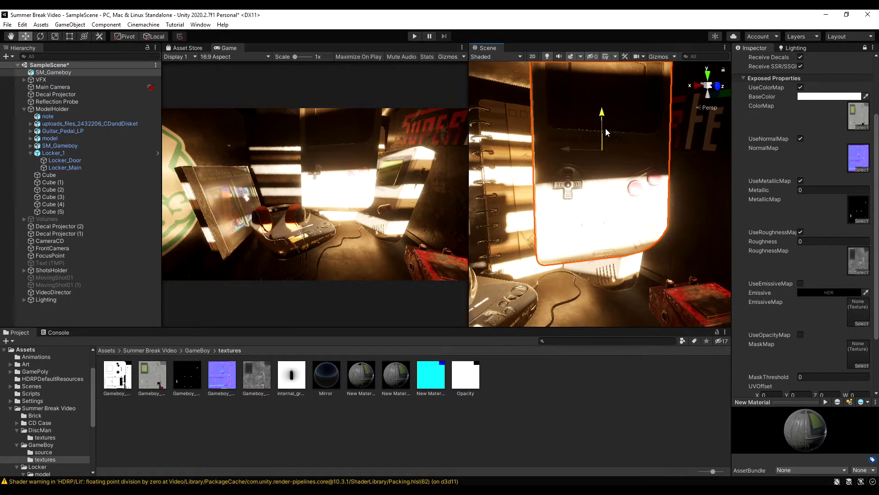
{"action": "right_click_drag", "start_coordinate": [588, 165], "coordinate": [685, 188]}
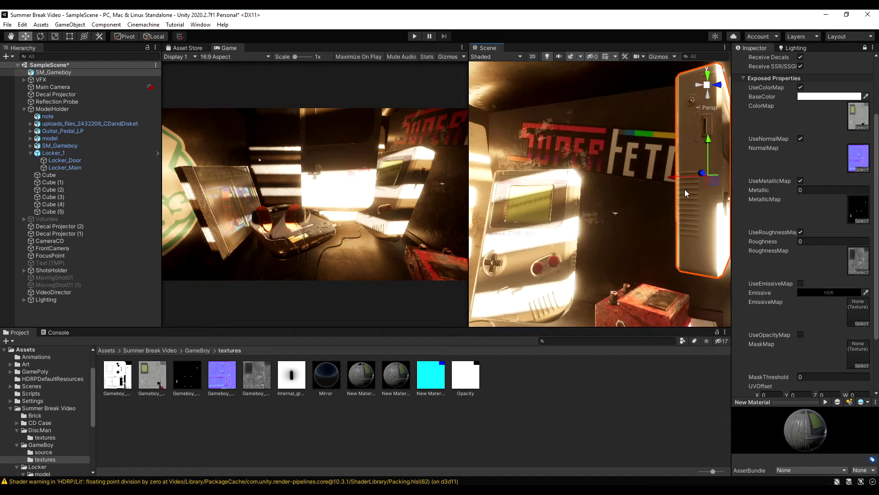
{"action": "left_click_drag", "start_coordinate": [675, 177], "coordinate": [519, 181]}
{"action": "left_click", "coordinate": [537, 205]}
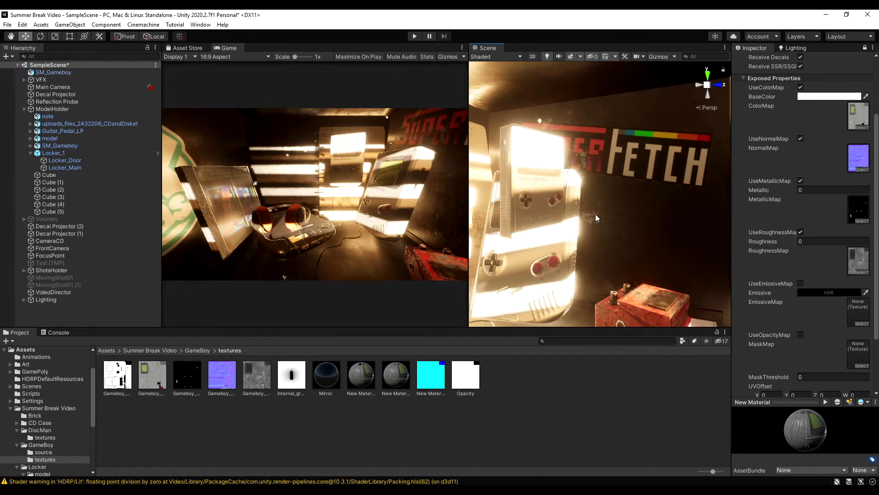
- Delete the added SM_Gameboy copy from the scene
{"action": "right_click_drag", "start_coordinate": [595, 214], "coordinate": [526, 251]}
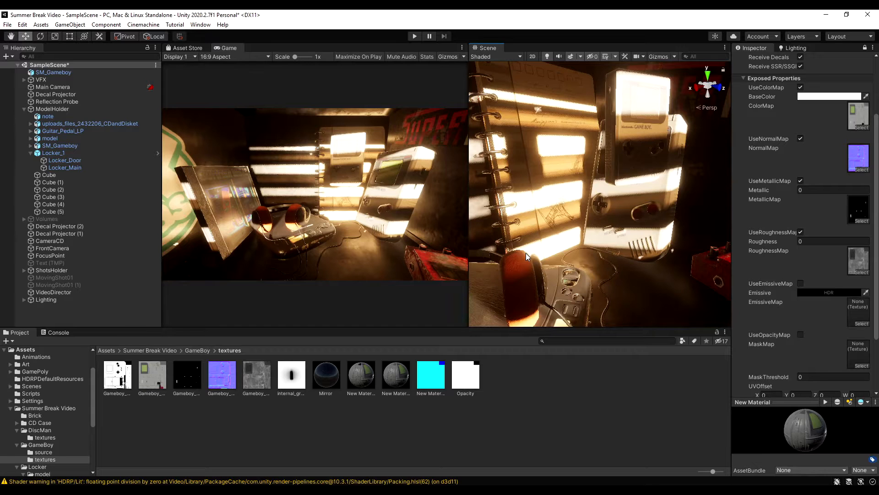
{"action": "left_click", "coordinate": [653, 131]}
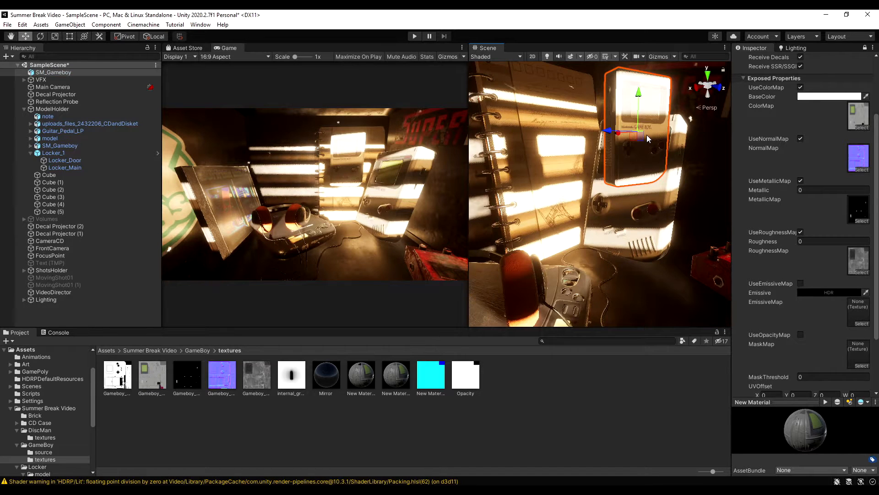
{"action": "key", "text": "Delete"}
- Select the Summer Break CD case in the scene and open the Textures folder of the project's CD Case folder
{"action": "right_click_drag", "start_coordinate": [592, 232], "coordinate": [347, 257]}
{"action": "right_click_drag", "start_coordinate": [614, 220], "coordinate": [584, 210]}
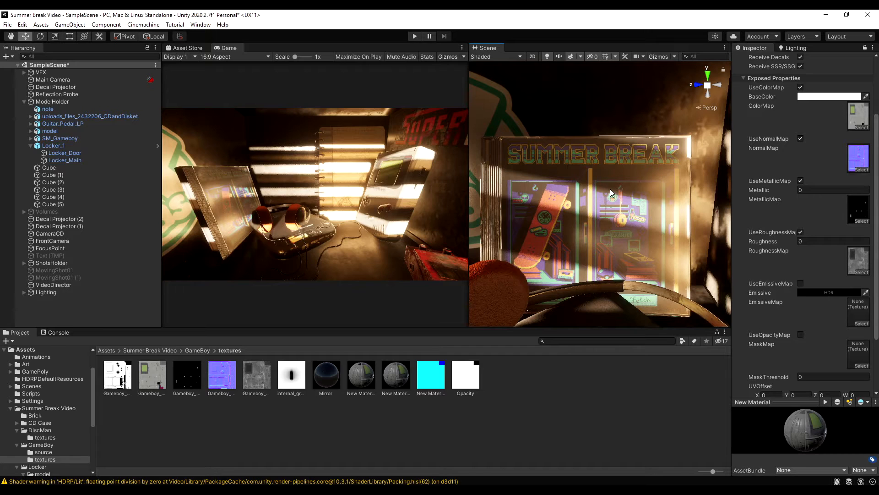
{"action": "left_click", "coordinate": [575, 222]}
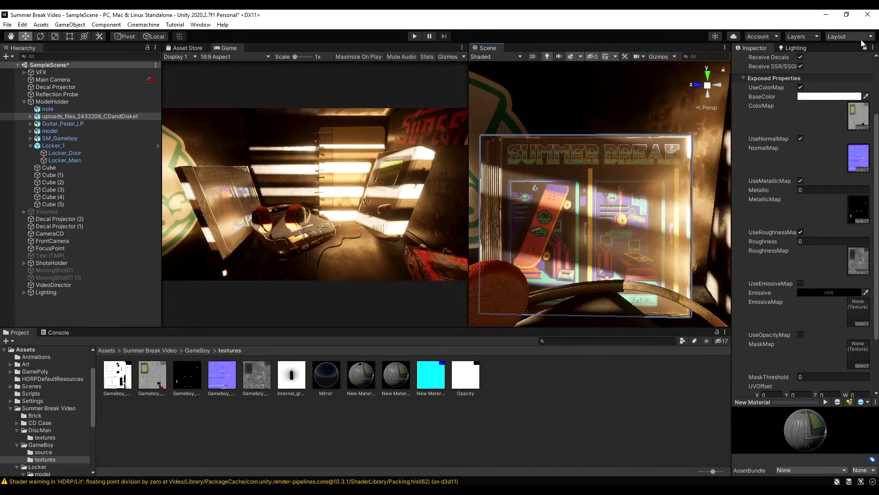
{"action": "left_click", "coordinate": [198, 350]}
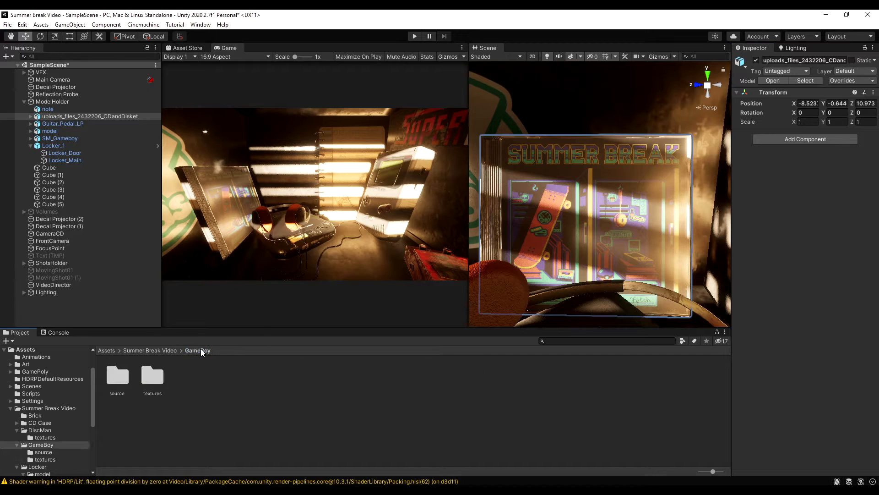
{"action": "left_click", "coordinate": [151, 350]}
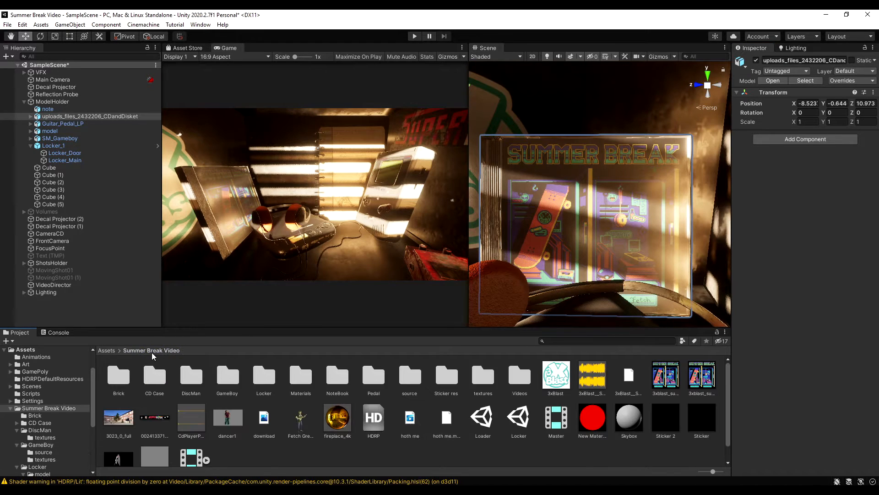
{"action": "double_click", "coordinate": [159, 379]}
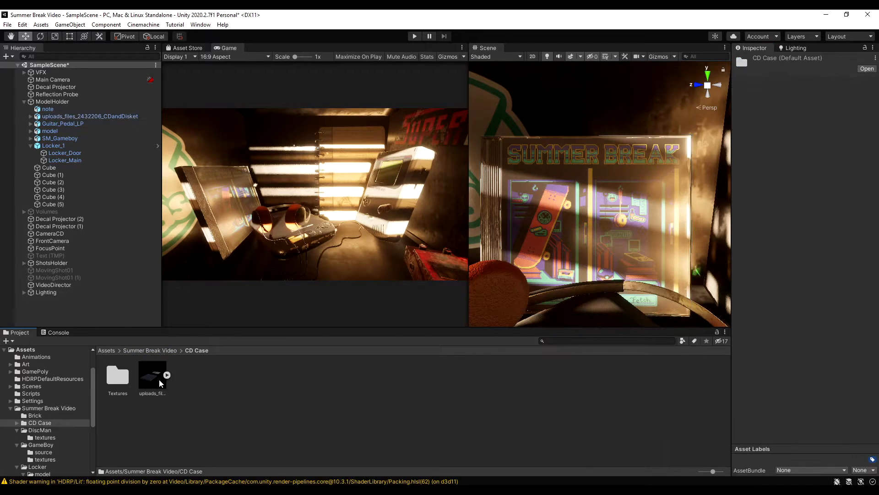
{"action": "double_click", "coordinate": [117, 375]}
- Inspect the CD case's 1002 BaseColor texture and the CD and 1002 materials, rotating the 1002 preview
{"action": "left_click", "coordinate": [361, 374]}
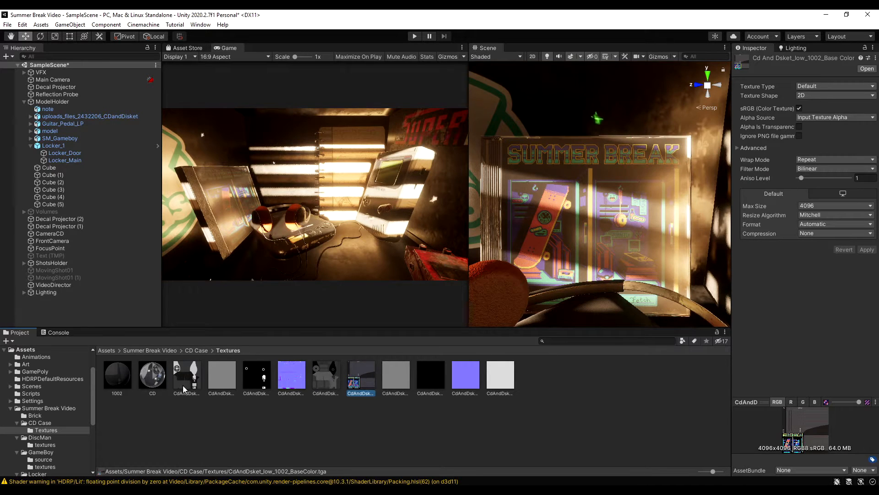
{"action": "left_click", "coordinate": [152, 375]}
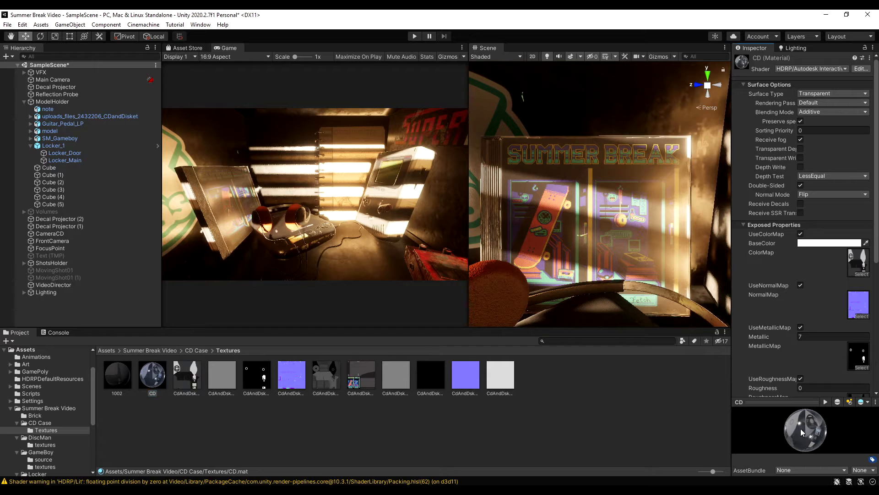
{"action": "left_click", "coordinate": [118, 375]}
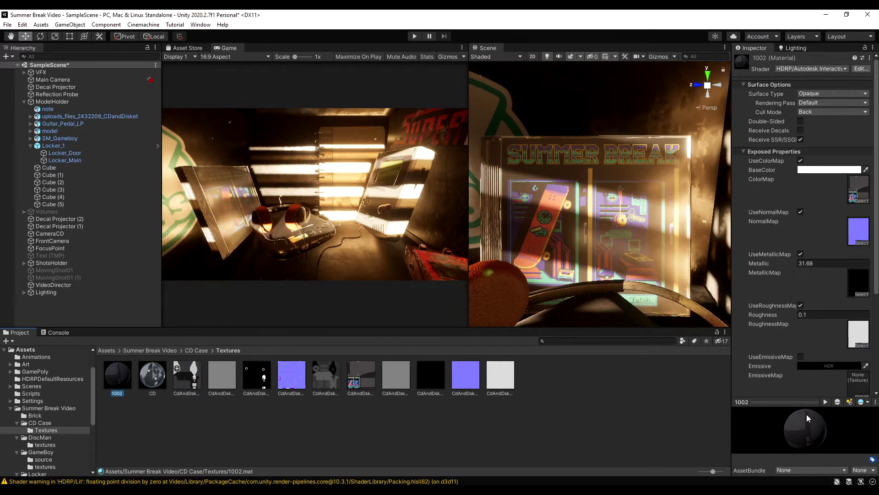
{"action": "left_click_drag", "start_coordinate": [825, 429], "coordinate": [799, 432]}
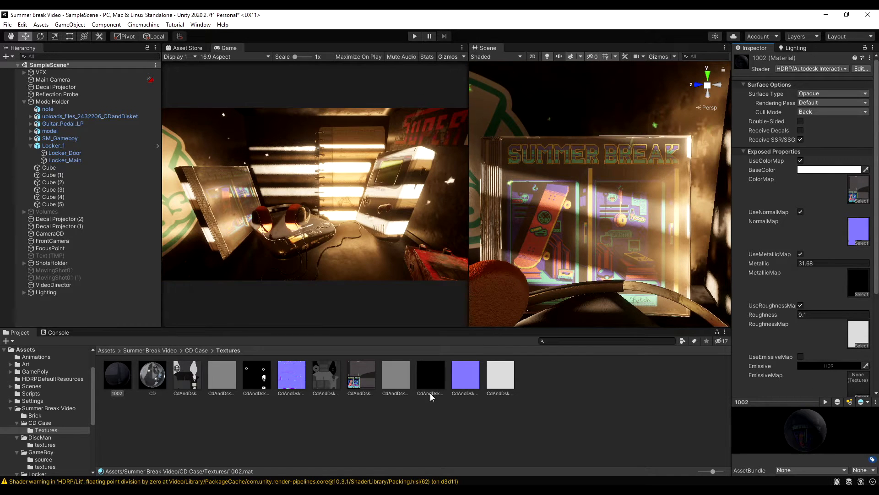
- Show the CdAndDsket_low_1002_BaseColor texture in Explorer and open it in paint.net
{"action": "left_click", "coordinate": [357, 387]}
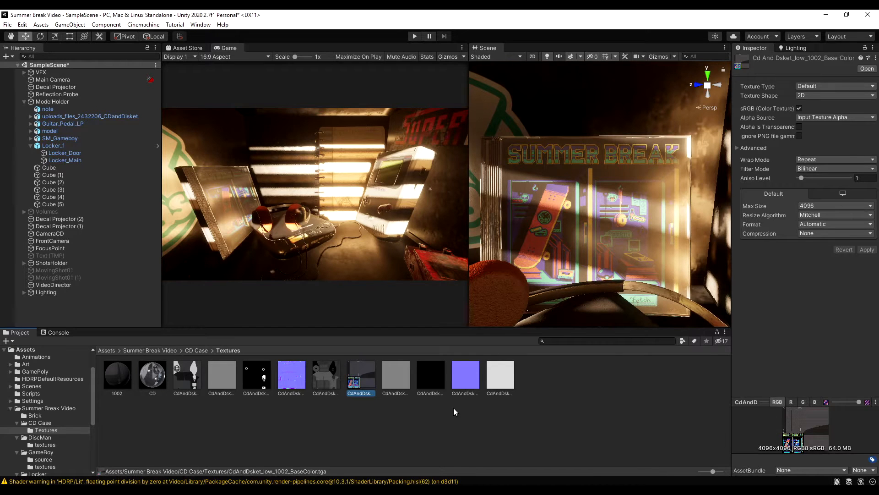
{"action": "right_click", "coordinate": [359, 373]}
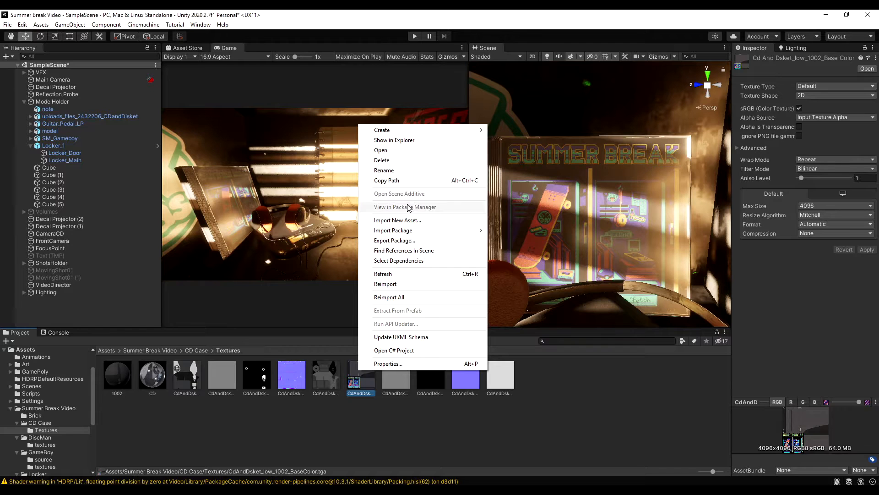
{"action": "left_click", "coordinate": [403, 140]}
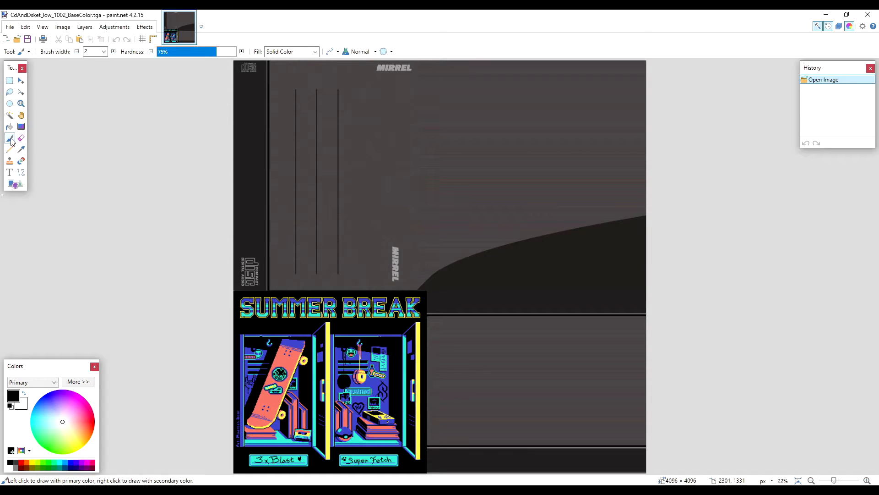
- Scribble over the Summer Break cover artwork in red with a paintbrush of width 109
{"action": "left_click_drag", "start_coordinate": [76, 424], "coordinate": [107, 418]}
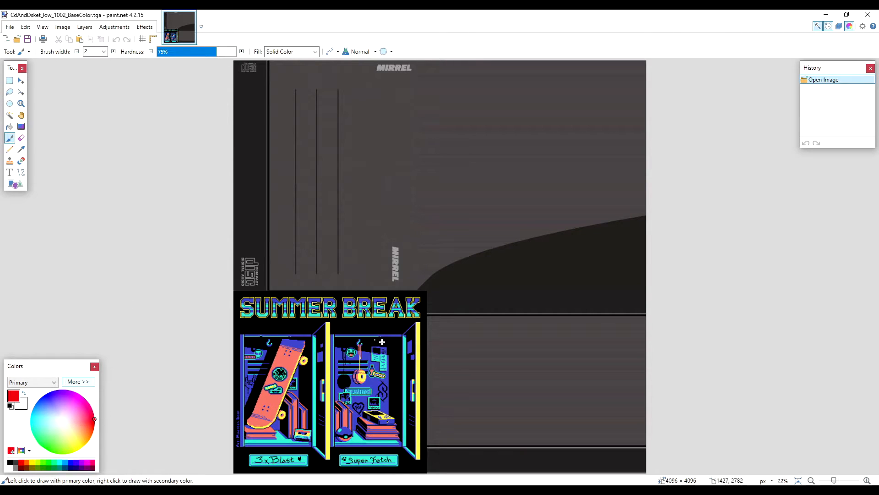
{"action": "key", "text": "bracketright"}
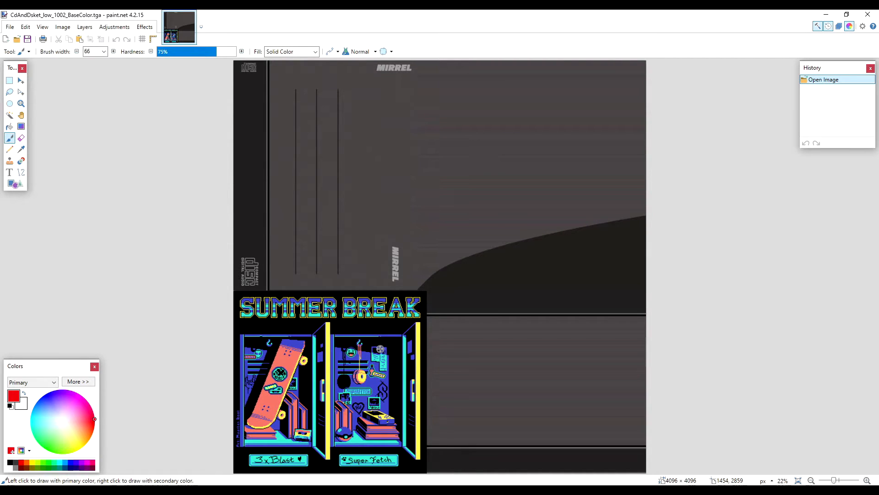
{"action": "key", "text": "bracketright"}
{"action": "mouse_move", "coordinate": [414, 319]}
{"action": "left_mouse_down"}
{"action": "mouse_move", "coordinate": [261, 418]}
{"action": "mouse_move", "coordinate": [346, 440]}
{"action": "left_mouse_up"}
{"action": "mouse_move", "coordinate": [386, 388]}
{"action": "left_mouse_down"}
{"action": "mouse_move", "coordinate": [348, 330]}
{"action": "mouse_move", "coordinate": [338, 389]}
{"action": "left_mouse_up"}
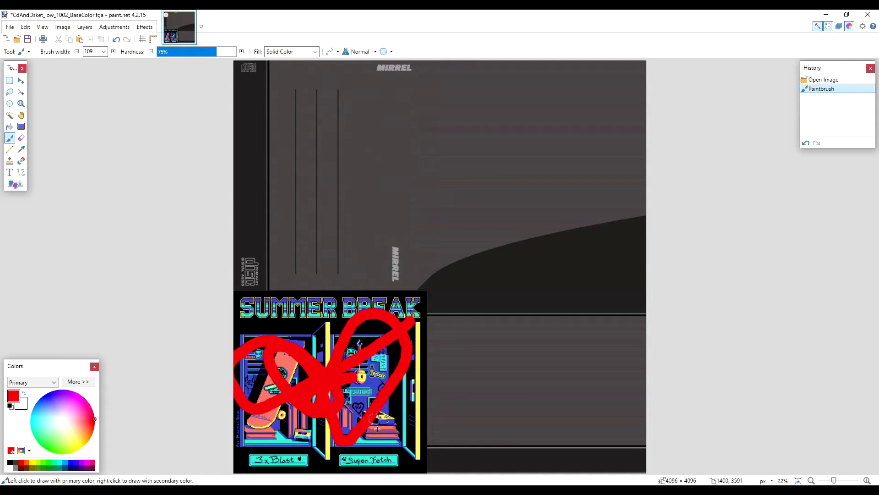
- Save the scribbled BaseColor texture and switch back to Unity to check the CD case
{"action": "key", "text": "ctrl+s"}
{"action": "left_click", "coordinate": [293, 268]}
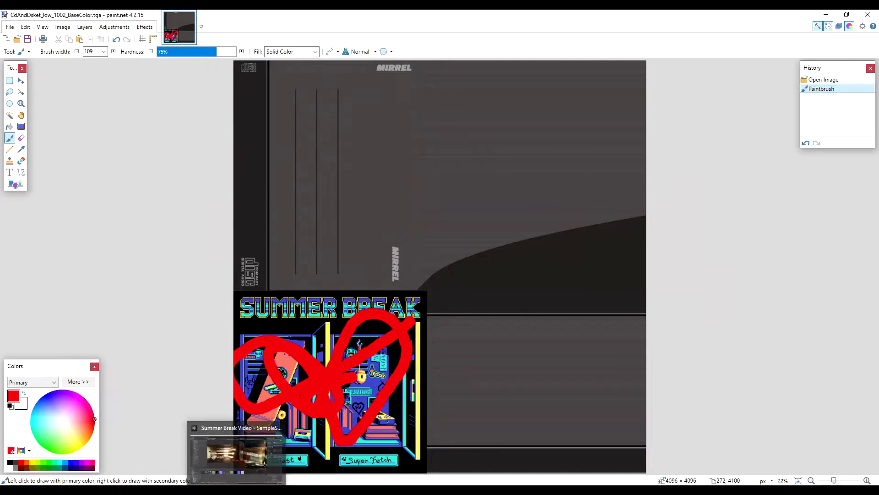
{"action": "left_click", "coordinate": [237, 490]}
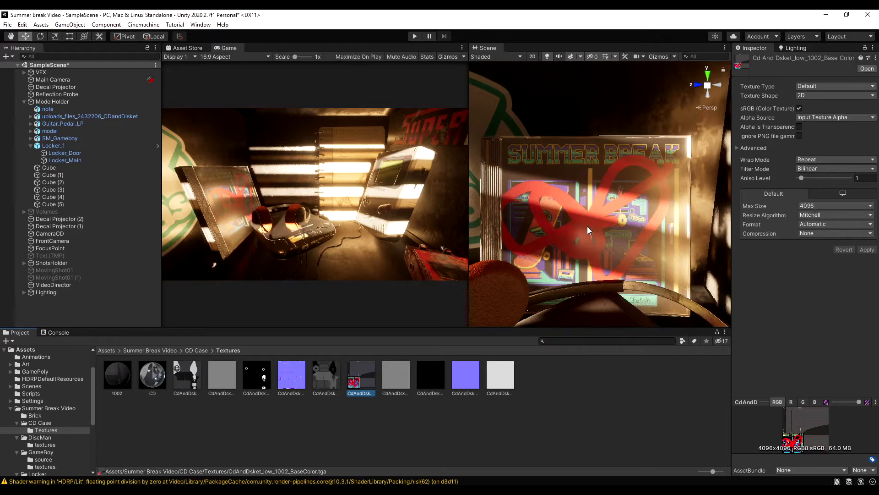
- Undo the red brush stroke in paint.net, save the texture again and return to Unity
{"action": "key", "text": "alt+Tab"}
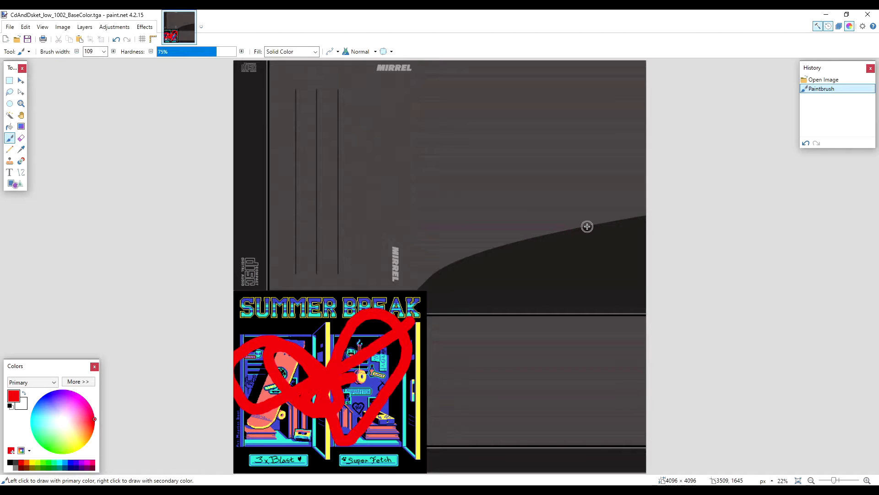
{"action": "key", "text": "ctrl+z"}
{"action": "key", "text": "ctrl+s"}
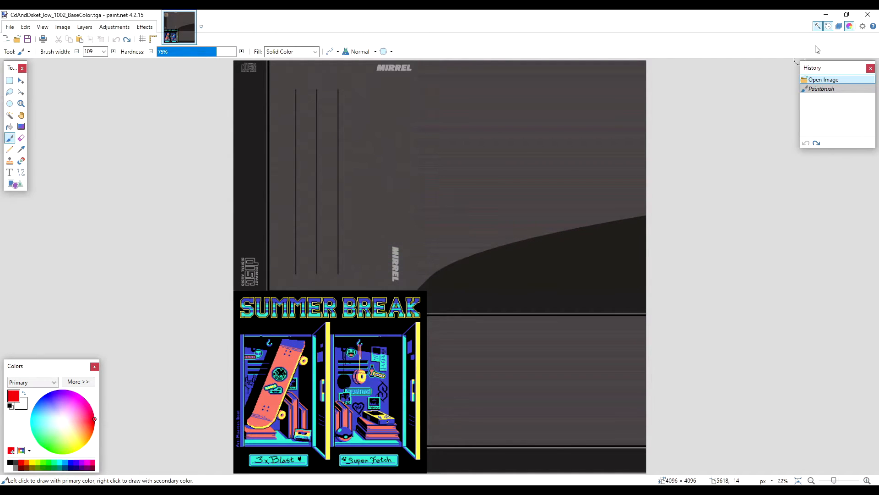
{"action": "key", "text": "alt+Tab"}
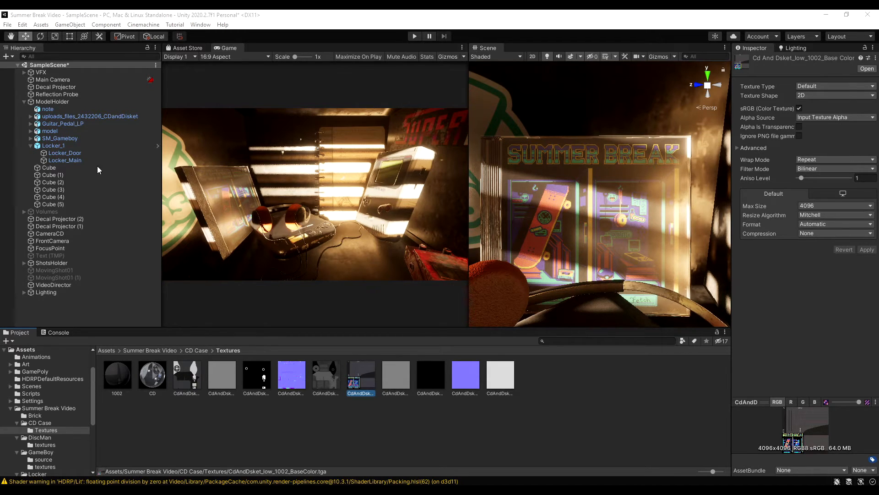
- Deactivate the Area Light, Spot Light and Directional Light (2) in the Lighting group
{"action": "left_click", "coordinate": [24, 292]}
{"action": "left_click", "coordinate": [23, 291]}
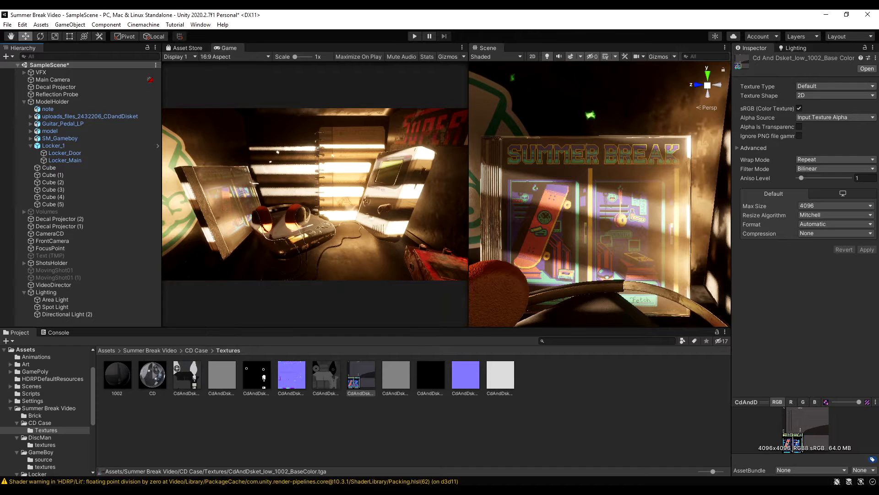
{"action": "left_click", "coordinate": [55, 300]}
{"action": "left_click", "coordinate": [59, 314], "text": "shift"}
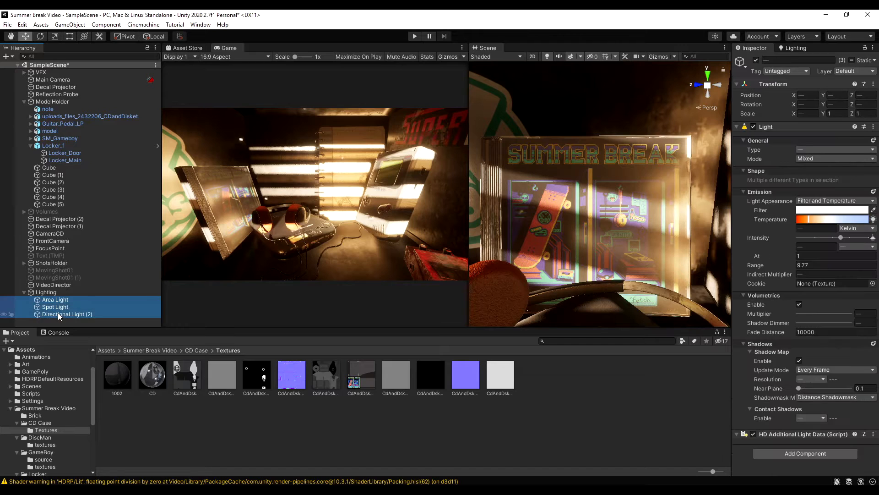
{"action": "left_click", "coordinate": [756, 60]}
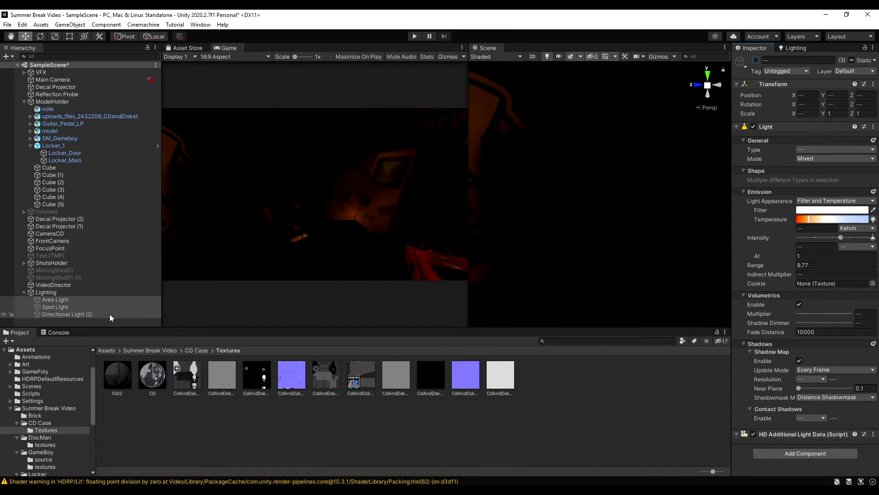
- Reactivate only Directional Light (2)
{"action": "left_click", "coordinate": [63, 314]}
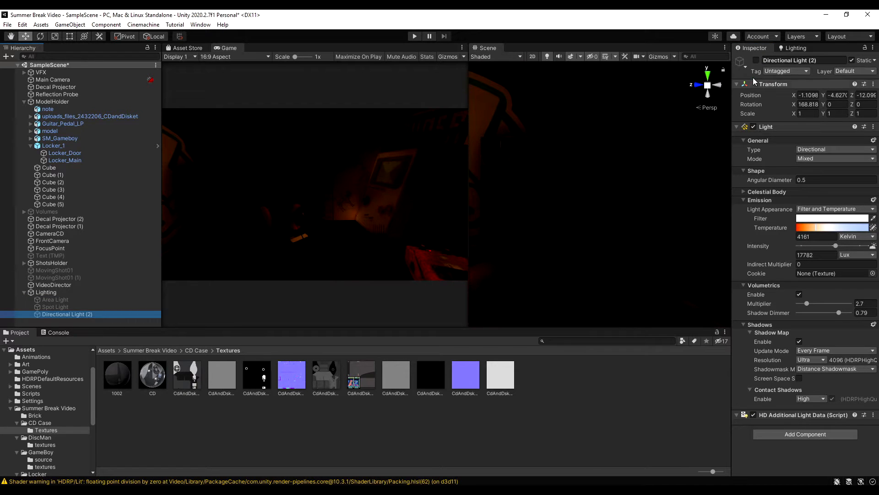
{"action": "left_click", "coordinate": [756, 60]}
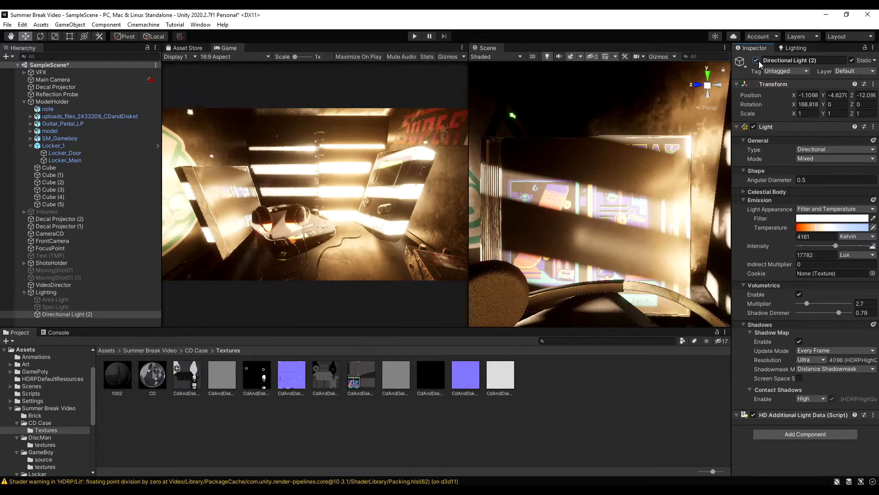
- Examine the CD case, headphones and locker interior lit by Directional Light (2) from several angles
{"action": "left_click_drag", "start_coordinate": [630, 194], "coordinate": [574, 169], "text": "alt"}
{"action": "left_click_drag", "start_coordinate": [726, 172], "coordinate": [564, 174], "text": "alt"}
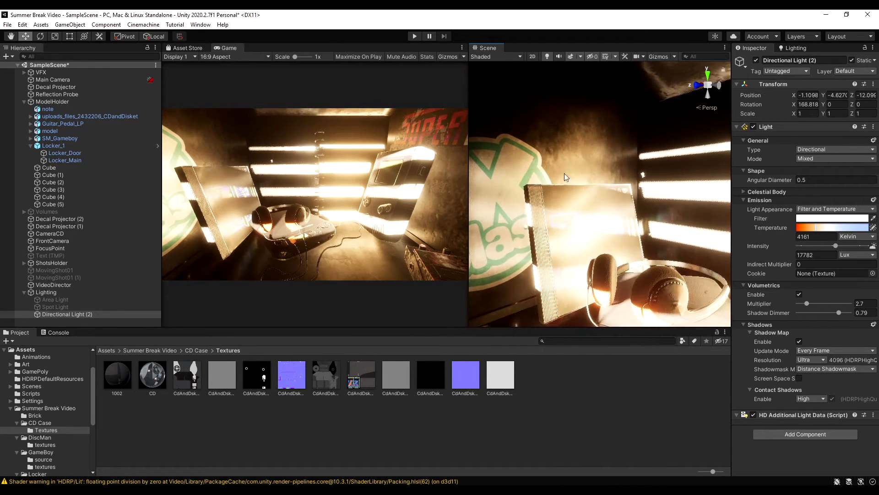
{"action": "left_click_drag", "start_coordinate": [651, 213], "coordinate": [762, 248], "text": "alt"}
{"action": "key", "text": "s"}
{"action": "right_click_drag", "start_coordinate": [760, 246], "coordinate": [772, 231]}
{"action": "key", "text": "f"}
{"action": "right_click_drag", "start_coordinate": [526, 237], "coordinate": [526, 240]}
{"action": "key", "text": "w"}
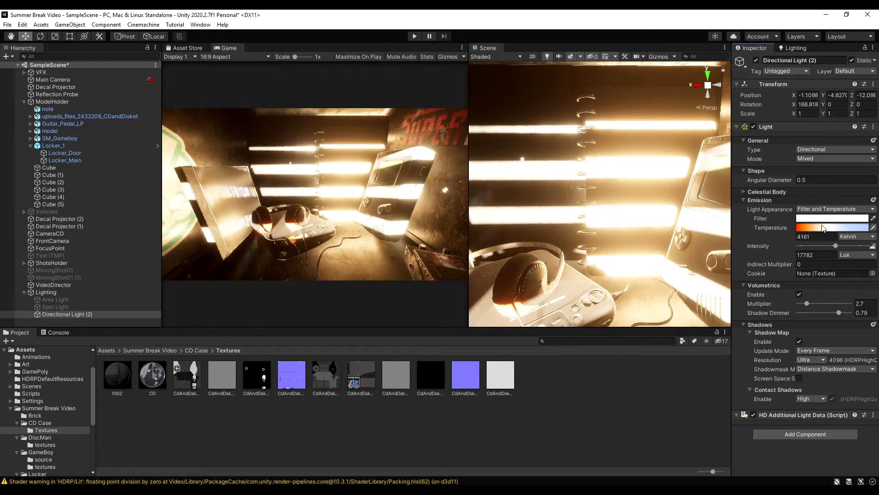
- Try a cooler colour temperature of about 6424 Kelvin on Directional Light (2) and undo it, keeping the light active
{"action": "mouse_move", "coordinate": [818, 227]}
{"action": "left_mouse_down"}
{"action": "mouse_move", "coordinate": [871, 229]}
{"action": "mouse_move", "coordinate": [792, 238]}
{"action": "mouse_move", "coordinate": [841, 244]}
{"action": "mouse_move", "coordinate": [830, 230]}
{"action": "left_mouse_up"}
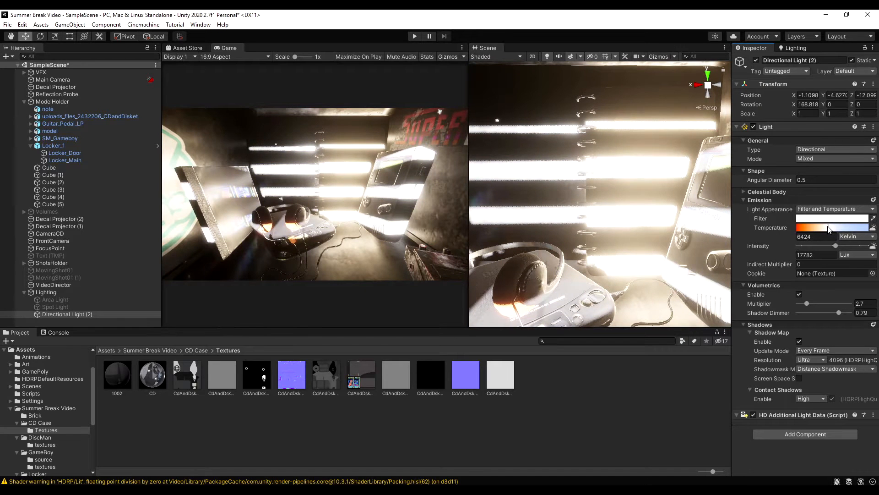
{"action": "key", "text": "ctrl+z"}
{"action": "key", "text": "ctrl+z"}
{"action": "key", "text": "ctrl+z"}
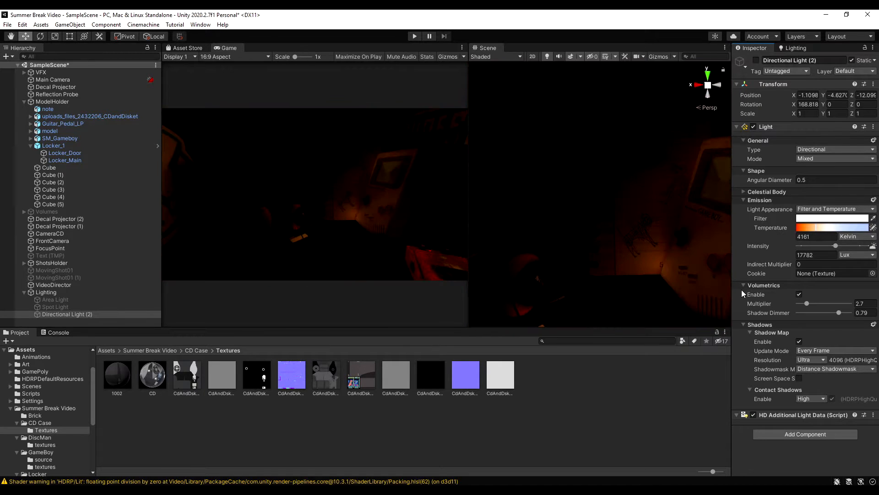
{"action": "key", "text": "ctrl+y"}
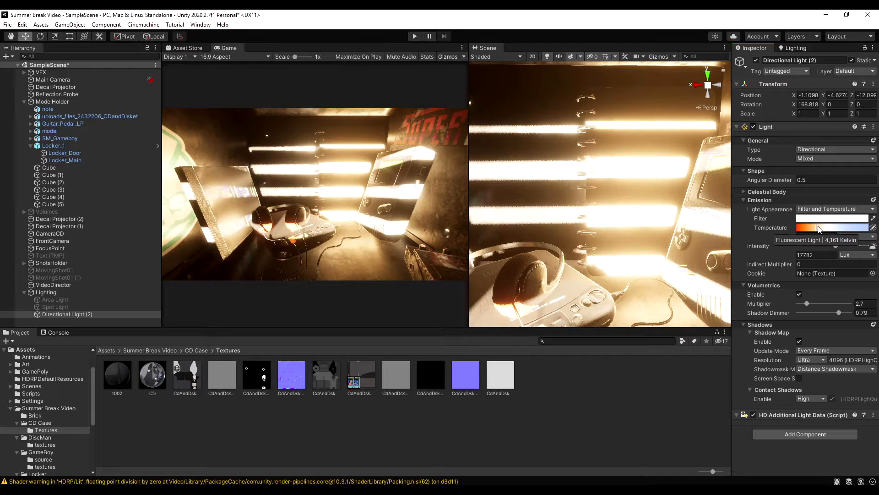
- Raise the intensity of Directional Light (2) to about 69500 Lux
{"action": "left_click_drag", "start_coordinate": [836, 245], "coordinate": [814, 253]}
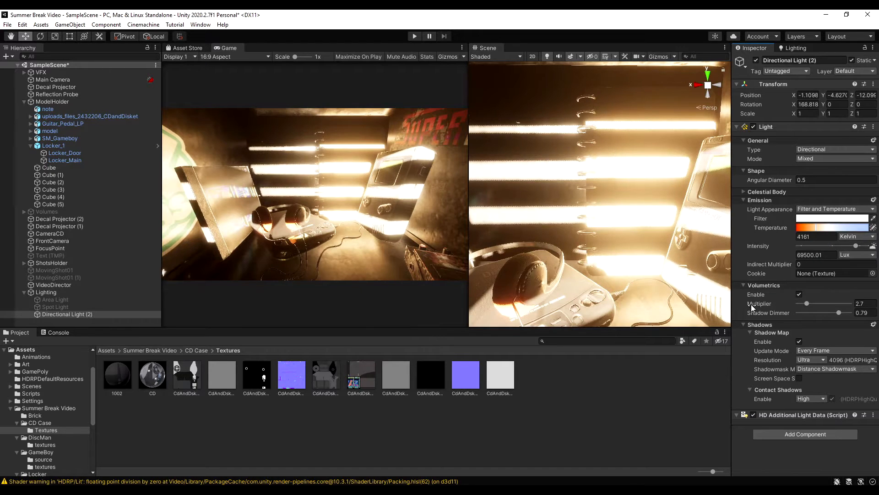
- Reactivate the Spot Light and the Area Light in the Lighting group, toggling the Area Light to compare its effect
{"action": "key", "text": "Up"}
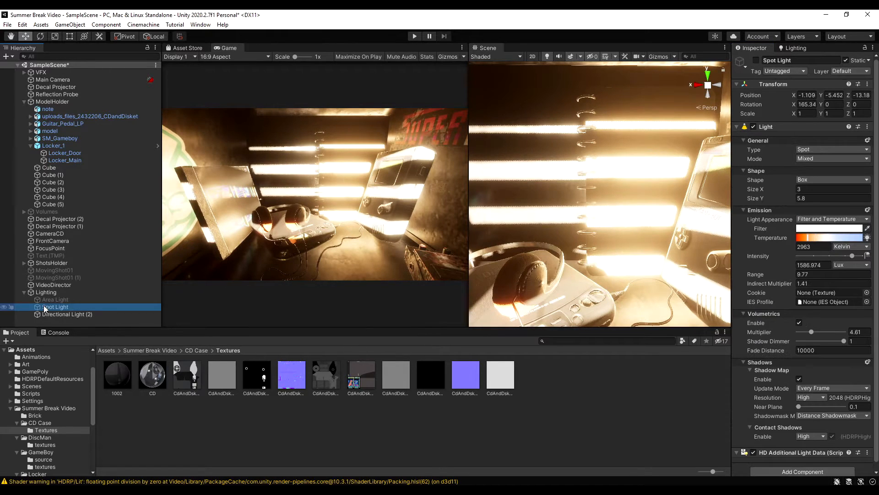
{"action": "left_click", "coordinate": [759, 59]}
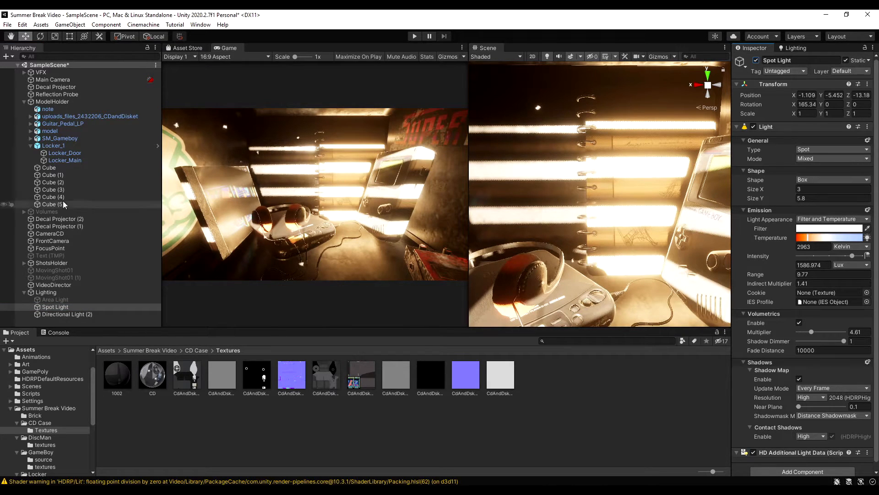
{"action": "left_click", "coordinate": [56, 298]}
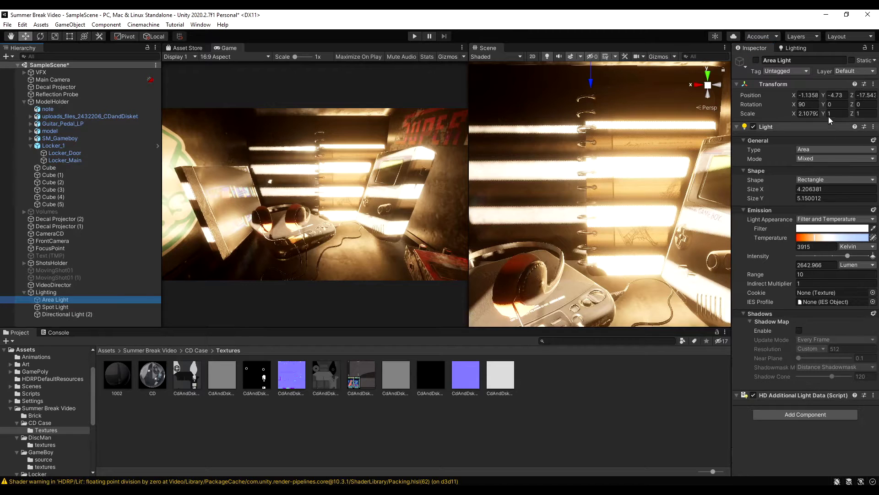
{"action": "left_click", "coordinate": [756, 61]}
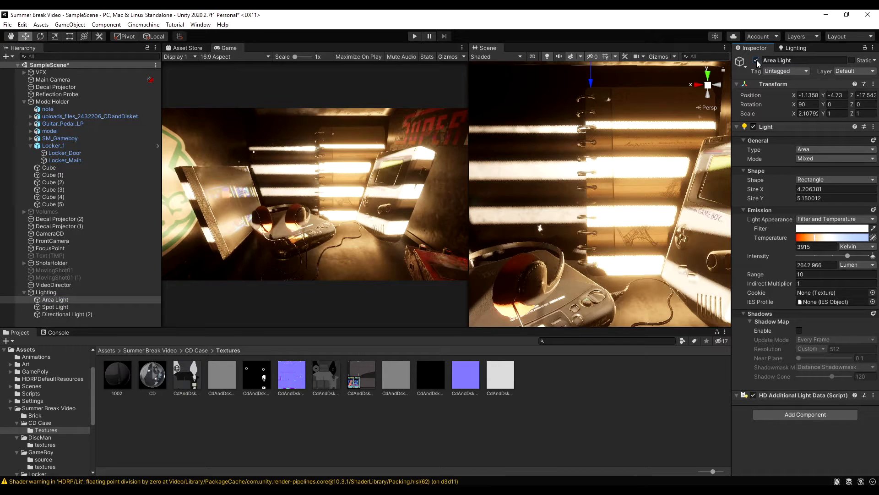
{"action": "left_click", "coordinate": [756, 61]}
{"action": "left_click", "coordinate": [756, 60]}
- Test the intensity of Directional Light (2), try an Area Light intensity of 40000 Lumen, and undo that increase
{"action": "left_click", "coordinate": [64, 314]}
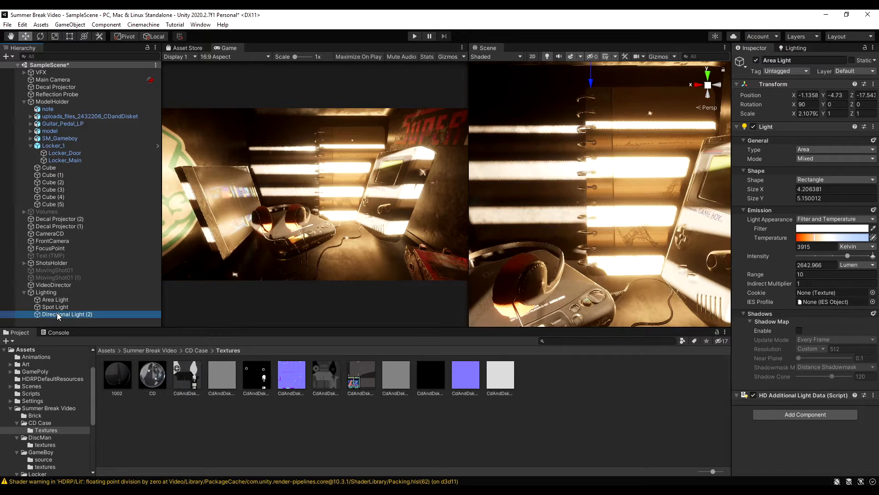
{"action": "mouse_move", "coordinate": [856, 245]}
{"action": "left_mouse_down"}
{"action": "mouse_move", "coordinate": [826, 252]}
{"action": "mouse_move", "coordinate": [851, 247]}
{"action": "mouse_move", "coordinate": [854, 255]}
{"action": "mouse_move", "coordinate": [798, 268]}
{"action": "mouse_move", "coordinate": [854, 262]}
{"action": "left_mouse_up"}
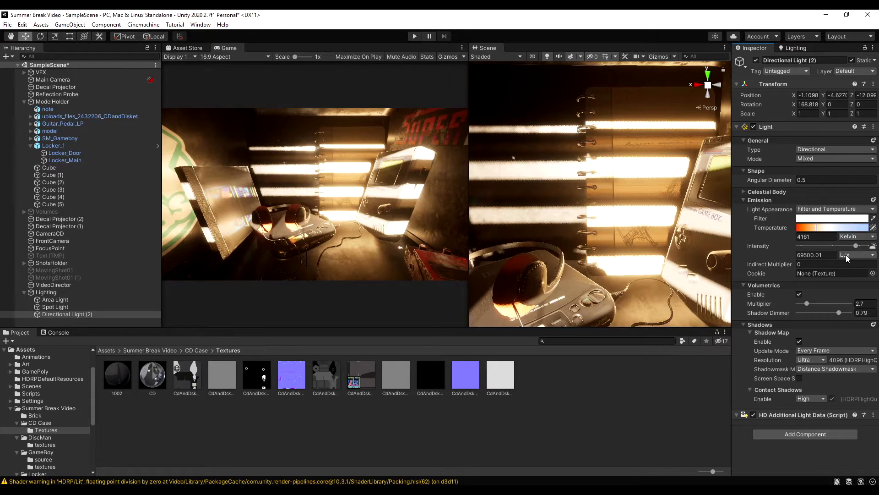
{"action": "left_click", "coordinate": [66, 307]}
{"action": "key", "text": "Up"}
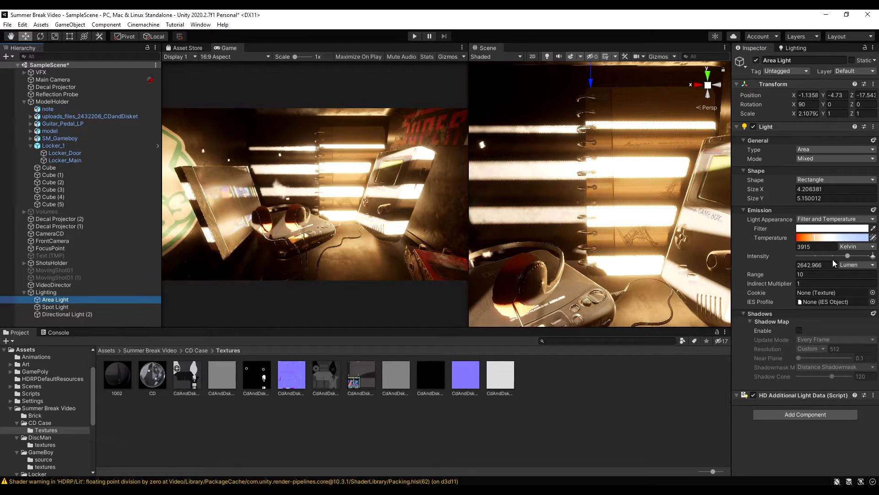
{"action": "left_click_drag", "start_coordinate": [846, 256], "coordinate": [870, 256]}
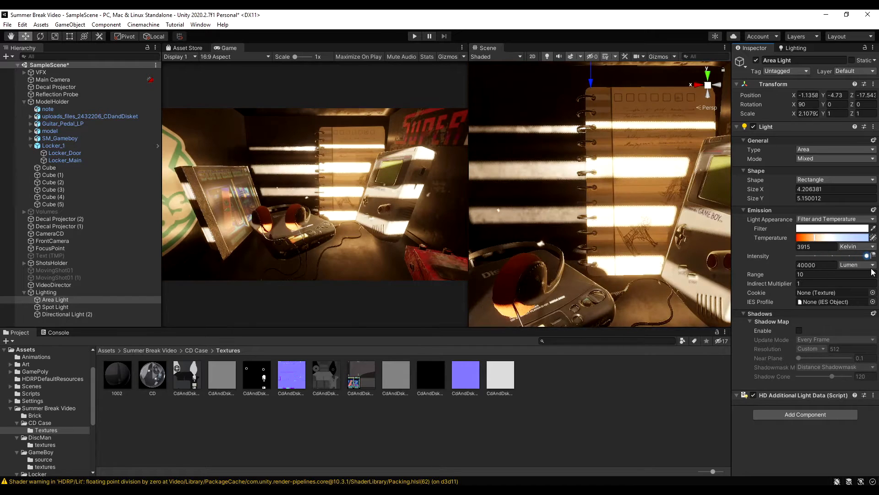
{"action": "key", "text": "ctrl+z"}
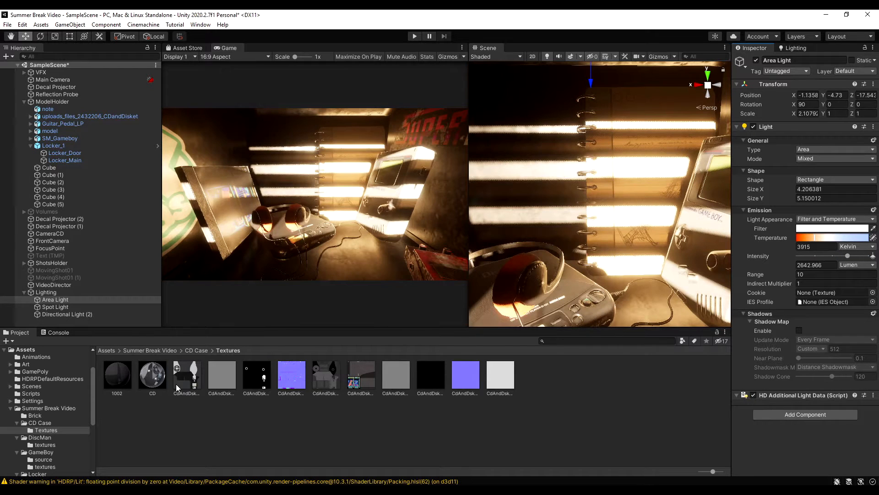
- Select the Locker_Door mesh and inspect it from outside the locker
{"action": "left_click", "coordinate": [79, 315], "text": "shift"}
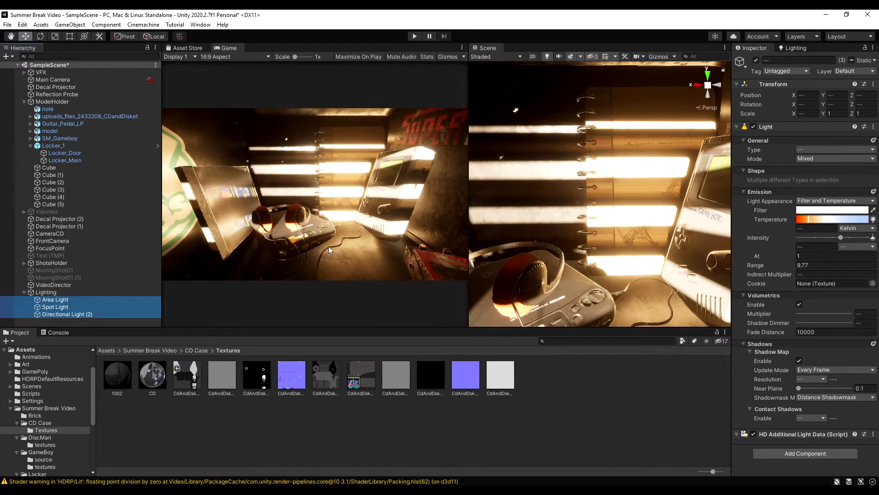
{"action": "right_click_drag", "start_coordinate": [545, 255], "coordinate": [625, 271]}
{"action": "right_click_drag", "start_coordinate": [637, 161], "coordinate": [669, 200]}
{"action": "left_click", "coordinate": [578, 182]}
{"action": "left_click", "coordinate": [574, 178]}
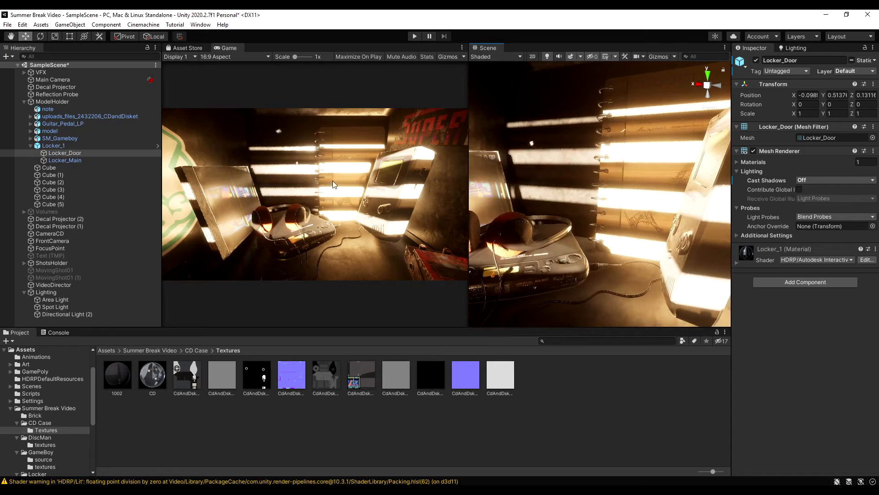
{"action": "right_click_drag", "start_coordinate": [549, 206], "coordinate": [612, 176]}
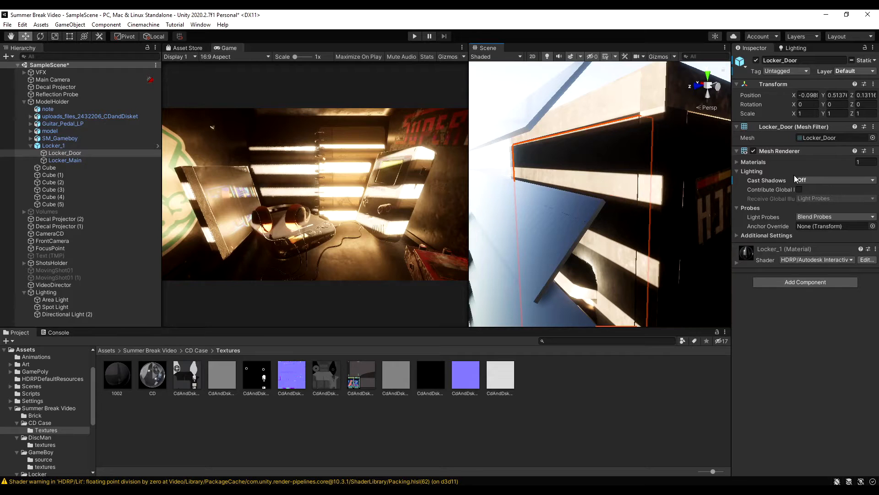
- Try Cast Shadows On for the Locker_Door mesh and set it back to Off
{"action": "left_click", "coordinate": [810, 180]}
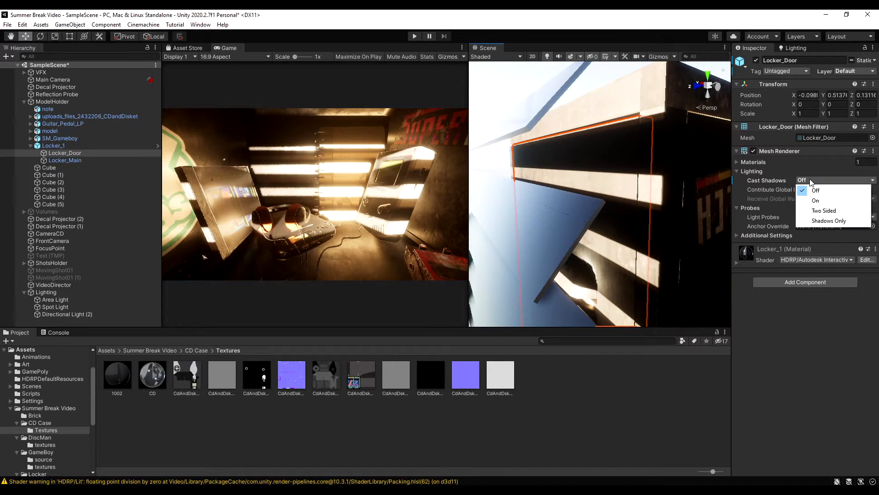
{"action": "left_click", "coordinate": [819, 204]}
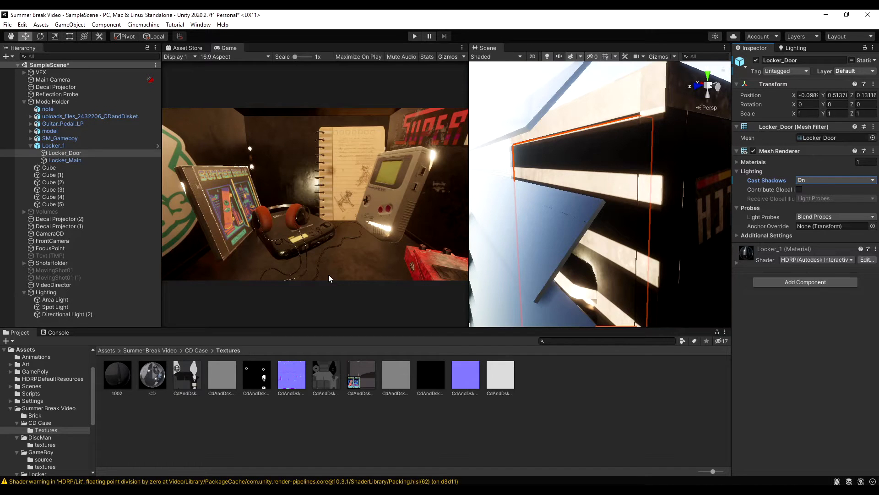
{"action": "left_click", "coordinate": [817, 176]}
{"action": "left_click", "coordinate": [806, 189]}
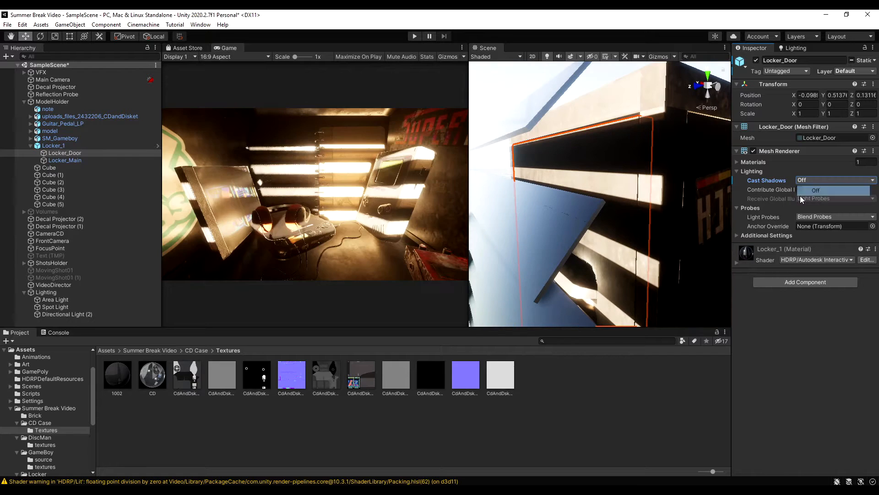
- Deactivate the six slat cubes, Cube to Cube (5), in front of the locker door and reactivate them to compare the lighting
{"action": "left_click_drag", "start_coordinate": [570, 234], "coordinate": [539, 248], "text": "alt"}
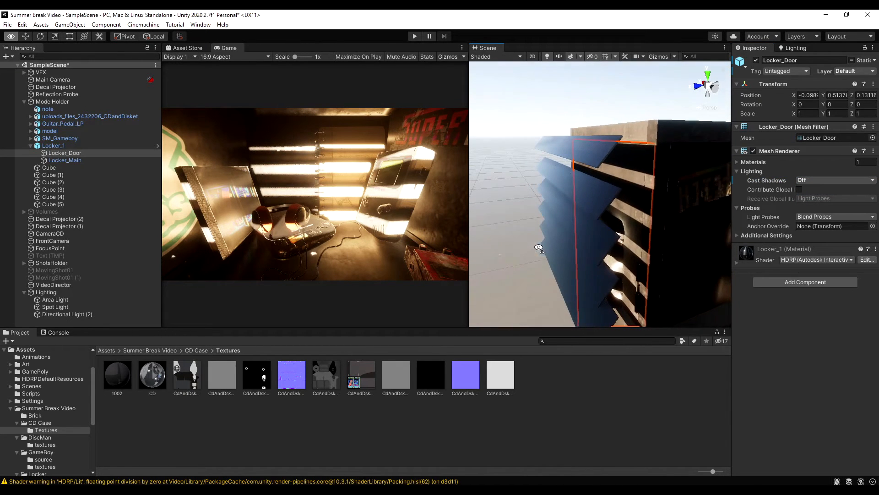
{"action": "left_click", "coordinate": [29, 167]}
{"action": "left_click", "coordinate": [59, 204], "text": "shift"}
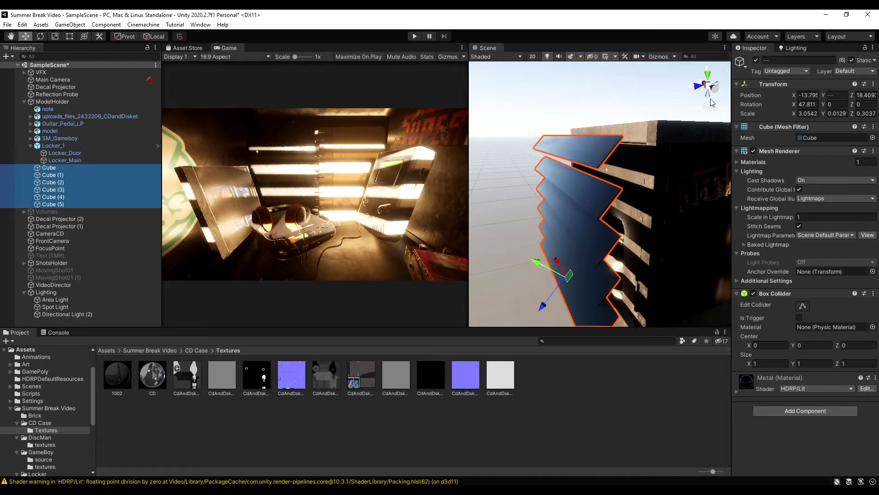
{"action": "left_click", "coordinate": [755, 60]}
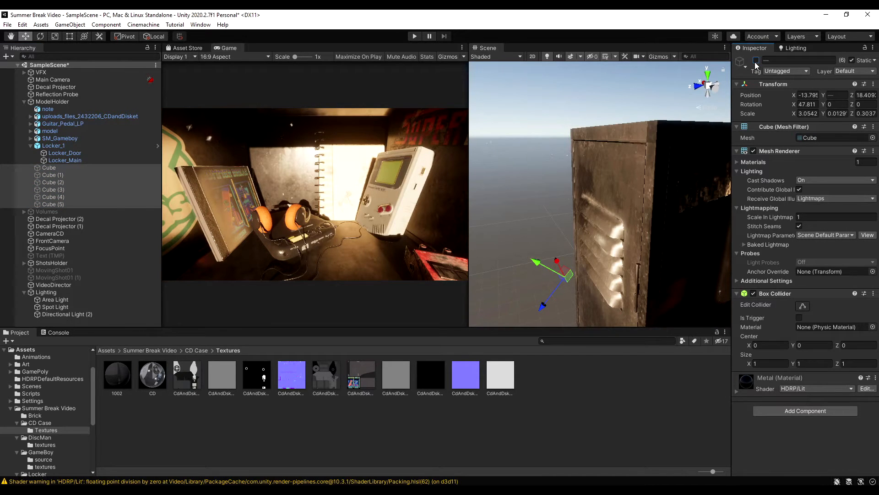
{"action": "left_click", "coordinate": [755, 61]}
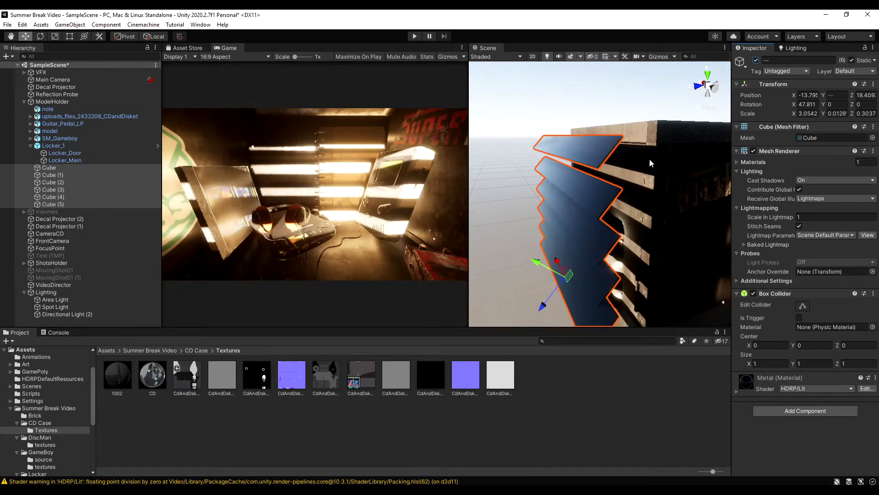
{"action": "left_click_drag", "start_coordinate": [519, 180], "coordinate": [691, 197], "text": "alt"}
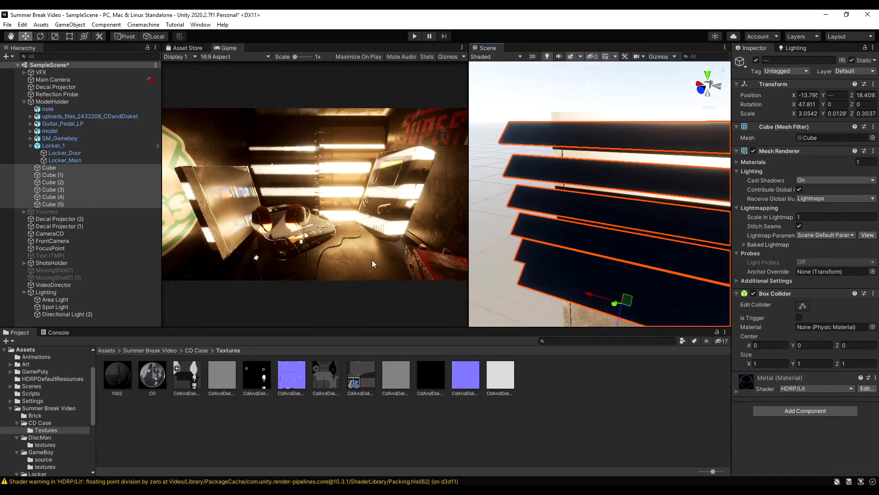
{"action": "right_click", "coordinate": [79, 321]}
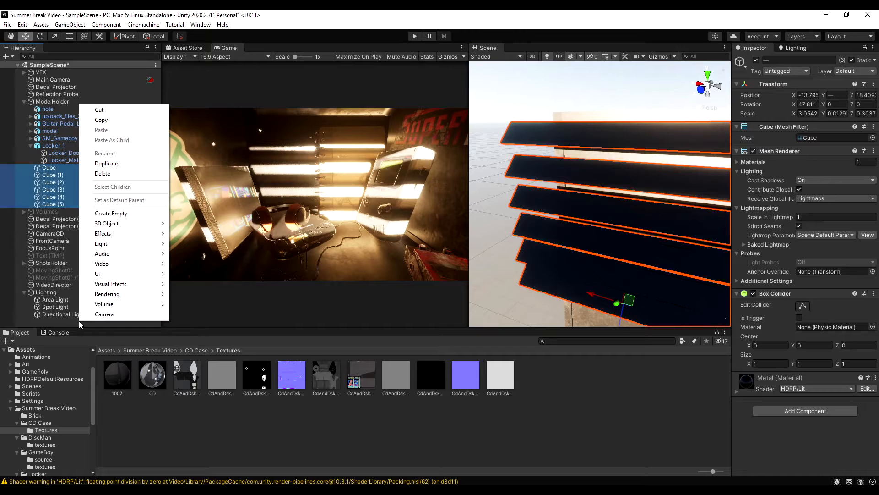
{"action": "mouse_move", "coordinate": [129, 224]}
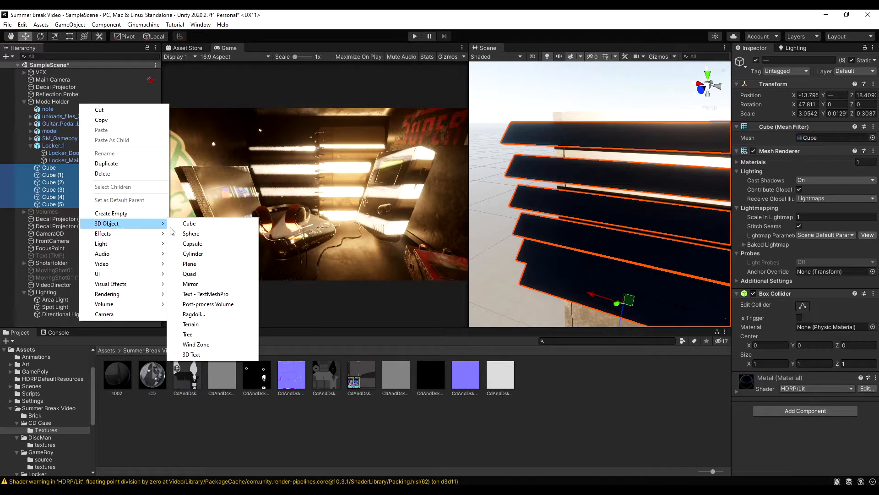
{"action": "left_click", "coordinate": [754, 14]}
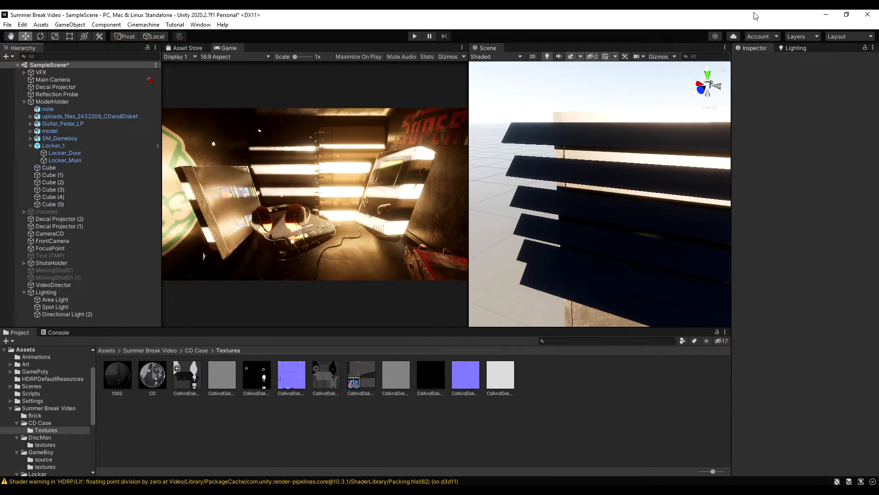
- Select Cube to Cube (5) together and examine the slats and their striped shadows from inside the locker
{"action": "left_click", "coordinate": [52, 168]}
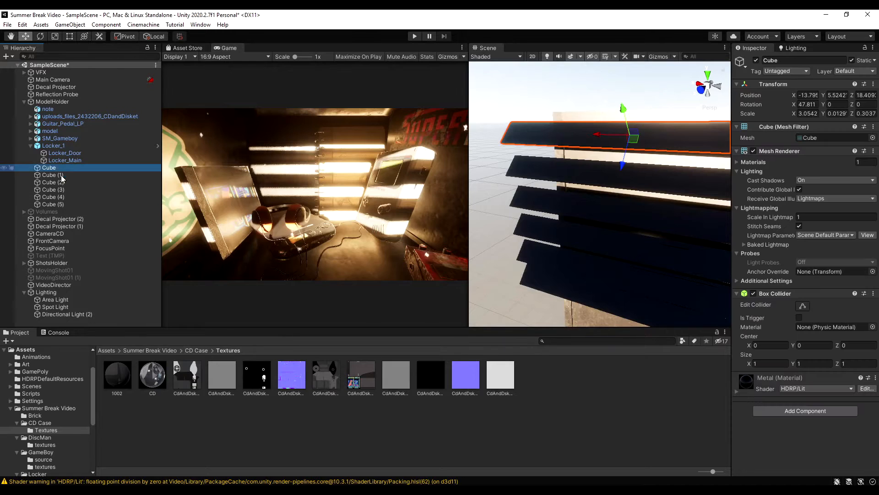
{"action": "left_click", "coordinate": [62, 203], "text": "shift"}
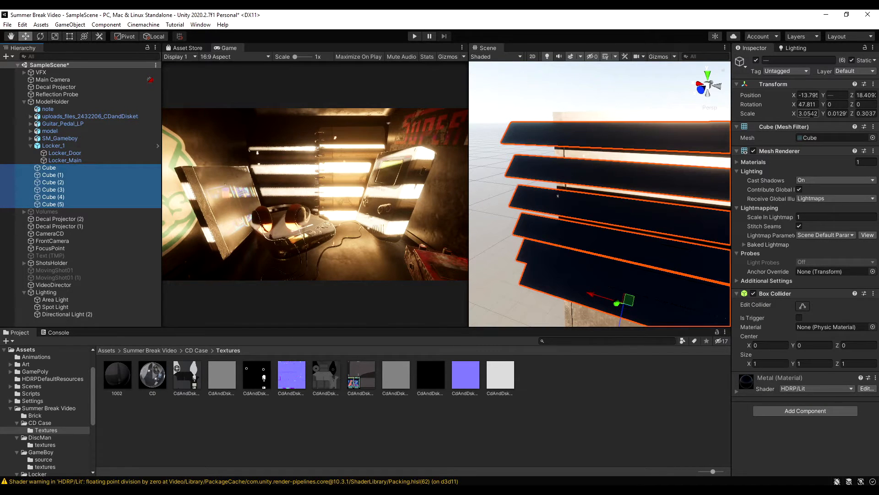
{"action": "left_click_drag", "start_coordinate": [697, 164], "coordinate": [582, 182], "text": "alt"}
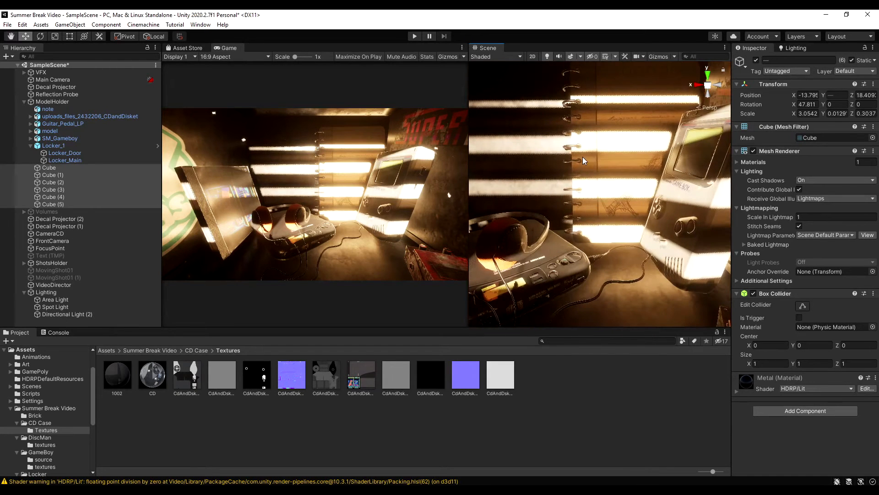
{"action": "left_click_drag", "start_coordinate": [566, 226], "coordinate": [532, 233], "text": "alt"}
{"action": "right_click_drag", "start_coordinate": [532, 233], "coordinate": [584, 202]}
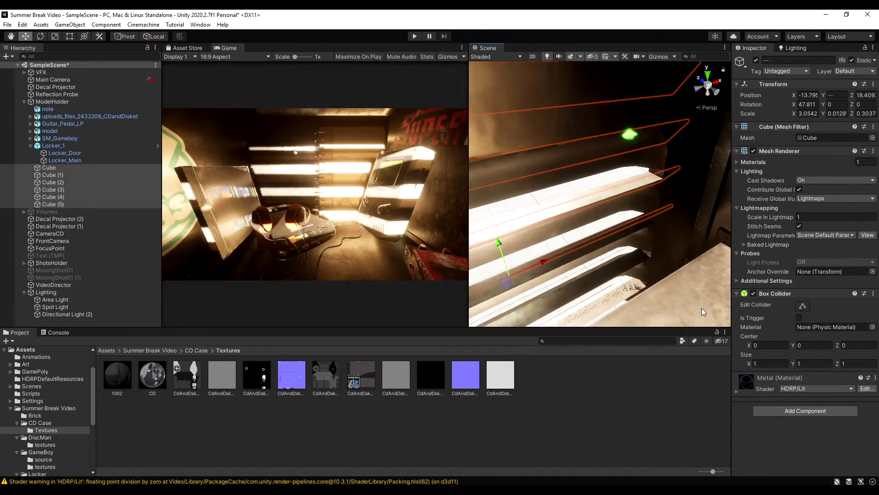
{"action": "right_click_drag", "start_coordinate": [603, 229], "coordinate": [724, 232]}
{"action": "right_click_drag", "start_coordinate": [640, 258], "coordinate": [699, 292]}
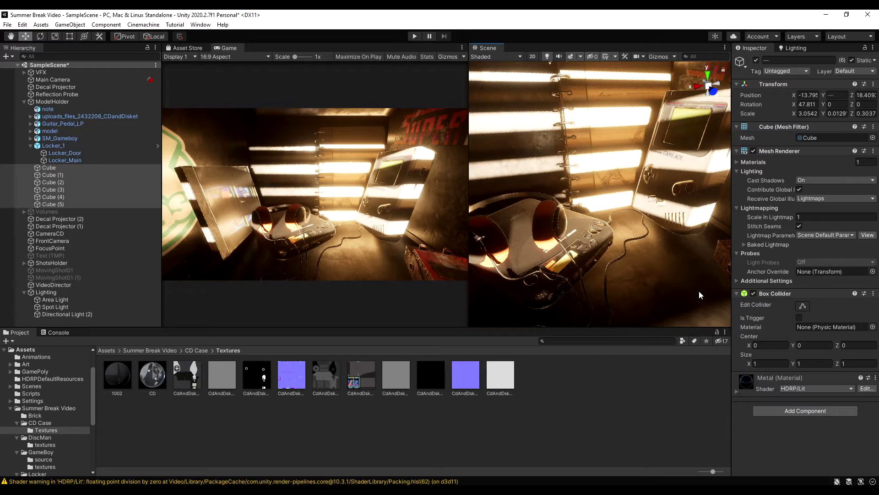
{"action": "left_click", "coordinate": [24, 101]}
{"action": "left_click", "coordinate": [24, 101]}
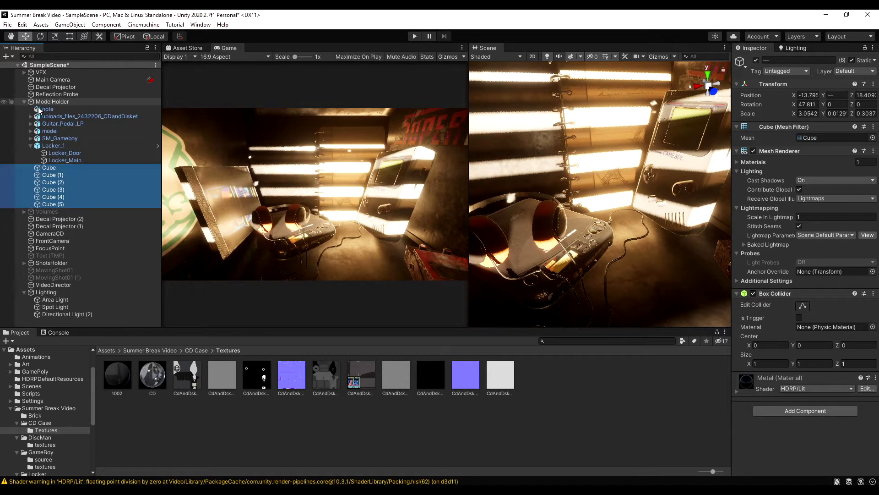
- Enable the Static flag for all objects in ModelHolder, from note to Cube (5), including their child objects
{"action": "left_click", "coordinate": [49, 110]}
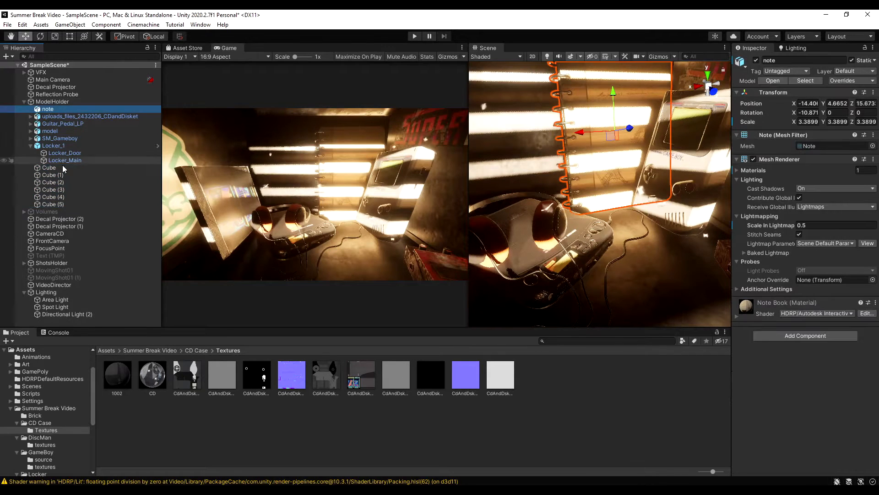
{"action": "left_click", "coordinate": [63, 205], "text": "shift"}
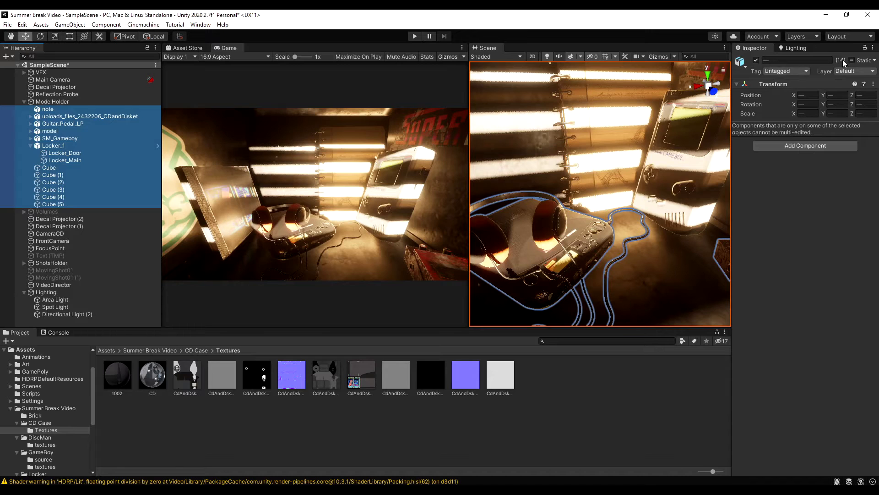
{"action": "left_click", "coordinate": [30, 146]}
{"action": "left_click", "coordinate": [51, 190]}
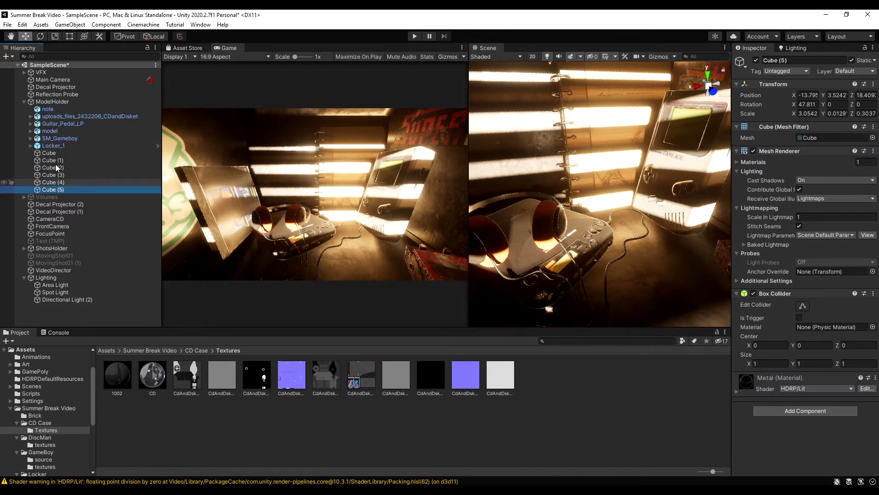
{"action": "left_click", "coordinate": [47, 108], "text": "shift"}
{"action": "left_click", "coordinate": [851, 60]}
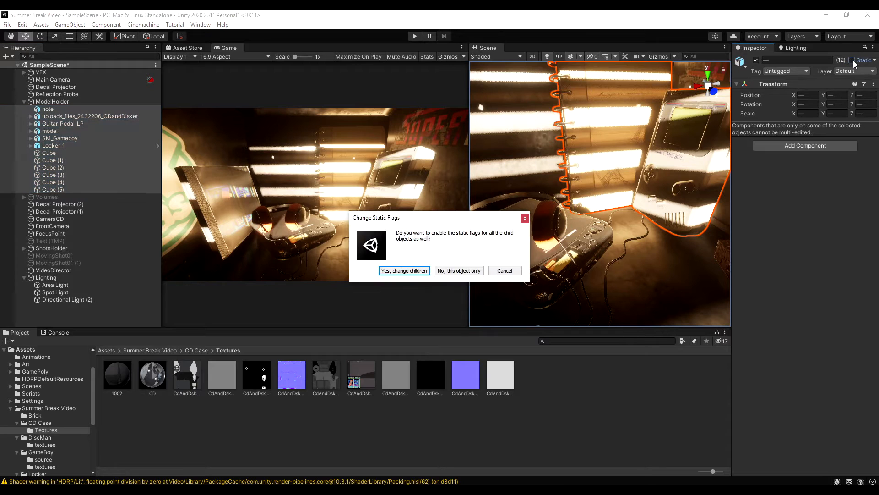
{"action": "left_click", "coordinate": [404, 270]}
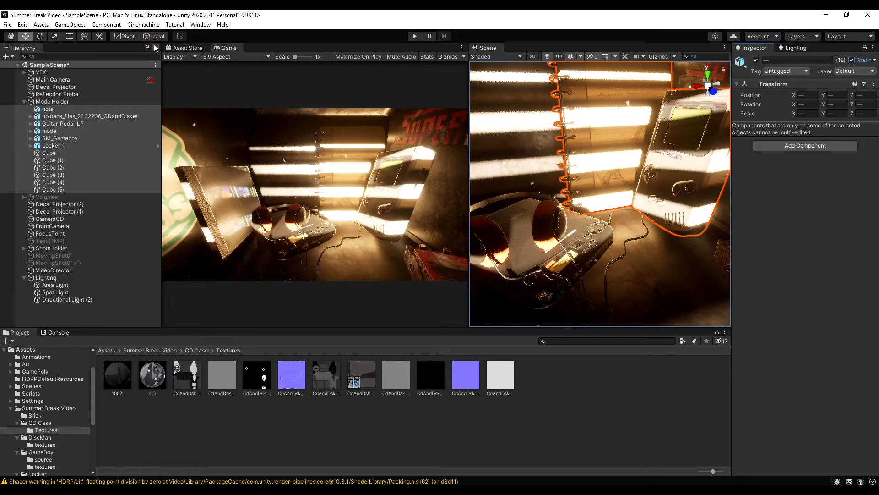
- Open the Lighting window and examine the scene's mixed lighting and lightmapping settings
{"action": "left_click", "coordinate": [201, 24]}
{"action": "mouse_move", "coordinate": [224, 159]}
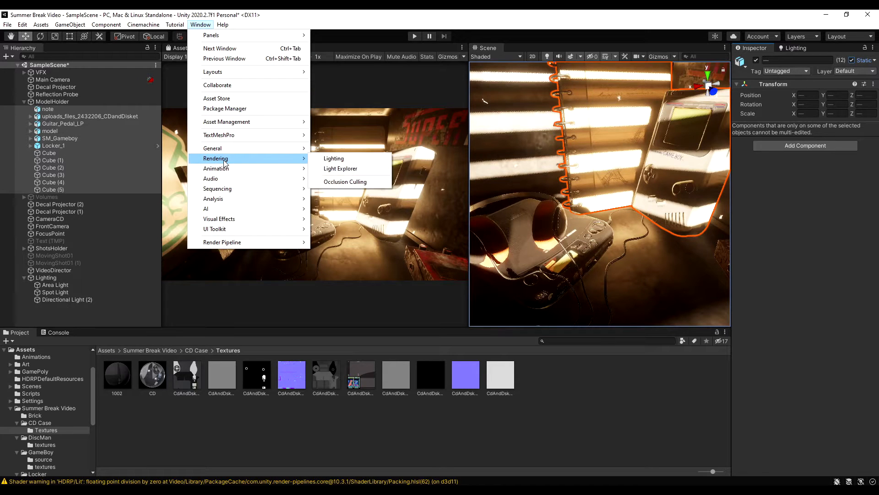
{"action": "left_click", "coordinate": [332, 159]}
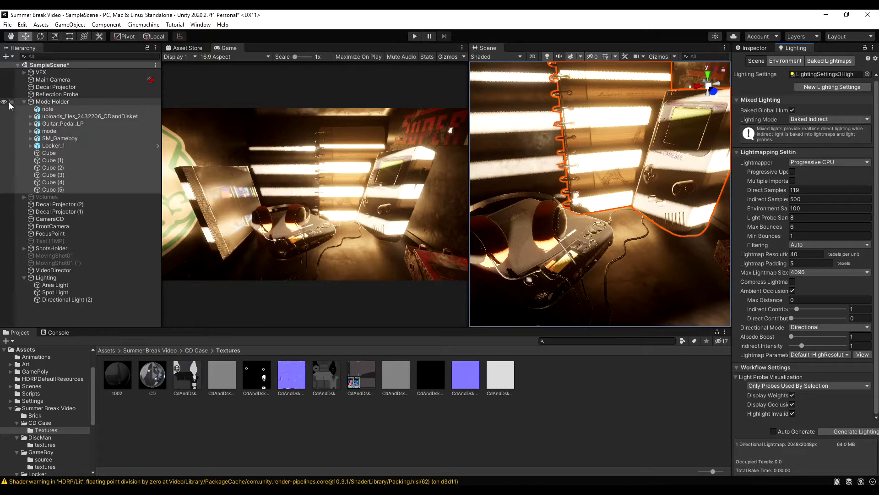
- Select Camera45 under RightAngle45Holder in ShotsHolder and examine its virtual camera properties
{"action": "left_click", "coordinate": [24, 102]}
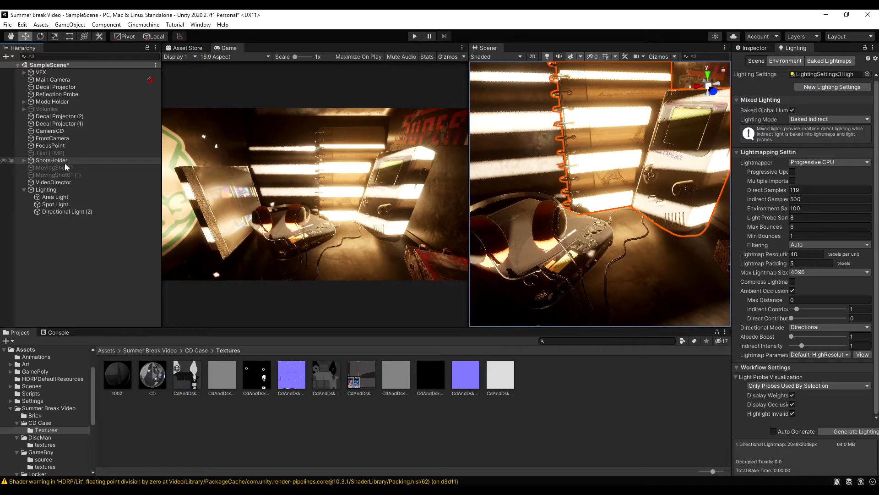
{"action": "left_click", "coordinate": [24, 161]}
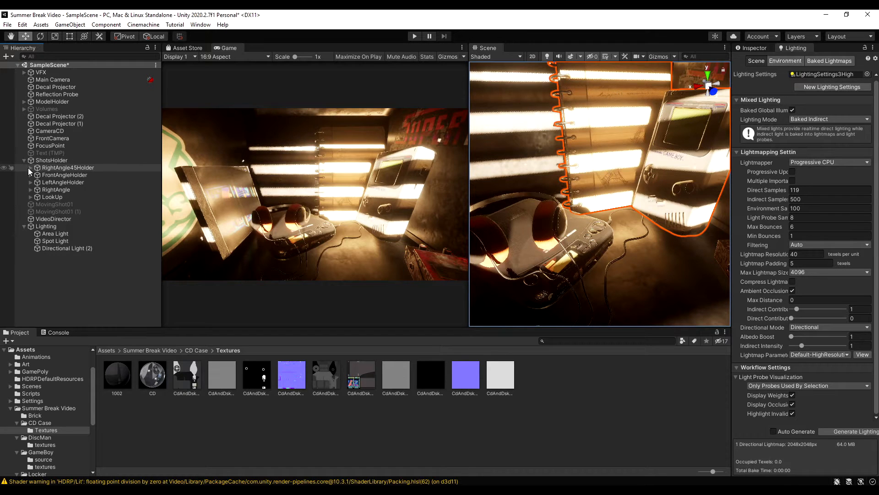
{"action": "left_click", "coordinate": [29, 167]}
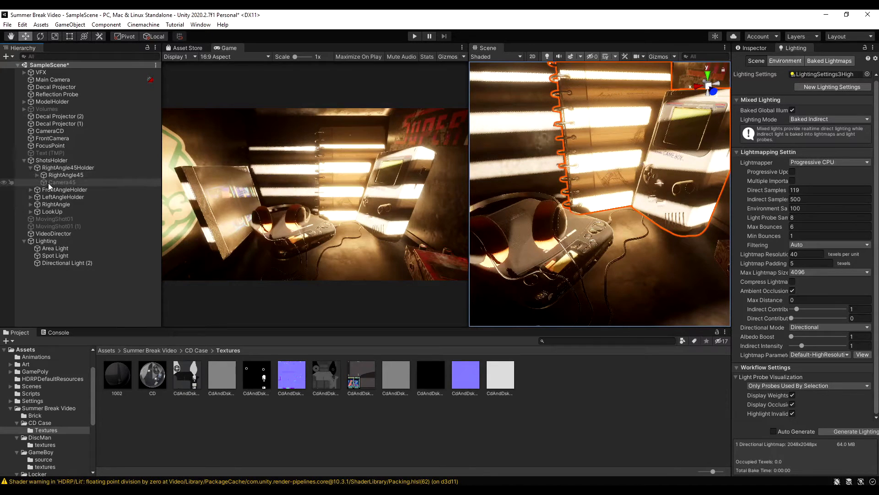
{"action": "left_click", "coordinate": [48, 183]}
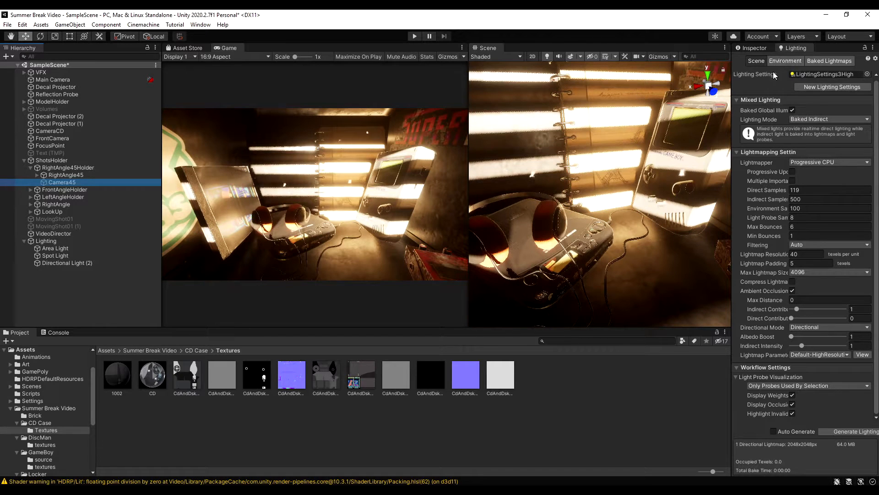
{"action": "left_click", "coordinate": [751, 48]}
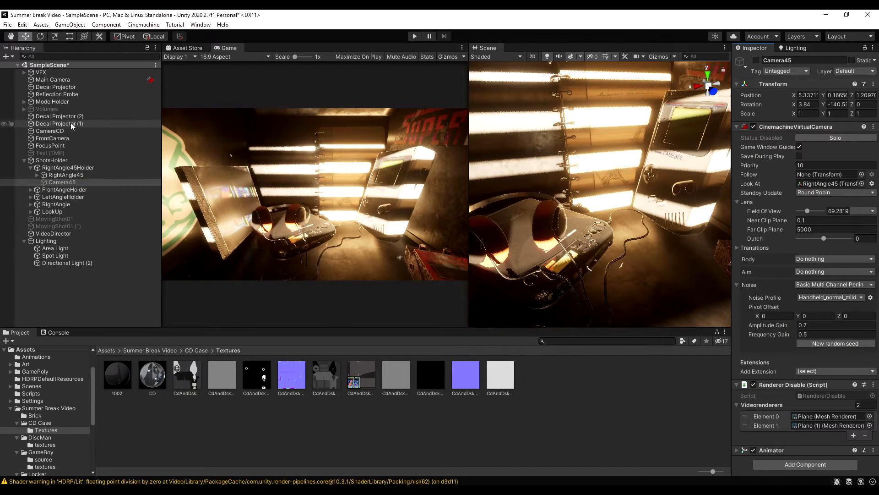
- Search the Main Camera's available components for "cinemachinebrain" and close the search without adding anything
{"action": "left_click", "coordinate": [54, 79]}
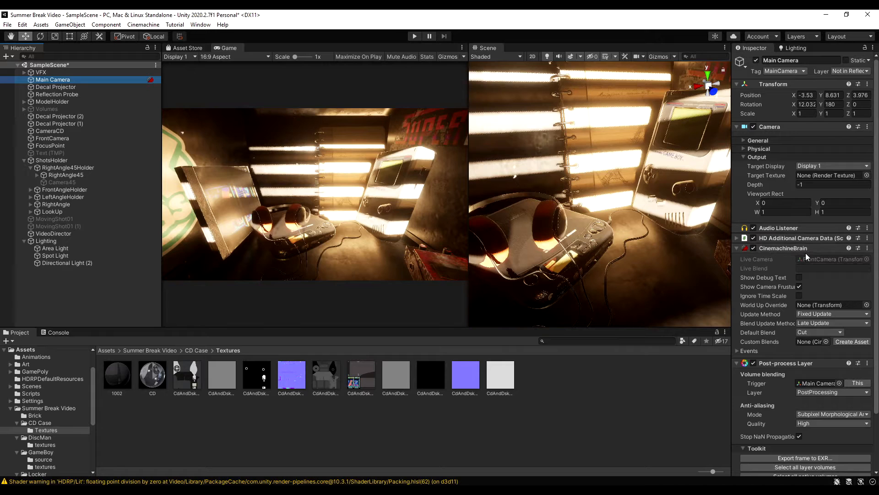
{"action": "scroll", "coordinate": [792, 263], "scroll_direction": "down", "scroll_amount": 3}
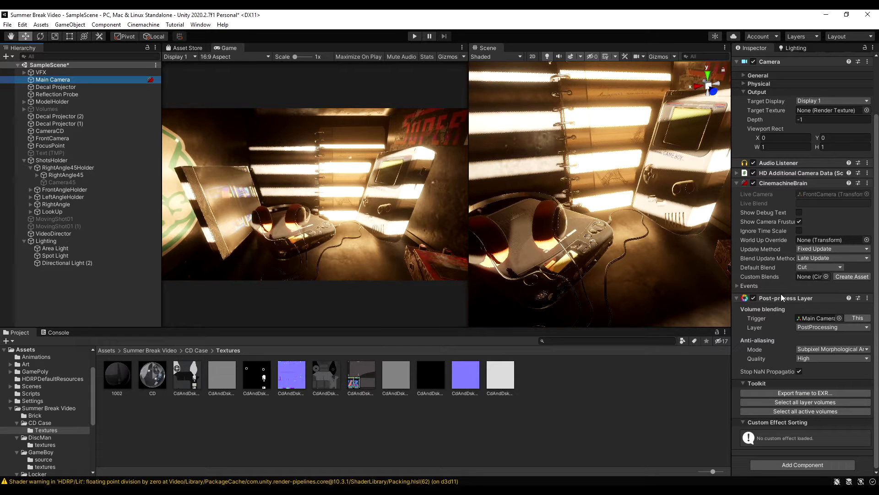
{"action": "left_click", "coordinate": [799, 465]}
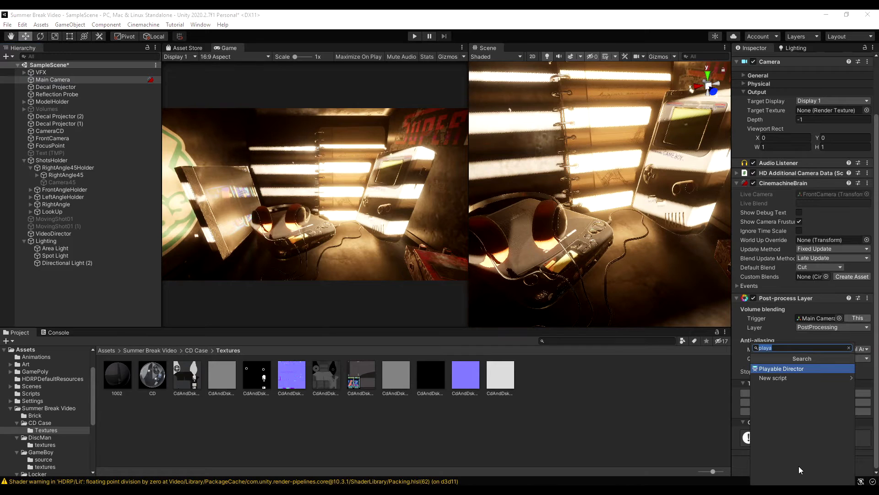
{"action": "type", "text": "cinema"}
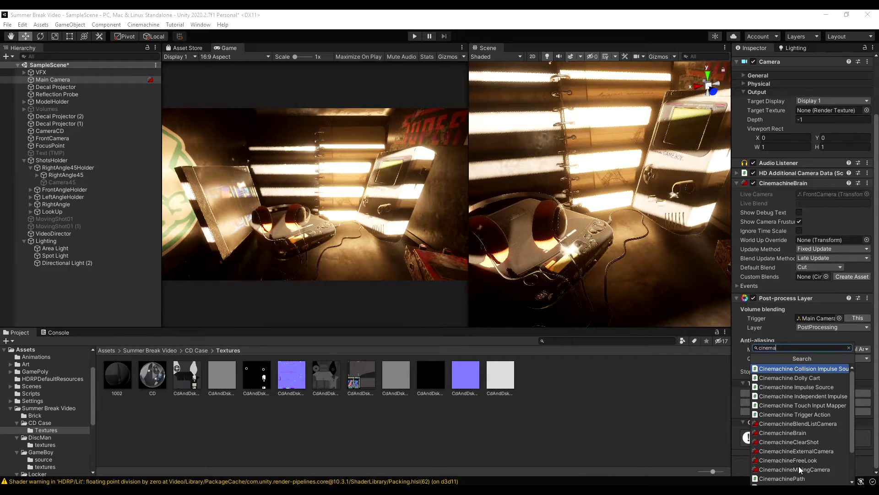
{"action": "type", "text": "chine"}
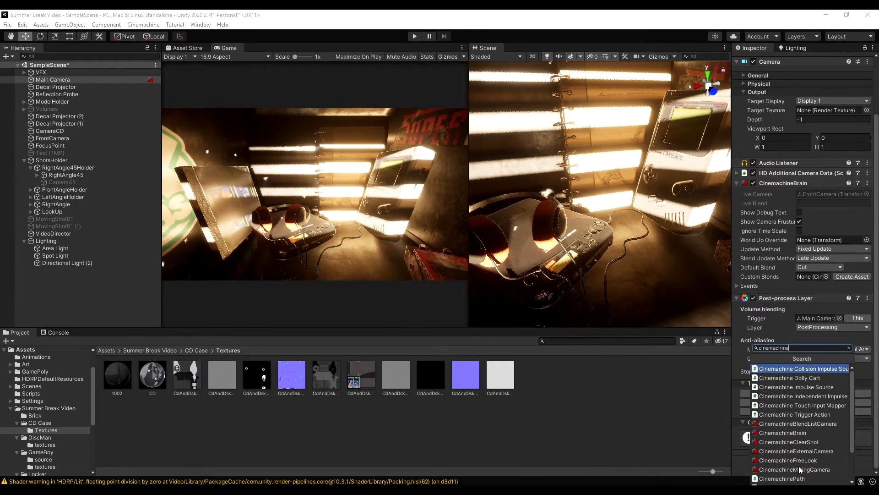
{"action": "type", "text": "brain"}
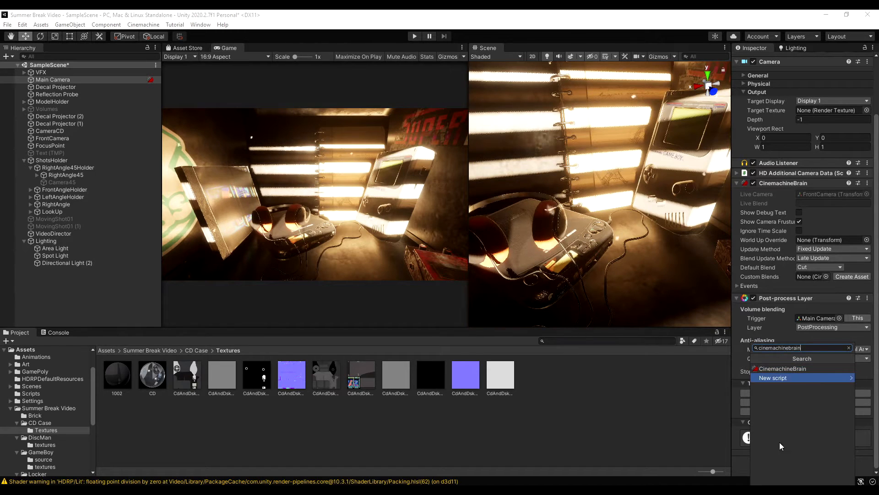
{"action": "left_click", "coordinate": [745, 463]}
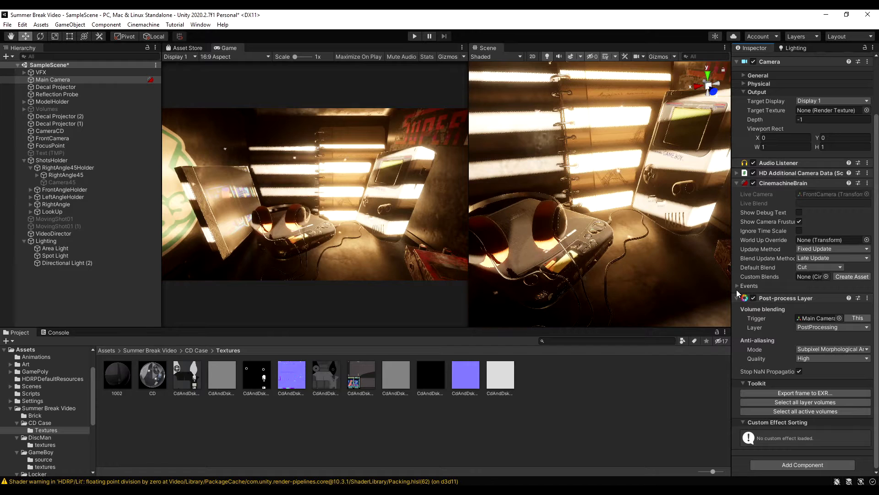
- Widen the Inspector and look through the Default Blend options of the Main Camera's CinemachineBrain
{"action": "left_click_drag", "start_coordinate": [731, 288], "coordinate": [681, 291]}
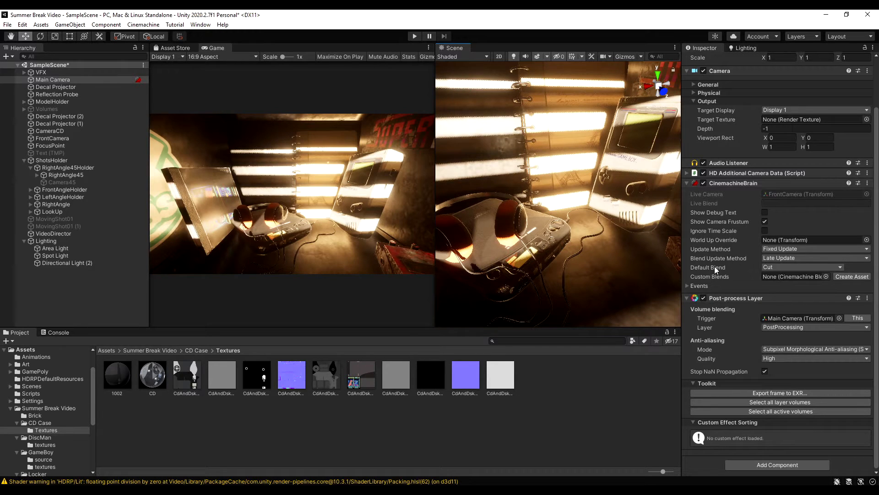
{"action": "left_click", "coordinate": [765, 266]}
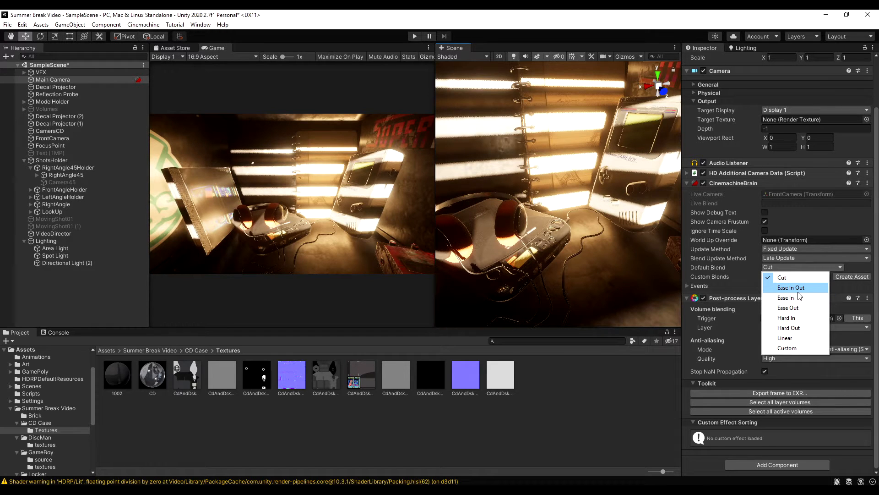
{"action": "left_click", "coordinate": [701, 455]}
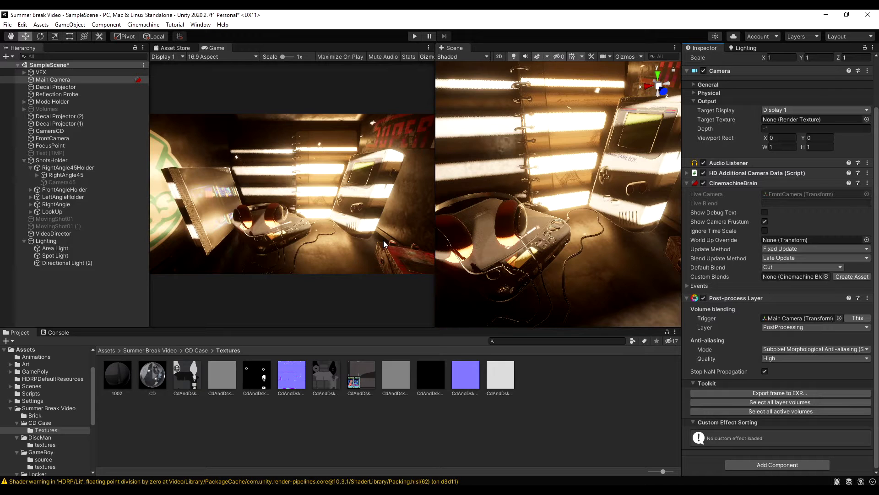
- Activate Camera45 to preview its shot and deactivate it again
{"action": "left_click", "coordinate": [60, 184]}
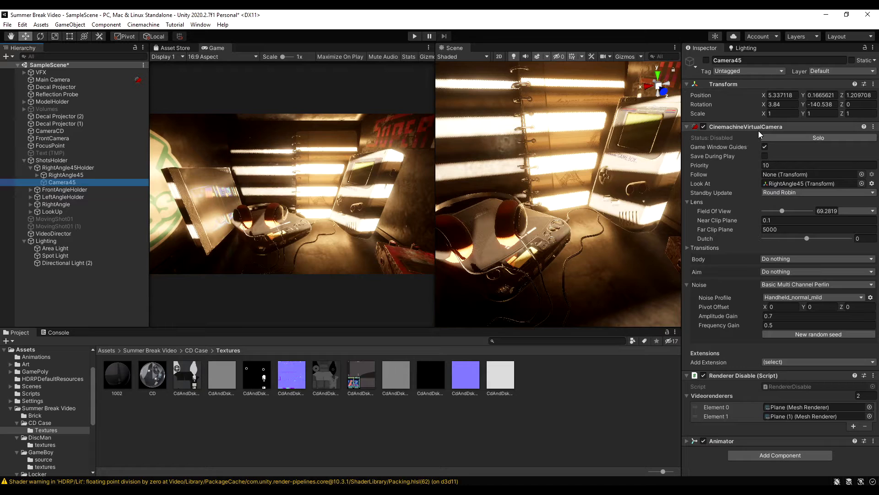
{"action": "left_click", "coordinate": [705, 60]}
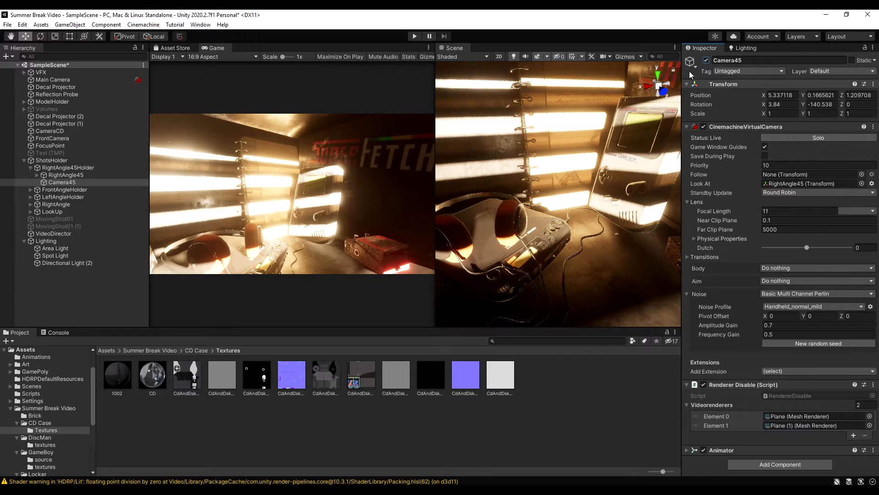
{"action": "left_click", "coordinate": [706, 60]}
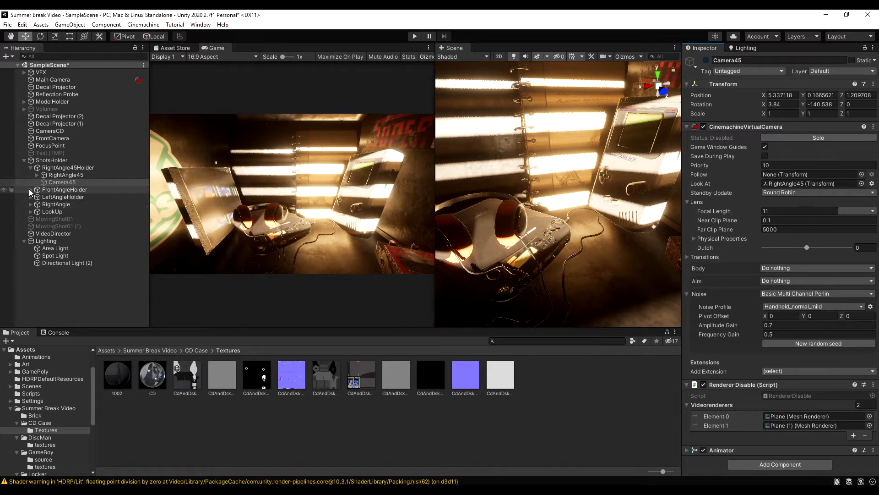
- Select CameraLeft in LeftAngleHolder and switch it on and off to preview the left-angle shot
{"action": "left_click", "coordinate": [31, 197]}
{"action": "left_click", "coordinate": [31, 197]}
{"action": "left_click", "coordinate": [30, 197]}
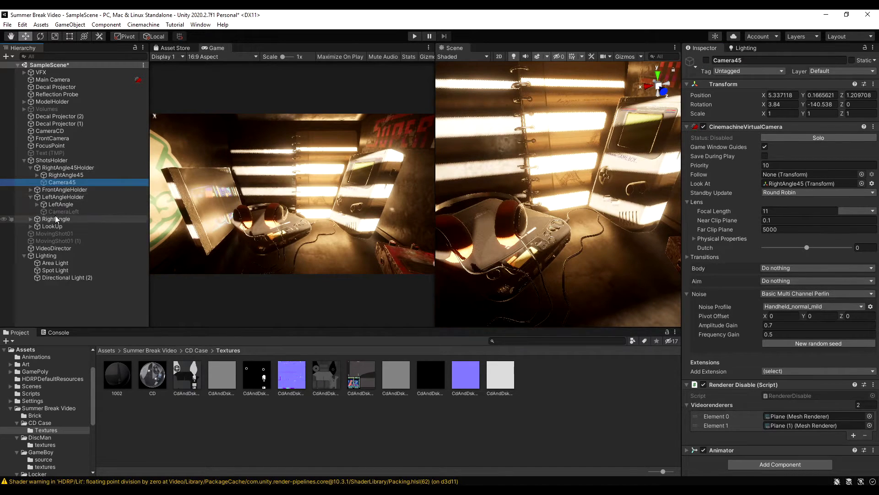
{"action": "left_click", "coordinate": [64, 211]}
{"action": "left_click", "coordinate": [706, 60]}
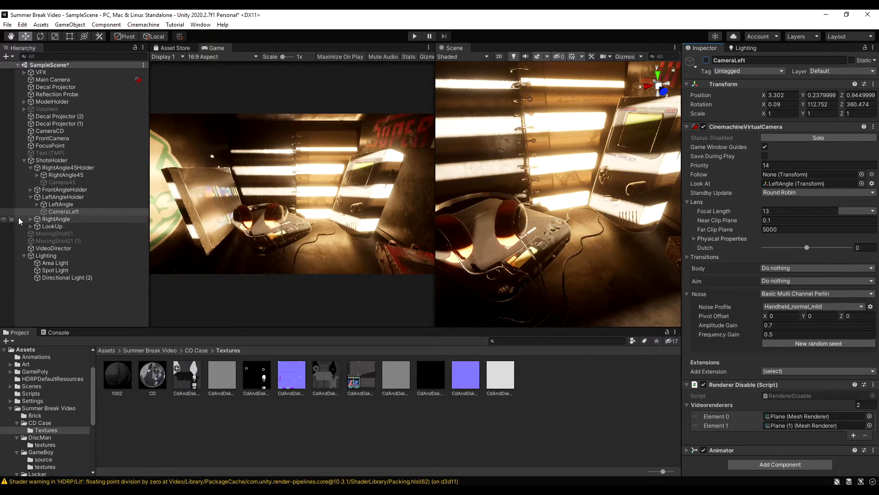
- Activate Camera45, try moving it in the scene, undo the move and deactivate the camera
{"action": "left_click", "coordinate": [55, 182]}
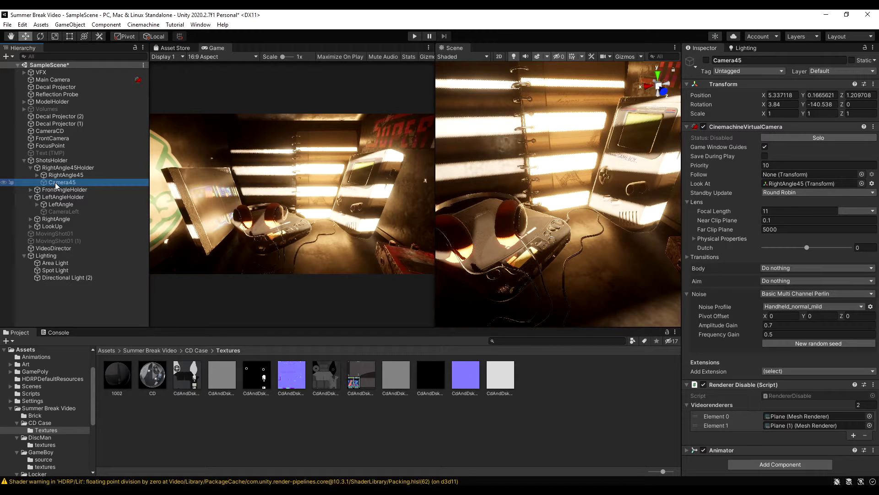
{"action": "left_click", "coordinate": [706, 60]}
{"action": "right_click_drag", "start_coordinate": [522, 229], "coordinate": [214, 251]}
{"action": "right_click_drag", "start_coordinate": [209, 247], "coordinate": [418, 228]}
{"action": "right_click_drag", "start_coordinate": [547, 247], "coordinate": [563, 218]}
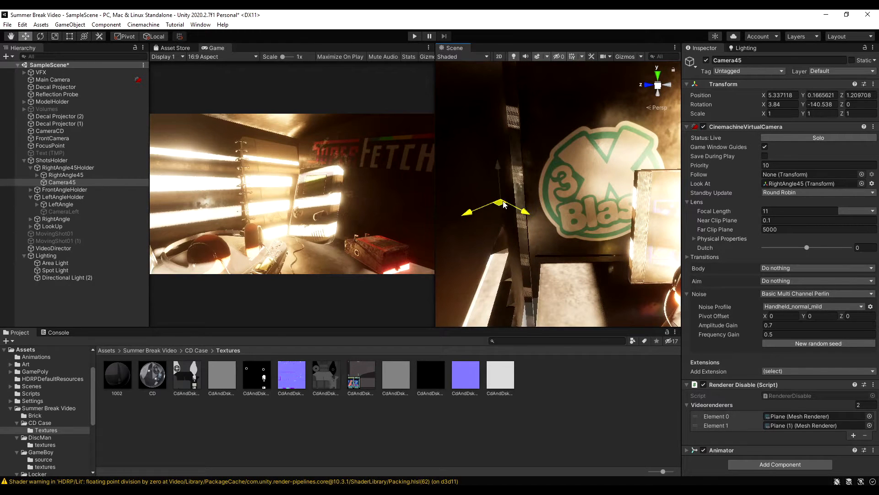
{"action": "left_click_drag", "start_coordinate": [498, 202], "coordinate": [535, 235]}
{"action": "key", "text": "ctrl+z"}
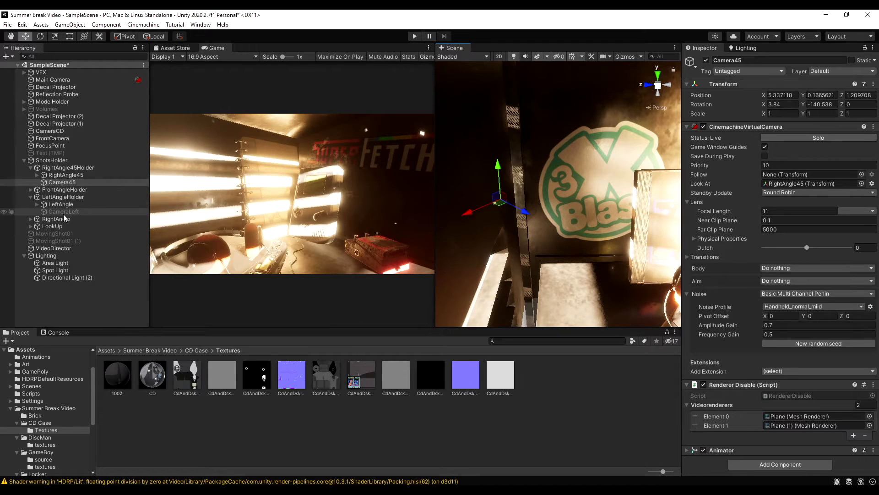
{"action": "left_click", "coordinate": [706, 60]}
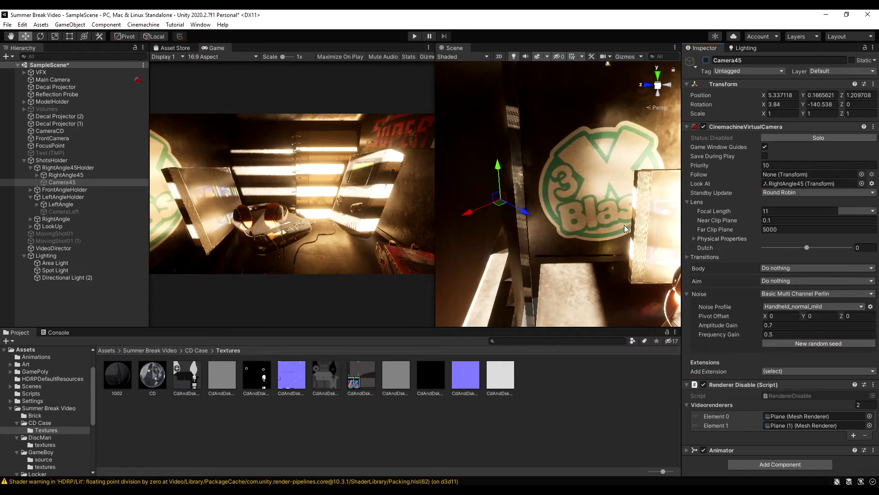
- Activate Camera45, try different focal lengths on it and set its Focal Length to 11
{"action": "left_click", "coordinate": [740, 210]}
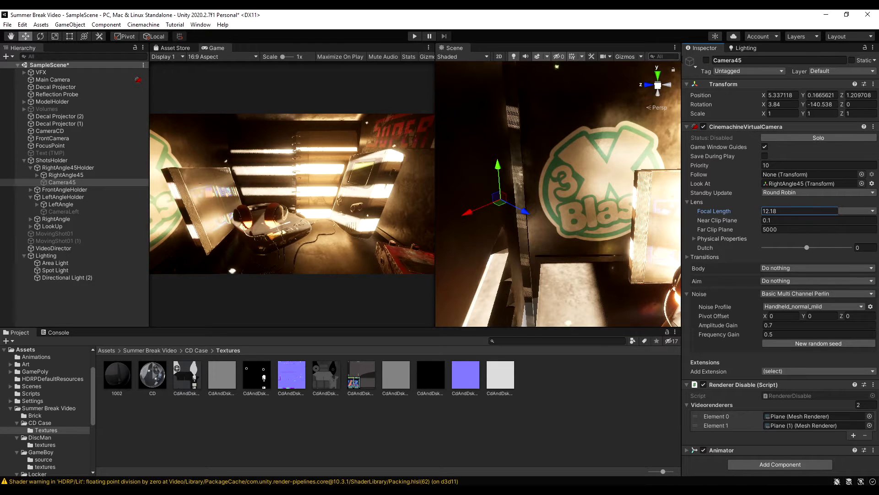
{"action": "left_click", "coordinate": [706, 60]}
{"action": "mouse_move", "coordinate": [735, 211]}
{"action": "left_mouse_down"}
{"action": "mouse_move", "coordinate": [713, 210]}
{"action": "mouse_move", "coordinate": [747, 210]}
{"action": "left_mouse_up"}
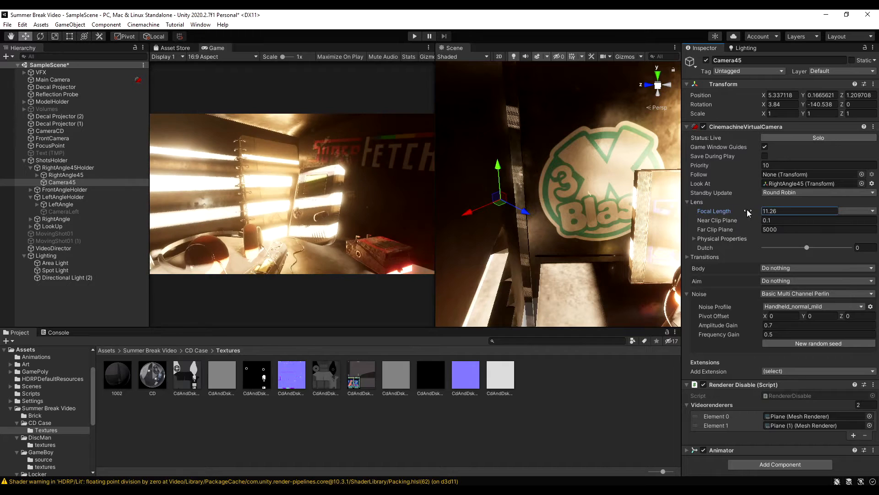
{"action": "type", "text": "11"}
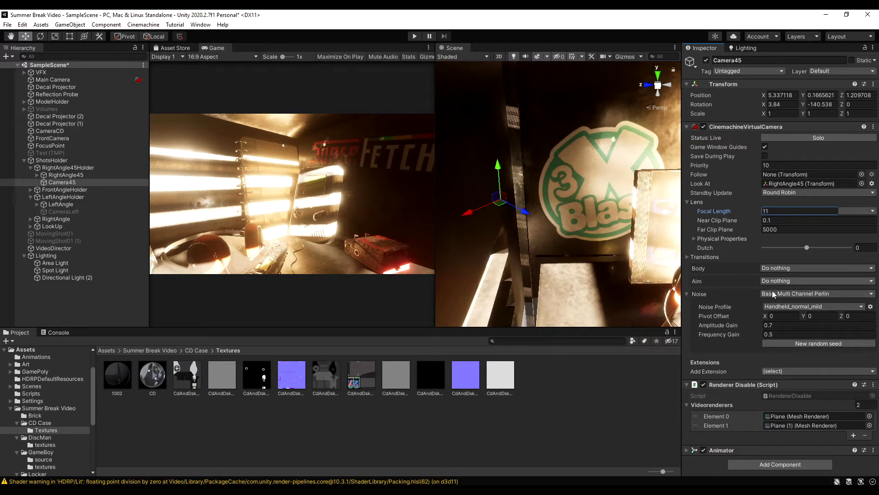
- Review the available noise profiles for Camera45, leaving Handheld_normal_mild selected
{"action": "left_click", "coordinate": [801, 307]}
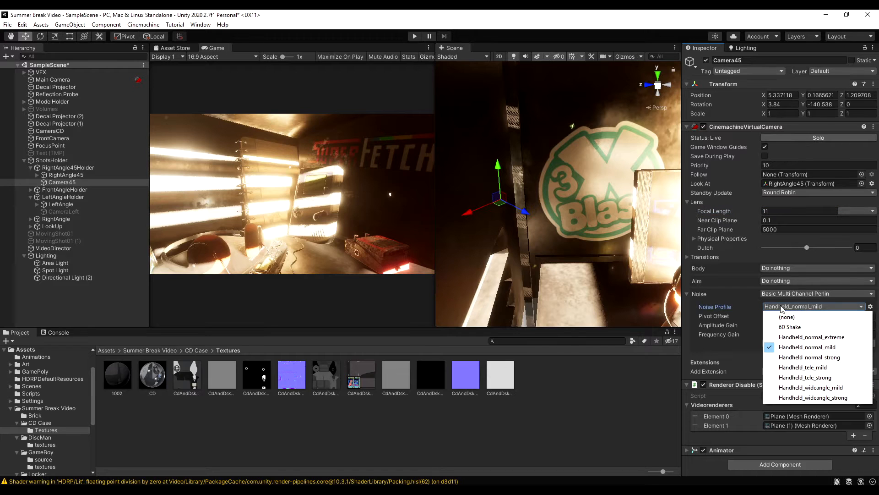
{"action": "left_click", "coordinate": [689, 353]}
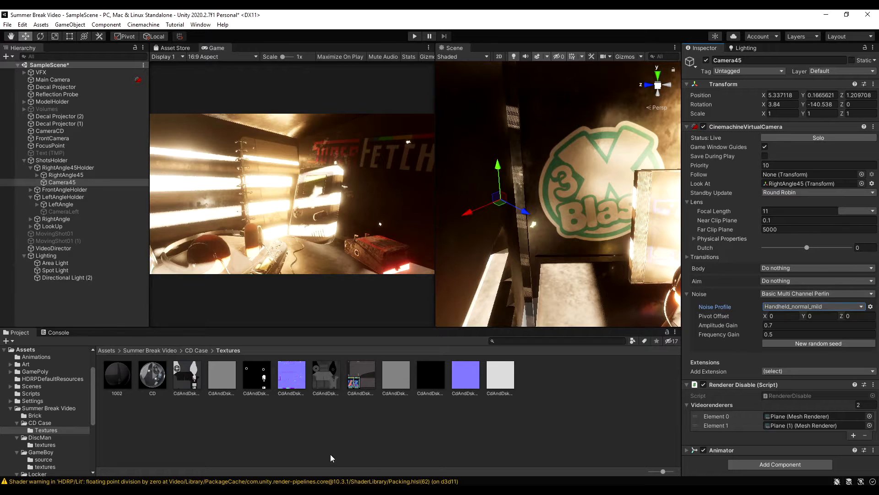
- Open the Videos folder inside Summer Break Video and select all clips from Harm Right to Fetch Front to view their import settings
{"action": "left_click", "coordinate": [106, 350]}
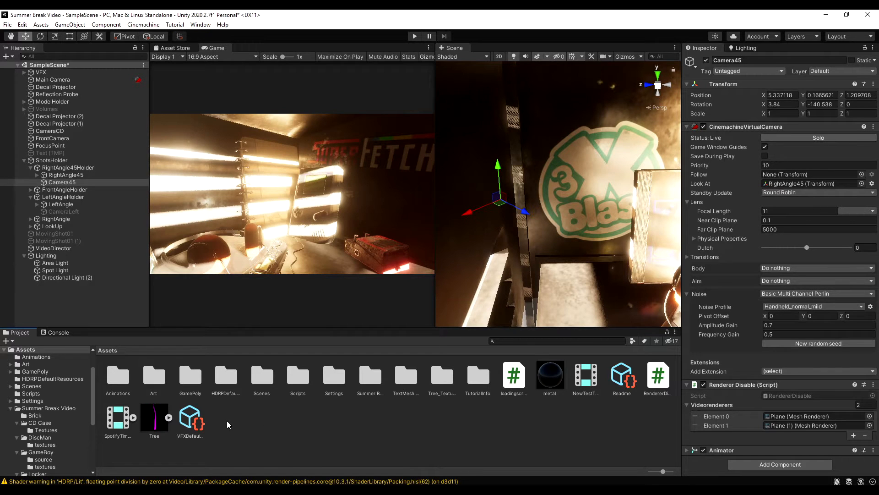
{"action": "double_click", "coordinate": [370, 375]}
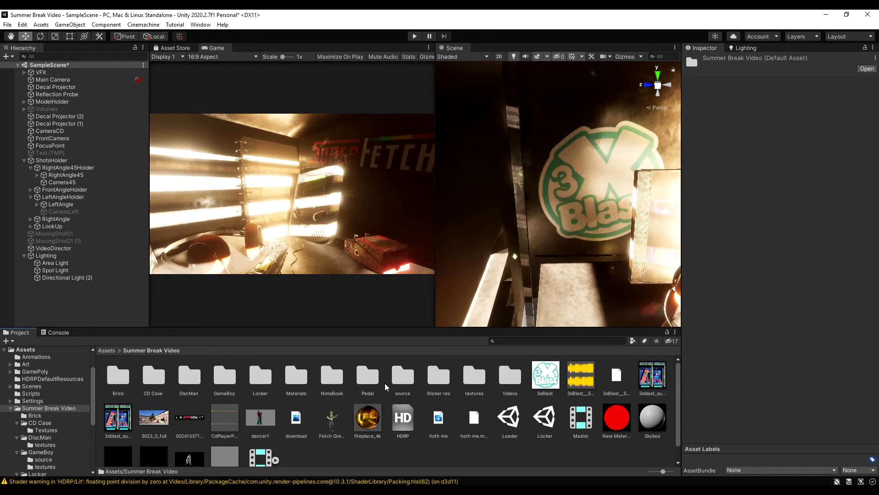
{"action": "double_click", "coordinate": [510, 377]}
{"action": "left_click", "coordinate": [542, 382]}
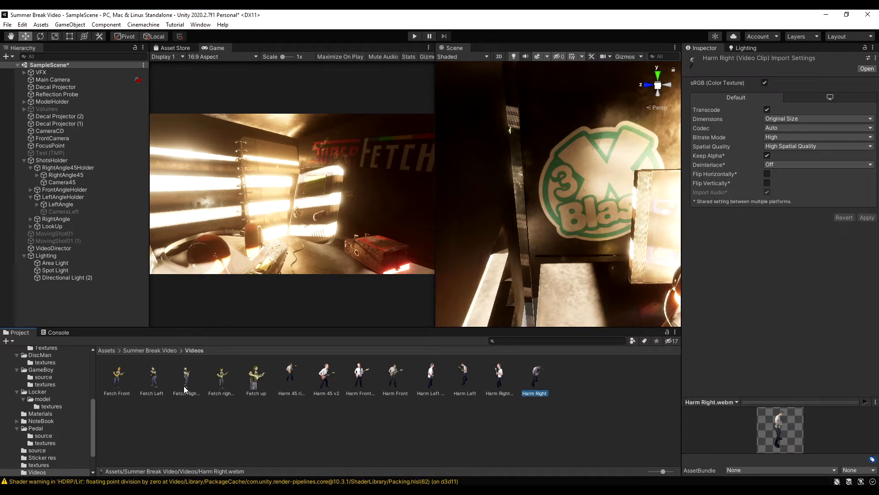
{"action": "left_click", "coordinate": [120, 384], "text": "shift"}
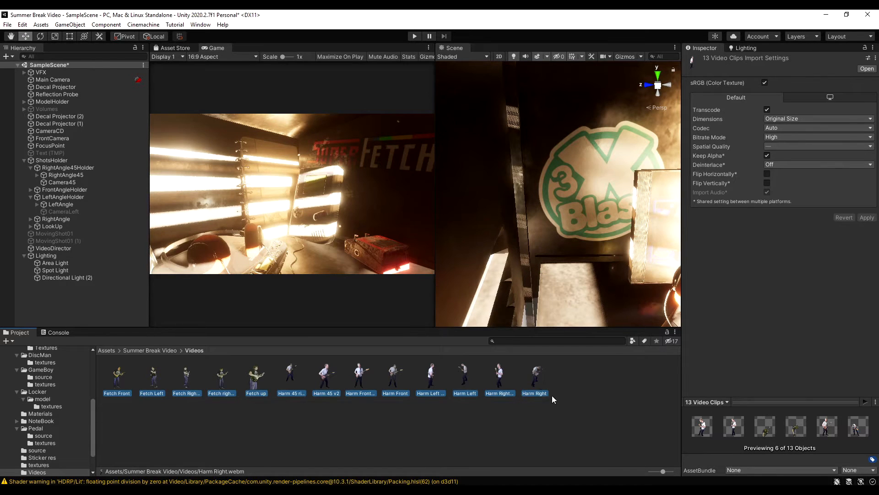
{"action": "left_click", "coordinate": [584, 427]}
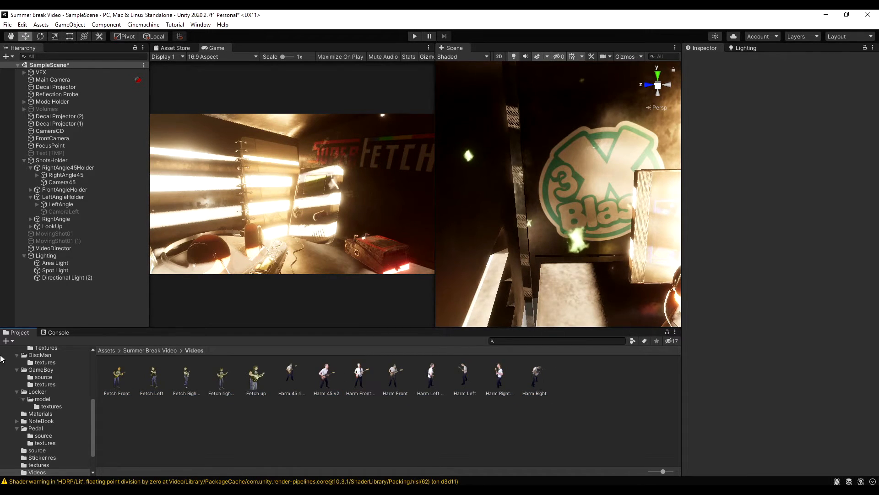
- Return to the Summer Break Video folder and inspect the VideoMaterial render texture
{"action": "left_click", "coordinate": [158, 349]}
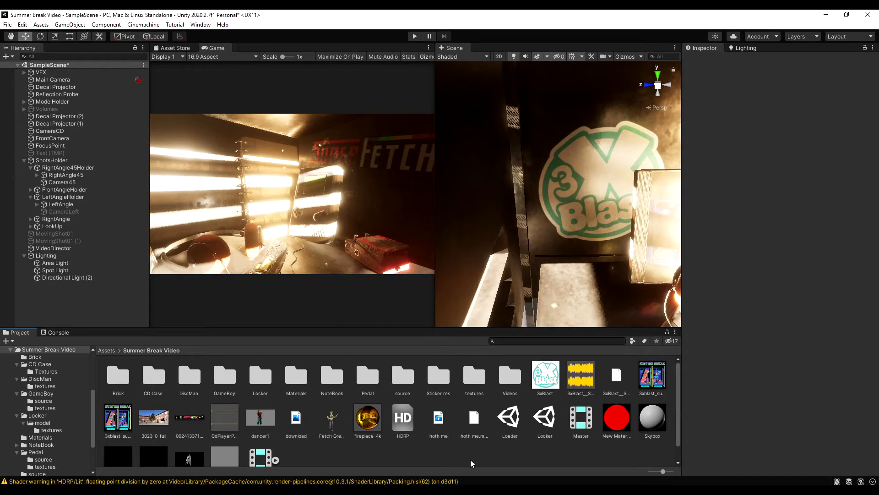
{"action": "scroll", "coordinate": [612, 435], "scroll_direction": "down", "scroll_amount": 1}
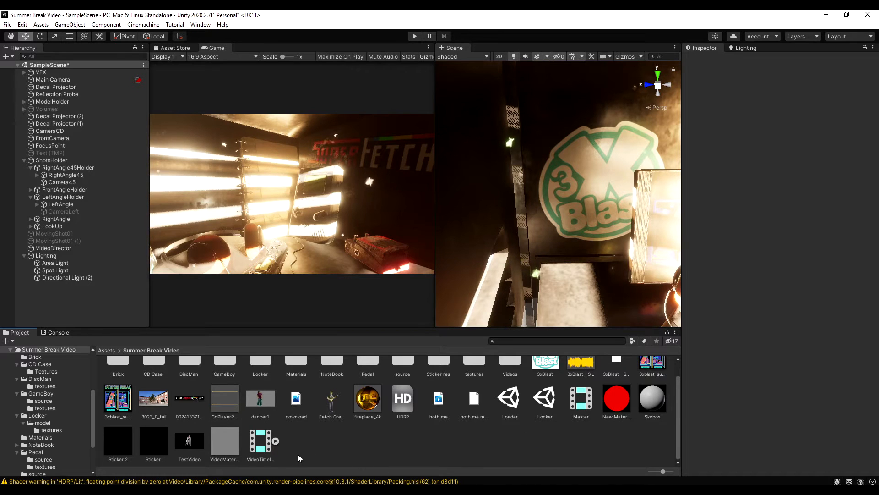
{"action": "left_click", "coordinate": [232, 438]}
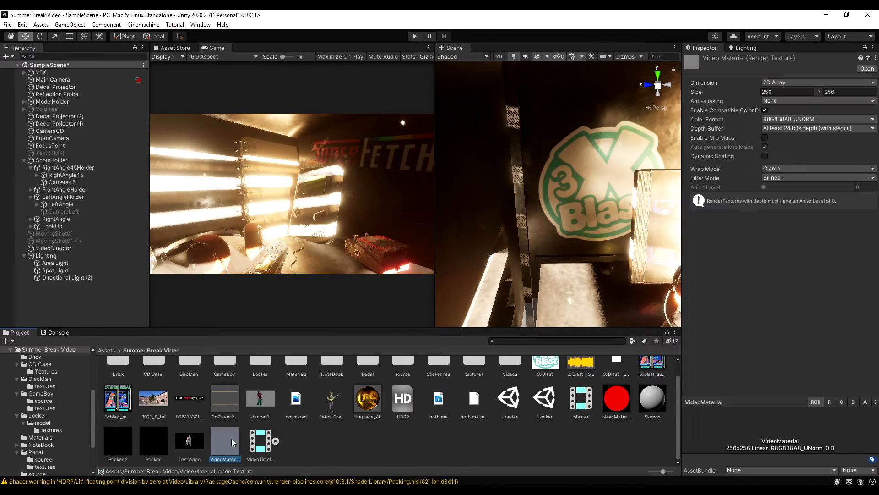
{"action": "left_click", "coordinate": [414, 434]}
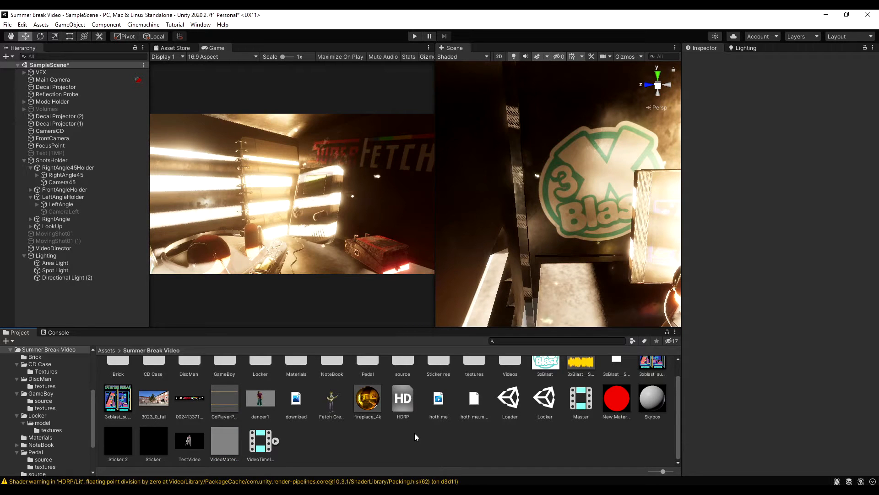
{"action": "scroll", "coordinate": [415, 435], "scroll_direction": "up", "scroll_amount": 1}
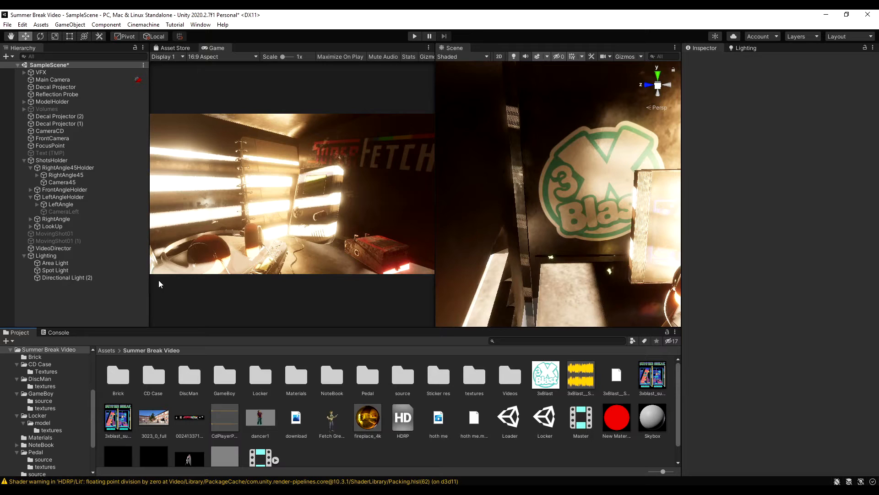
- Expand FrontAngleHolder and FrontAngle and select the first Plane to view its mesh and video components
{"action": "left_click", "coordinate": [29, 189]}
{"action": "left_click", "coordinate": [36, 197]}
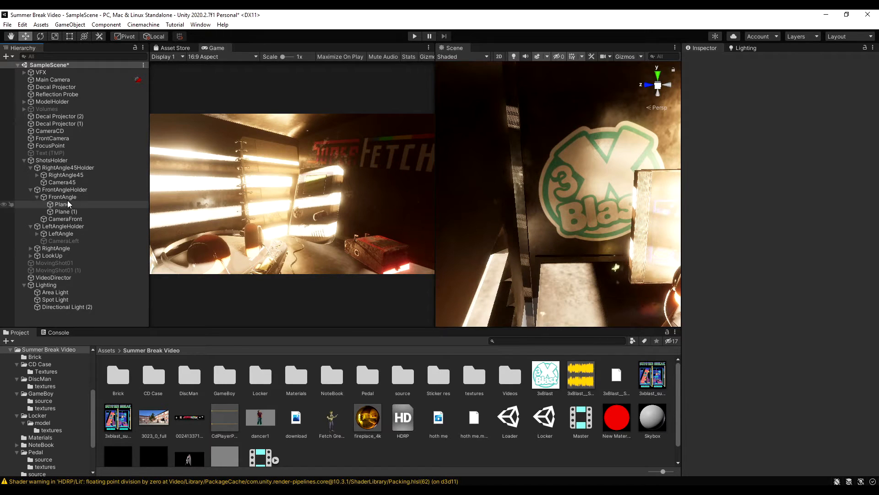
{"action": "left_click", "coordinate": [62, 197]}
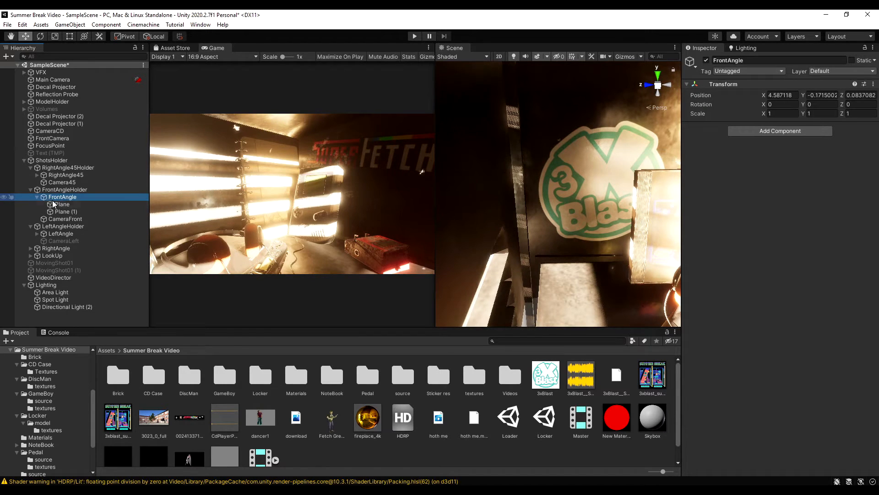
{"action": "left_click", "coordinate": [54, 204]}
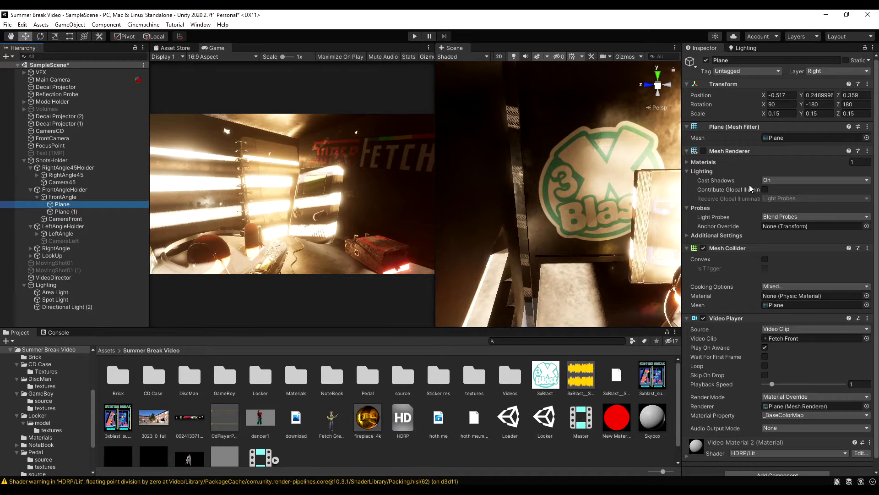
{"action": "scroll", "coordinate": [740, 287], "scroll_direction": "down", "scroll_amount": 1}
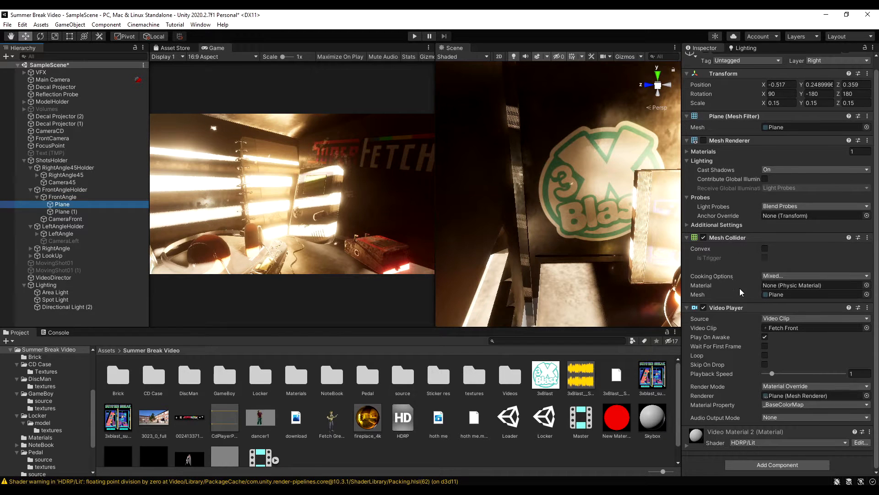
- Examine the Plane's Video Material 2, including its shader options, Surface Options with Alpha Clipping, and Surface Inputs
{"action": "left_click", "coordinate": [728, 430]}
{"action": "scroll", "coordinate": [721, 431], "scroll_direction": "down", "scroll_amount": 4}
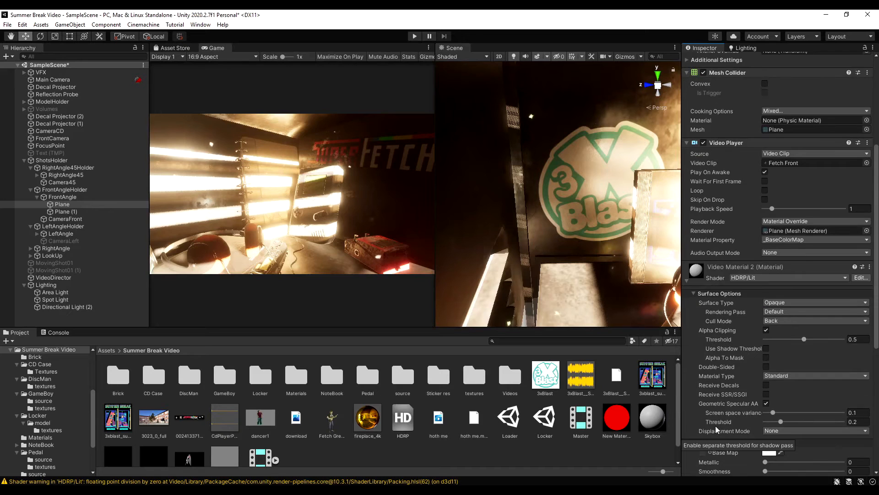
{"action": "scroll", "coordinate": [715, 425], "scroll_direction": "down", "scroll_amount": 2}
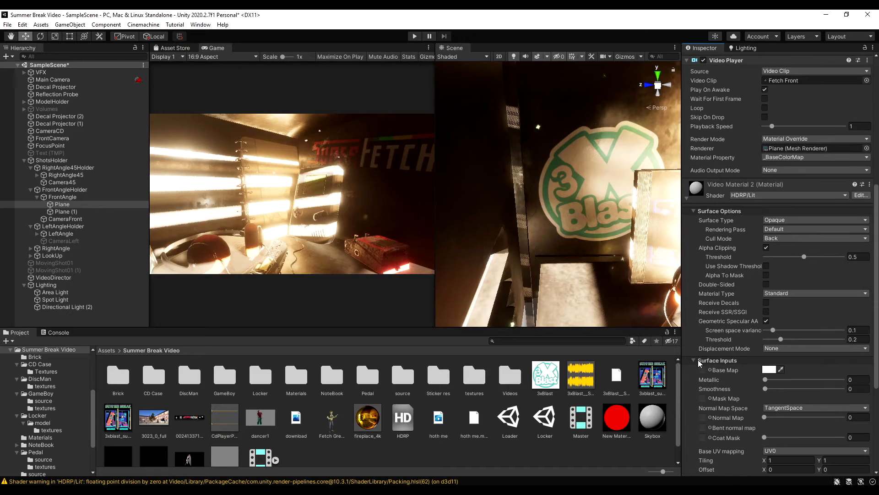
{"action": "left_click", "coordinate": [749, 196]}
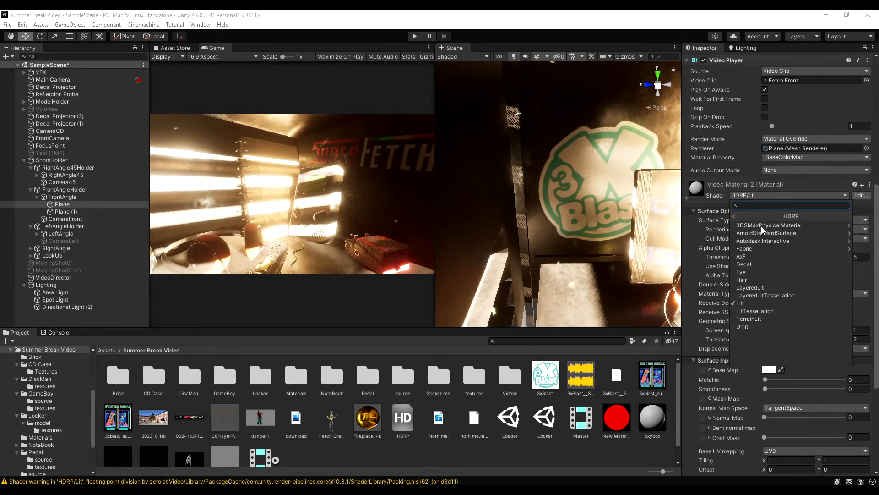
{"action": "left_click", "coordinate": [714, 182]}
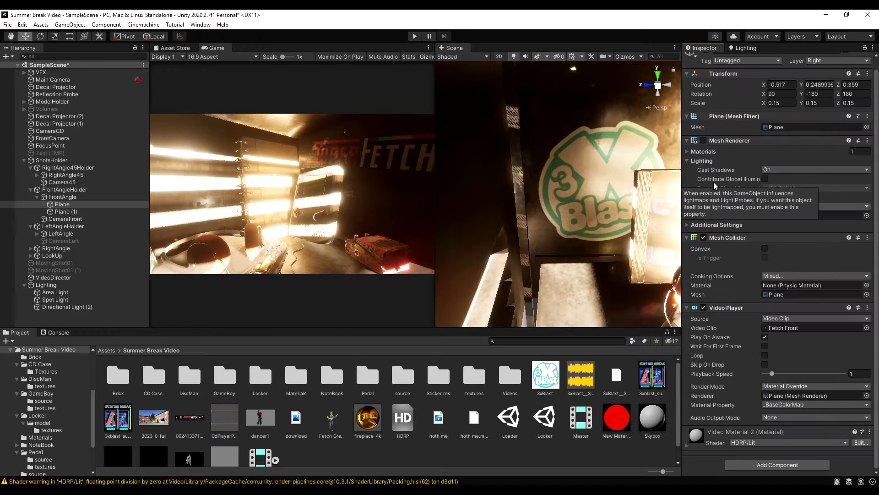
{"action": "left_click", "coordinate": [703, 432]}
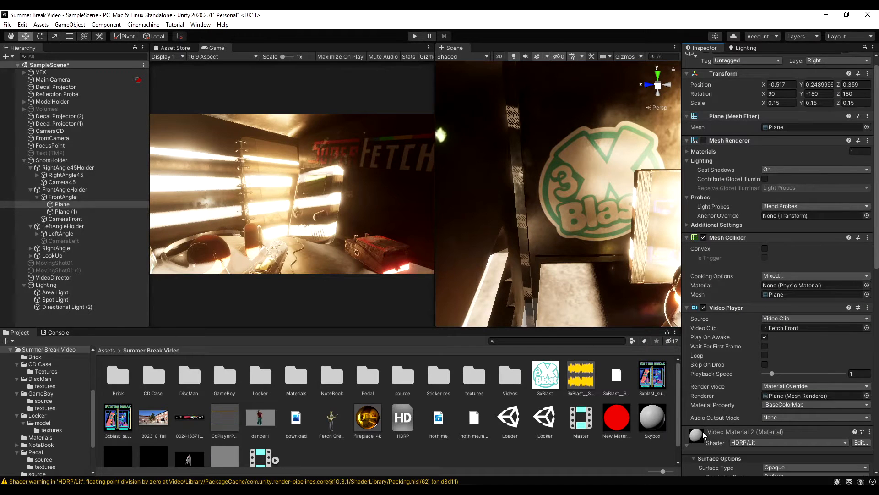
{"action": "scroll", "coordinate": [705, 430], "scroll_direction": "down", "scroll_amount": 10}
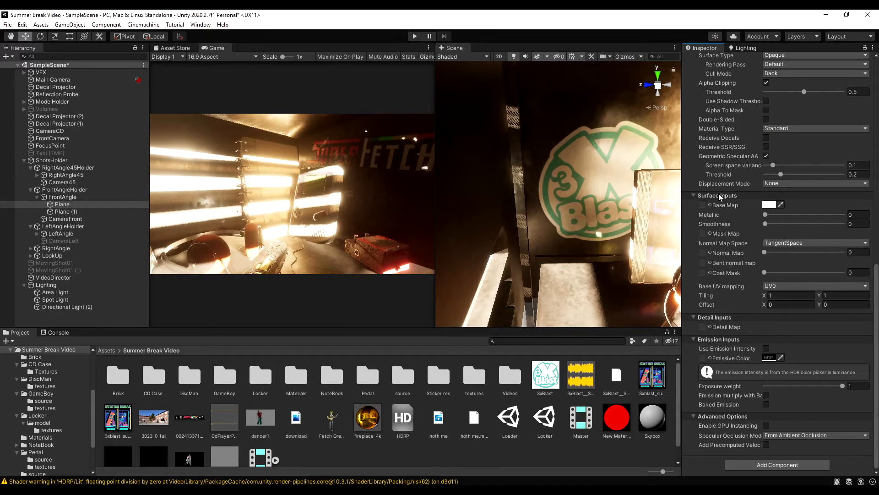
{"action": "scroll", "coordinate": [728, 204], "scroll_direction": "up", "scroll_amount": 3}
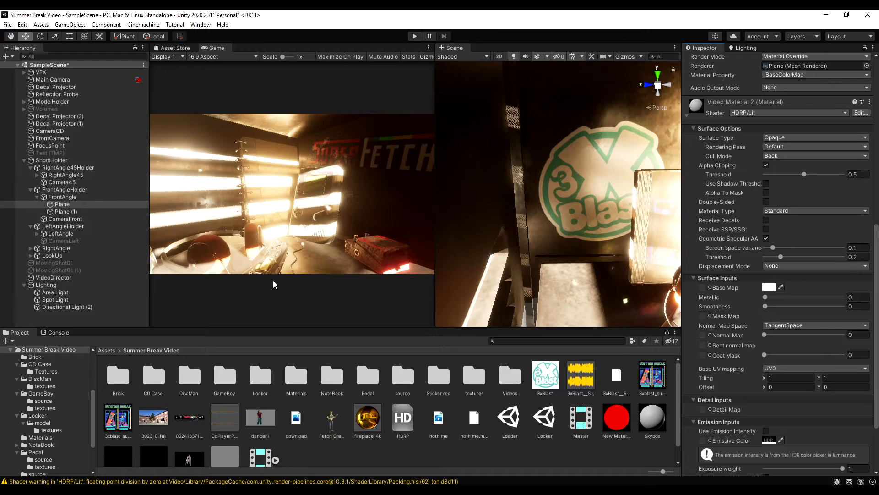
- Collapse the material settings, enable the Plane's Mesh Renderer, and switch CameraFront off and on to make its shot live
{"action": "left_click", "coordinate": [689, 118]}
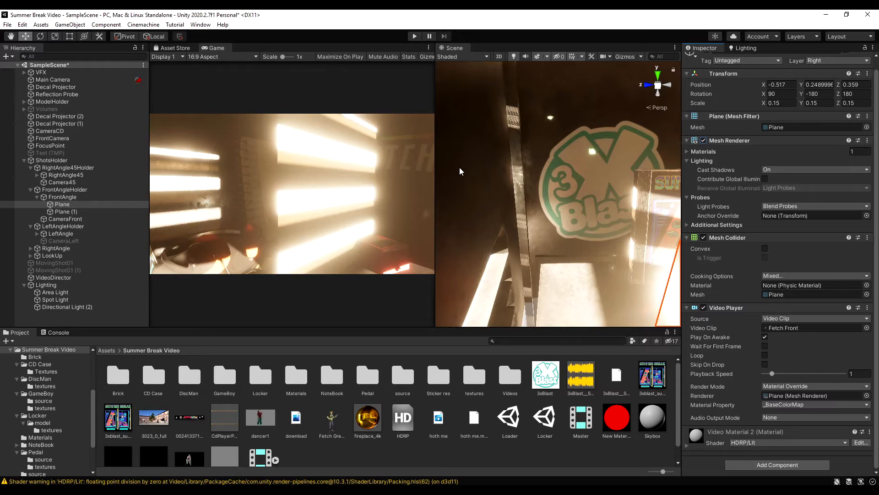
{"action": "left_click", "coordinate": [66, 219]}
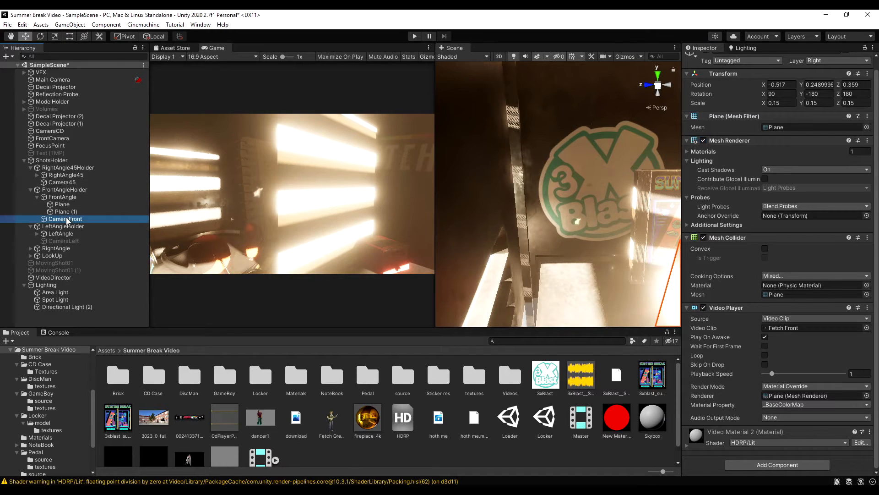
{"action": "double_click", "coordinate": [706, 61]}
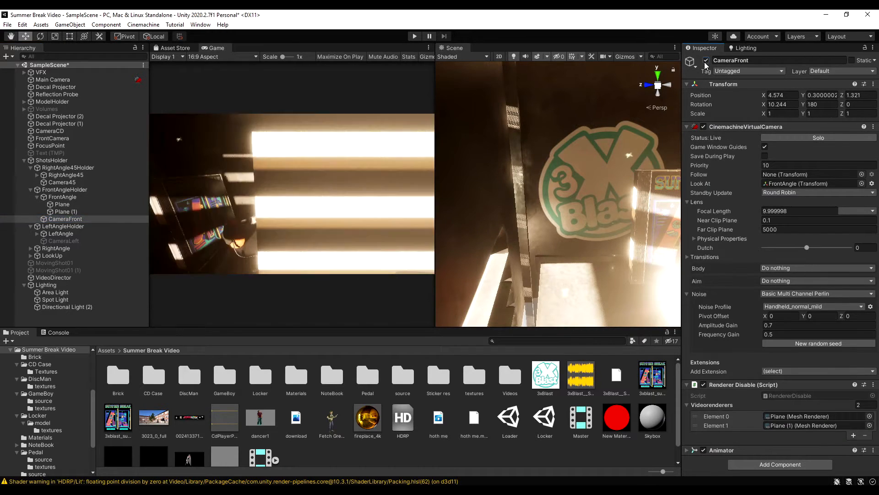
- Select the Plane under FrontAngle in the scene and examine its Video Player settings for the Fetch Front clip
{"action": "right_click_drag", "start_coordinate": [605, 250], "coordinate": [497, 325]}
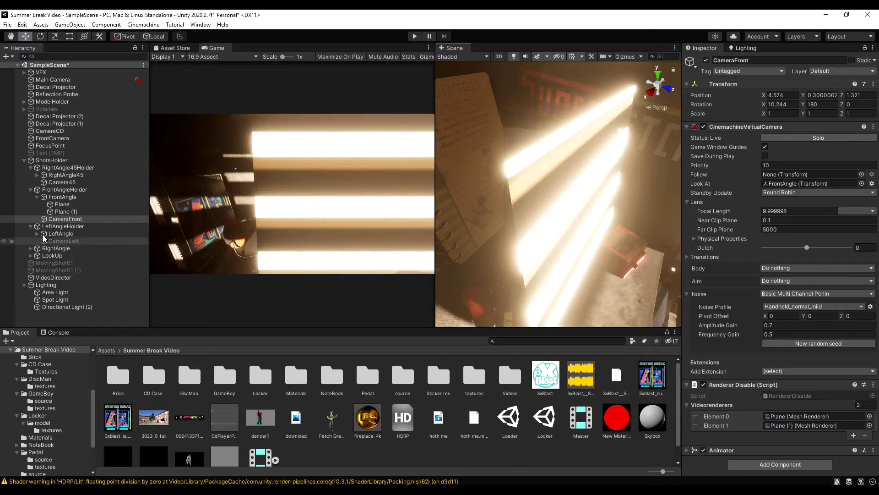
{"action": "left_click", "coordinate": [63, 211]}
{"action": "left_click", "coordinate": [62, 204]}
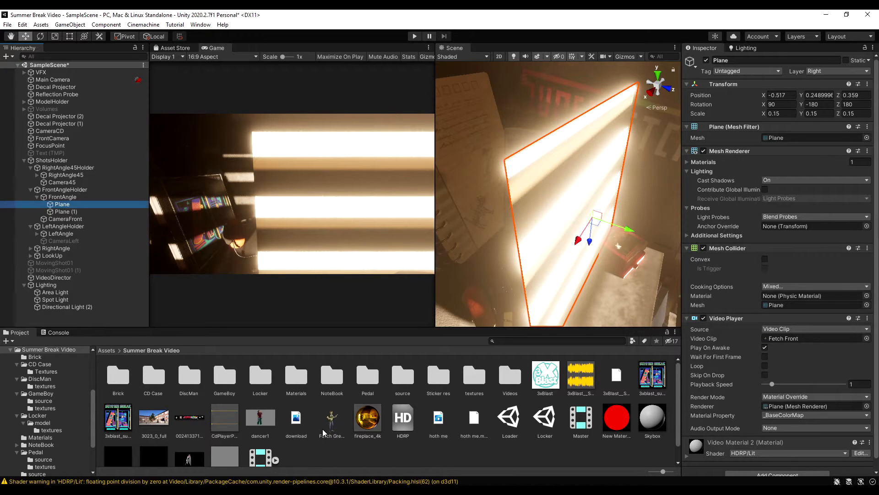
{"action": "left_click_drag", "start_coordinate": [323, 435], "coordinate": [69, 210]}
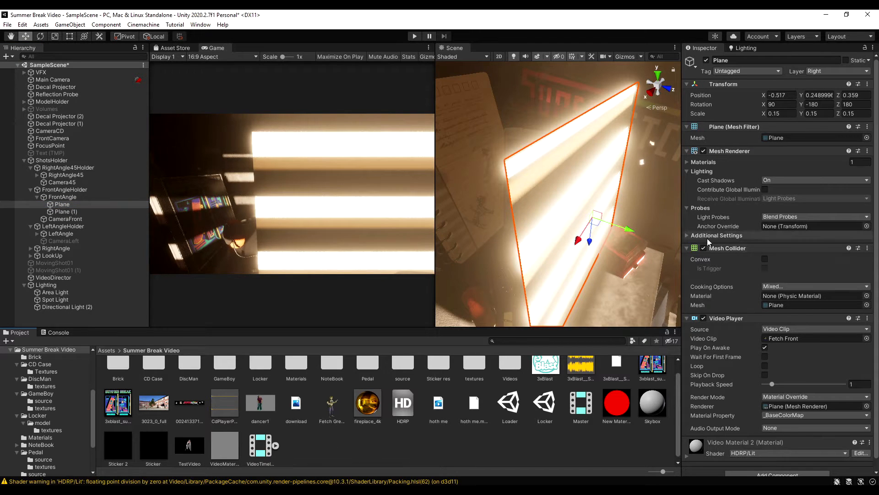
{"action": "scroll", "coordinate": [733, 330], "scroll_direction": "down", "scroll_amount": 1}
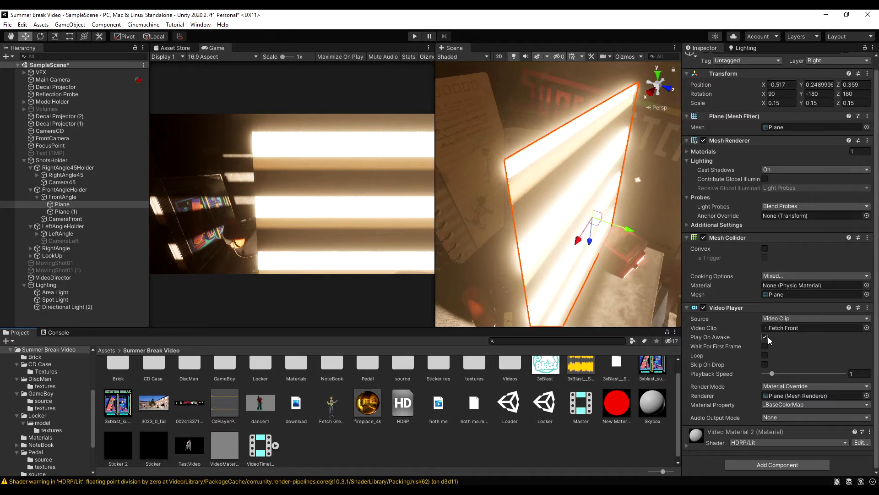
{"action": "scroll", "coordinate": [742, 350], "scroll_direction": "up", "scroll_amount": 1}
{"action": "scroll", "coordinate": [739, 353], "scroll_direction": "down", "scroll_amount": 1}
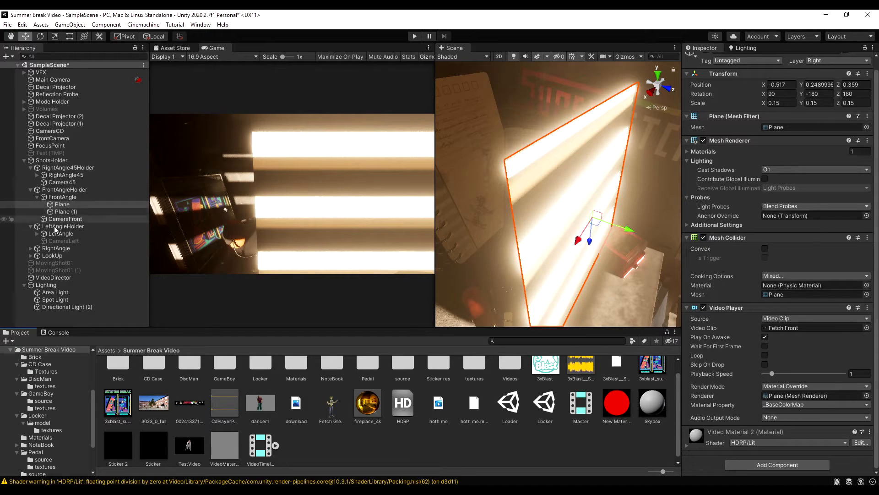
- Collapse RightAngle45Holder and FrontAngleHolder, and switch ShotsHolder off and on to compare the scene without the shots
{"action": "left_click", "coordinate": [30, 168]}
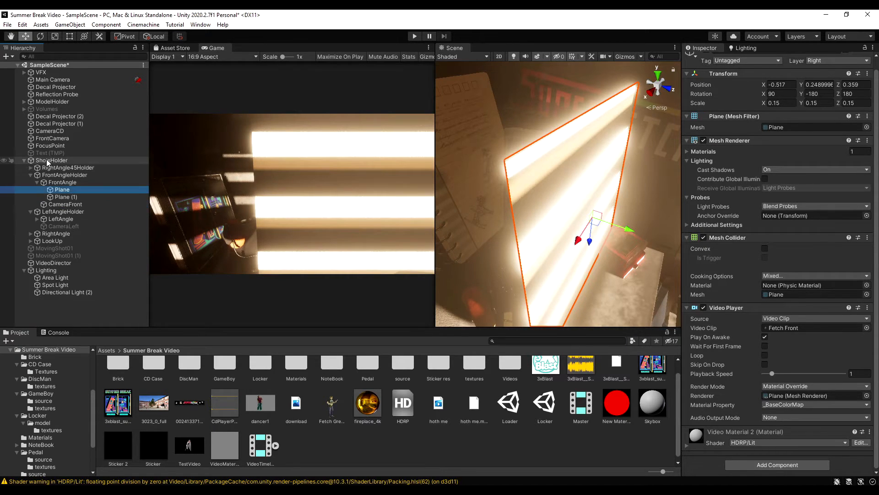
{"action": "left_click", "coordinate": [27, 177]}
{"action": "left_click", "coordinate": [30, 175]}
{"action": "left_click", "coordinate": [51, 160]}
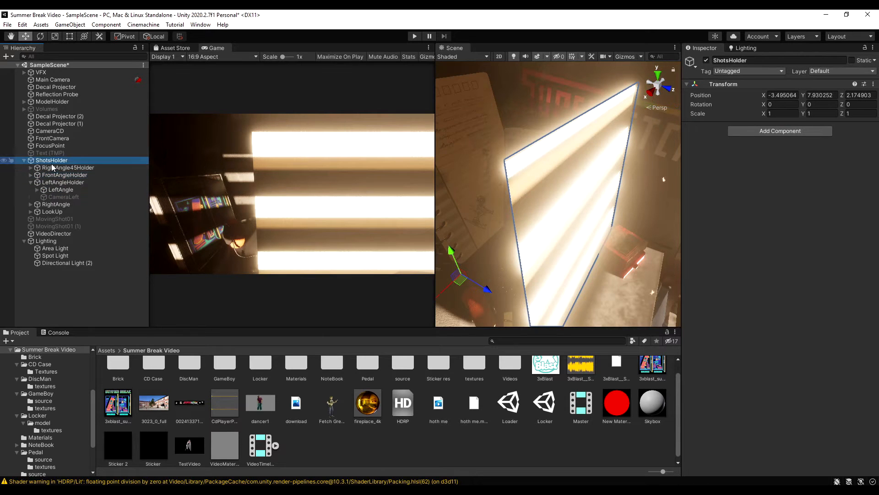
{"action": "left_click", "coordinate": [707, 60]}
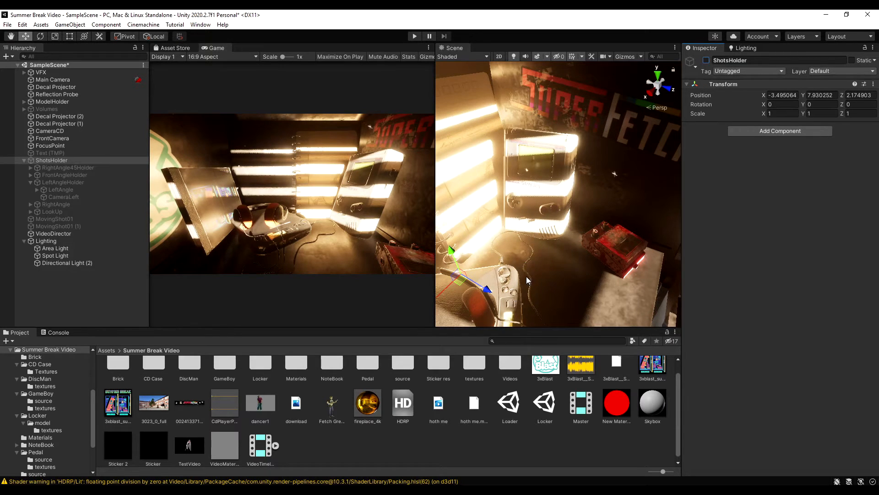
{"action": "left_click", "coordinate": [706, 60]}
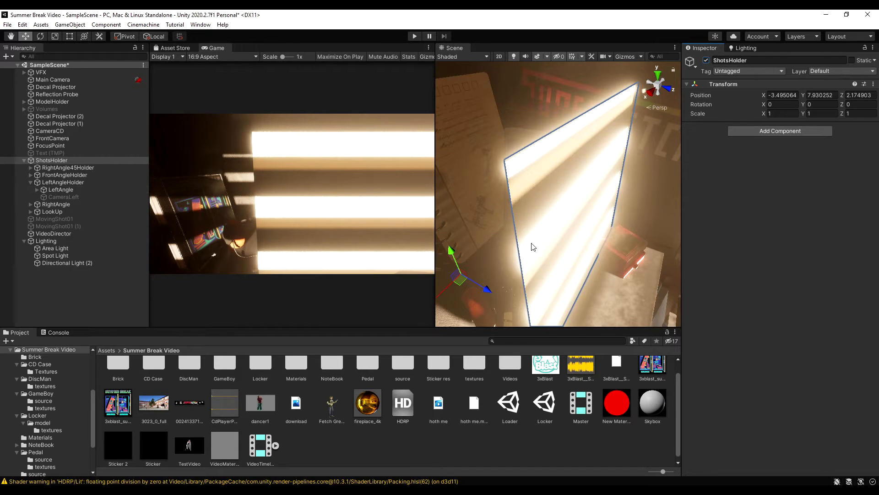
- Expand LeftAngle and select both of its planes together with the two planes under FrontAngle
{"action": "left_click", "coordinate": [555, 227]}
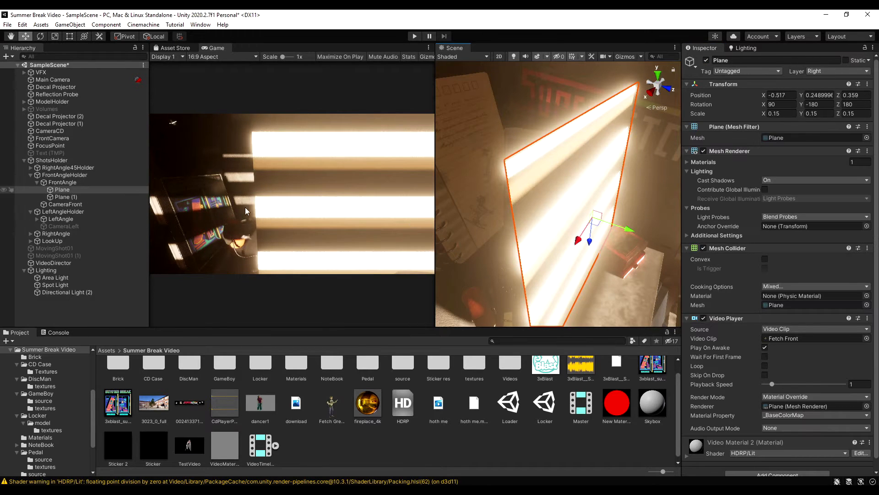
{"action": "scroll", "coordinate": [731, 320], "scroll_direction": "down", "scroll_amount": 1}
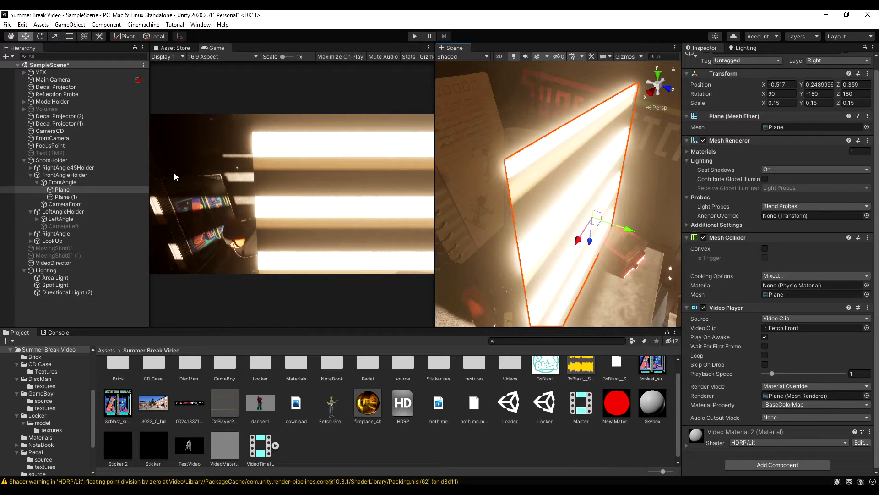
{"action": "left_click", "coordinate": [35, 219]}
{"action": "left_click", "coordinate": [37, 219]}
{"action": "left_click", "coordinate": [63, 226]}
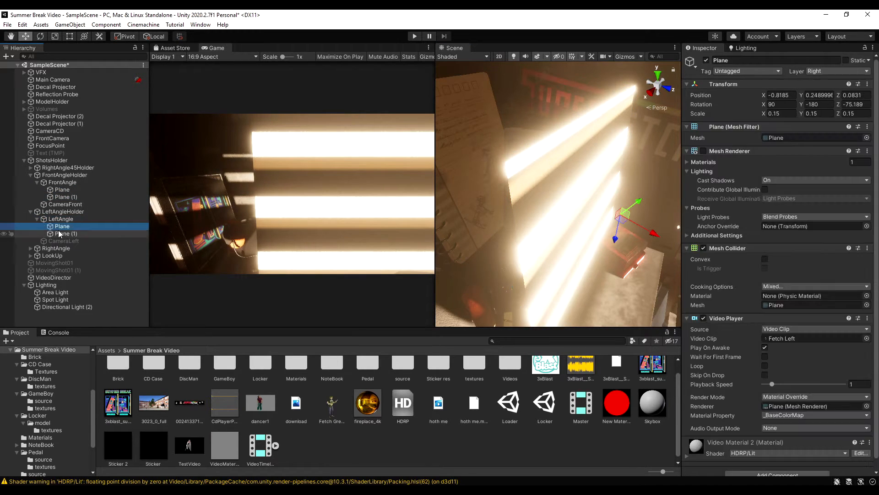
{"action": "left_click", "coordinate": [65, 234], "text": "shift"}
{"action": "left_click", "coordinate": [63, 197], "text": "ctrl"}
{"action": "left_click", "coordinate": [63, 189], "text": "ctrl"}
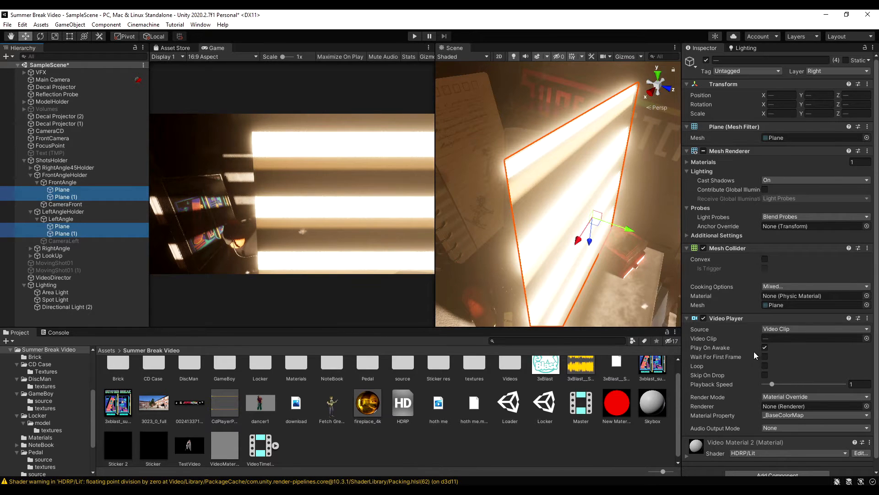
- Switch Skip On Drop on and off for the selected Video Players, and list the FrontAngle Plane's Audio Output Mode options
{"action": "left_click", "coordinate": [765, 375]}
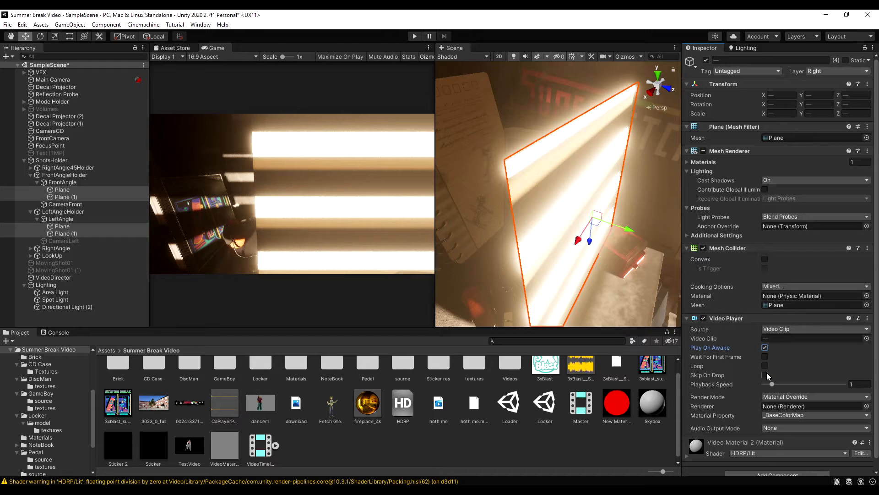
{"action": "left_click", "coordinate": [765, 374]}
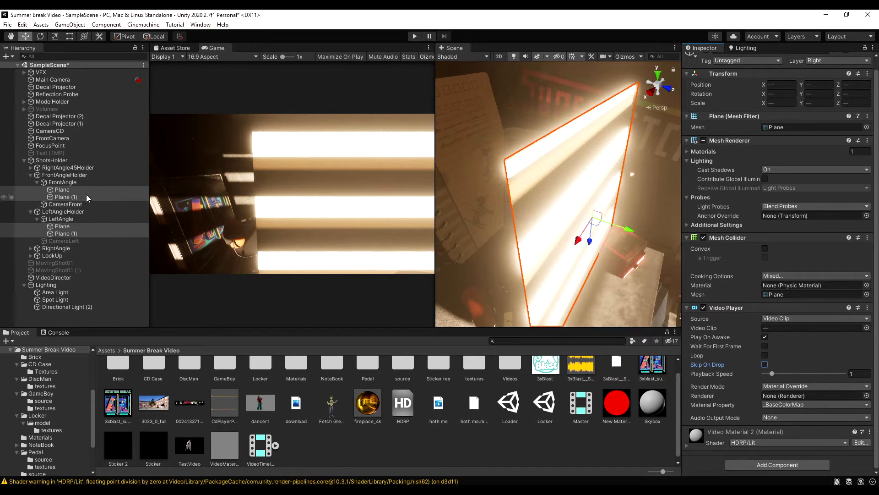
{"action": "left_click", "coordinate": [76, 190]}
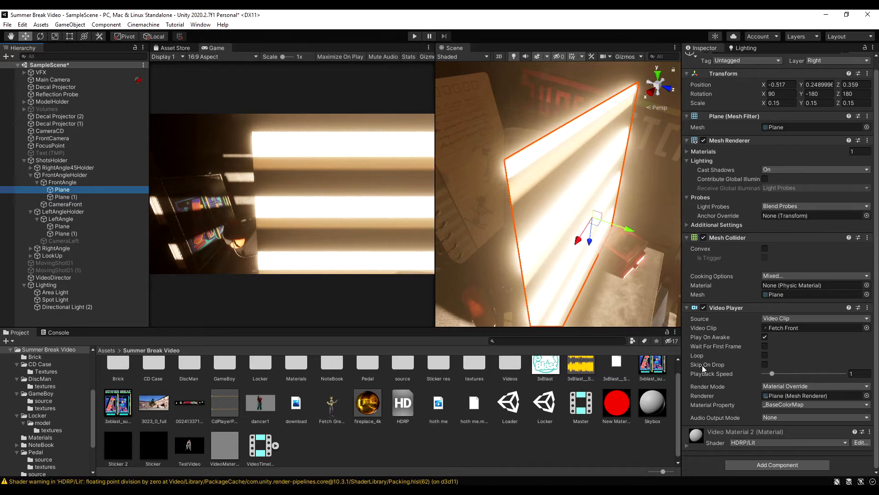
{"action": "left_click", "coordinate": [769, 418]}
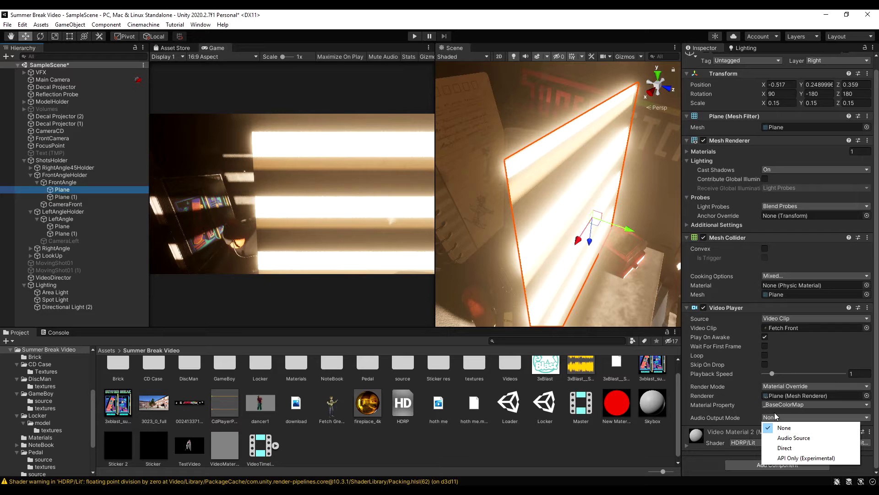
- Disable the VideoDirector object and run the scene in Play mode
{"action": "left_click", "coordinate": [39, 277]}
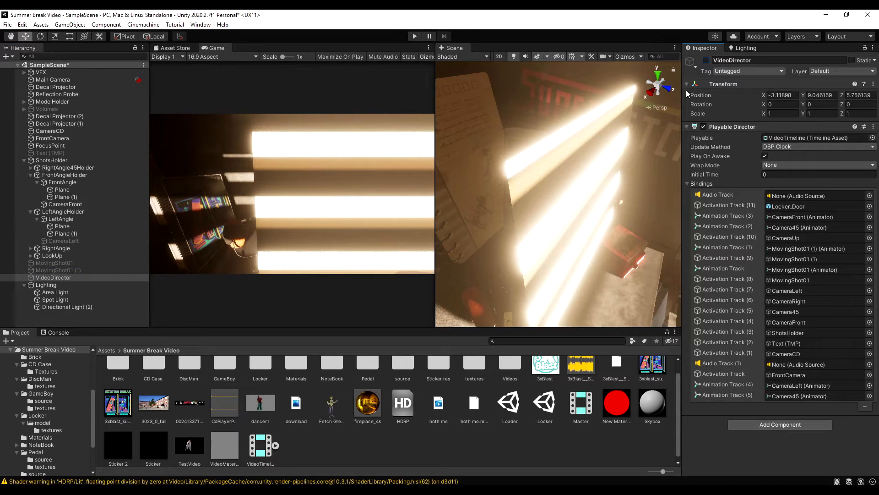
{"action": "left_click", "coordinate": [413, 40]}
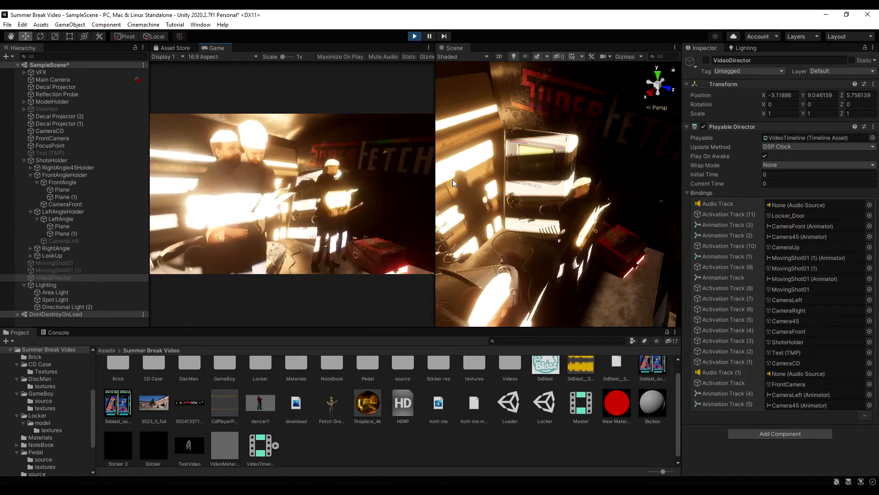
- Switch off CameraFront during playback and examine the performer planes from several angles in the scene
{"action": "left_click", "coordinate": [90, 203]}
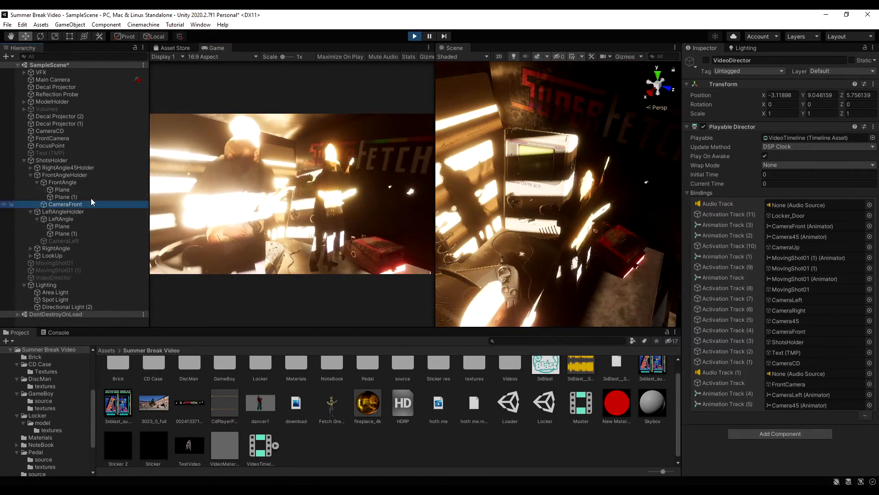
{"action": "left_click", "coordinate": [707, 60]}
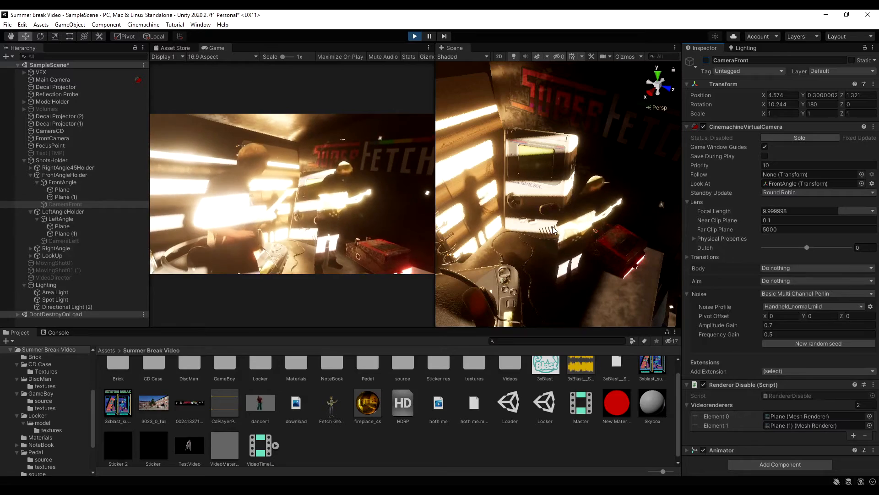
{"action": "right_click_drag", "start_coordinate": [553, 231], "coordinate": [462, 286]}
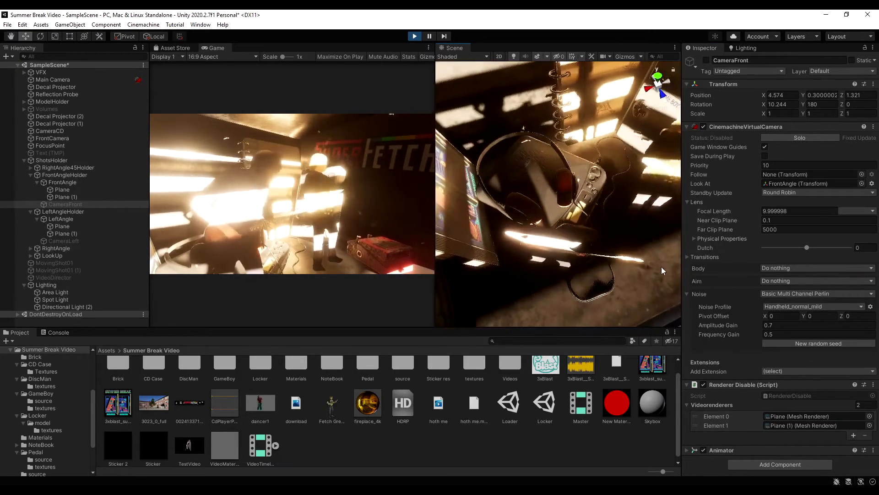
{"action": "right_click_drag", "start_coordinate": [661, 271], "coordinate": [708, 118]}
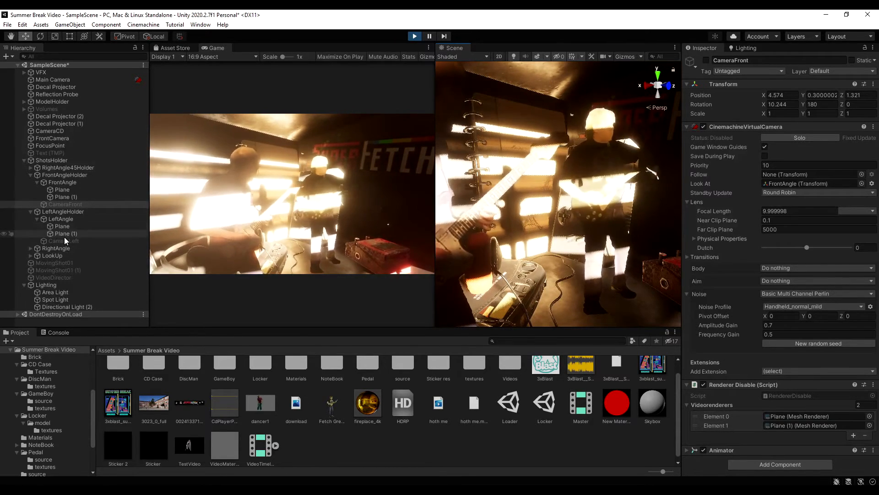
- Expand RightAngle45Holder and RightAngle, disable Camera45, and enable CameraRight to view its live shot
{"action": "left_click", "coordinate": [30, 167]}
{"action": "left_click", "coordinate": [29, 167]}
{"action": "left_click", "coordinate": [55, 182]}
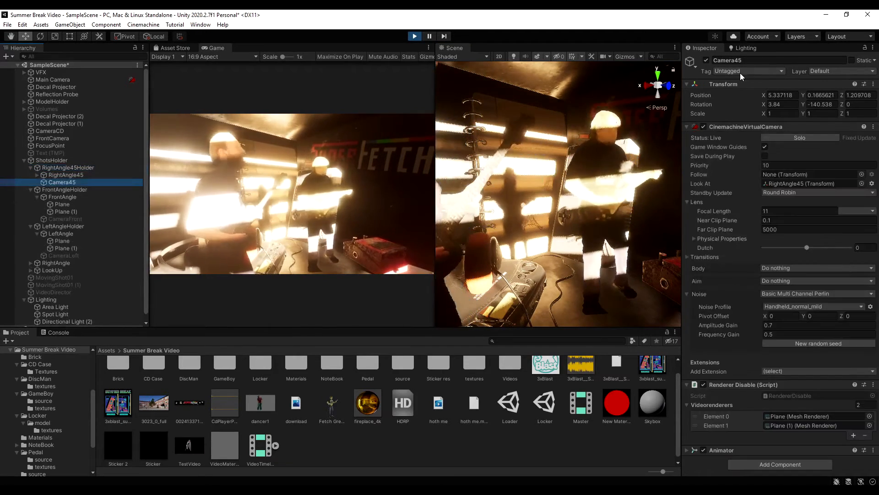
{"action": "left_click", "coordinate": [706, 60]}
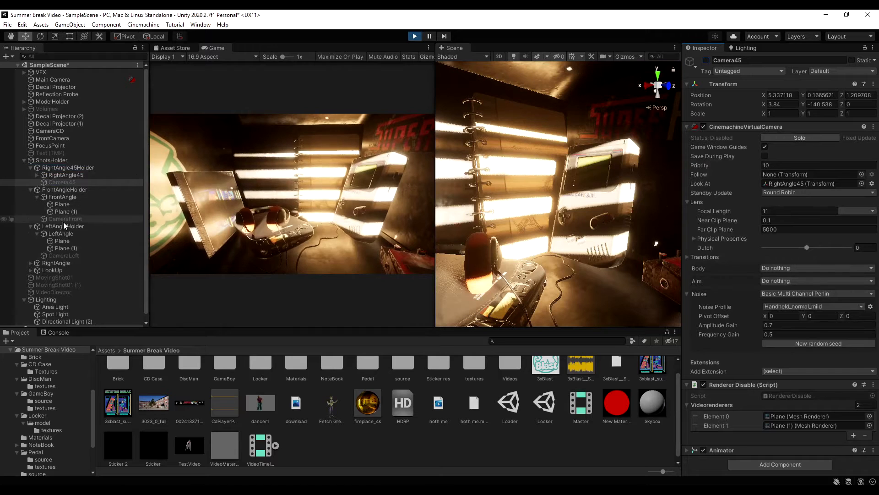
{"action": "left_click", "coordinate": [29, 263]}
{"action": "left_click", "coordinate": [51, 276]}
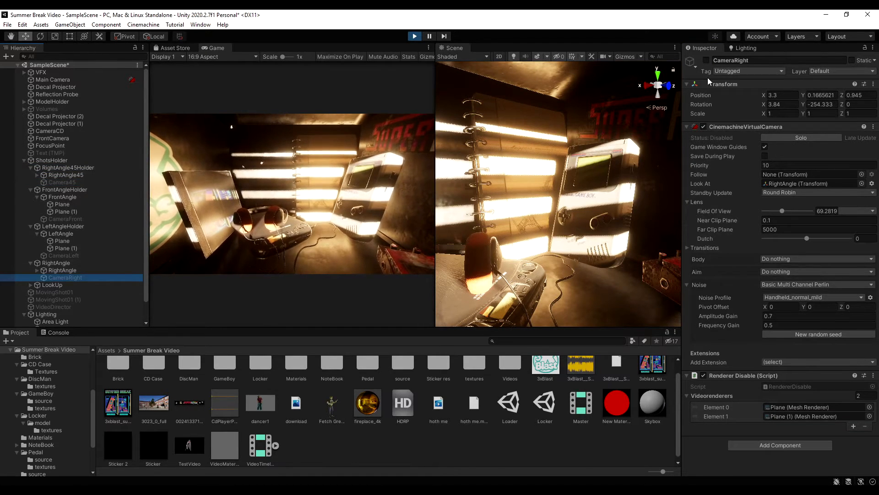
{"action": "left_click", "coordinate": [706, 60]}
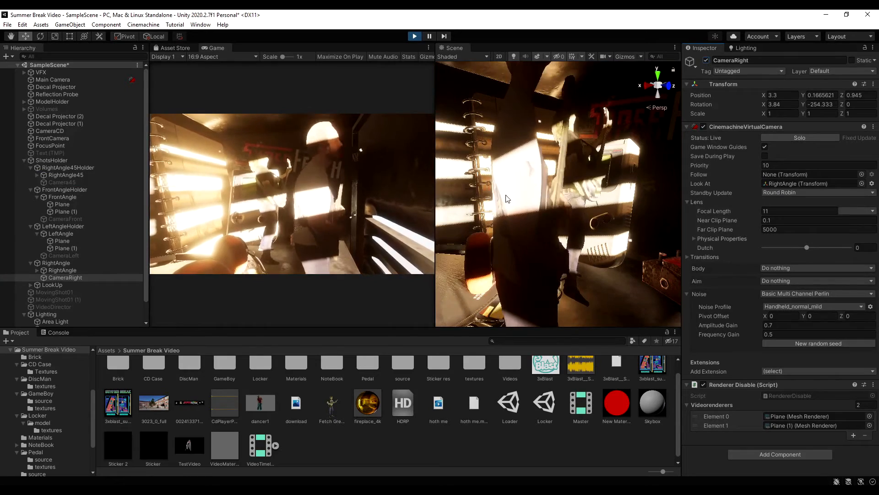
- Examine the flat video plane edge-on and from other sides in the scene while the CameraRight shot plays
{"action": "right_click_drag", "start_coordinate": [528, 209], "coordinate": [435, 202]}
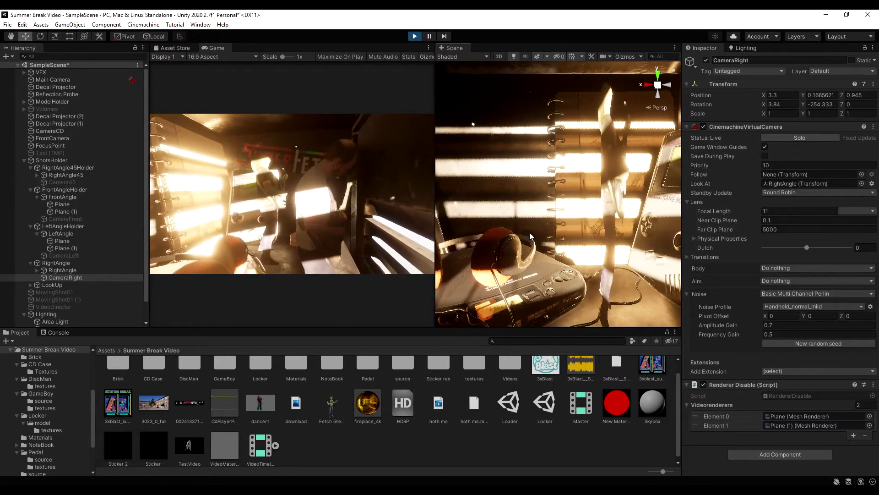
{"action": "right_click_drag", "start_coordinate": [517, 209], "coordinate": [584, 116]}
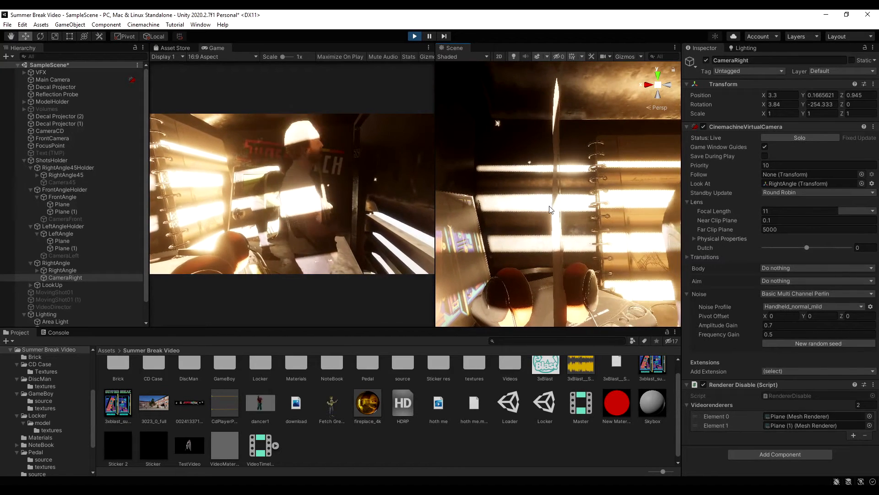
{"action": "right_click_drag", "start_coordinate": [569, 169], "coordinate": [691, 236]}
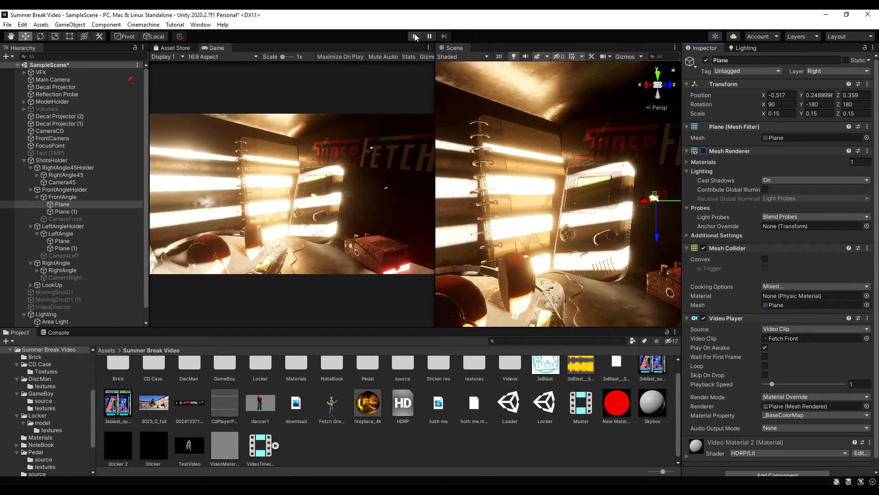
- Restart Play mode, lower the RightAngle45 Plane to Y 0.049, and enlarge it uniformly to about 0.295
{"action": "left_click", "coordinate": [414, 35]}
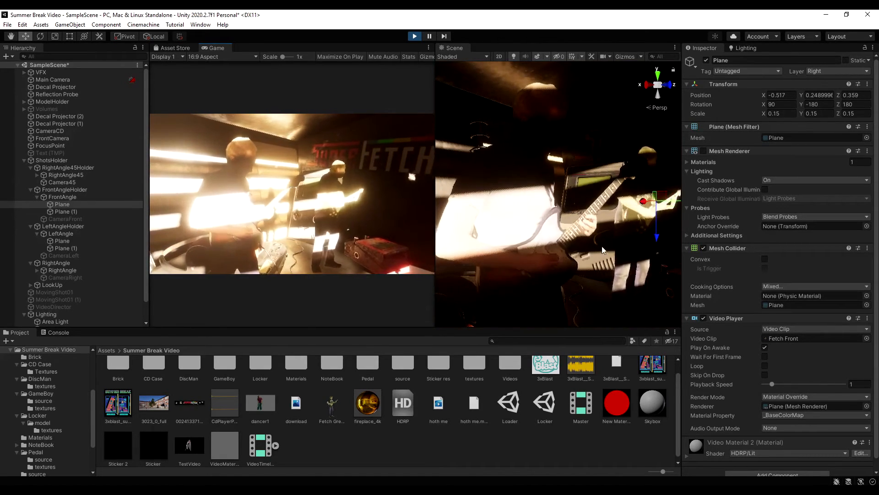
{"action": "left_click", "coordinate": [628, 215]}
{"action": "left_click_drag", "start_coordinate": [628, 228], "coordinate": [637, 266]}
{"action": "key", "text": "r"}
{"action": "left_click_drag", "start_coordinate": [636, 236], "coordinate": [669, 201]}
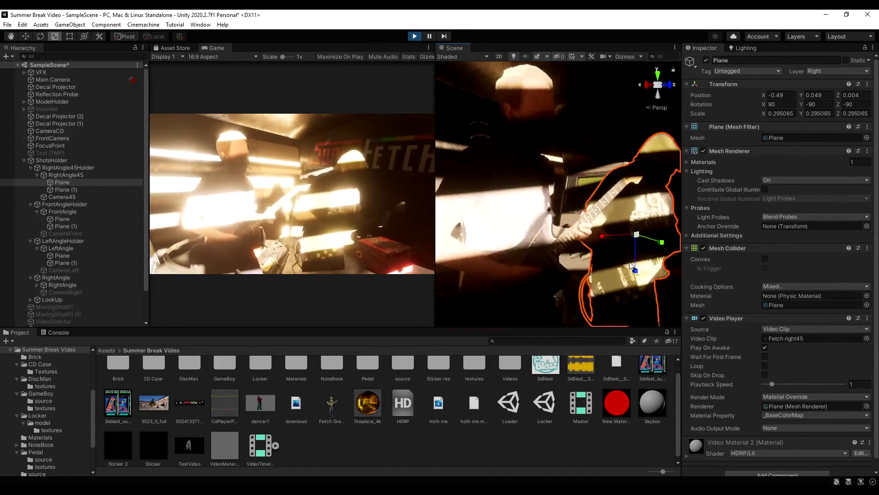
- Undo the Plane's scaling and move it across the shot to about X 0.831, Y 0.346
{"action": "key", "text": "ctrl+z"}
{"action": "key", "text": "w"}
{"action": "left_click_drag", "start_coordinate": [635, 266], "coordinate": [637, 229]}
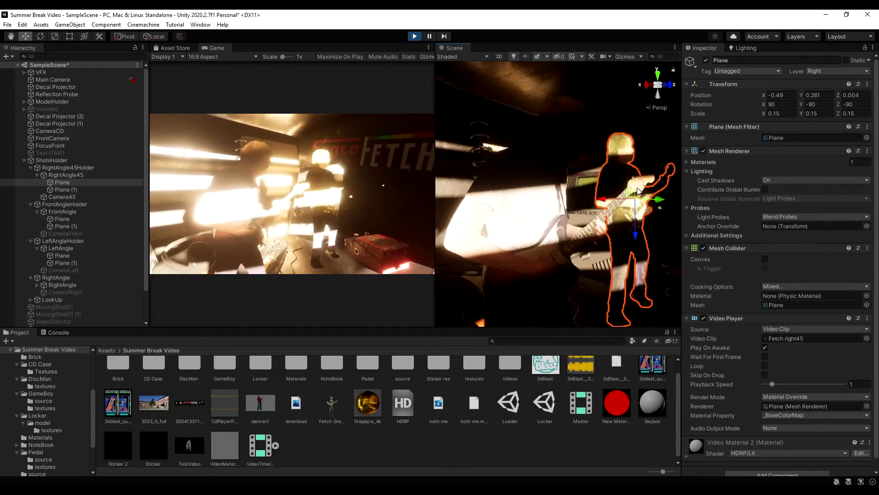
{"action": "left_click_drag", "start_coordinate": [630, 194], "coordinate": [375, 176]}
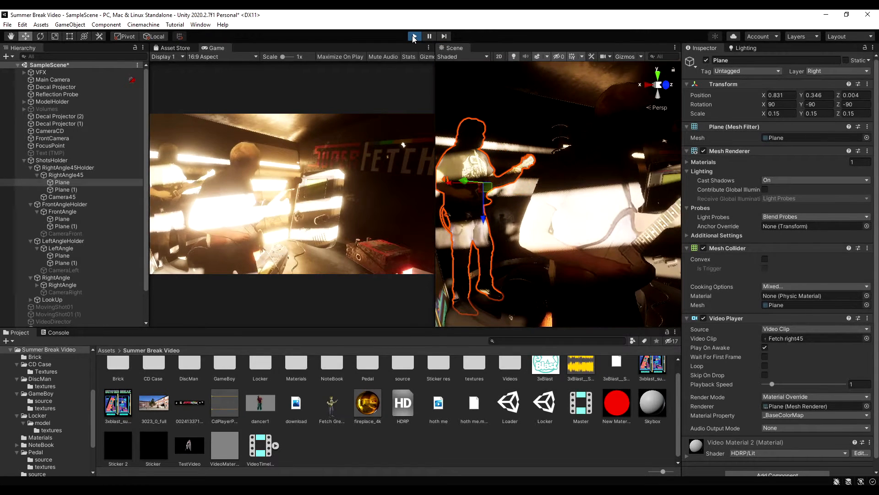
- Exit Play mode and switch the Plane's Mesh Renderer on and off to check its placement
{"action": "left_click", "coordinate": [414, 36]}
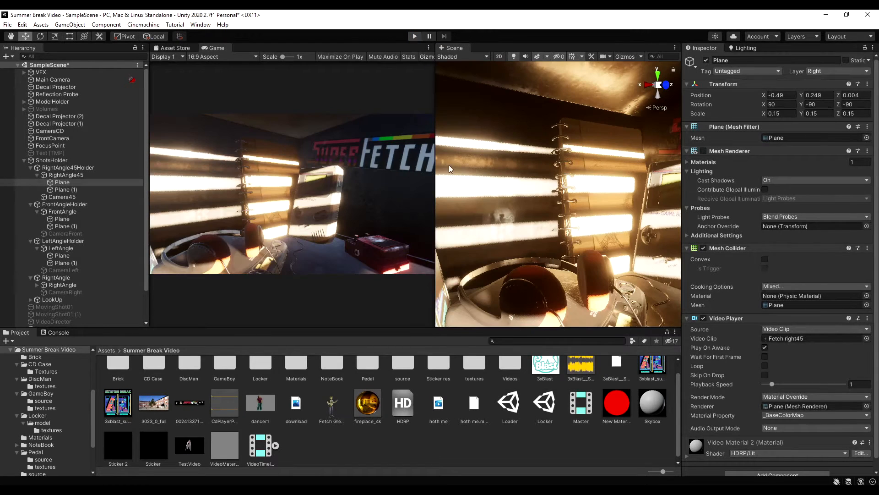
{"action": "left_click", "coordinate": [703, 151]}
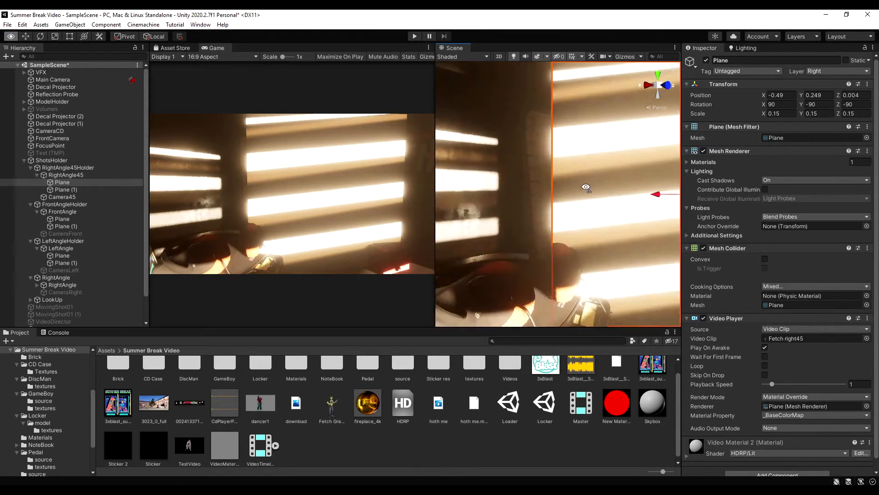
{"action": "left_click", "coordinate": [704, 151]}
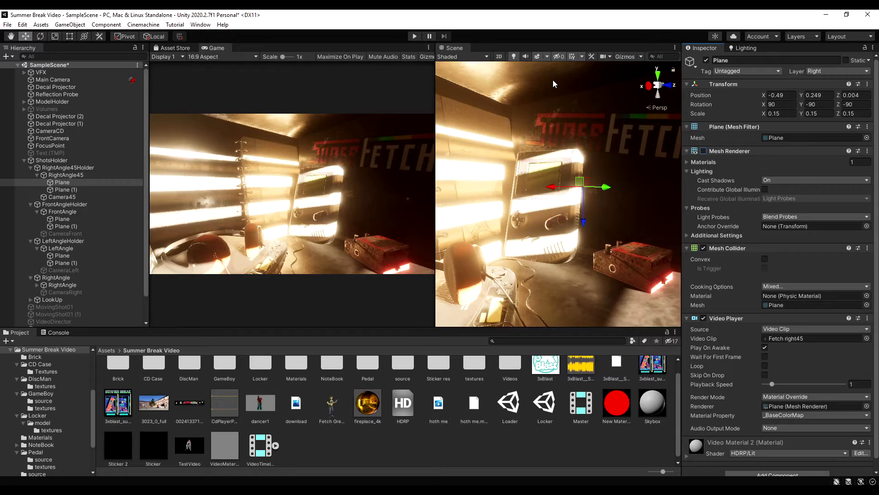
- Restart Play mode, move the RightAngle45 Plane to X -0.523, Y 0.152, and scale it uniformly to 0.18948
{"action": "left_click", "coordinate": [415, 36]}
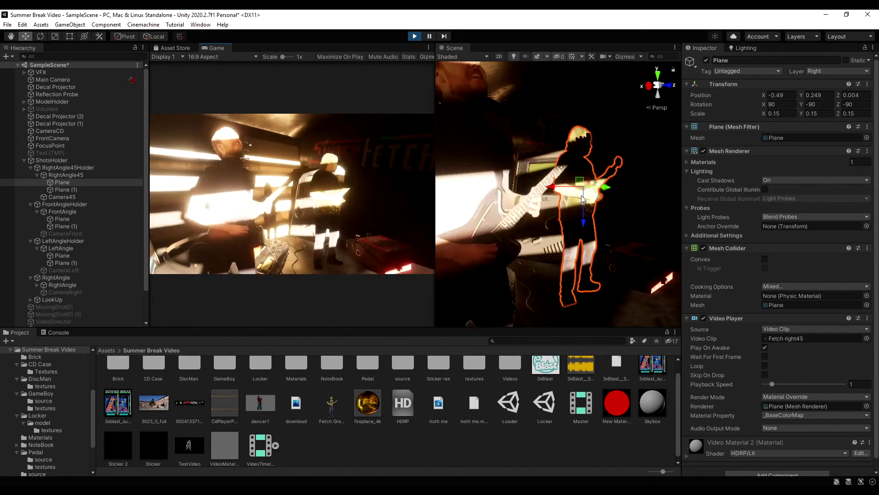
{"action": "left_click_drag", "start_coordinate": [577, 189], "coordinate": [600, 197]}
{"action": "key", "text": "e"}
{"action": "key", "text": "r"}
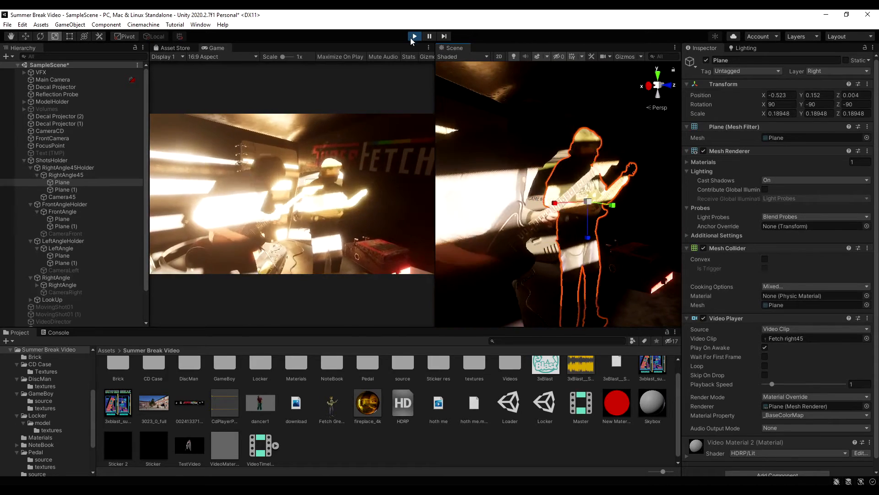
- Copy the Plane's Transform component, paste its values back after exiting Play mode, and undo the paste
{"action": "left_click", "coordinate": [867, 84]}
{"action": "left_click", "coordinate": [846, 127]}
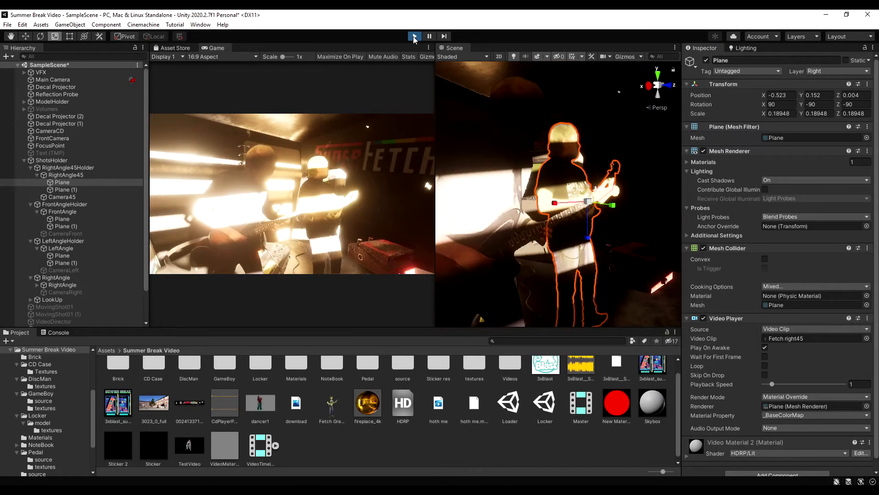
{"action": "left_click", "coordinate": [414, 36]}
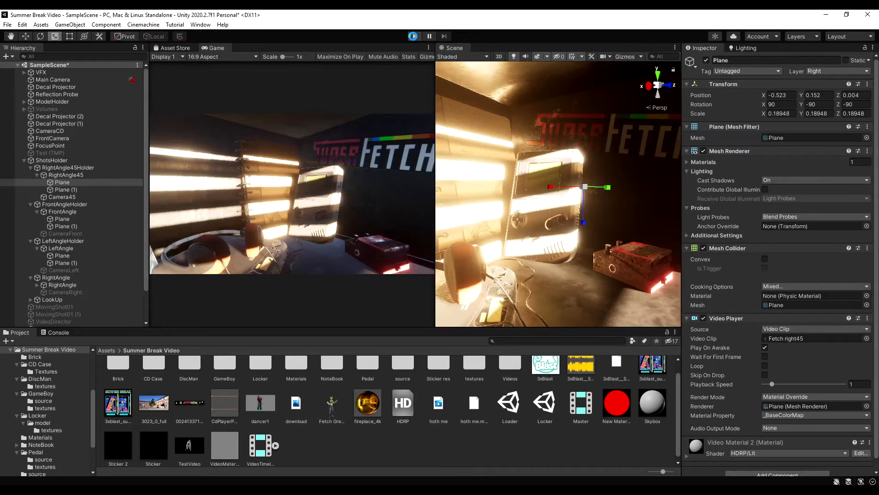
{"action": "left_click", "coordinate": [867, 84]}
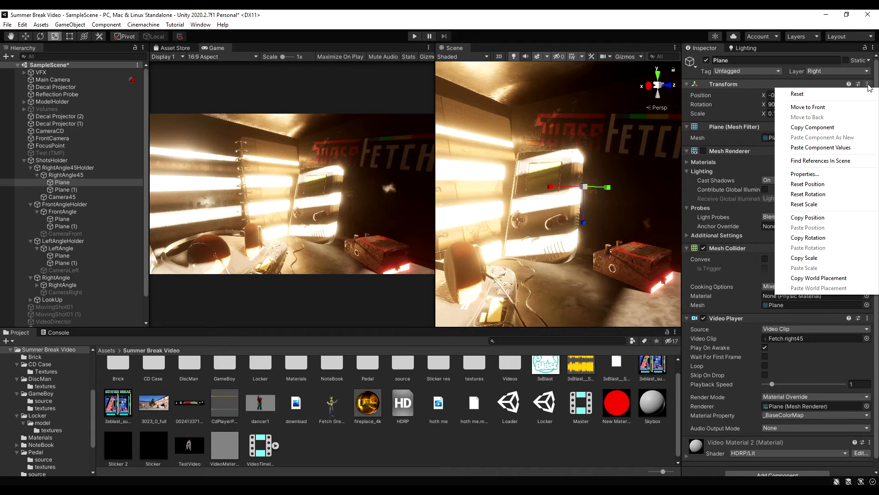
{"action": "left_click", "coordinate": [810, 148]}
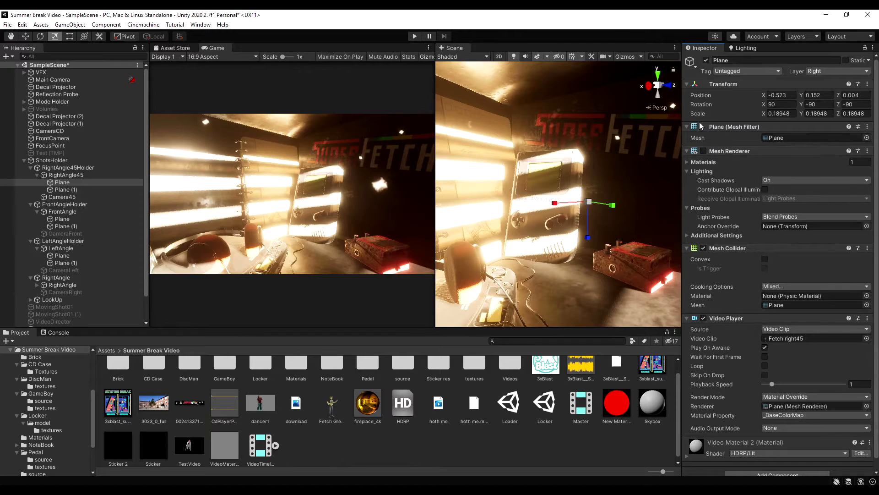
{"action": "key", "text": "ctrl+z"}
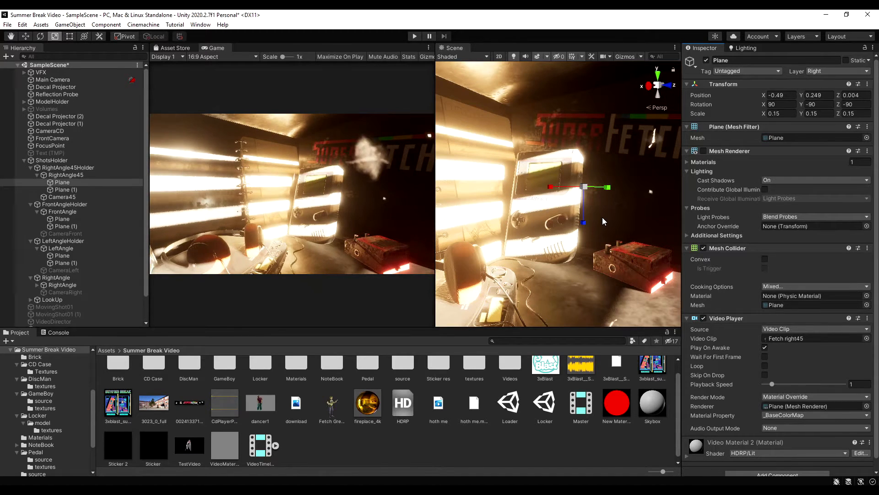
- Collapse the RightAngle45Holder, FrontAngleHolder, LeftAngleHolder and RightAngle groups under ShotsHolder
{"action": "right_click_drag", "start_coordinate": [624, 259], "coordinate": [589, 243]}
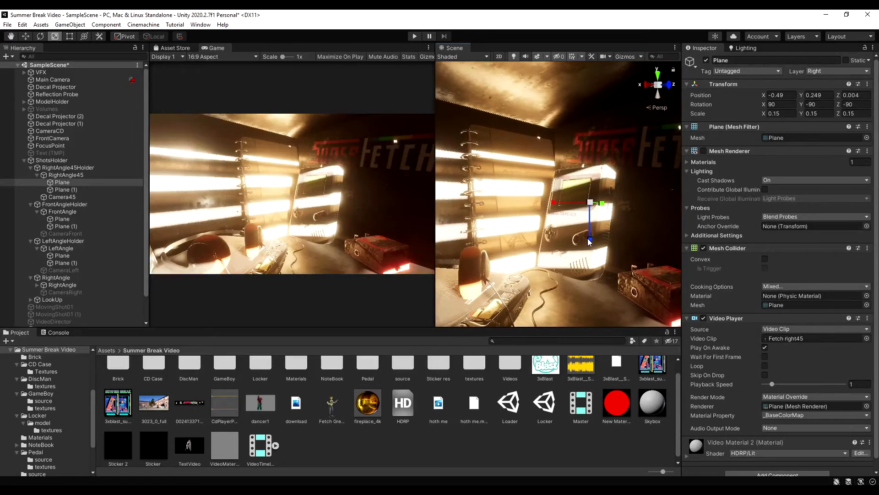
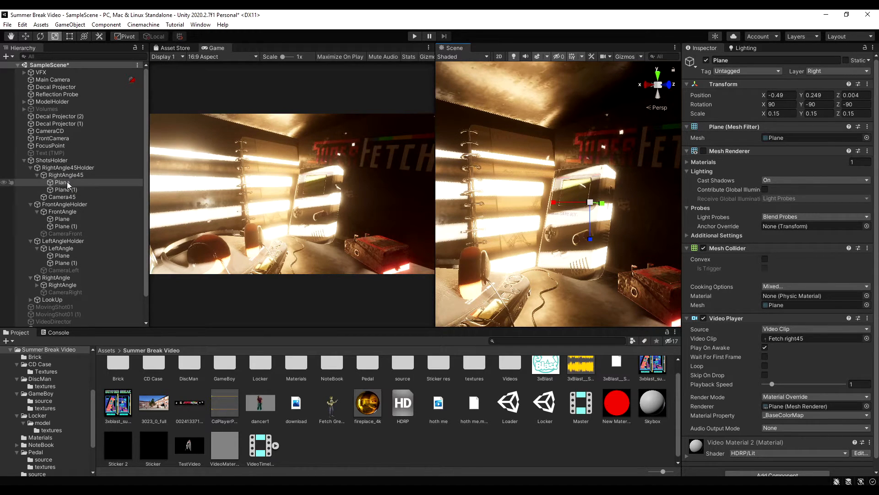
{"action": "left_click", "coordinate": [30, 168]}
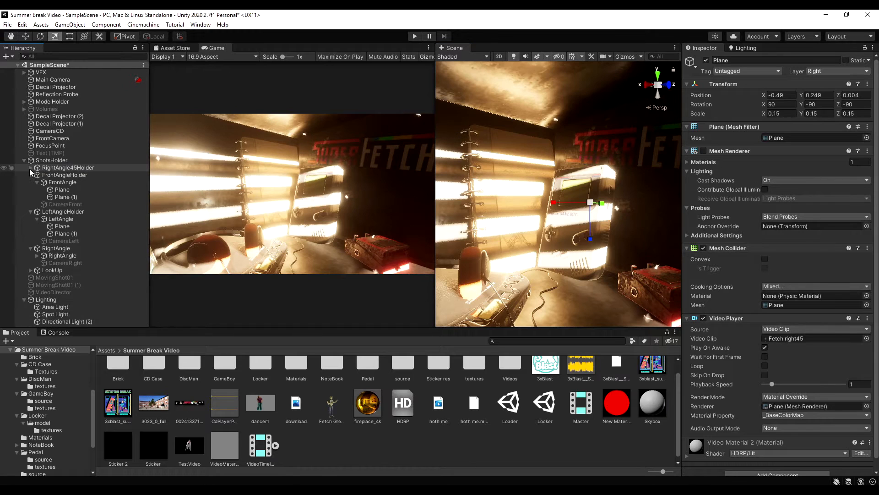
{"action": "left_click", "coordinate": [30, 175]}
{"action": "left_click", "coordinate": [29, 183]}
{"action": "left_click", "coordinate": [30, 189]}
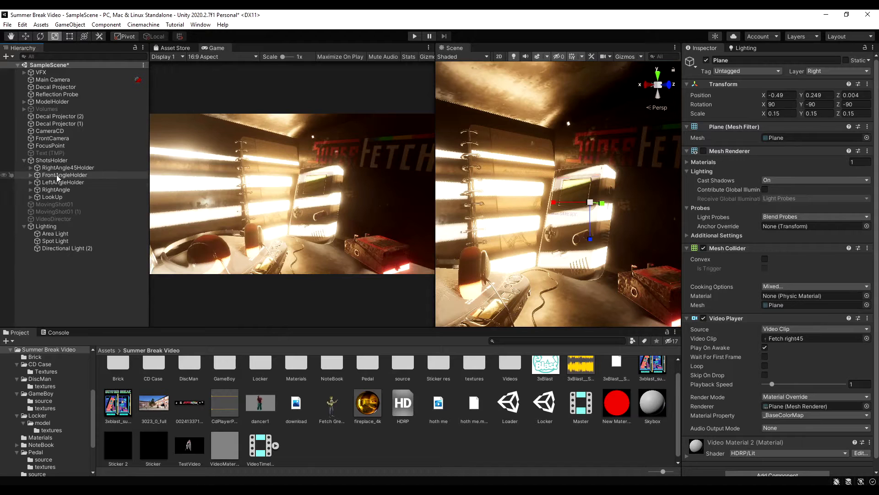
{"action": "mouse_move", "coordinate": [638, 228]}
{"action": "right_mouse_down"}
{"action": "mouse_move", "coordinate": [628, 229]}
{"action": "mouse_move", "coordinate": [638, 239]}
{"action": "right_mouse_up"}
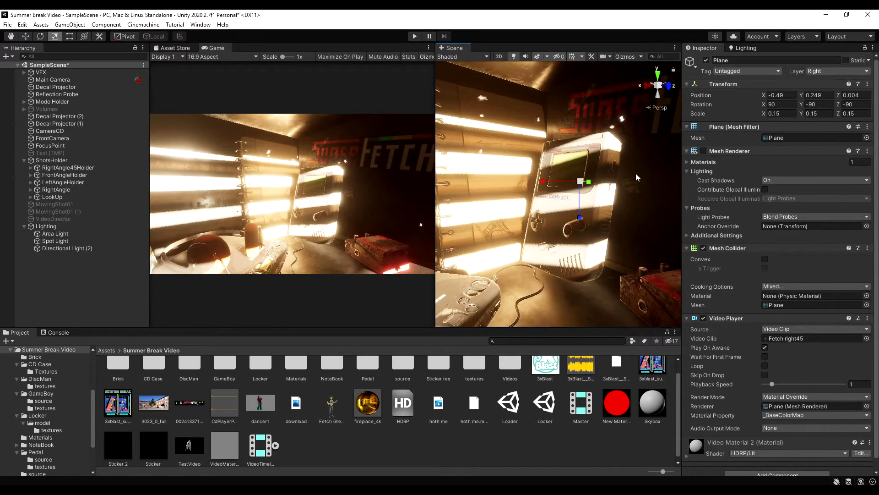
{"action": "mouse_move", "coordinate": [636, 172]}
{"action": "right_mouse_down"}
{"action": "mouse_move", "coordinate": [801, 226]}
{"action": "mouse_move", "coordinate": [142, 251]}
{"action": "mouse_move", "coordinate": [252, 232]}
{"action": "mouse_move", "coordinate": [696, 241]}
{"action": "mouse_move", "coordinate": [654, 234]}
{"action": "mouse_move", "coordinate": [653, 197]}
{"action": "right_mouse_up"}
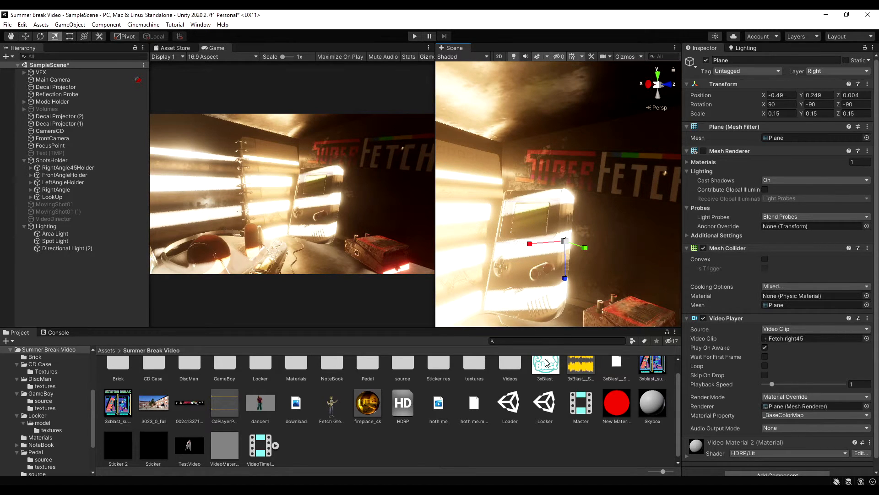
- Disable the Renderer Disable script on Camera45, CameraFront and CameraLeft
{"action": "left_click", "coordinate": [31, 167]}
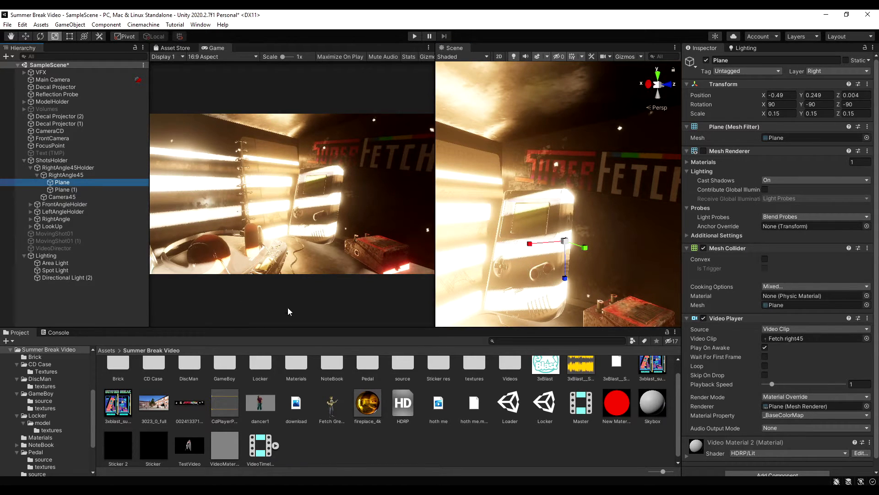
{"action": "left_click", "coordinate": [68, 197]}
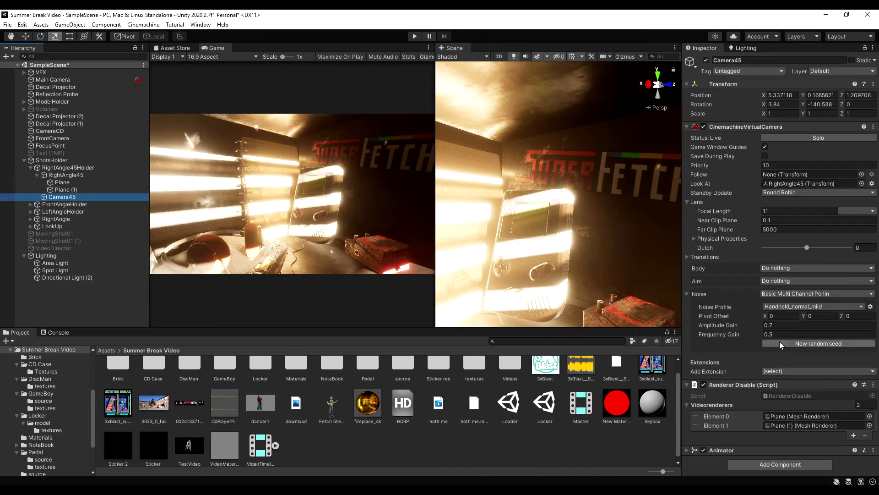
{"action": "left_click", "coordinate": [704, 385]}
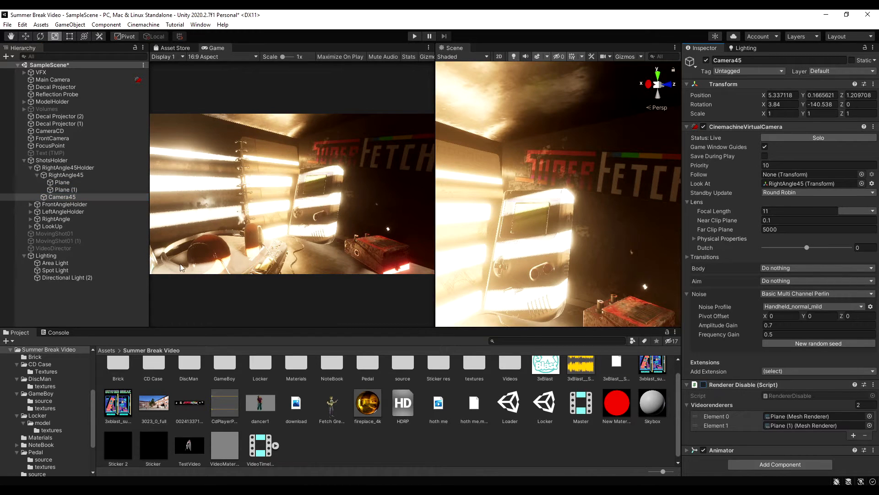
{"action": "left_click", "coordinate": [30, 204]}
{"action": "left_click", "coordinate": [37, 211]}
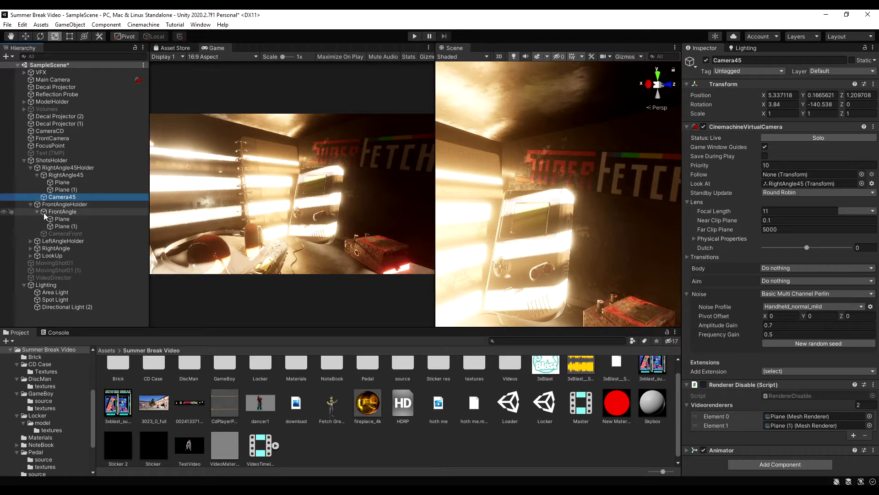
{"action": "left_click", "coordinate": [68, 234]}
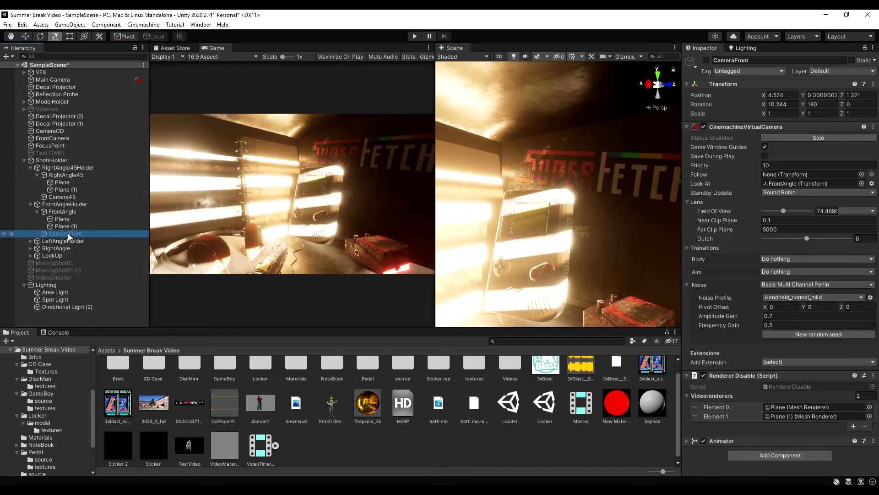
{"action": "left_click", "coordinate": [703, 375]}
{"action": "left_click", "coordinate": [30, 241]}
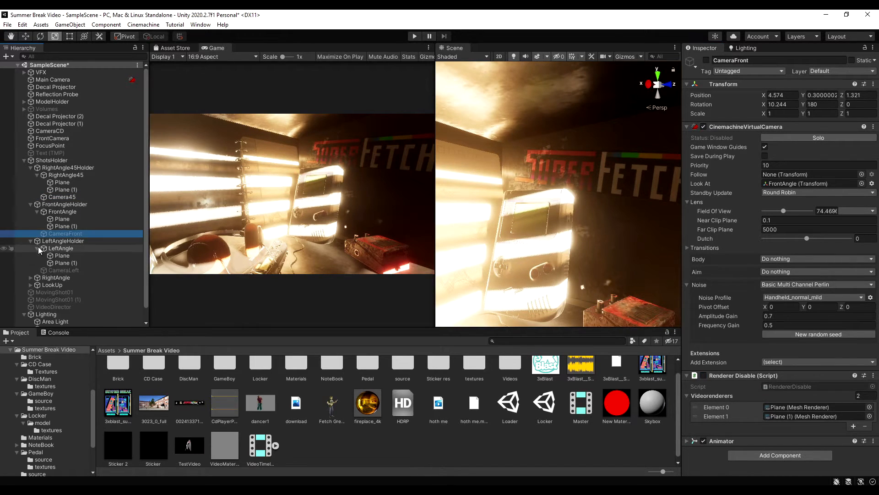
{"action": "left_click", "coordinate": [37, 248]}
{"action": "left_click", "coordinate": [64, 270]}
{"action": "left_click", "coordinate": [704, 375]}
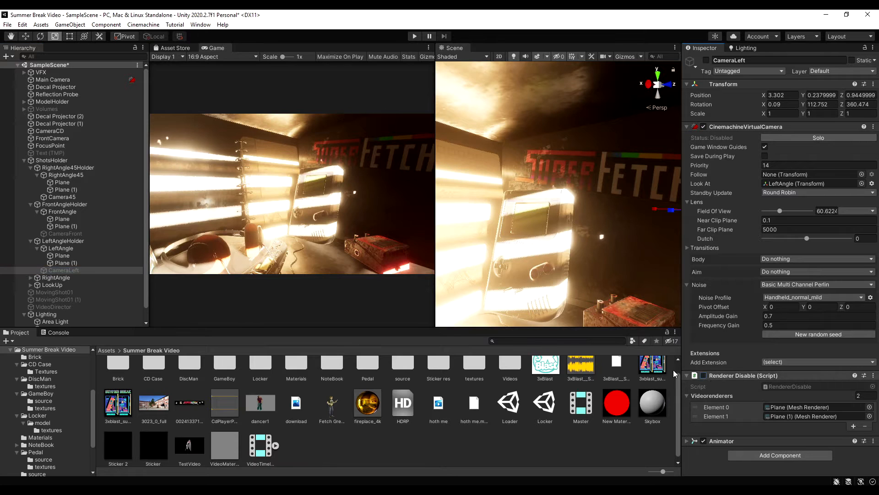
- Enable the Mesh Renderer on both video planes of the LeftAngle, FrontAngle and RightAngle45 shots together
{"action": "left_click", "coordinate": [71, 256]}
{"action": "left_click", "coordinate": [73, 263], "text": "ctrl"}
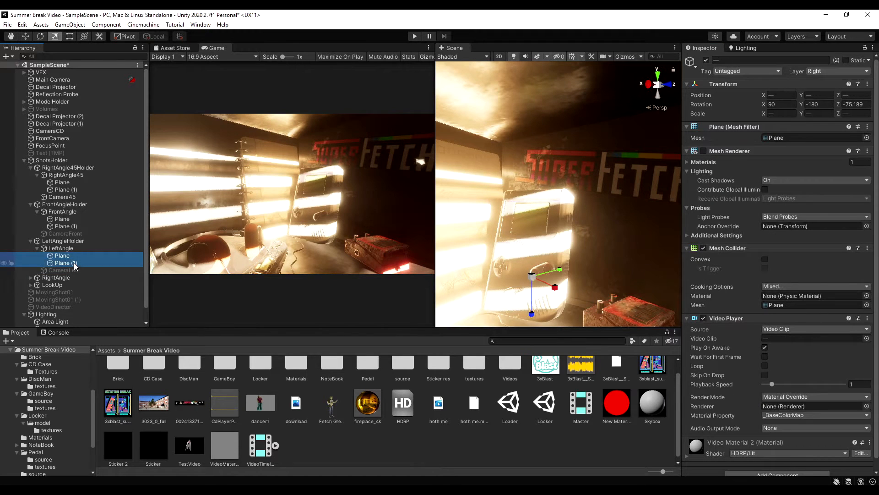
{"action": "left_click", "coordinate": [64, 226], "text": "ctrl"}
{"action": "left_click", "coordinate": [62, 219], "text": "ctrl"}
{"action": "left_click", "coordinate": [65, 189], "text": "ctrl"}
{"action": "left_click", "coordinate": [62, 181], "text": "ctrl"}
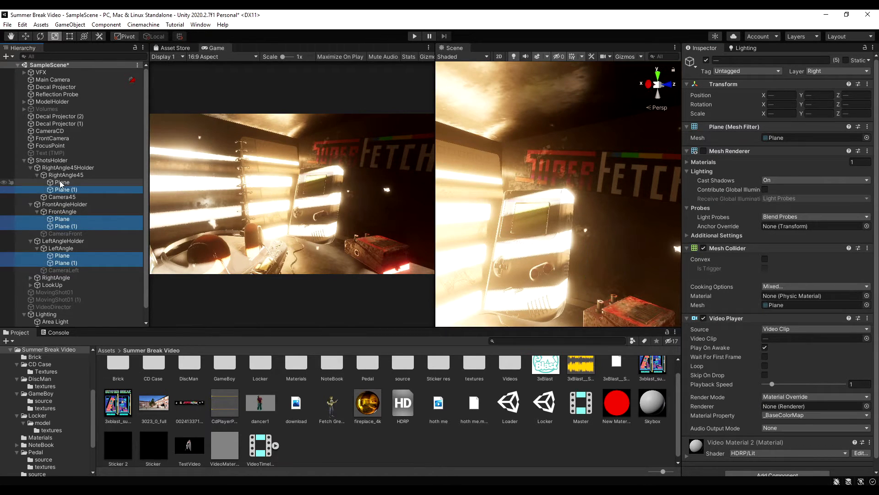
{"action": "left_click", "coordinate": [703, 151]}
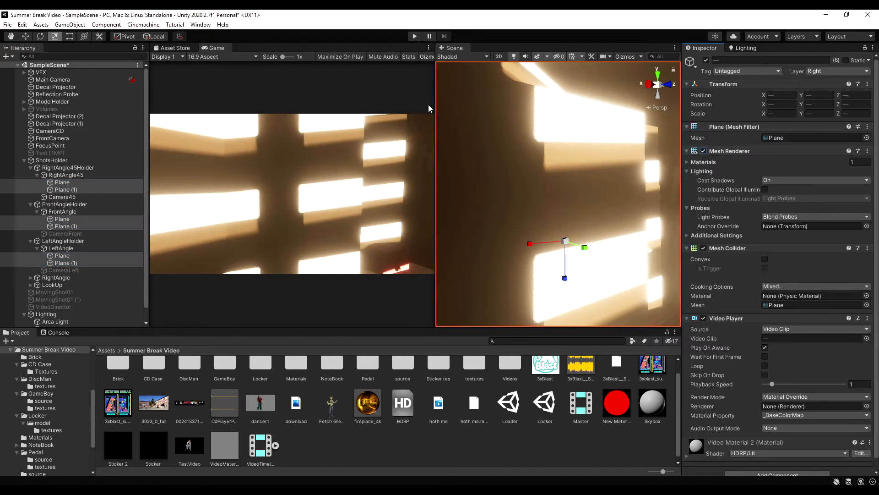
- Preview all the video planes at once in Play mode, stop playback, and disable their Mesh Renderers again
{"action": "left_click", "coordinate": [416, 36]}
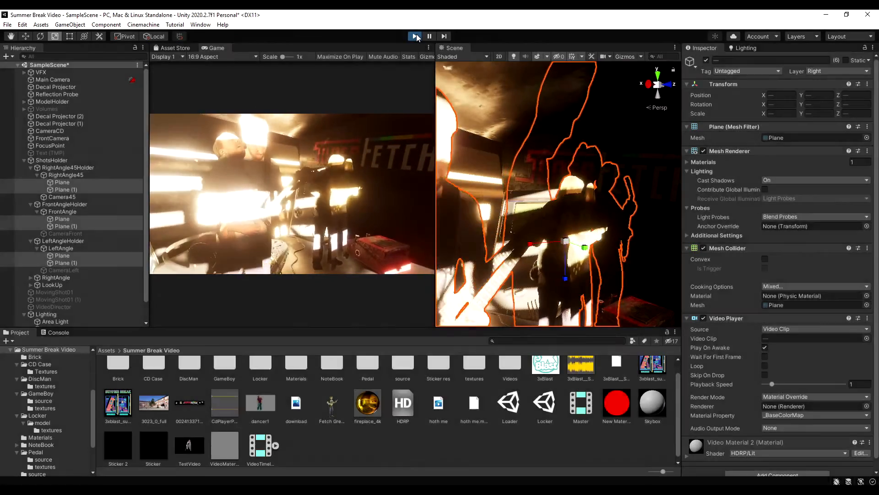
{"action": "left_click", "coordinate": [415, 35]}
{"action": "left_click", "coordinate": [703, 151]}
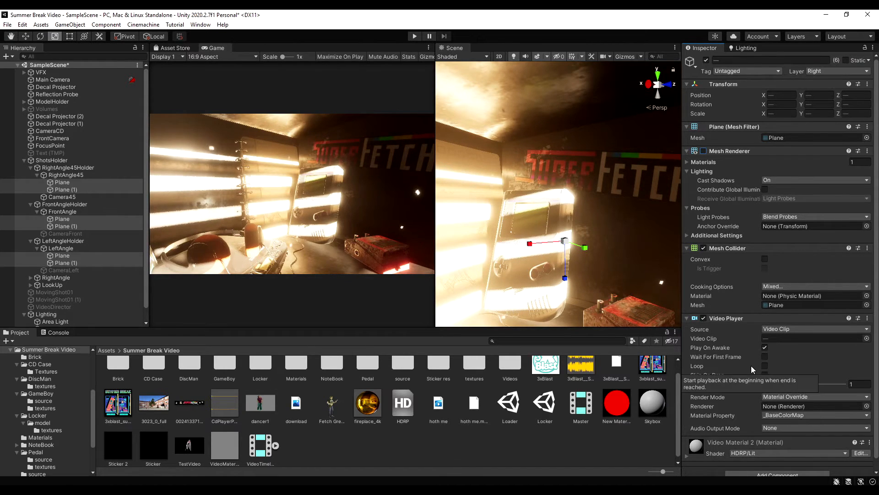
- Re-enable the Renderer Disable script on Camera45, CameraFront and CameraLeft together
{"action": "left_click", "coordinate": [68, 197]}
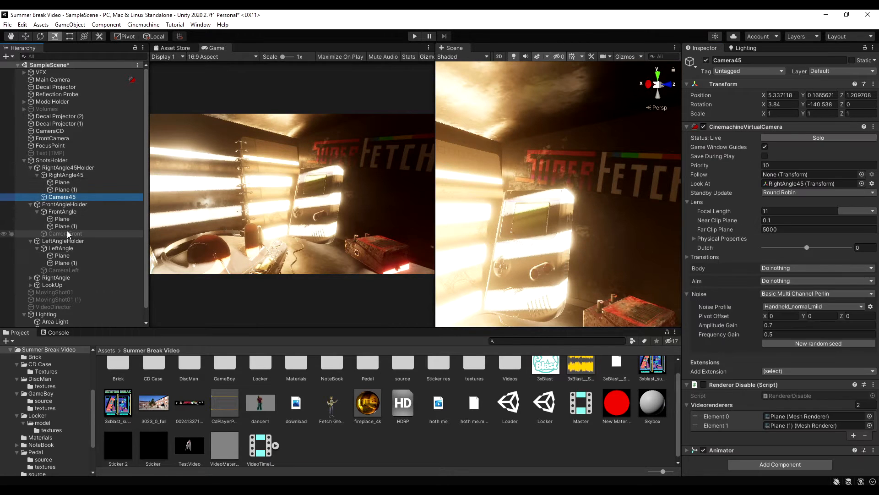
{"action": "left_click", "coordinate": [66, 233], "text": "ctrl"}
{"action": "left_click", "coordinate": [67, 270], "text": "ctrl"}
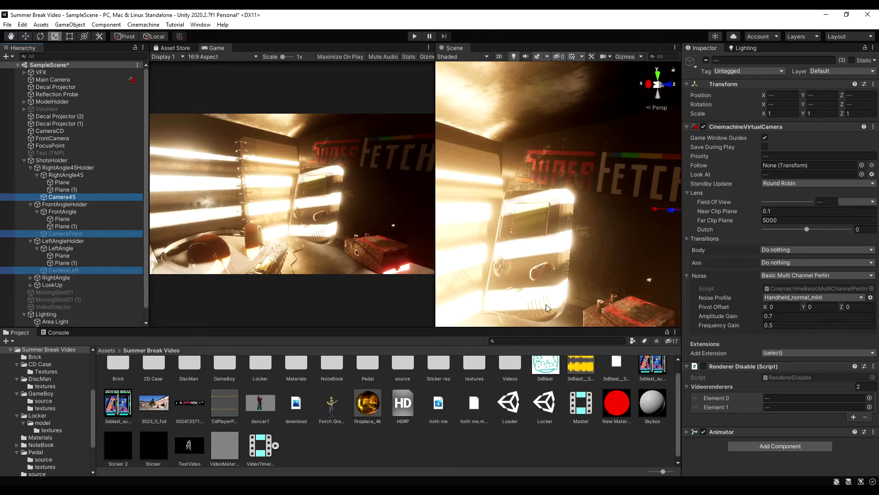
{"action": "left_click", "coordinate": [704, 367]}
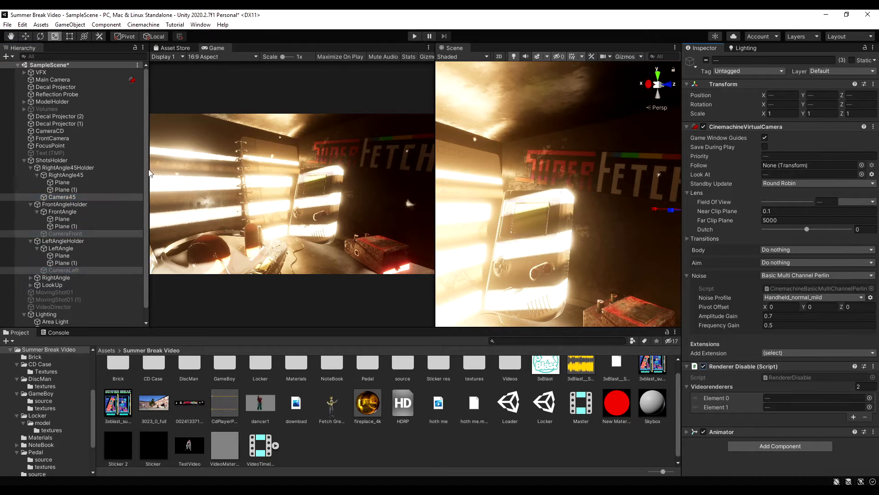
- Open Camera45's RendererDisable script in Visual Studio, return to Unity, and inspect RightAngle45's Plane (1) Mesh Renderer
{"action": "left_click", "coordinate": [84, 196]}
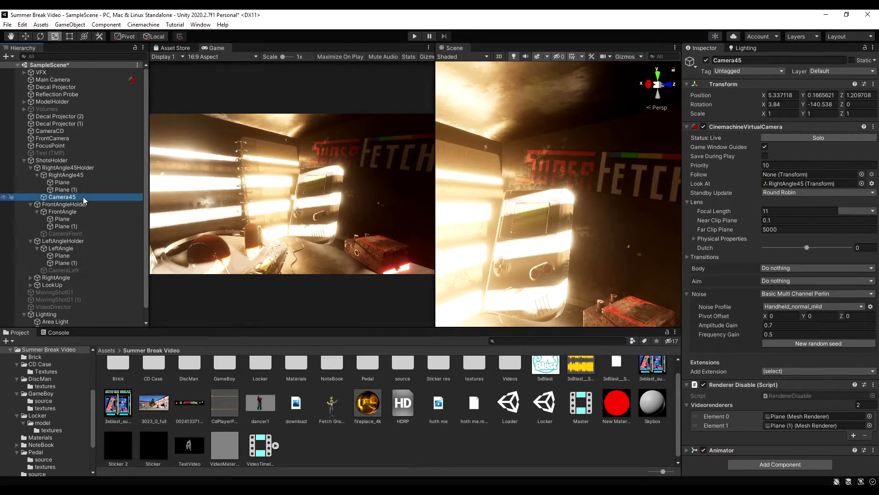
{"action": "double_click", "coordinate": [792, 395]}
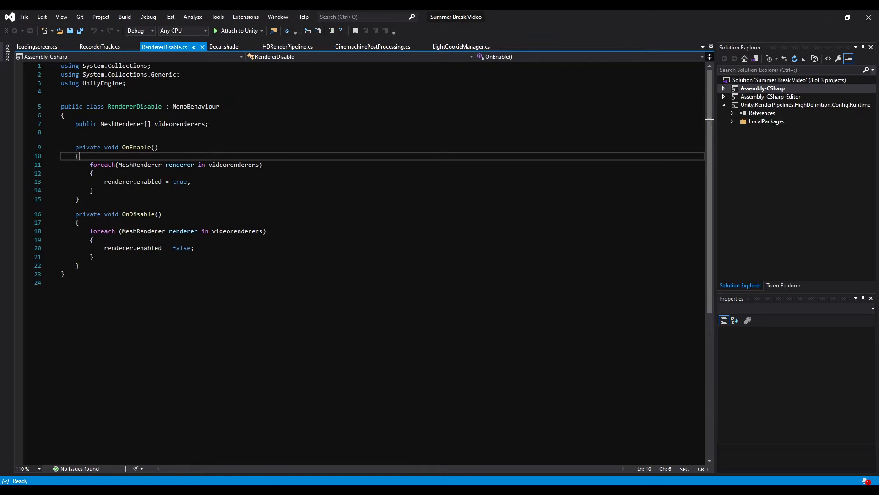
{"action": "key", "text": "alt+Tab"}
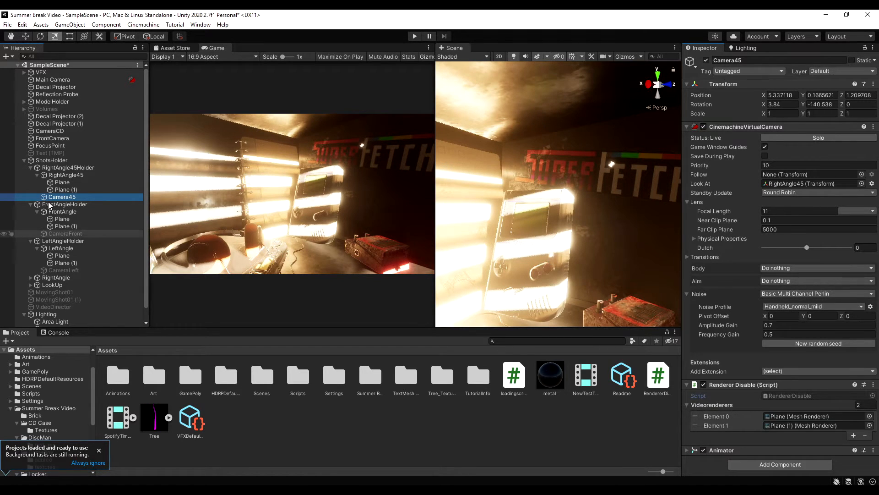
{"action": "left_click", "coordinate": [62, 189]}
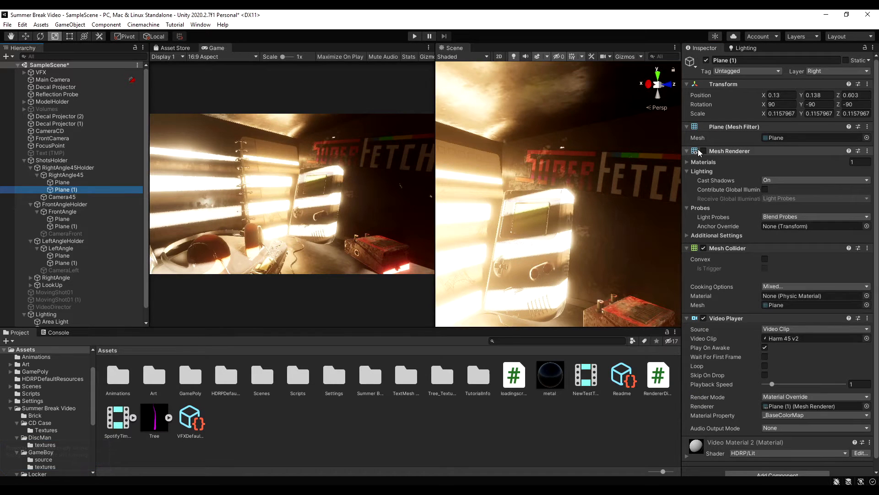
- Switch to Visual Studio and review how OnEnable and OnDisable in RendererDisable.cs set renderer.enabled, leaving the code editor when done
{"action": "left_click", "coordinate": [293, 490]}
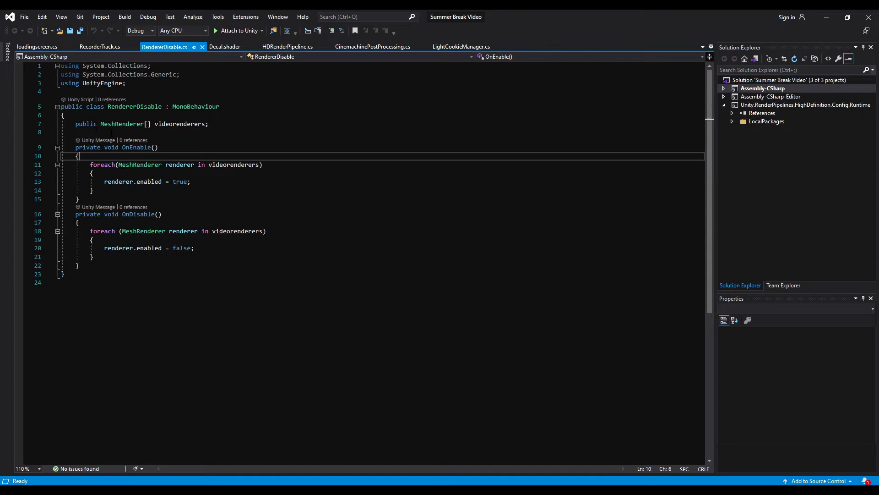
{"action": "left_click_drag", "start_coordinate": [122, 147], "coordinate": [148, 148]}
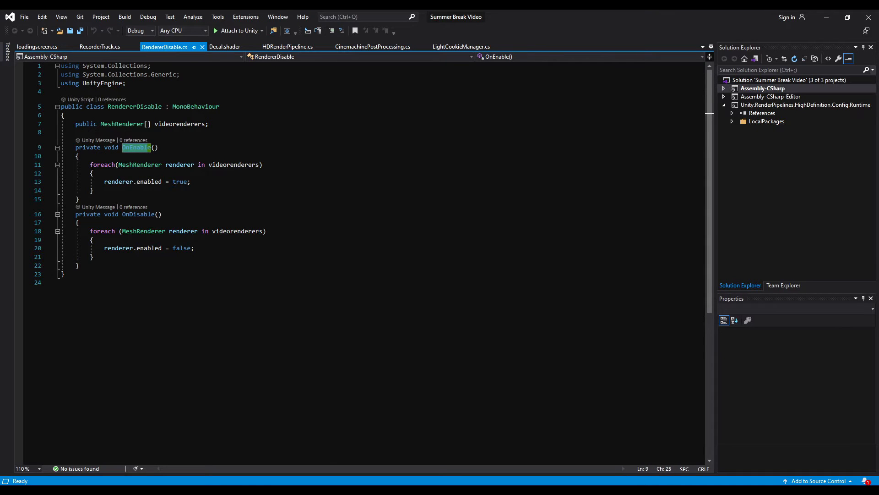
{"action": "left_click_drag", "start_coordinate": [122, 165], "coordinate": [137, 164]}
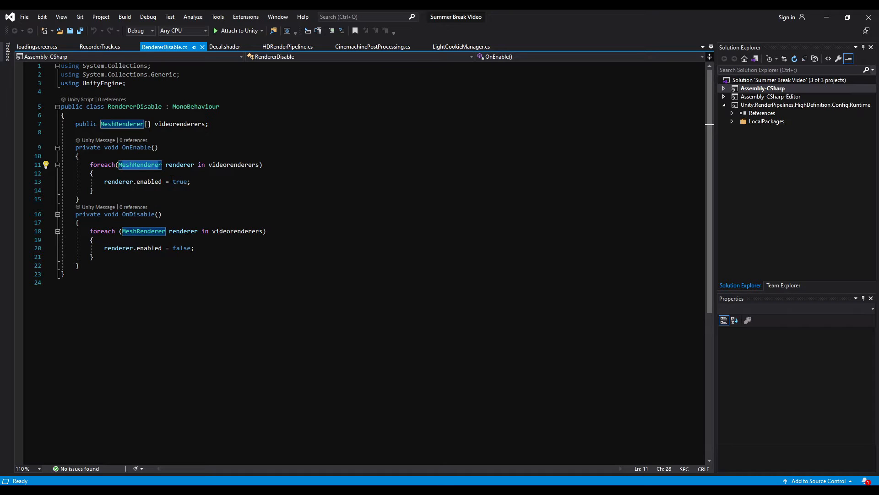
{"action": "left_click", "coordinate": [172, 181]}
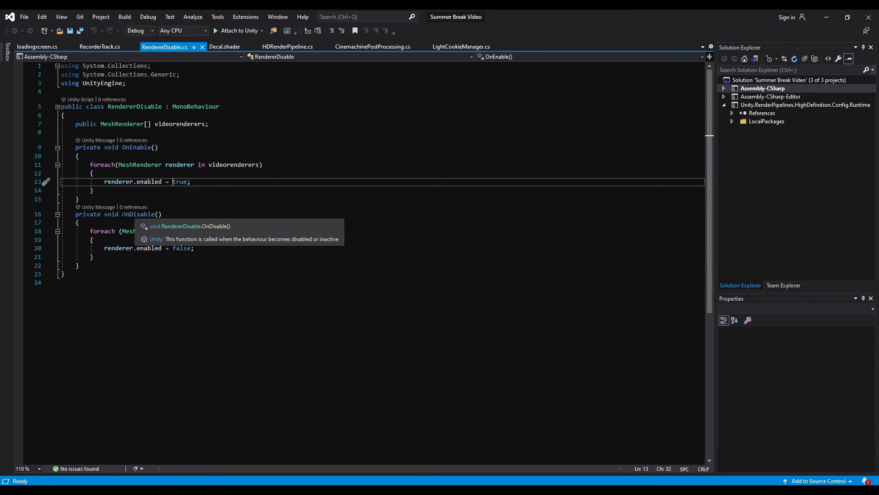
{"action": "left_click_drag", "start_coordinate": [122, 214], "coordinate": [140, 214]}
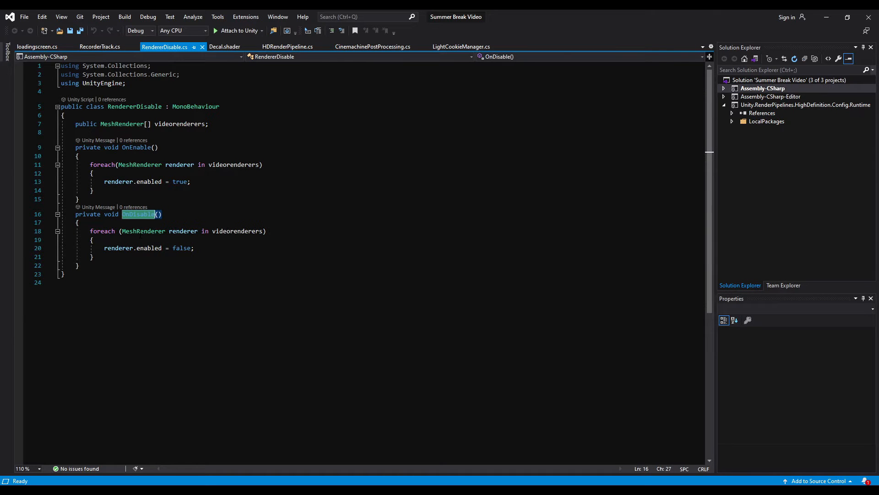
{"action": "left_click_drag", "start_coordinate": [104, 248], "coordinate": [172, 247]}
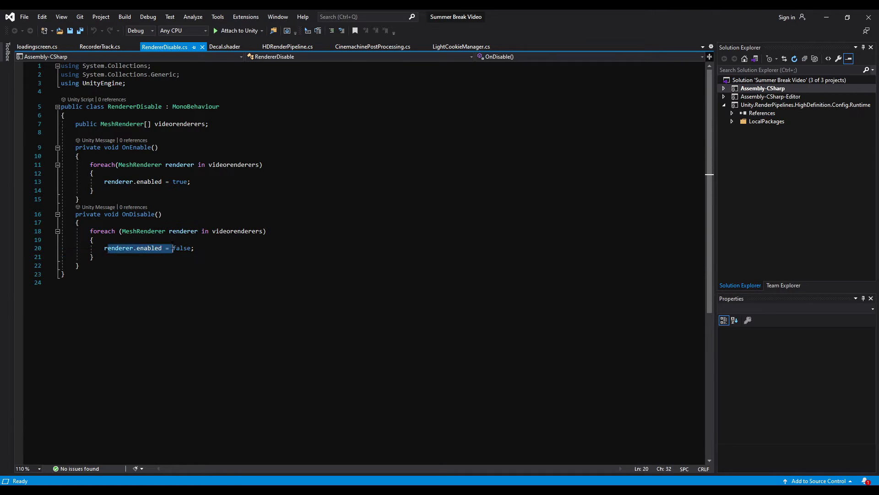
{"action": "left_click", "coordinate": [827, 17]}
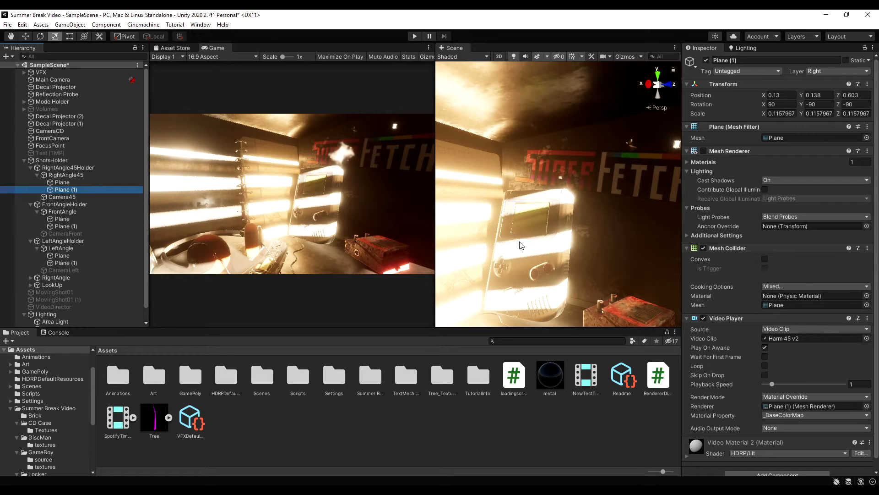
- Run the scene in Play mode and switch Camera45 off and on twice to check that its video planes follow
{"action": "left_click", "coordinate": [110, 197]}
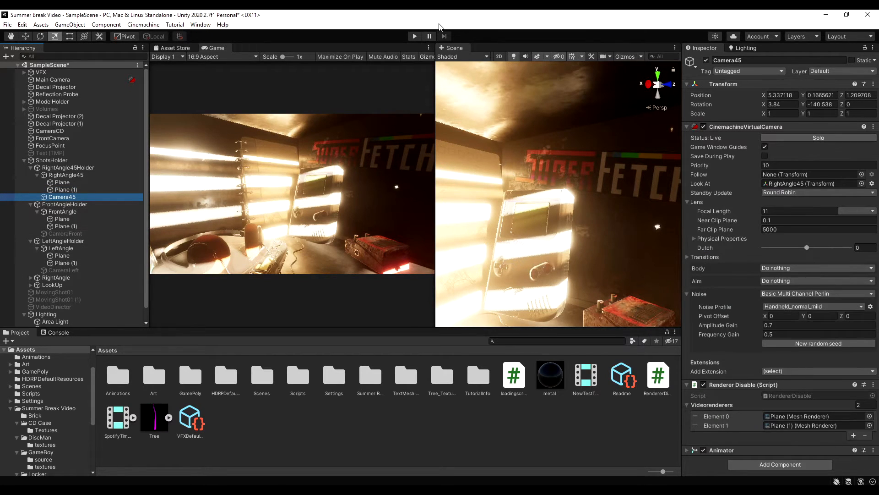
{"action": "left_click", "coordinate": [414, 38]}
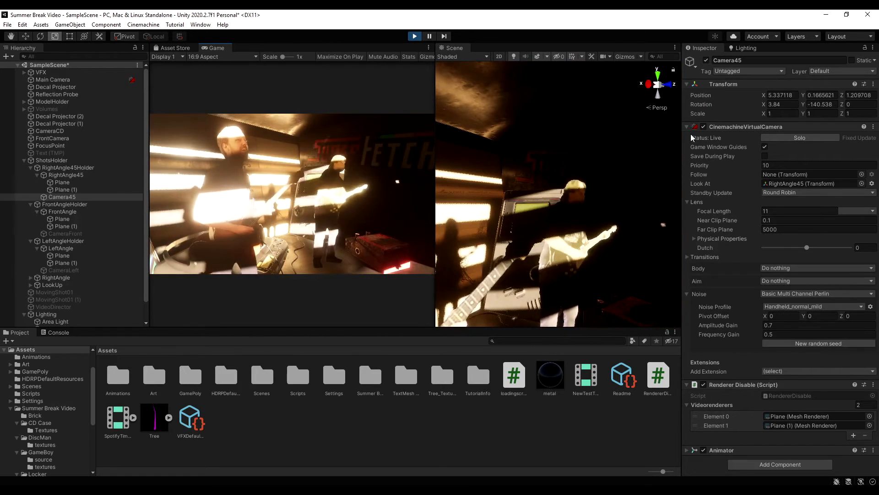
{"action": "left_click", "coordinate": [64, 196]}
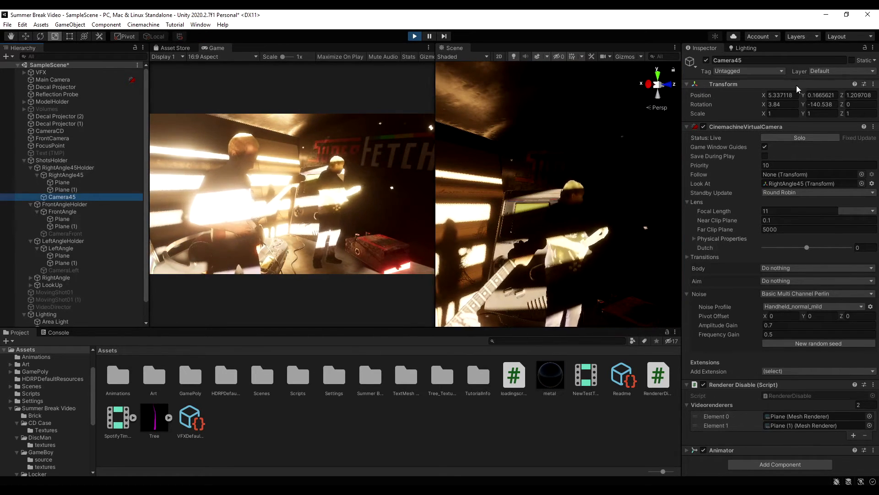
{"action": "left_click", "coordinate": [706, 61]}
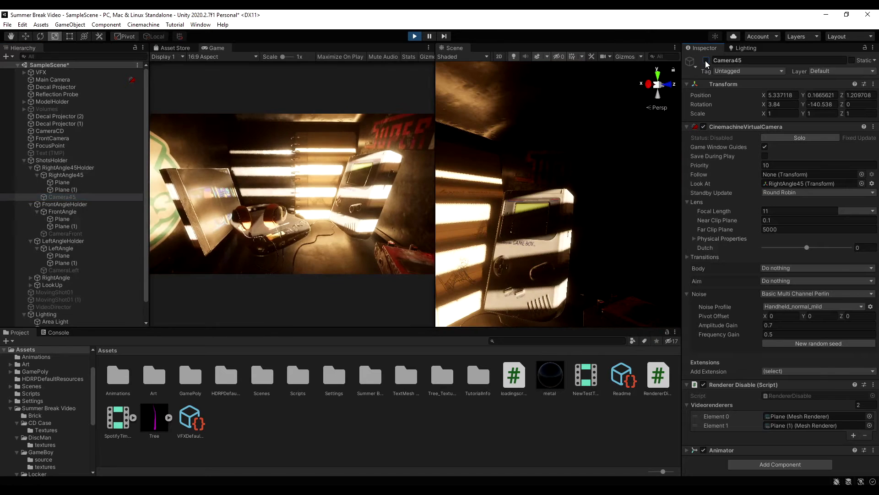
{"action": "left_click", "coordinate": [706, 62]}
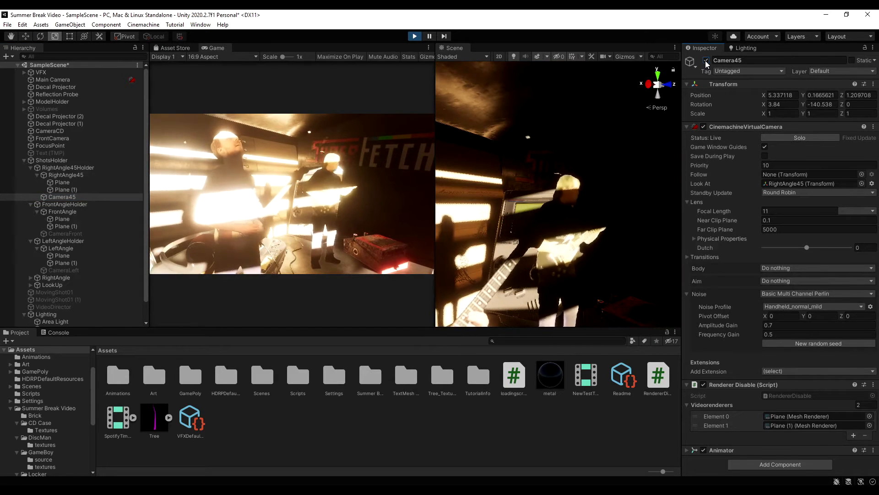
{"action": "left_click", "coordinate": [706, 61]}
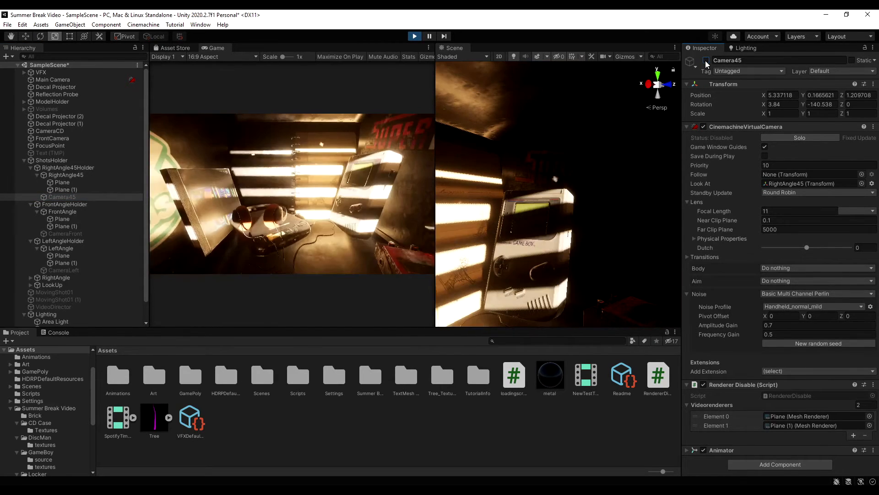
{"action": "left_click", "coordinate": [706, 61]}
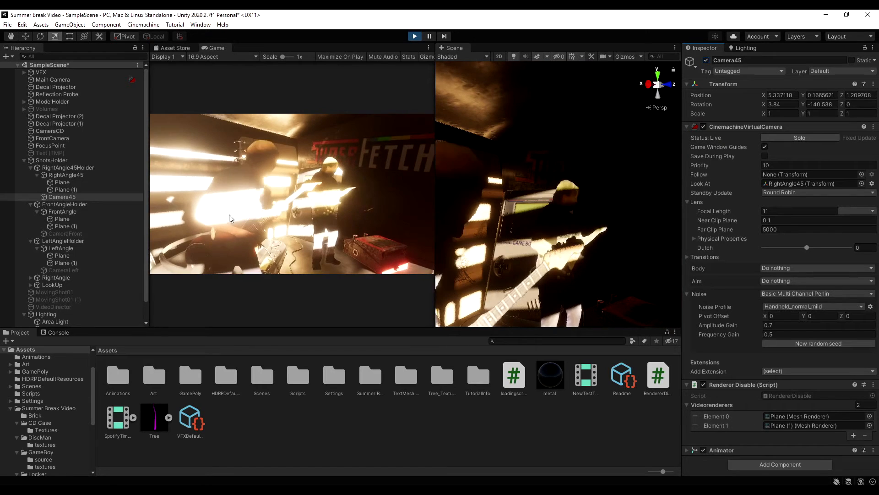
- Briefly enable CameraFront to preview its shot, disable it again, reselect Camera45 and stop playback
{"action": "left_click", "coordinate": [53, 234]}
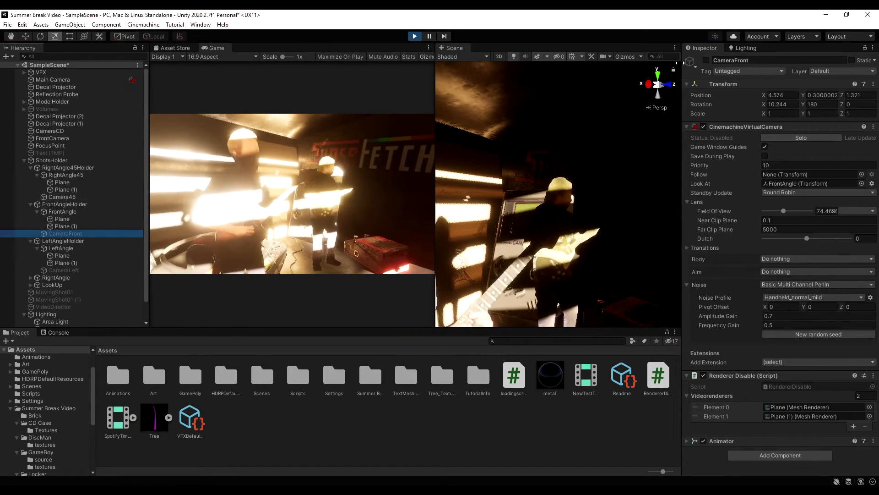
{"action": "left_click", "coordinate": [706, 61]}
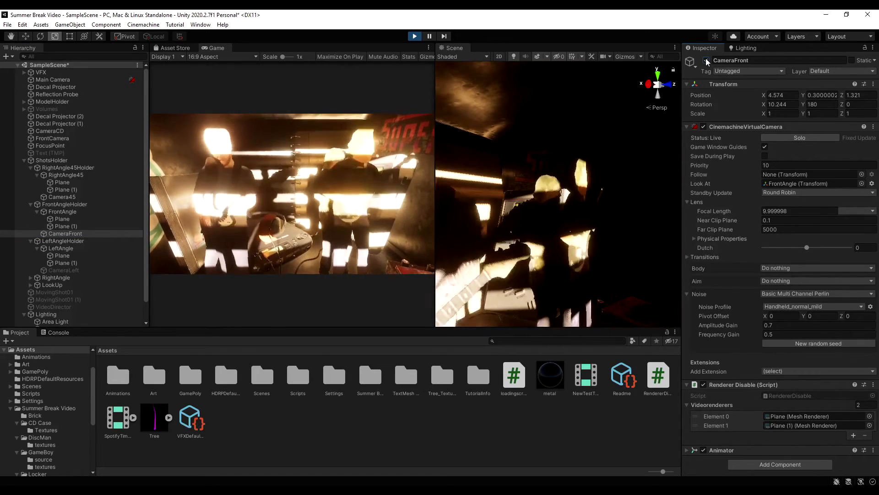
{"action": "left_click", "coordinate": [706, 62]}
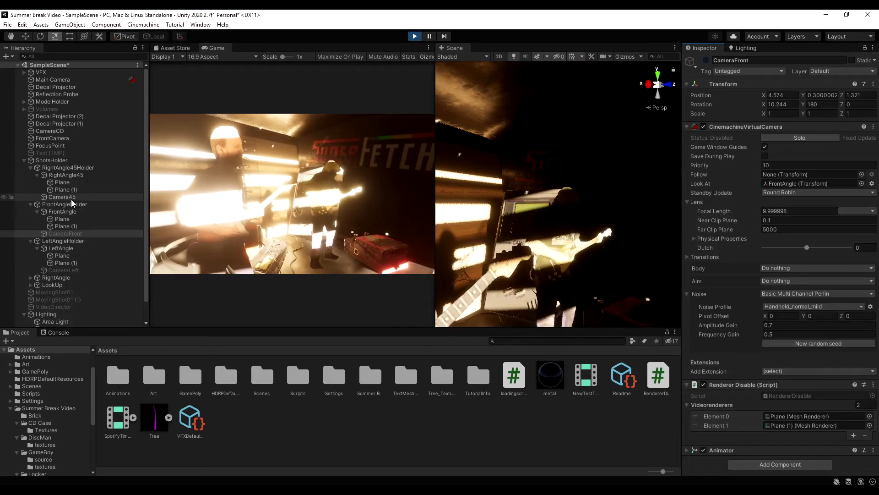
{"action": "left_click", "coordinate": [64, 197]}
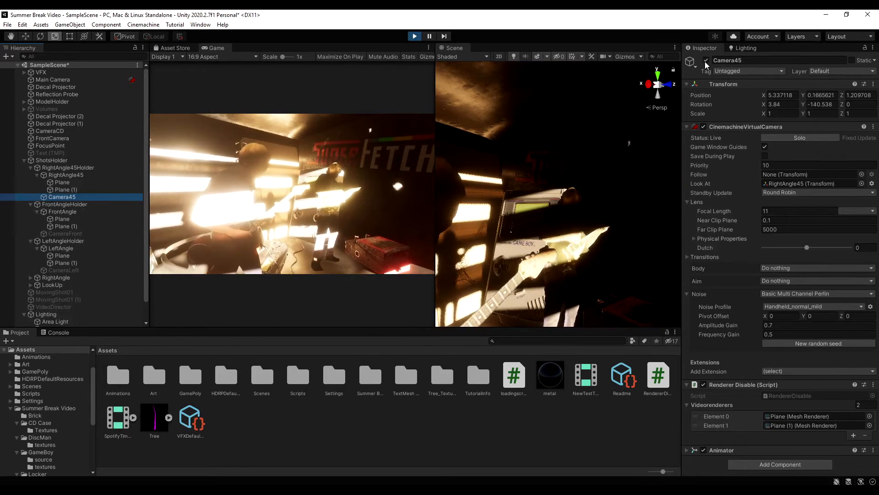
{"action": "left_click", "coordinate": [414, 39]}
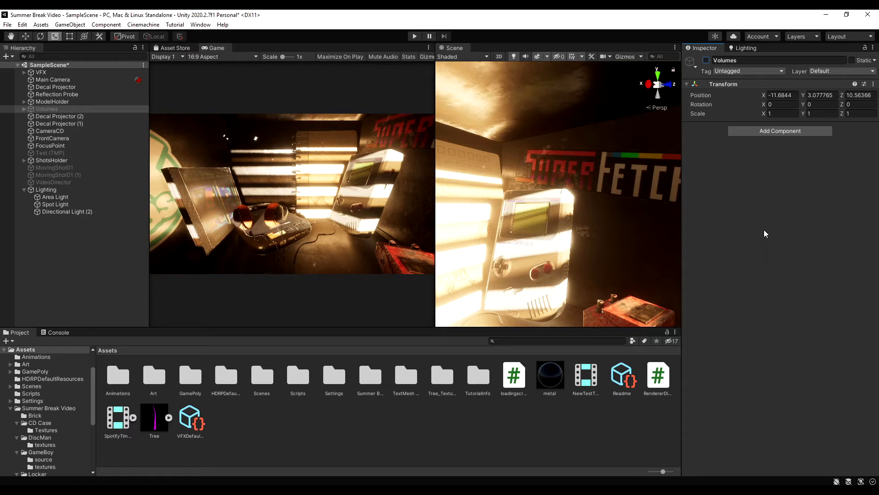
- Enable the Volumes object, switching it off and on to compare the scene with and without it
{"action": "left_click", "coordinate": [706, 61]}
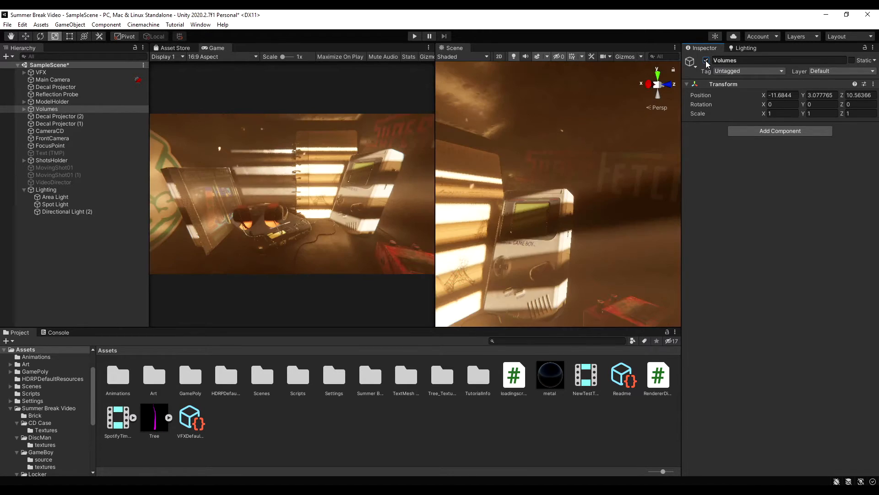
{"action": "left_click", "coordinate": [706, 61]}
{"action": "left_click", "coordinate": [706, 61]}
{"action": "left_click", "coordinate": [706, 60]}
{"action": "left_click", "coordinate": [706, 60]}
- Expand Volumes and inspect LockerFog's Density Volume settings and Global Volume's overrides
{"action": "left_click", "coordinate": [23, 109]}
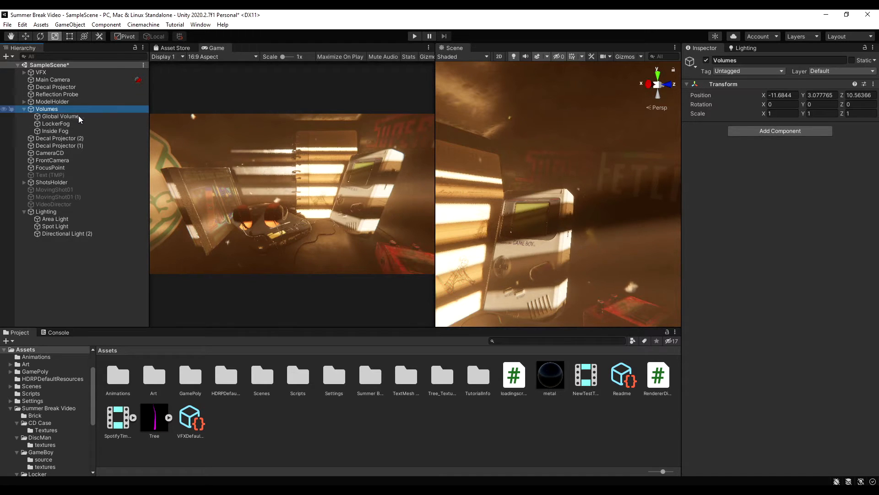
{"action": "left_click", "coordinate": [64, 124]}
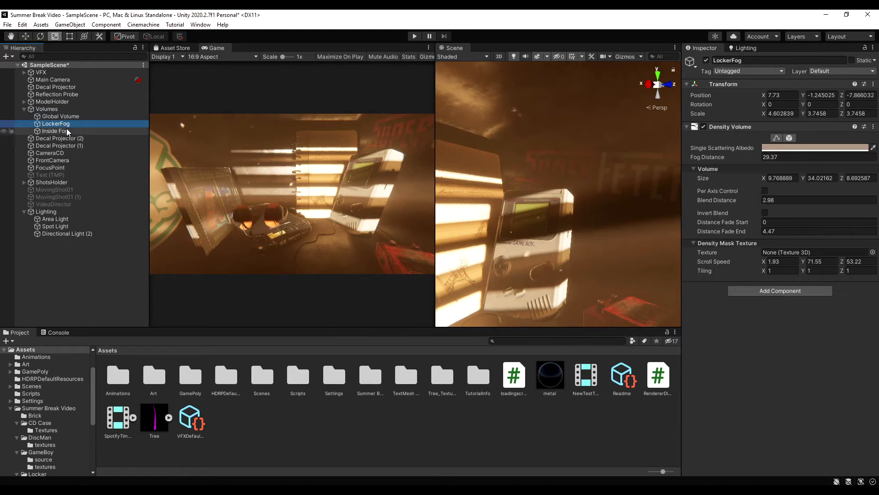
{"action": "left_click", "coordinate": [58, 116]}
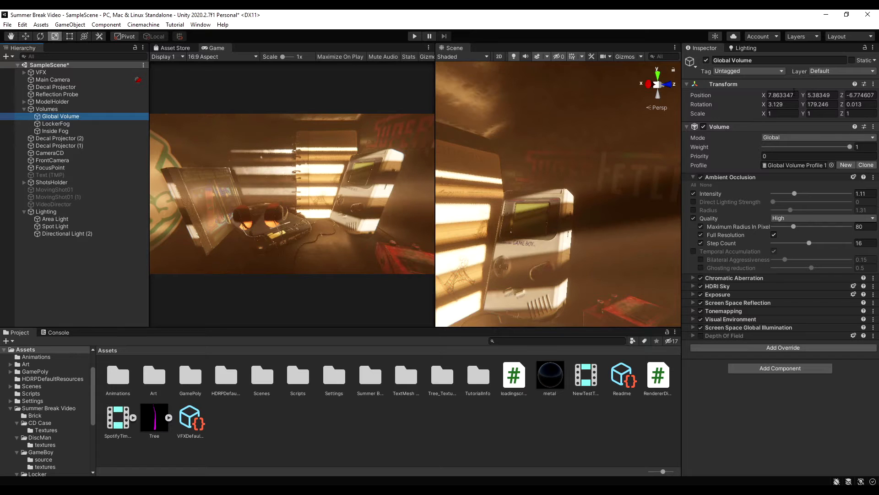
- Search the components available for Global Volume for "volume", and close the results without adding one
{"action": "left_click", "coordinate": [774, 367]}
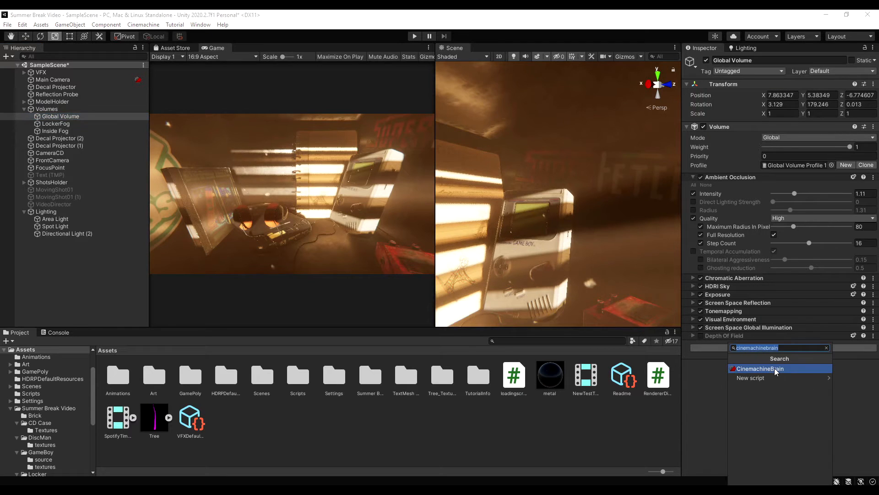
{"action": "type", "text": "col"}
{"action": "key", "text": "BackSpace"}
{"action": "key", "text": "BackSpace"}
{"action": "key", "text": "BackSpace"}
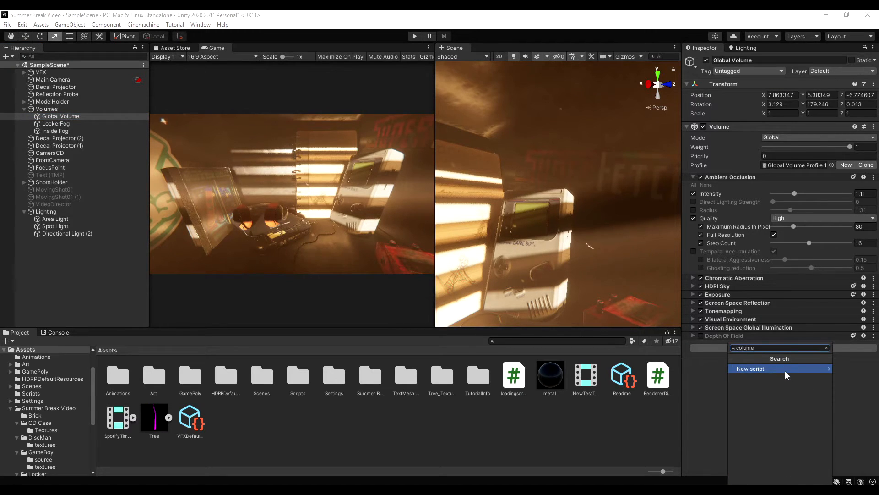
{"action": "type", "text": "volume"}
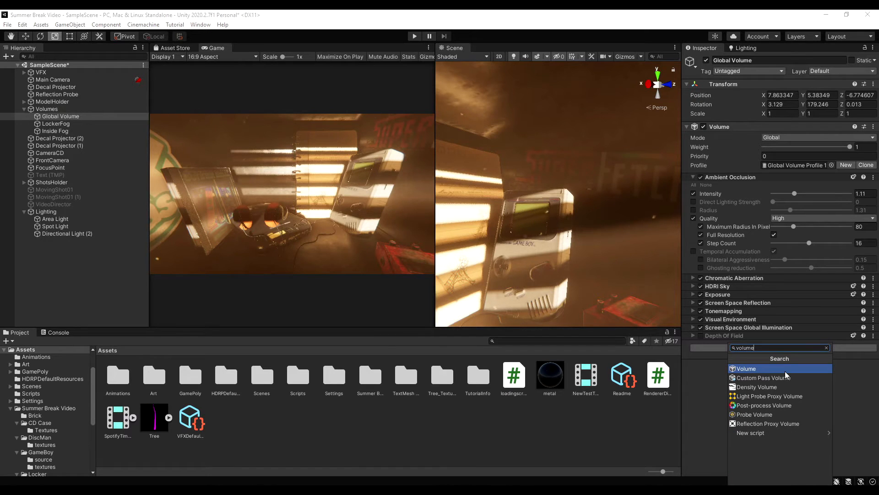
{"action": "left_click", "coordinate": [703, 397]}
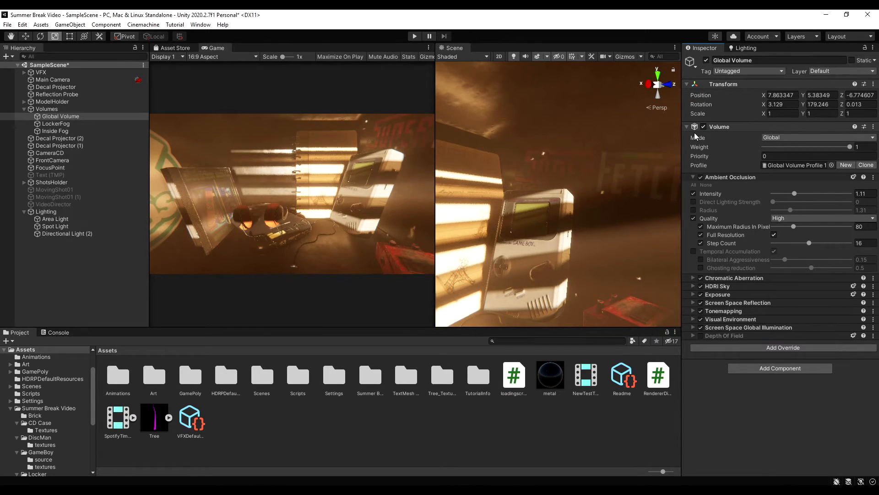
- Collapse Ambient Occlusion and browse Global Volume's available overrides, including Sky, Lighting and Post-processing, without adding any
{"action": "left_click", "coordinate": [692, 177]}
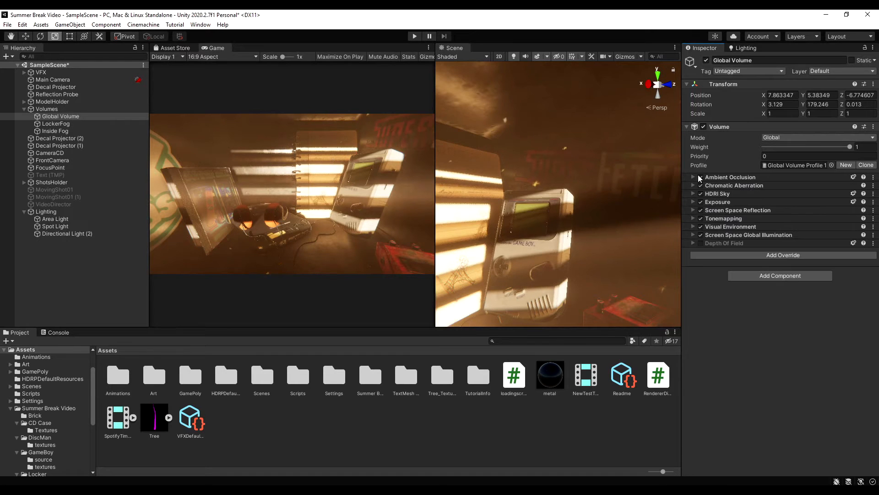
{"action": "left_click", "coordinate": [756, 255]}
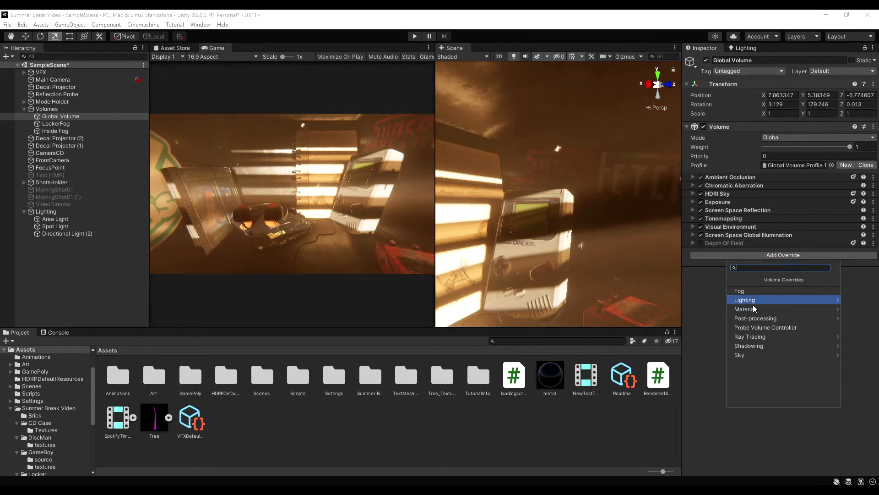
{"action": "left_click", "coordinate": [705, 304]}
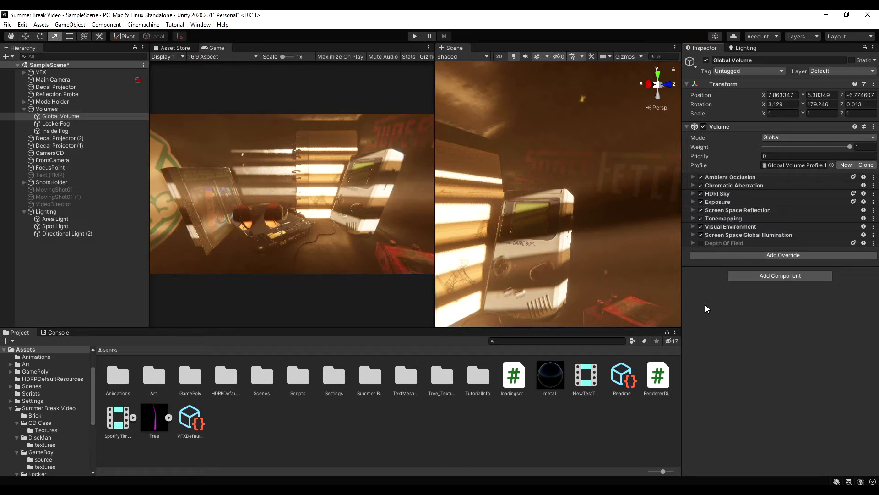
{"action": "left_click", "coordinate": [773, 254]}
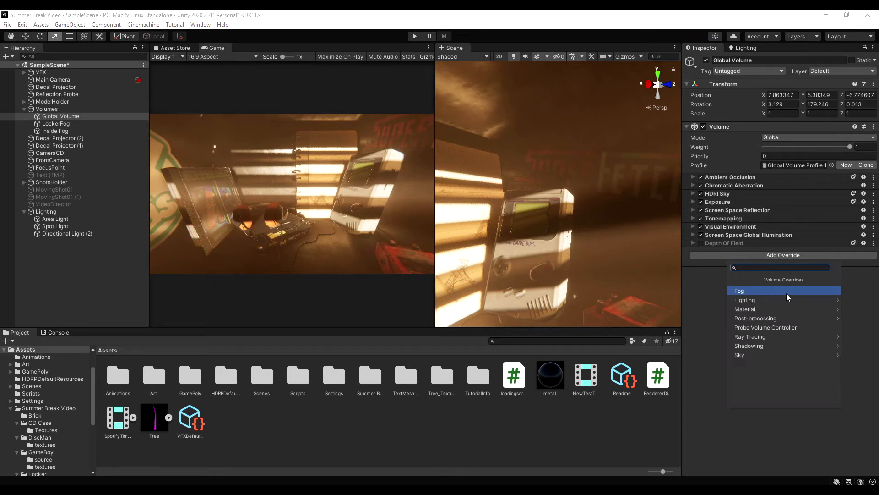
{"action": "left_click", "coordinate": [782, 343]}
{"action": "left_click", "coordinate": [732, 279]}
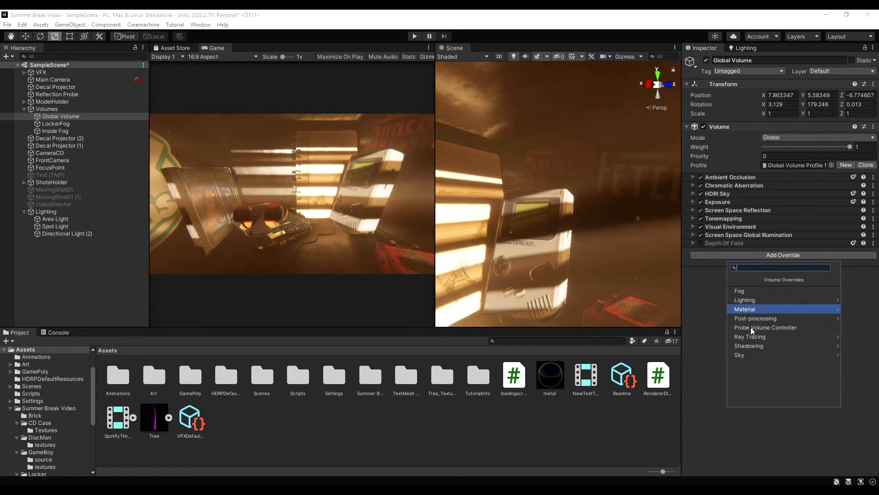
{"action": "left_click", "coordinate": [759, 353]}
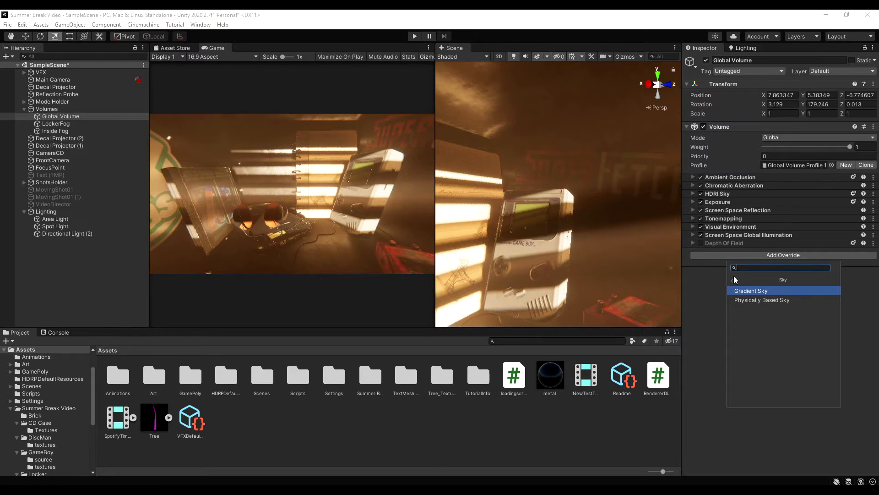
{"action": "left_click", "coordinate": [734, 279]}
{"action": "left_click", "coordinate": [744, 300]}
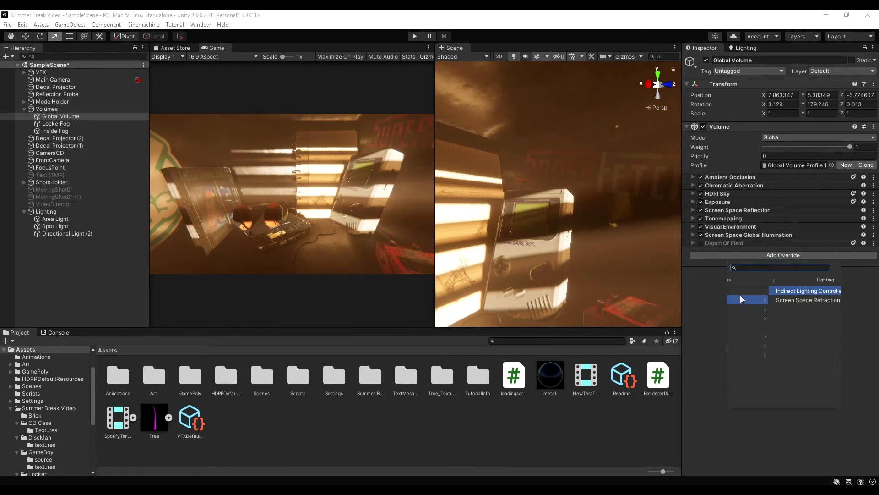
{"action": "left_click", "coordinate": [733, 279]}
{"action": "left_click", "coordinate": [758, 321]}
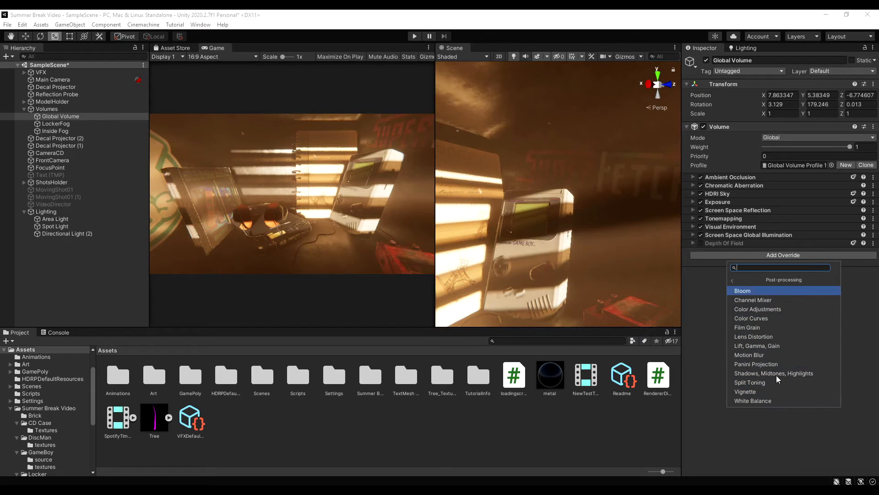
{"action": "left_click", "coordinate": [700, 364]}
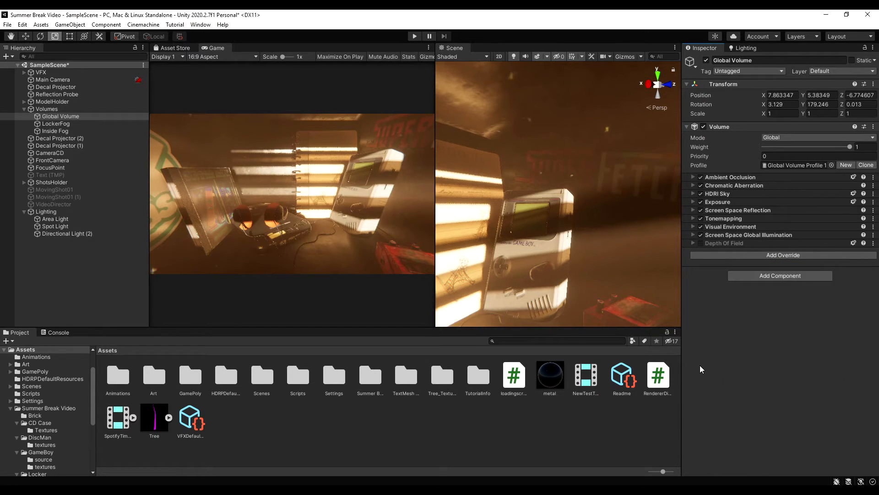
- Compare the scene with Ambient Occlusion off and on, leave it enabled, and adjust its Intensity slightly
{"action": "left_click", "coordinate": [691, 177]}
{"action": "left_click", "coordinate": [700, 177]}
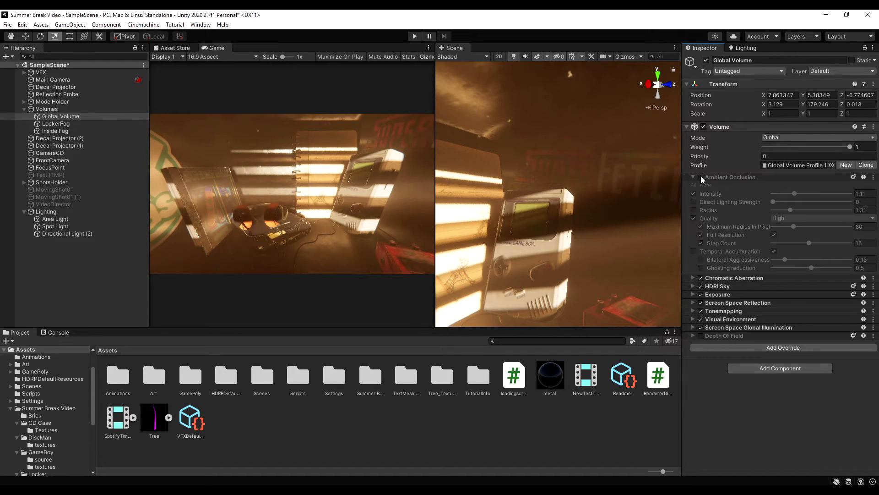
{"action": "left_click", "coordinate": [700, 177]}
{"action": "left_click", "coordinate": [701, 176]}
{"action": "left_click", "coordinate": [700, 177]}
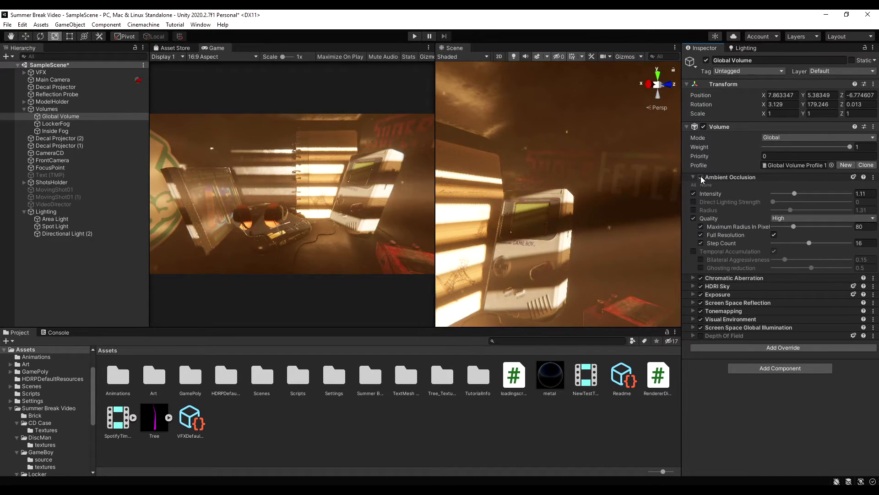
{"action": "left_click", "coordinate": [701, 177]}
{"action": "left_click", "coordinate": [701, 177]}
{"action": "left_click", "coordinate": [700, 177]}
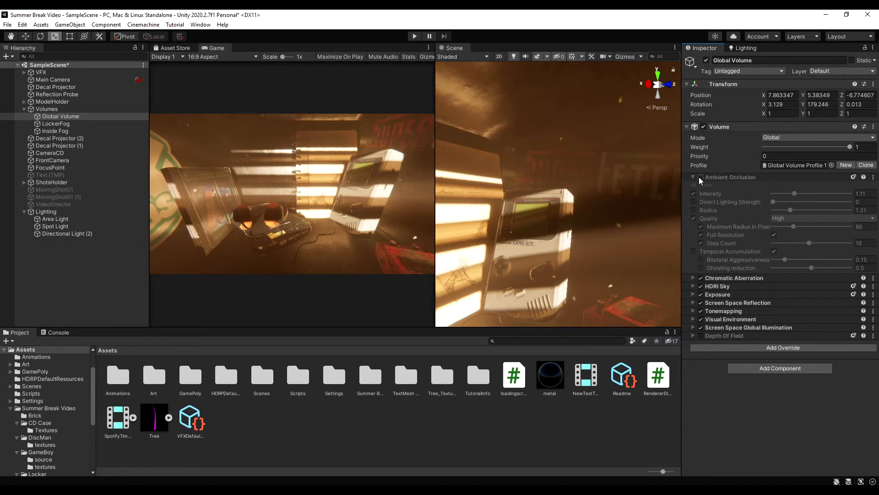
{"action": "left_click", "coordinate": [700, 177]}
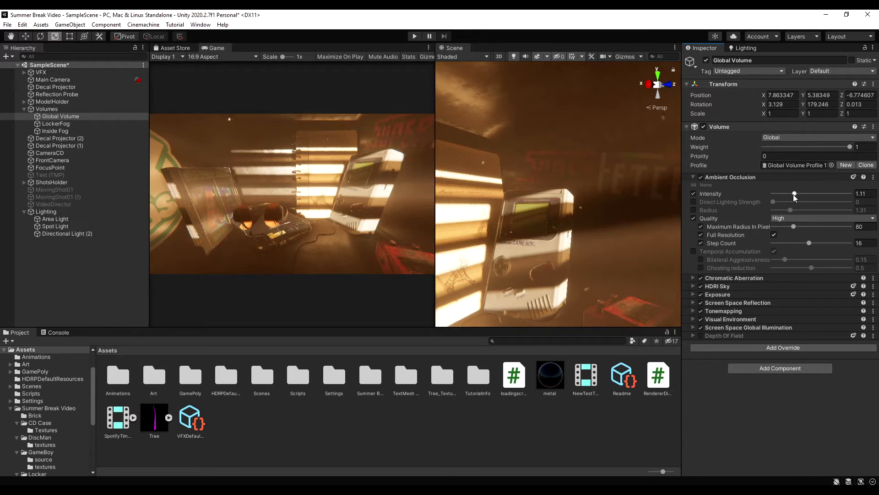
{"action": "mouse_move", "coordinate": [793, 194]}
{"action": "left_mouse_down"}
{"action": "mouse_move", "coordinate": [853, 199]}
{"action": "mouse_move", "coordinate": [787, 193]}
{"action": "mouse_move", "coordinate": [828, 198]}
{"action": "mouse_move", "coordinate": [802, 199]}
{"action": "left_mouse_up"}
{"action": "left_click", "coordinate": [693, 177]}
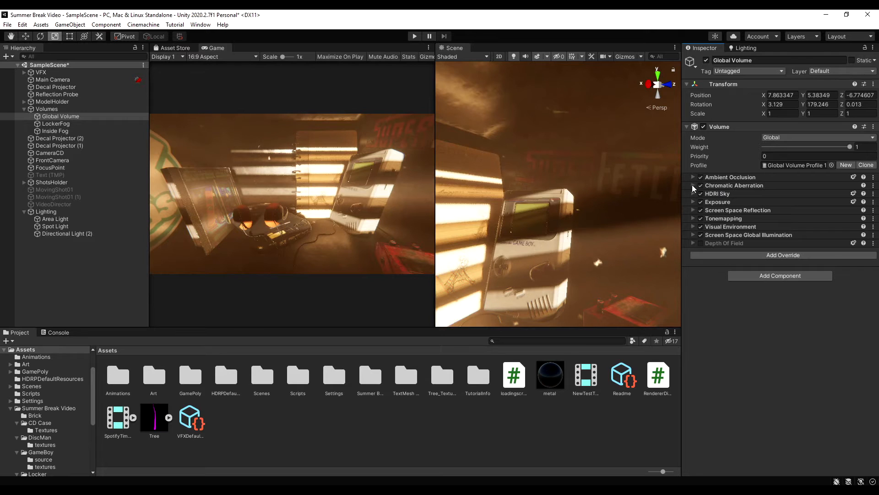
- Enlarge the Game view and compare the shot with Chromatic Aberration off and on, leaving the override enabled and its settings collapsed
{"action": "left_click", "coordinate": [692, 185]}
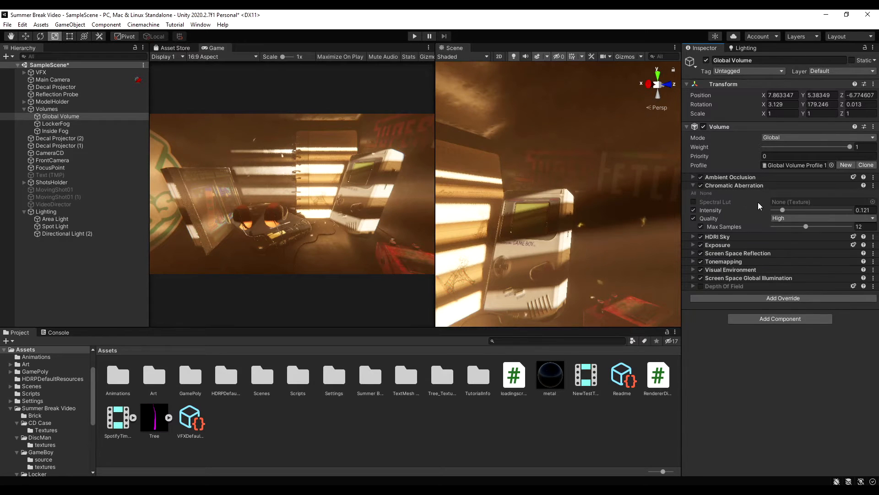
{"action": "left_click", "coordinate": [702, 187]}
{"action": "left_click", "coordinate": [702, 187]}
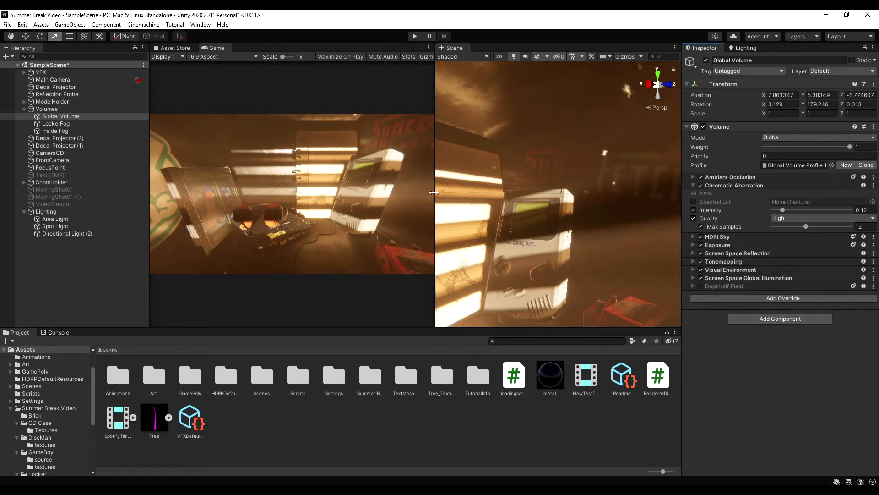
{"action": "left_click_drag", "start_coordinate": [436, 181], "coordinate": [589, 201]}
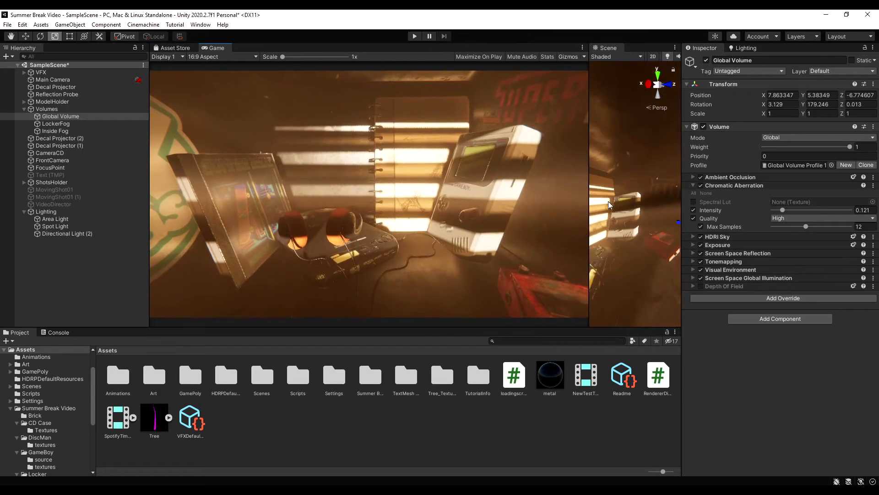
{"action": "left_click", "coordinate": [702, 185]}
{"action": "left_click", "coordinate": [702, 185]}
{"action": "left_click", "coordinate": [702, 185]}
{"action": "left_click", "coordinate": [702, 184]}
{"action": "left_click", "coordinate": [700, 185]}
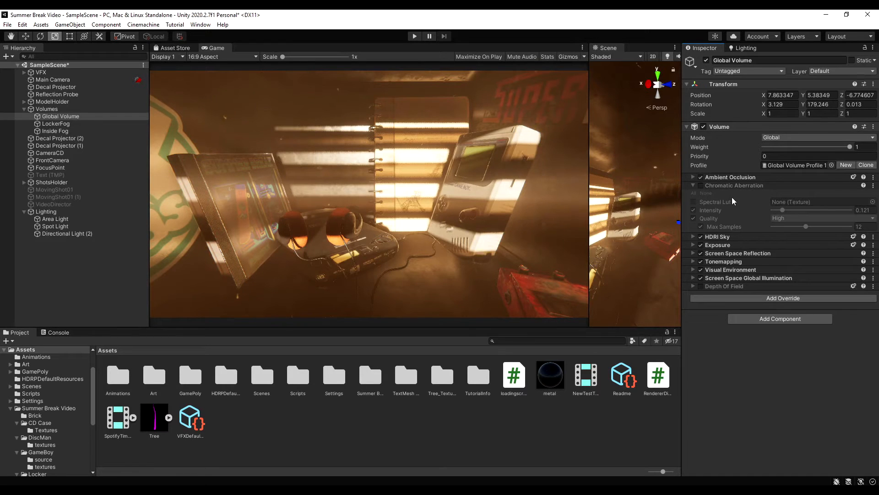
{"action": "left_click", "coordinate": [700, 185]}
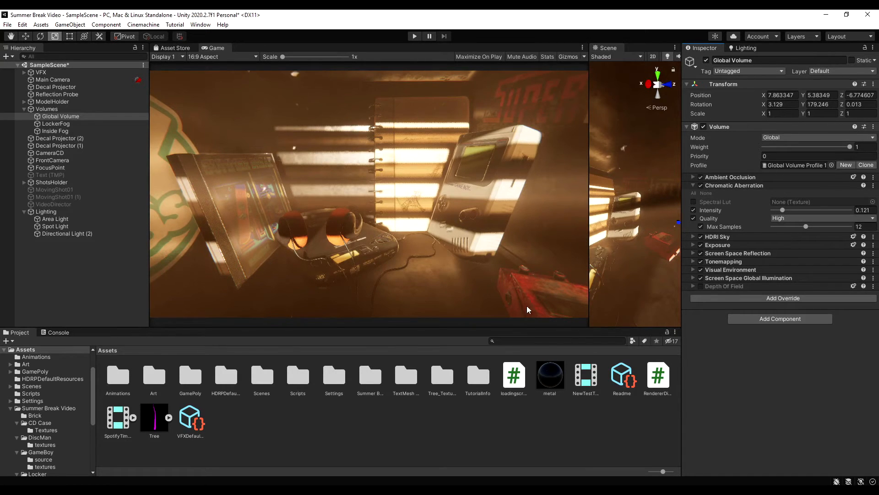
{"action": "left_click", "coordinate": [693, 185]}
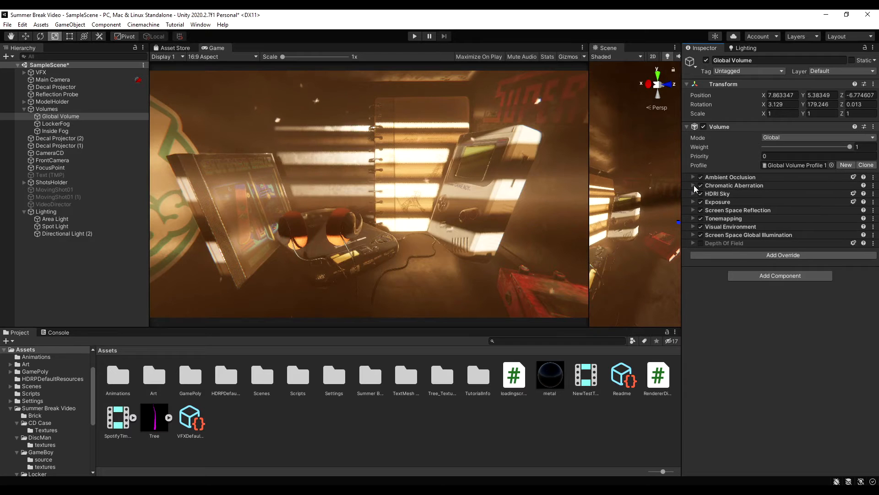
- Expand Global Volume's HDRI Sky override and compare the Game view with it off and on, leaving it enabled
{"action": "left_click", "coordinate": [693, 194]}
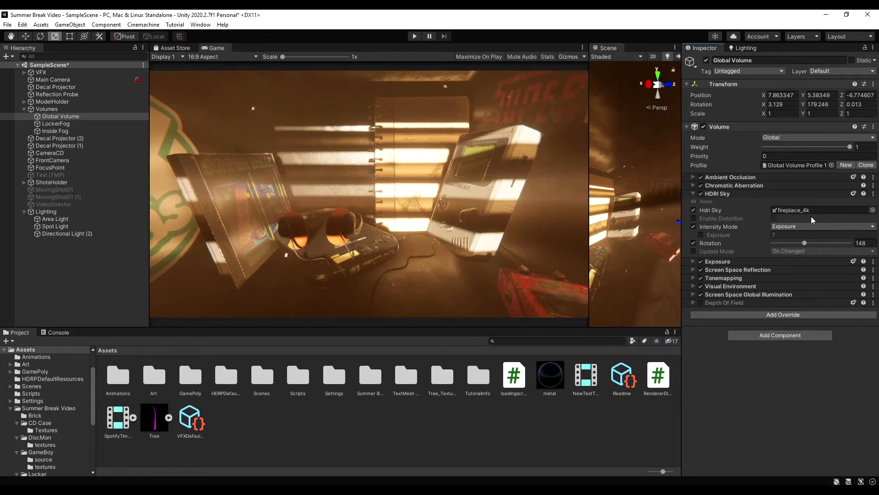
{"action": "left_click", "coordinate": [700, 194]}
{"action": "left_click", "coordinate": [700, 193]}
{"action": "left_click", "coordinate": [700, 194]}
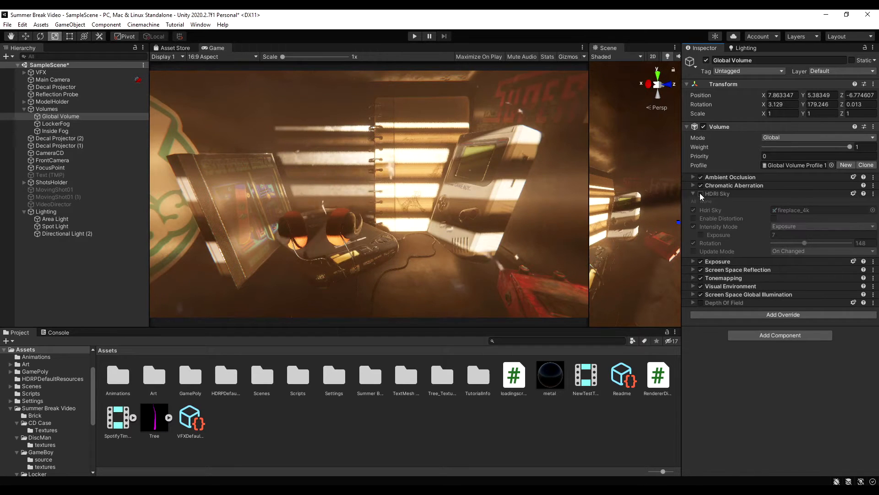
{"action": "left_click", "coordinate": [700, 194]}
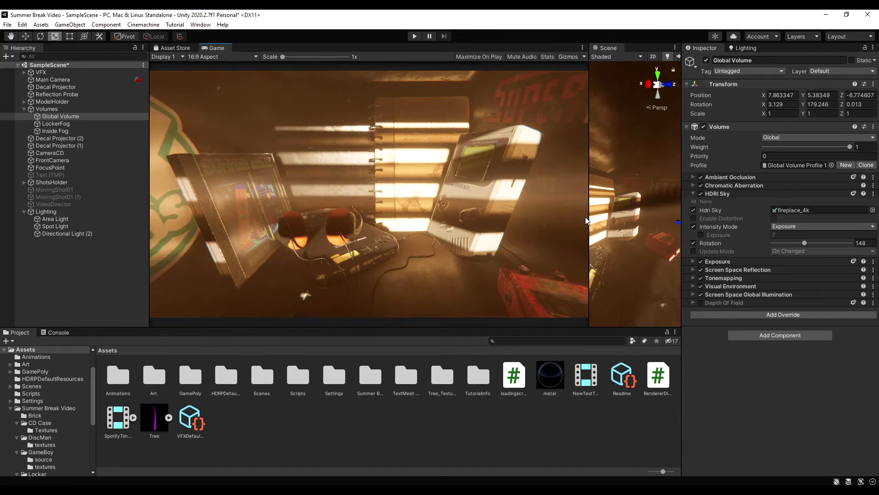
- Widen the Scene view and examine the sky background around the locker with HDRI Sky off and on, leaving it enabled
{"action": "left_click_drag", "start_coordinate": [588, 220], "coordinate": [476, 231]}
{"action": "right_click_drag", "start_coordinate": [535, 247], "coordinate": [693, 172]}
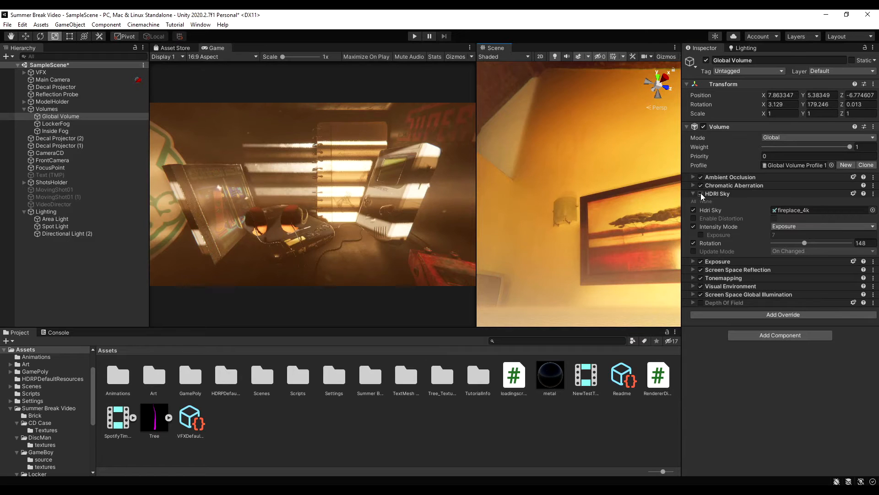
{"action": "left_click", "coordinate": [701, 193]}
{"action": "left_click", "coordinate": [700, 193]}
{"action": "right_click_drag", "start_coordinate": [593, 227], "coordinate": [21, 215]}
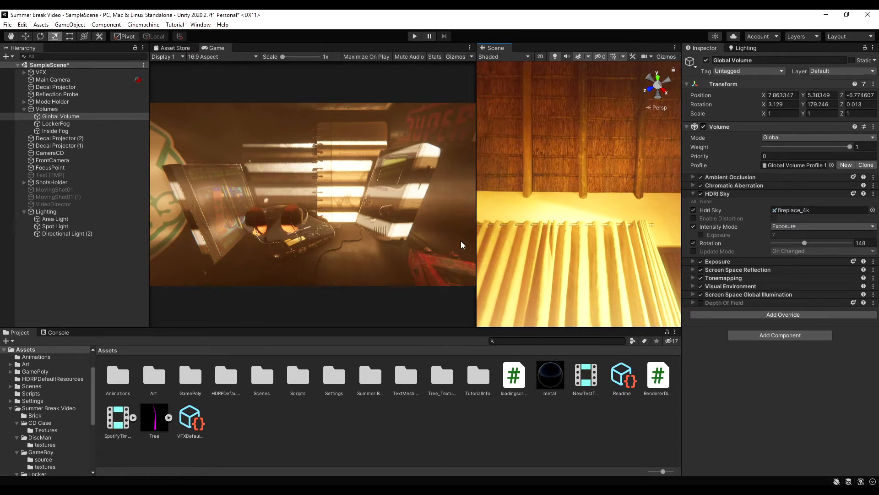
- Compare the scene with the Global Volume's HDRI Sky override off and on, and inspect the sky lighting around the blinds
{"action": "right_click_drag", "start_coordinate": [555, 231], "coordinate": [550, 275]}
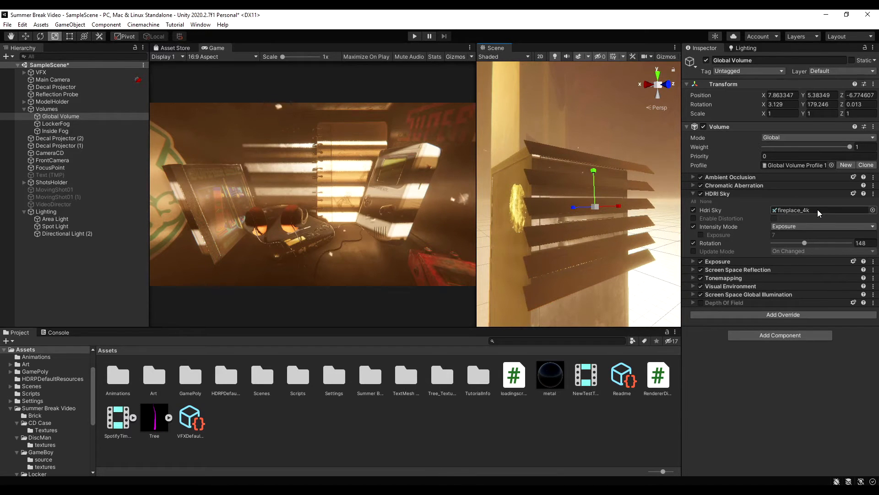
{"action": "right_click_drag", "start_coordinate": [583, 238], "coordinate": [673, 215]}
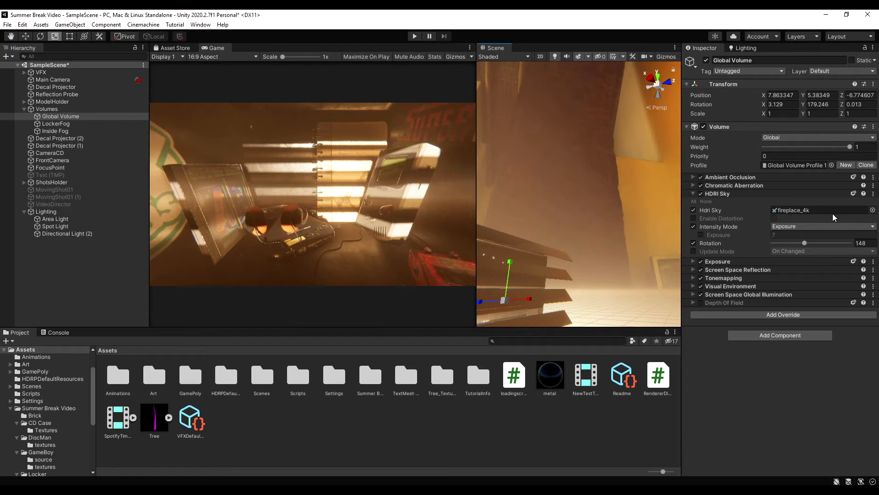
{"action": "left_click", "coordinate": [699, 196]}
{"action": "left_click", "coordinate": [700, 196]}
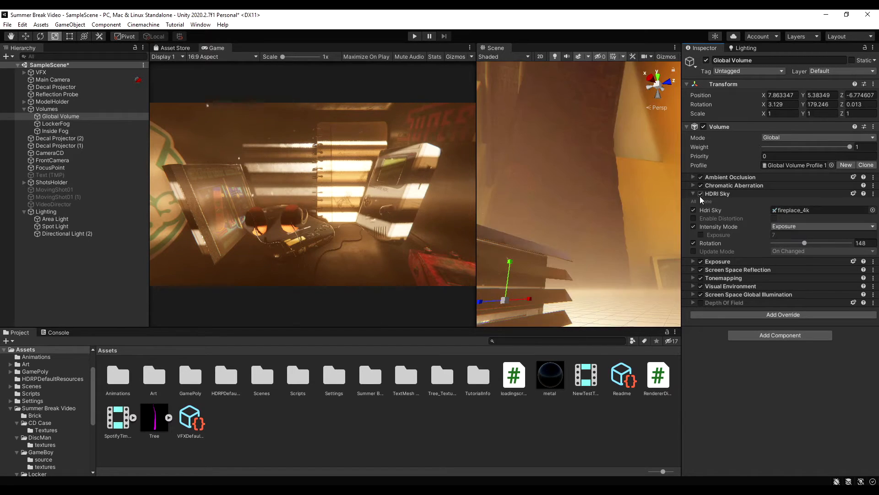
{"action": "left_click", "coordinate": [699, 196]}
{"action": "left_click", "coordinate": [700, 196]}
{"action": "left_click", "coordinate": [693, 194]}
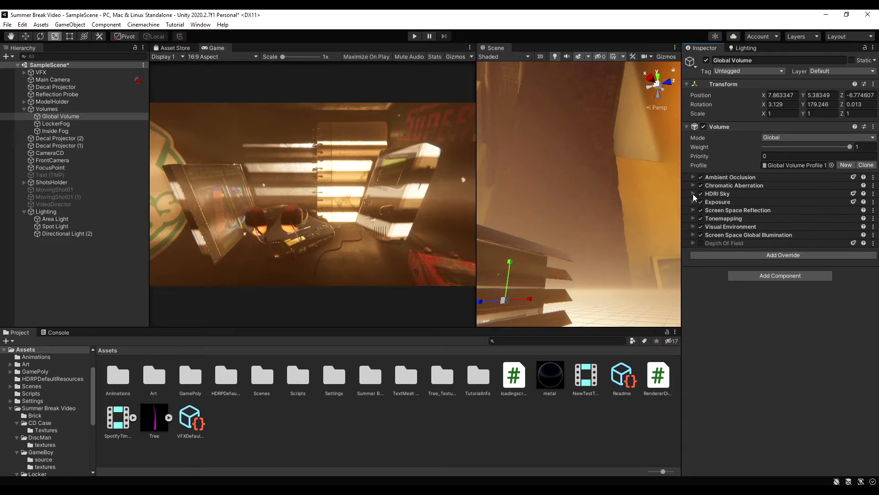
{"action": "right_click_drag", "start_coordinate": [542, 239], "coordinate": [604, 321]}
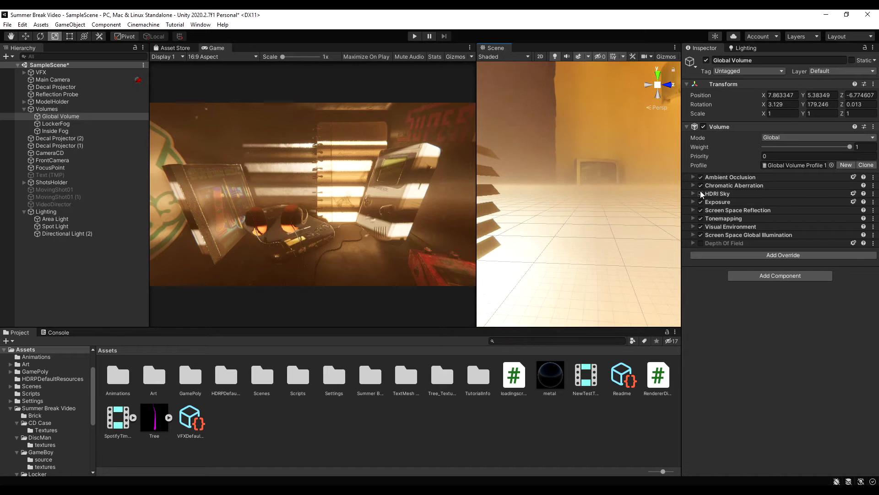
{"action": "mouse_move", "coordinate": [617, 222]}
{"action": "right_mouse_down"}
{"action": "mouse_move", "coordinate": [592, 220]}
{"action": "mouse_move", "coordinate": [685, 216]}
{"action": "mouse_move", "coordinate": [735, 174]}
{"action": "mouse_move", "coordinate": [847, 133]}
{"action": "mouse_move", "coordinate": [89, 70]}
{"action": "mouse_move", "coordinate": [314, 59]}
{"action": "mouse_move", "coordinate": [596, 79]}
{"action": "mouse_move", "coordinate": [603, 223]}
{"action": "right_mouse_up"}
{"action": "key", "text": "r"}
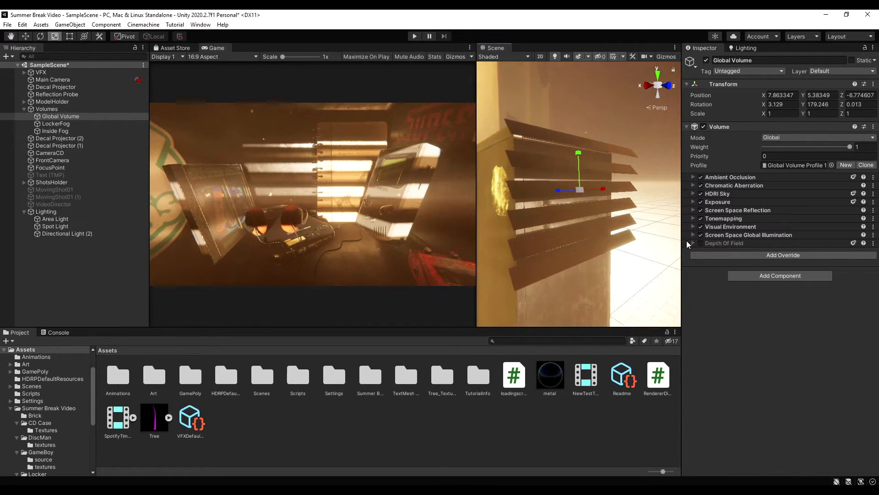
- Review the Global Volume's Exposure override by toggling it off and on and checking the mode options, keeping Fixed
{"action": "left_click", "coordinate": [693, 202]}
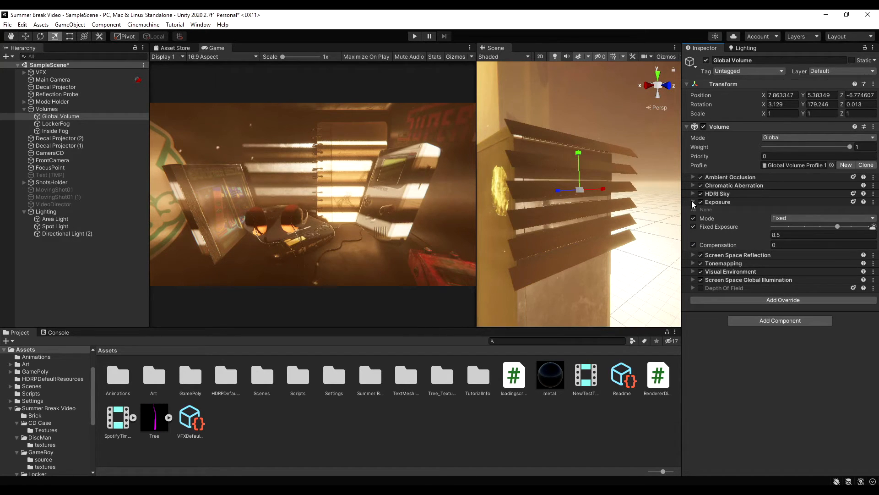
{"action": "left_click", "coordinate": [700, 202]}
{"action": "left_click", "coordinate": [700, 202]}
{"action": "left_click", "coordinate": [801, 217]}
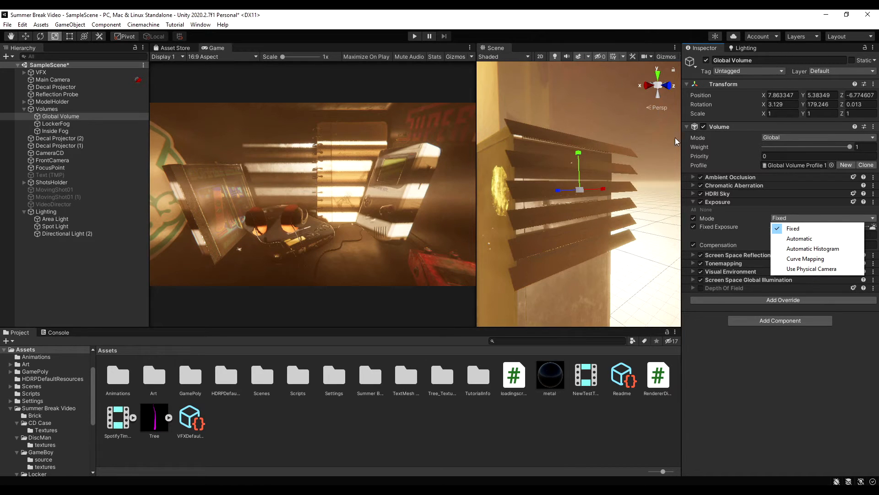
{"action": "left_click", "coordinate": [793, 228]}
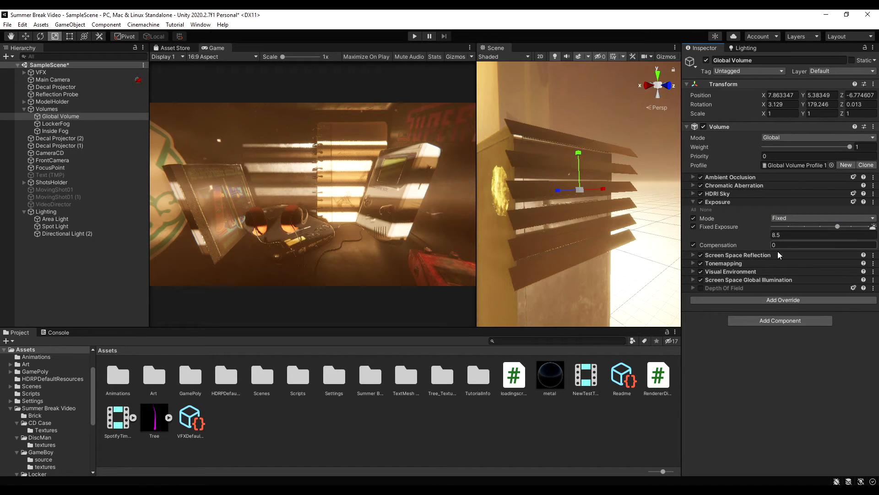
- Compare the shot with the Screen Space Reflection override off and on, leaving it enabled
{"action": "left_click", "coordinate": [693, 254]}
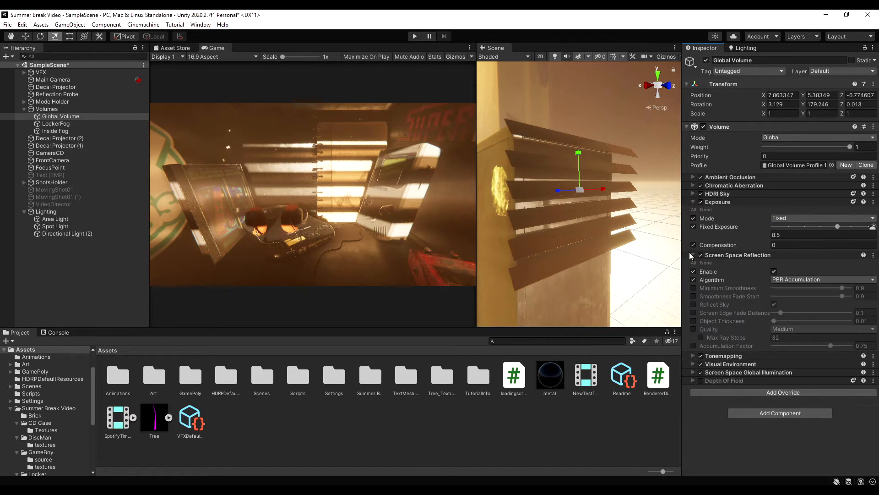
{"action": "left_click", "coordinate": [701, 255]}
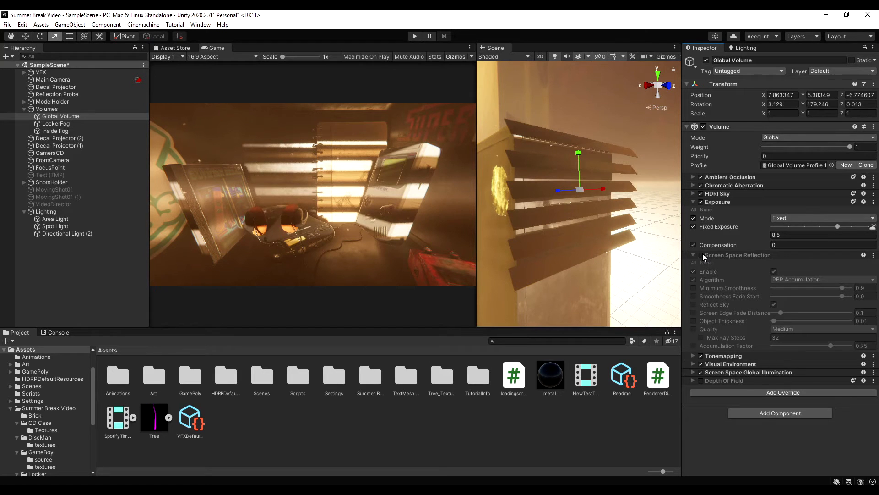
{"action": "left_click", "coordinate": [701, 255]}
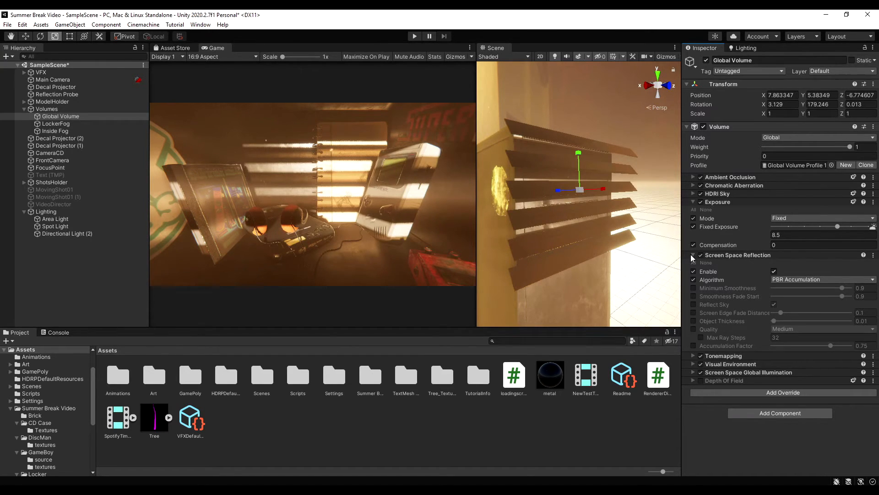
{"action": "left_click", "coordinate": [692, 255]}
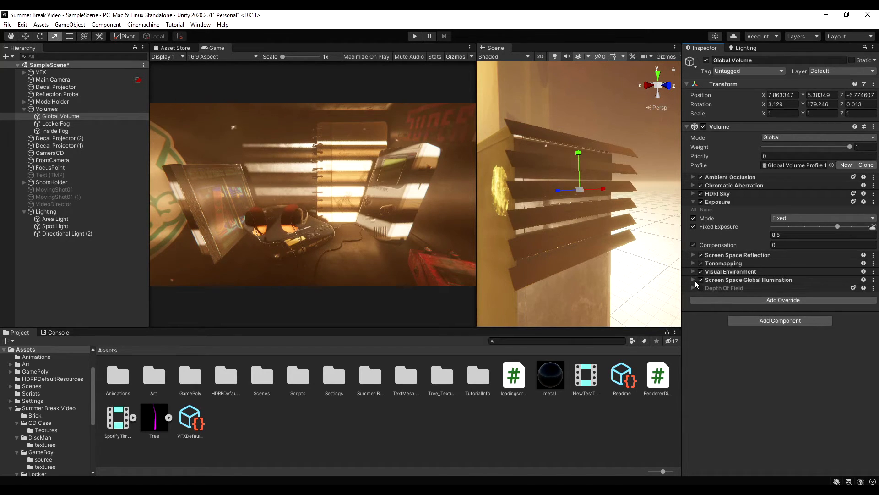
- Compare the shot repeatedly with the Screen Space Global Illumination override off and on, leaving it enabled
{"action": "left_click", "coordinate": [694, 280]}
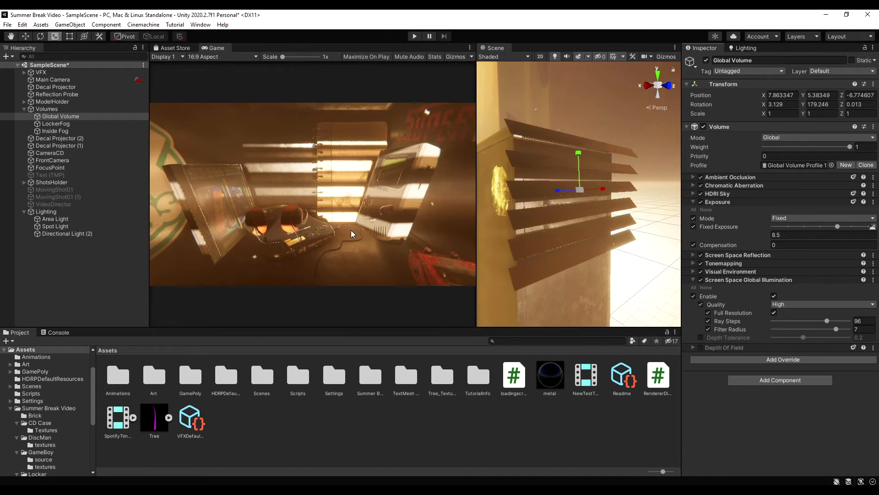
{"action": "left_click", "coordinate": [700, 280]}
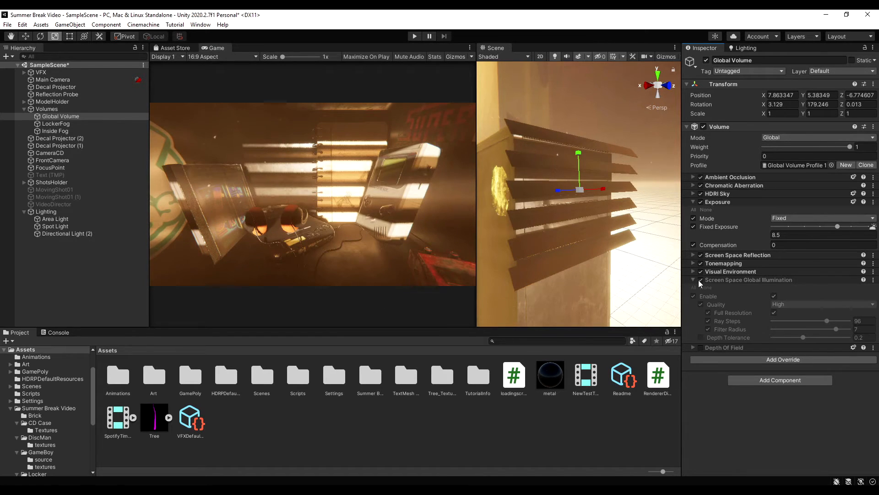
{"action": "left_click", "coordinate": [700, 281]}
{"action": "left_click", "coordinate": [700, 280]}
{"action": "left_click", "coordinate": [700, 281]}
{"action": "left_click", "coordinate": [700, 280]}
{"action": "left_click", "coordinate": [699, 280]}
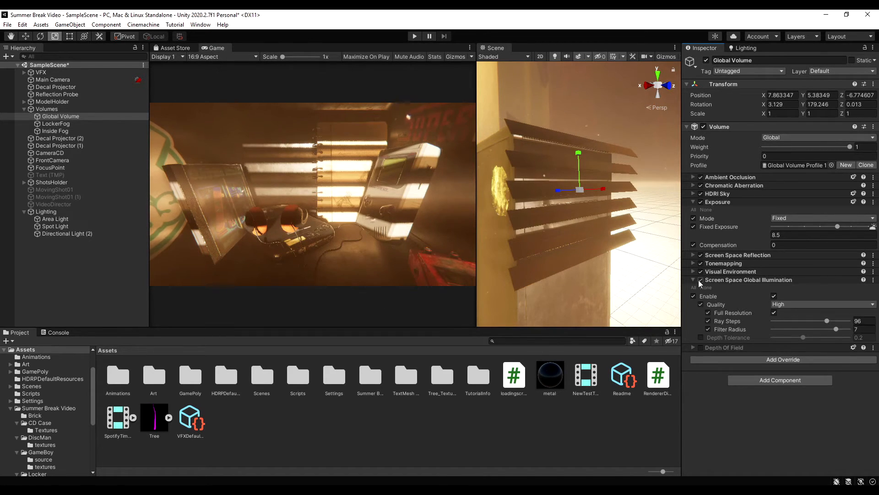
{"action": "left_click", "coordinate": [700, 280]}
{"action": "left_click", "coordinate": [700, 280]}
{"action": "left_click", "coordinate": [693, 280]}
- Examine the LockerFog density volume and the Fog override of the Inside Fog volume, including their effect inside the locker
{"action": "left_click", "coordinate": [56, 124]}
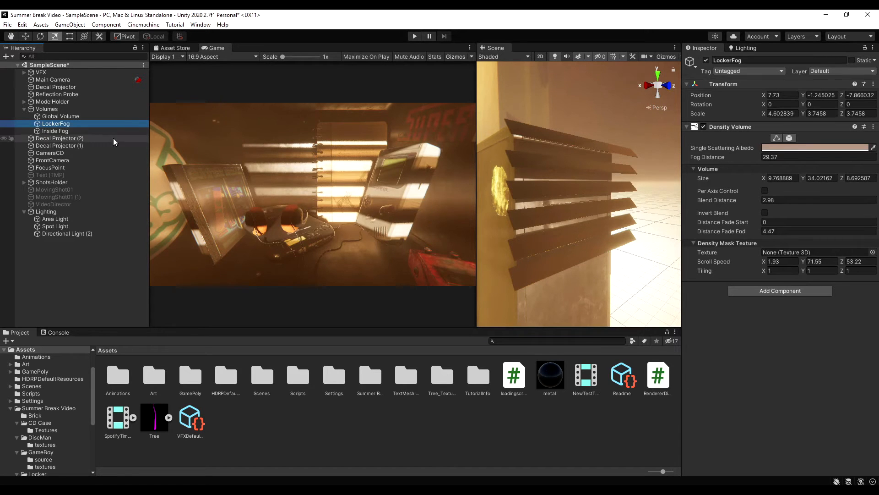
{"action": "left_click", "coordinate": [101, 132]}
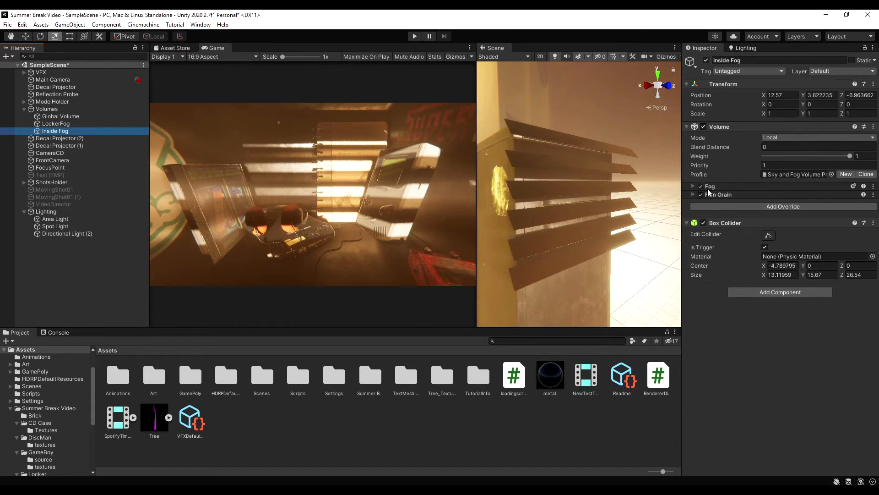
{"action": "left_click", "coordinate": [693, 186]}
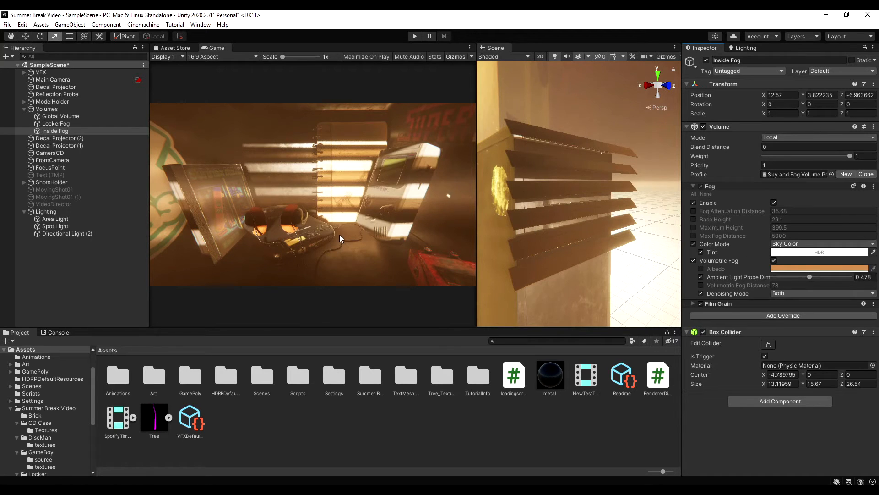
{"action": "right_click_drag", "start_coordinate": [522, 249], "coordinate": [637, 208]}
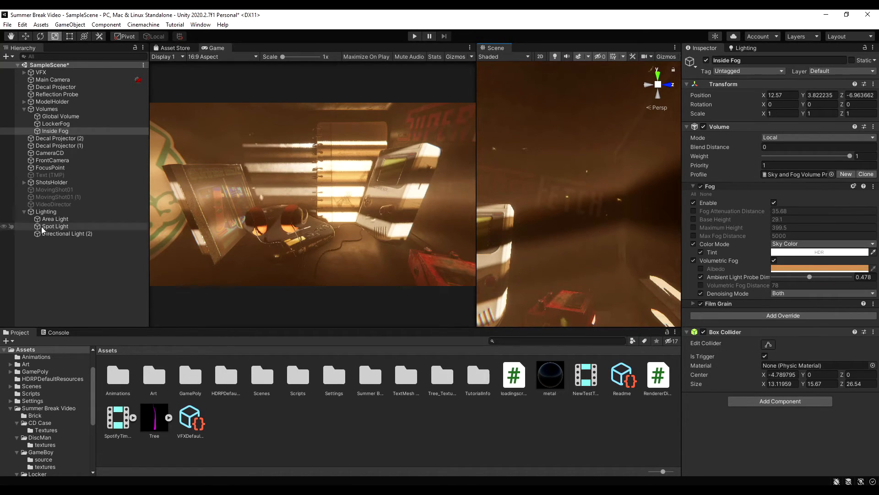
{"action": "right_click", "coordinate": [64, 127]}
{"action": "left_click", "coordinate": [205, 10]}
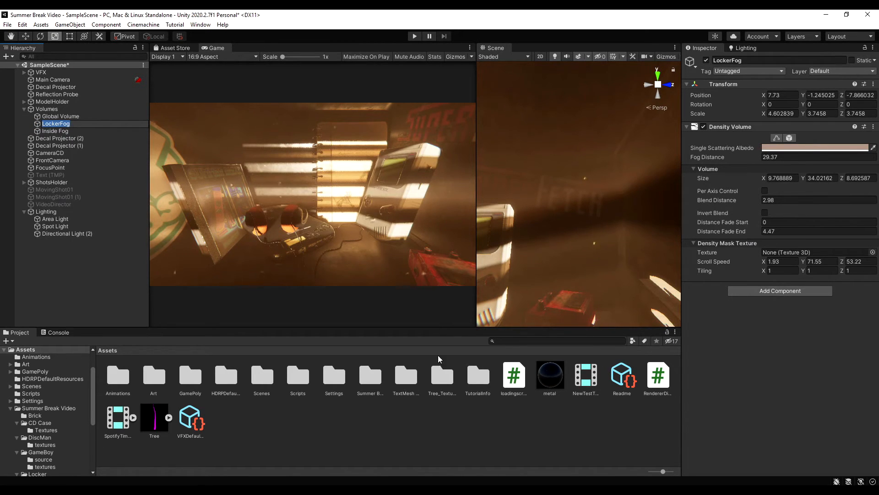
- Try the ButterFlies effect as the asset template of FloatingDust Cage in the VFX group and view it in the scene
{"action": "left_click", "coordinate": [24, 73]}
{"action": "left_click", "coordinate": [24, 72]}
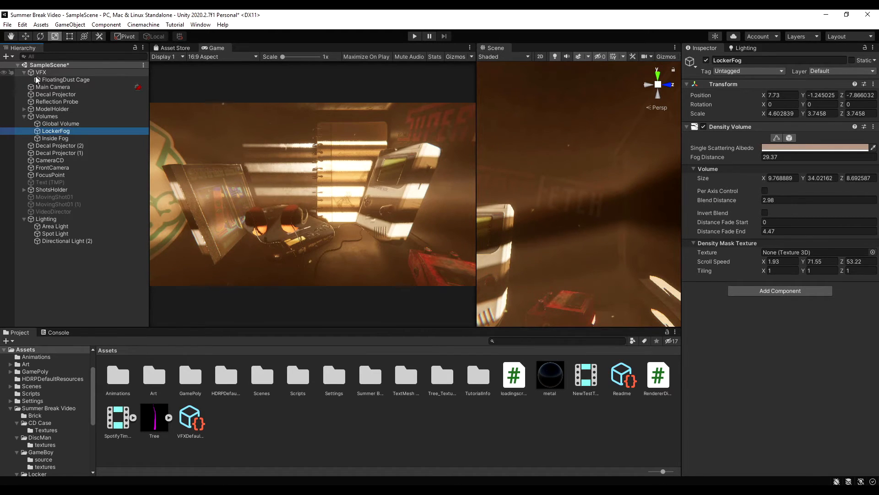
{"action": "left_click", "coordinate": [44, 79]}
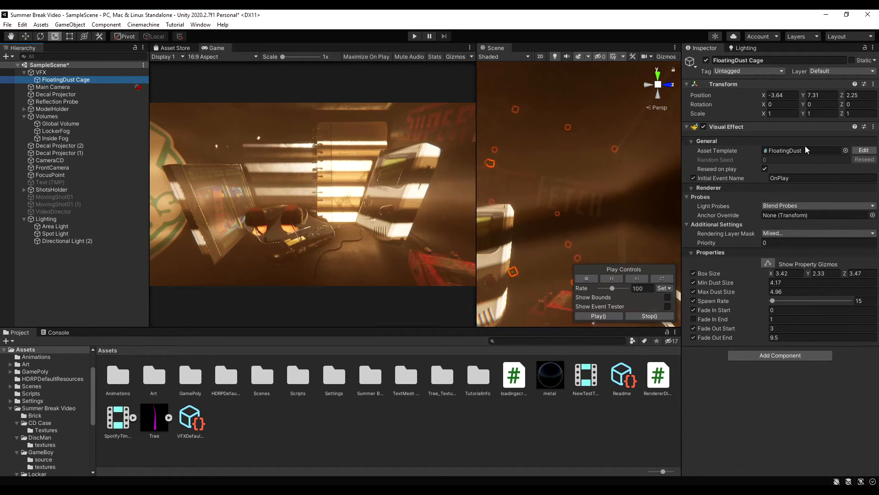
{"action": "left_click", "coordinate": [845, 150]}
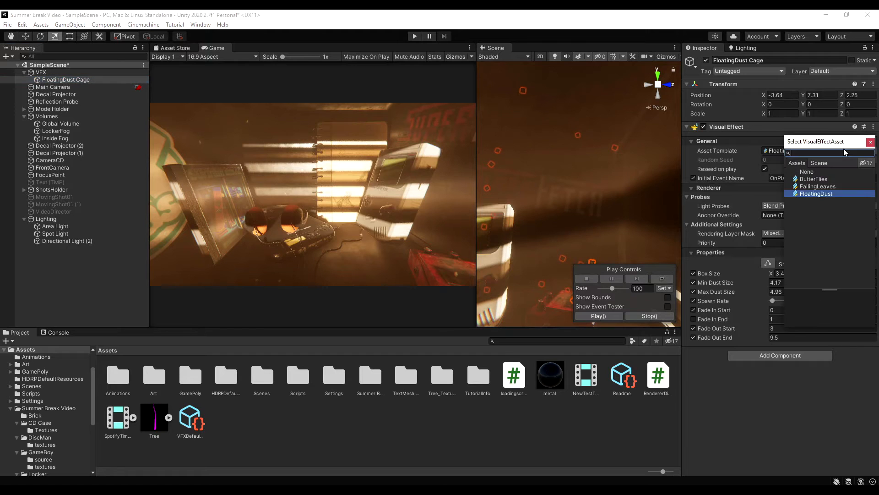
{"action": "left_click", "coordinate": [806, 179]}
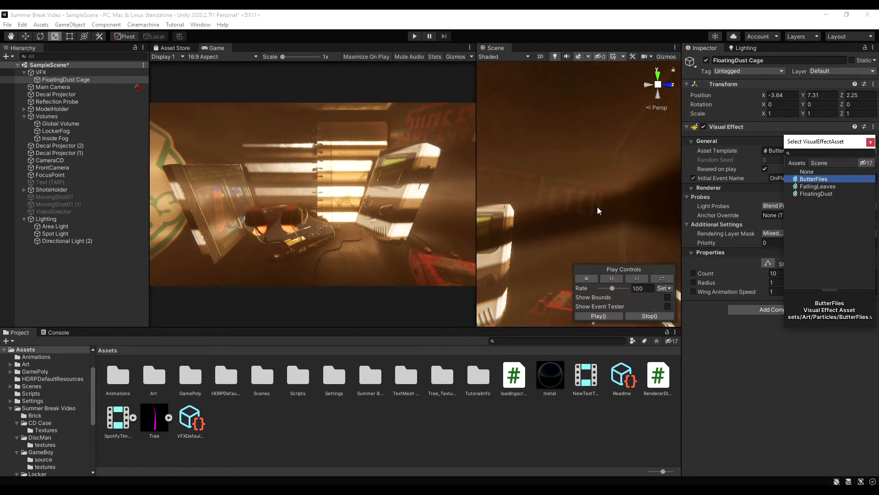
{"action": "right_click_drag", "start_coordinate": [597, 207], "coordinate": [495, 256]}
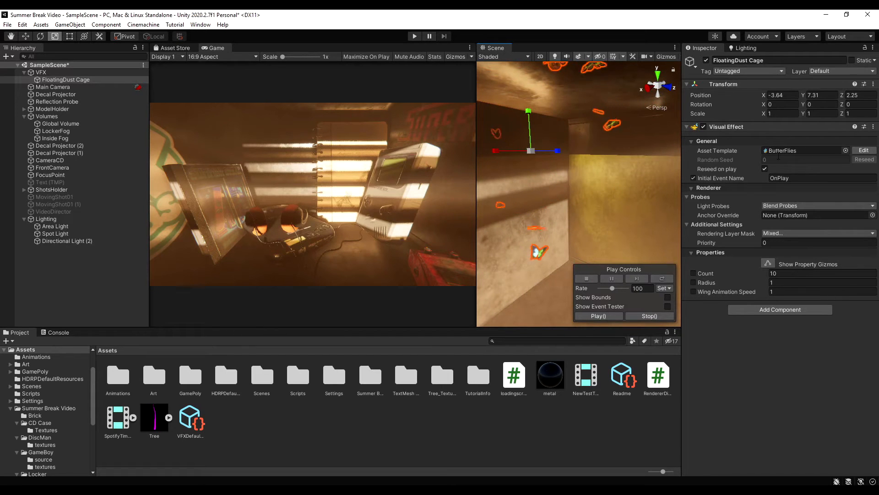
- Set the asset template of FloatingDust Cage back to FloatingDust and view the dust particles in the scene
{"action": "left_click", "coordinate": [846, 150]}
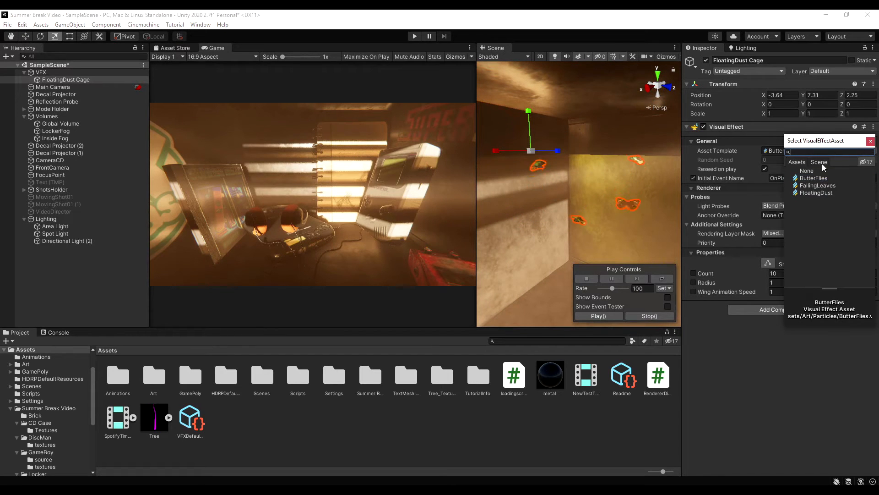
{"action": "left_click", "coordinate": [817, 193]}
{"action": "double_click", "coordinate": [810, 194]}
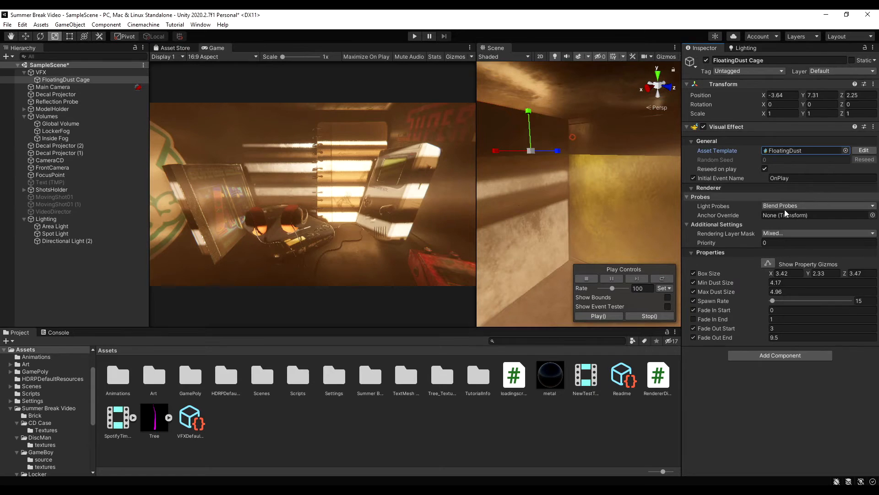
{"action": "right_click_drag", "start_coordinate": [599, 178], "coordinate": [578, 171]}
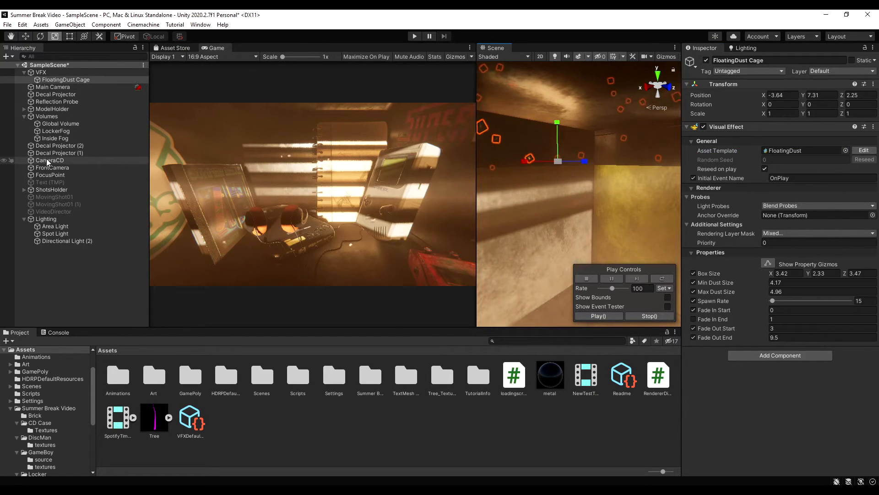
- Frame the first Decal Projector in the scene and shift it briefly to see how its sticker projects, undoing the move
{"action": "left_click", "coordinate": [24, 116]}
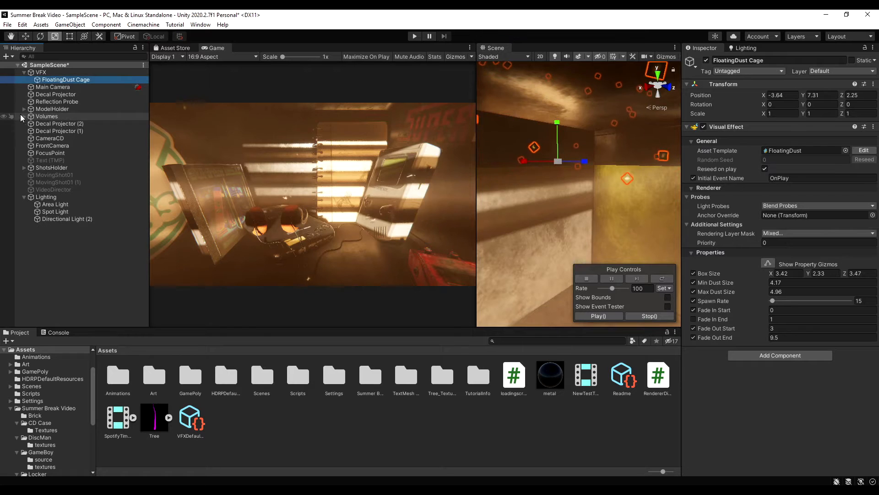
{"action": "left_click", "coordinate": [50, 94]}
{"action": "right_click", "coordinate": [538, 180]}
{"action": "key", "text": "f"}
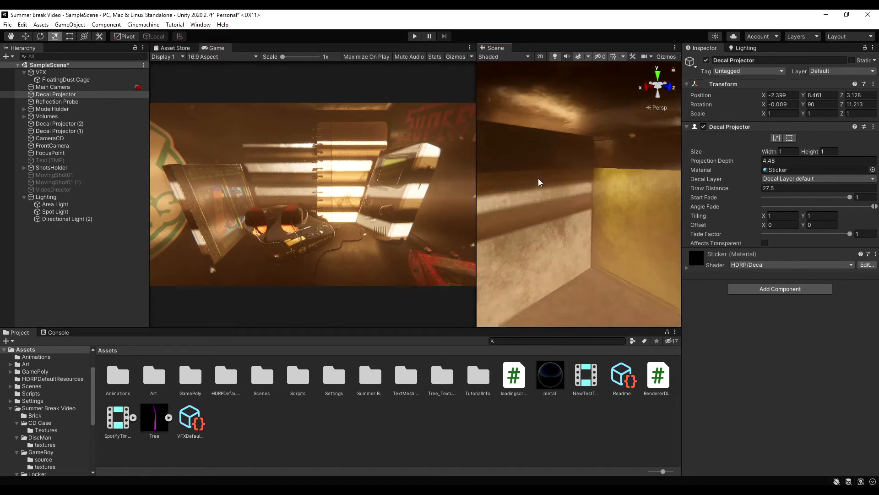
{"action": "key", "text": "w"}
{"action": "right_click_drag", "start_coordinate": [583, 181], "coordinate": [624, 252]}
{"action": "key", "text": "w"}
{"action": "key", "text": "f"}
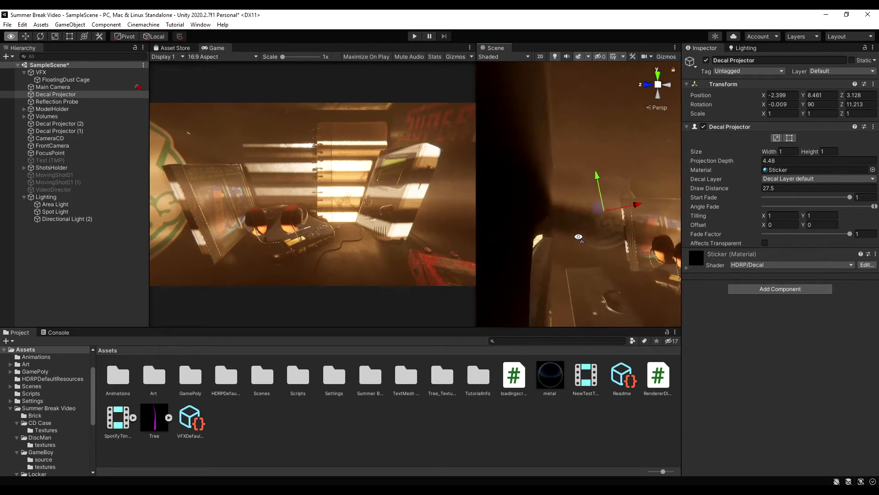
{"action": "left_click_drag", "start_coordinate": [575, 202], "coordinate": [596, 183]}
{"action": "key", "text": "ctrl+z"}
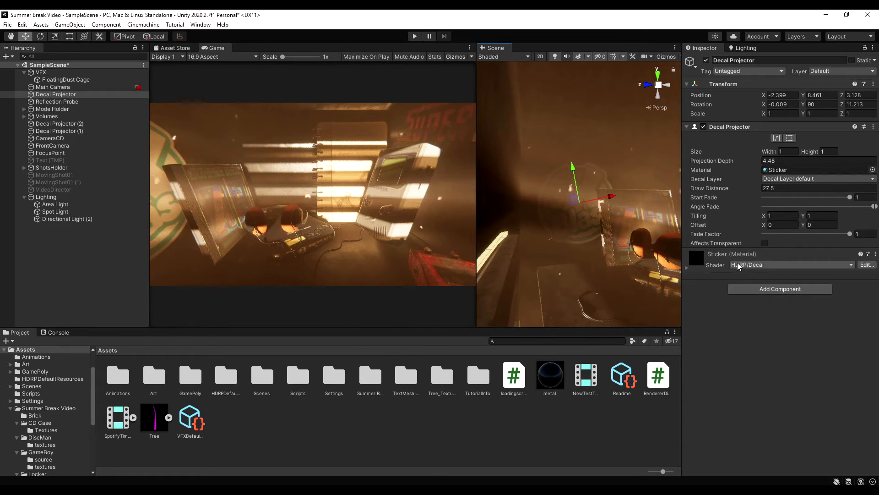
- Expand the Decal Projector's Sticker material and examine its surface options, surface inputs and sorting inputs
{"action": "left_click", "coordinate": [685, 268]}
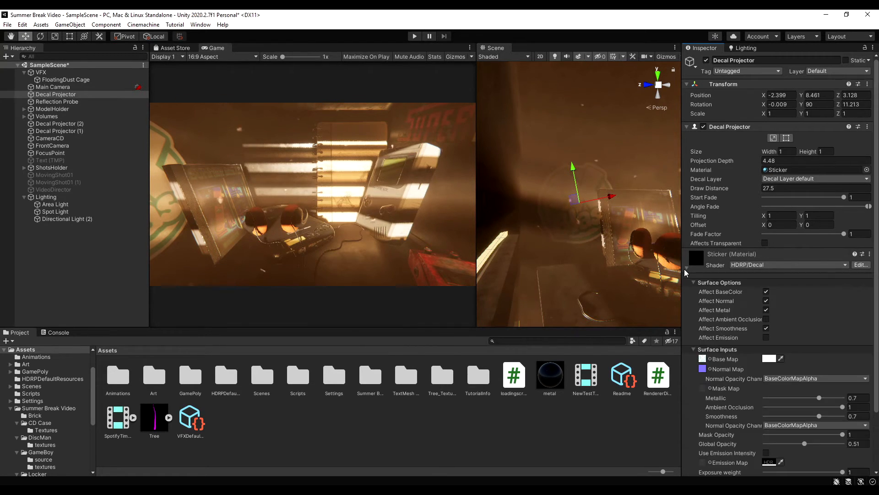
{"action": "scroll", "coordinate": [695, 321], "scroll_direction": "down", "scroll_amount": 3}
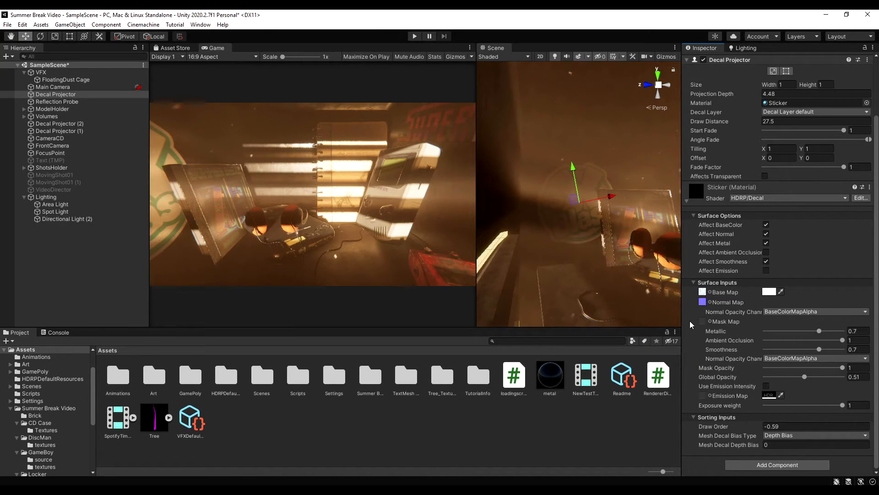
- Fly through the scene to view the decals projected on the locker walls around the Game Boy
{"action": "right_click_drag", "start_coordinate": [579, 215], "coordinate": [579, 215]}
{"action": "key", "text": "w"}
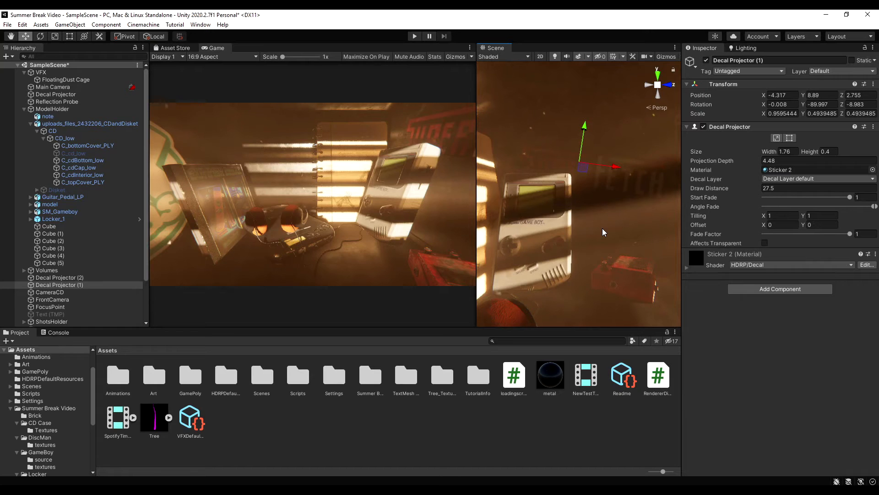
- Collapse the Lighting group, examine VideoDirector's Playable Director component and locate its VideoTimeline asset in the project
{"action": "scroll", "coordinate": [117, 240], "scroll_direction": "down", "scroll_amount": 3}
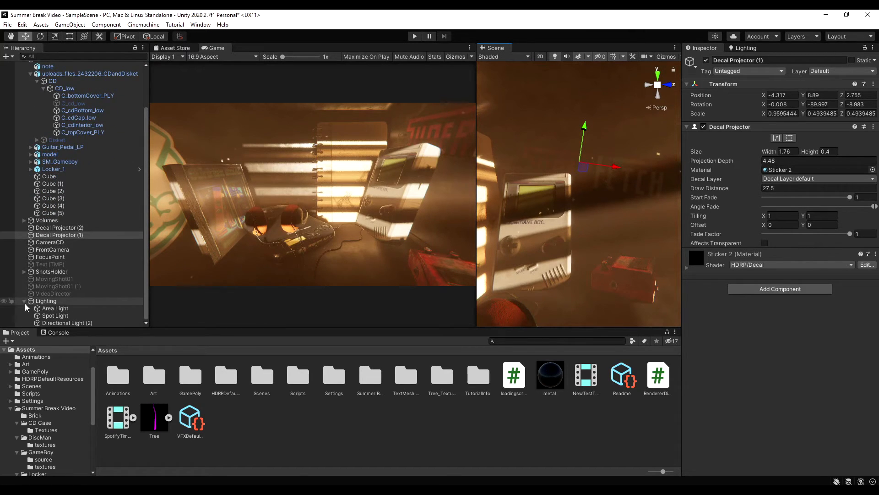
{"action": "left_click", "coordinate": [24, 301]}
{"action": "left_click", "coordinate": [53, 315]}
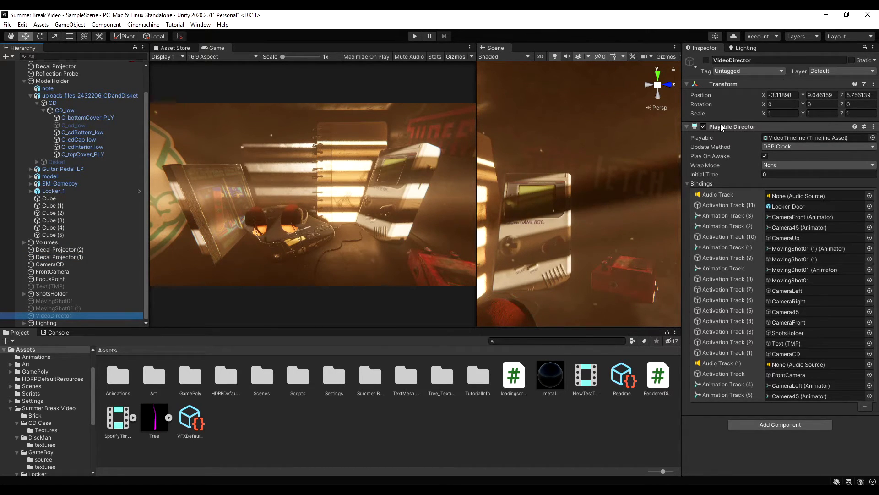
{"action": "left_click", "coordinate": [738, 130]}
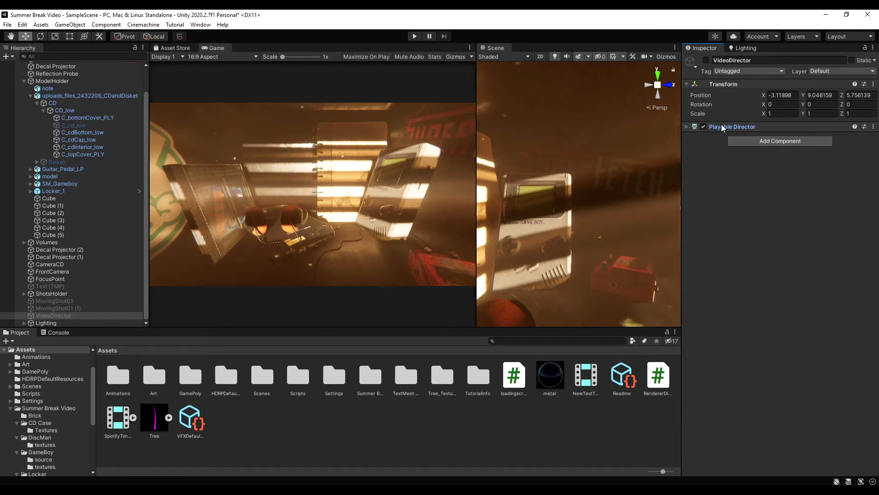
{"action": "left_click", "coordinate": [738, 128]}
{"action": "left_click", "coordinate": [789, 138]}
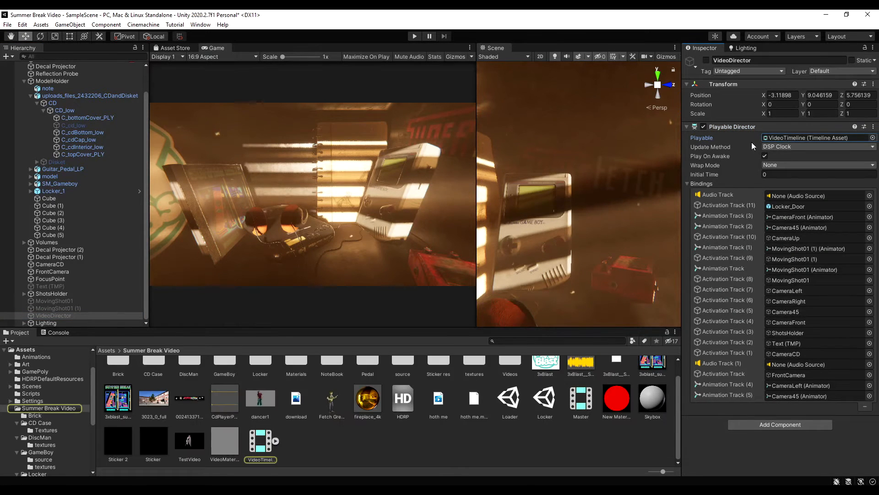
- Open the Timeline window beside the Scene view and enlarge it toward the Game view
{"action": "left_click", "coordinate": [209, 24]}
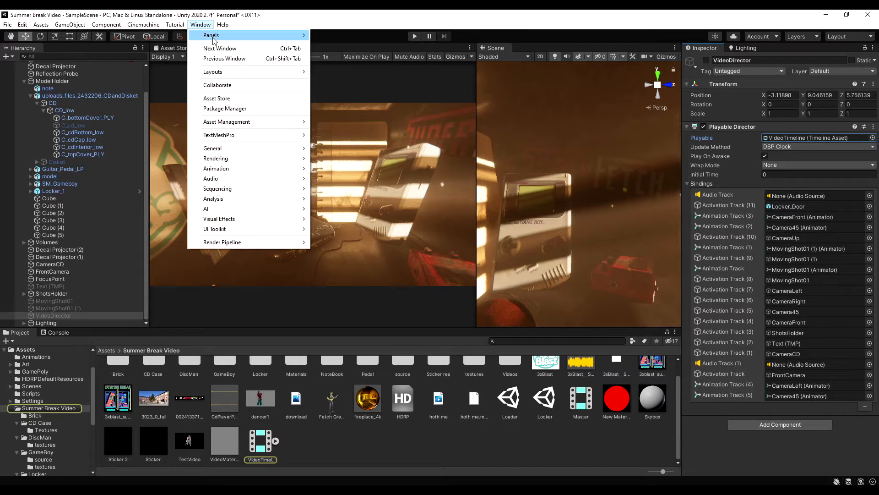
{"action": "mouse_move", "coordinate": [233, 173]}
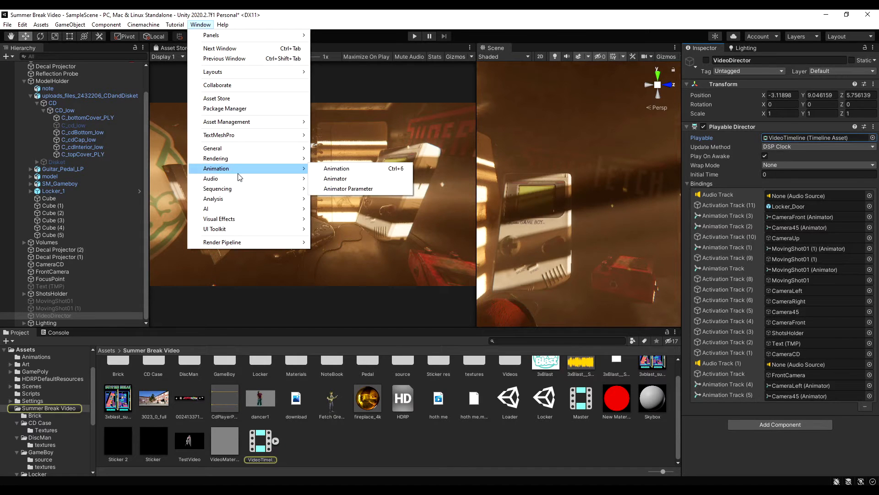
{"action": "mouse_move", "coordinate": [240, 188]}
{"action": "left_click", "coordinate": [326, 188]}
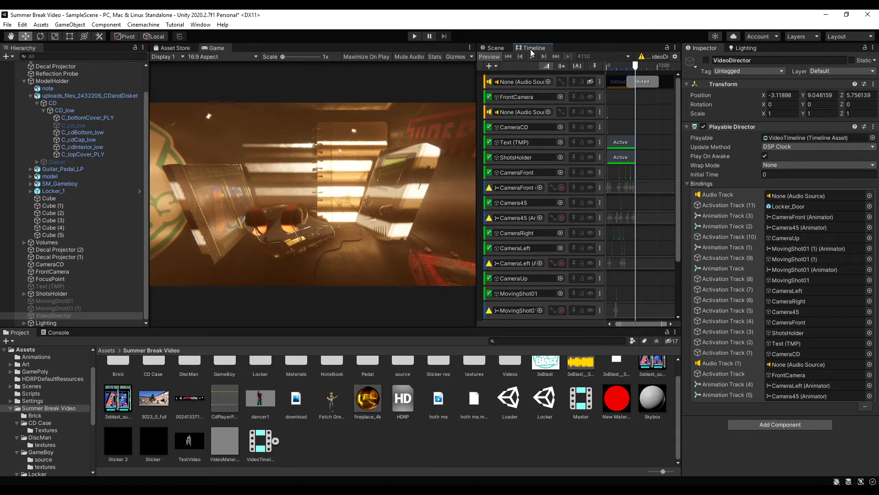
{"action": "left_click_drag", "start_coordinate": [477, 119], "coordinate": [363, 119]}
- Examine the audio, camera activation and animation tracks in VideoTimeline and the playable reference on VideoDirector
{"action": "scroll", "coordinate": [539, 114], "scroll_direction": "down", "scroll_amount": 3}
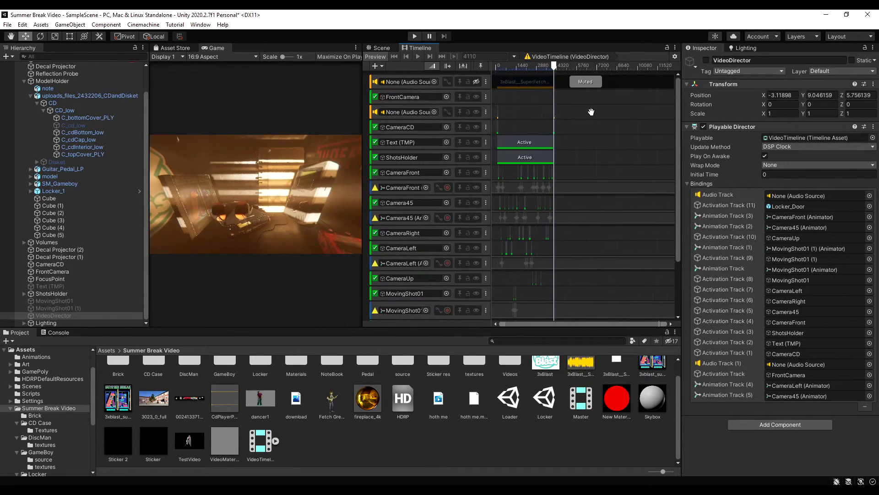
{"action": "scroll", "coordinate": [591, 112], "scroll_direction": "up", "scroll_amount": 5}
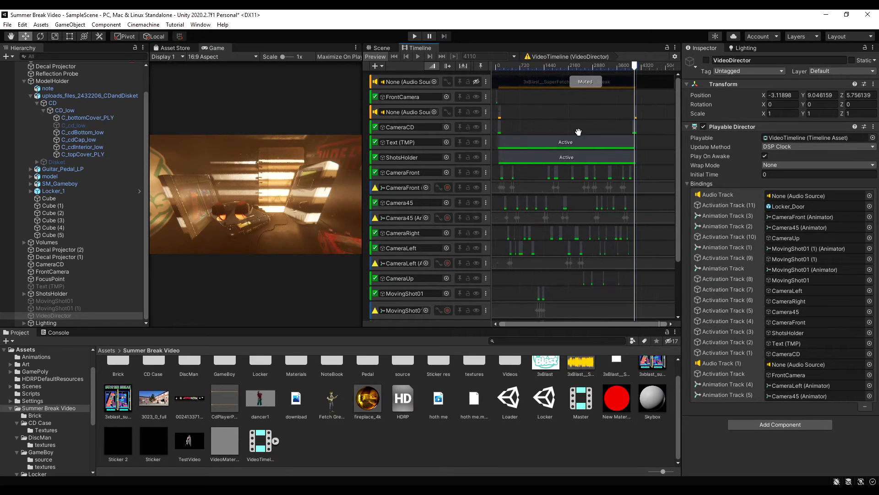
{"action": "middle_click_drag", "start_coordinate": [578, 132], "coordinate": [575, 77]}
{"action": "middle_click_drag", "start_coordinate": [510, 221], "coordinate": [581, 222]}
{"action": "scroll", "coordinate": [576, 240], "scroll_direction": "down", "scroll_amount": 2}
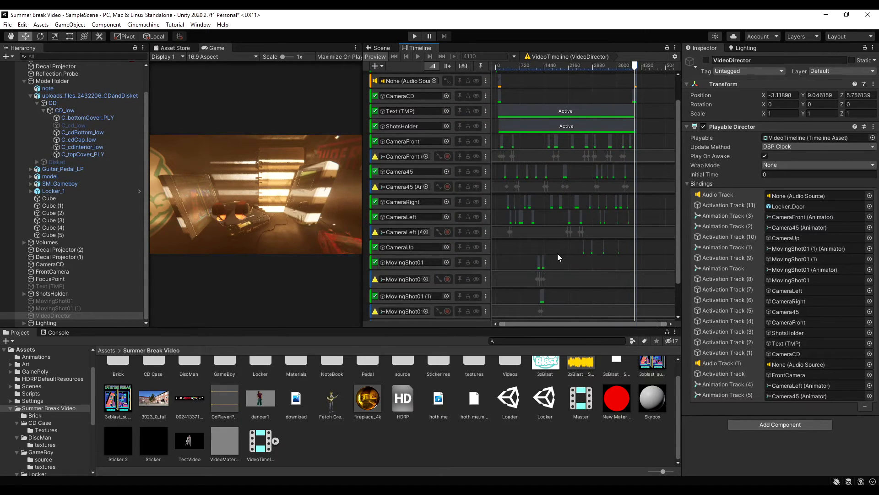
{"action": "left_click", "coordinate": [59, 316]}
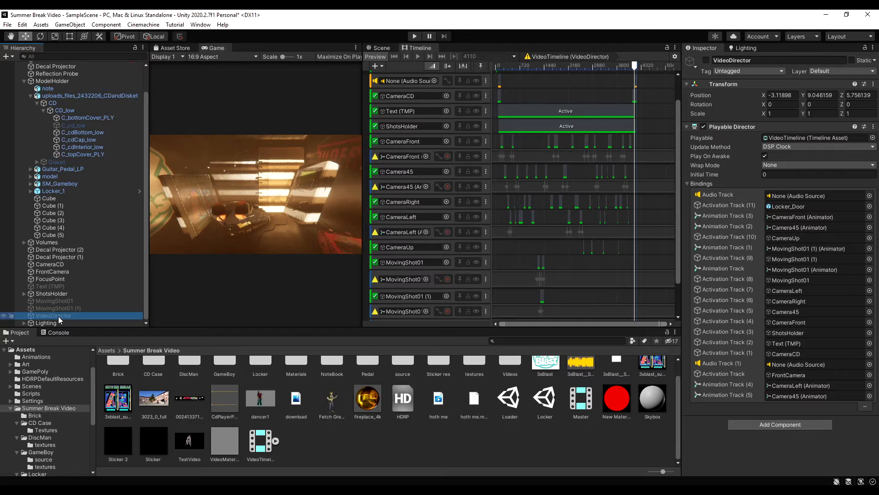
{"action": "left_click", "coordinate": [791, 137]}
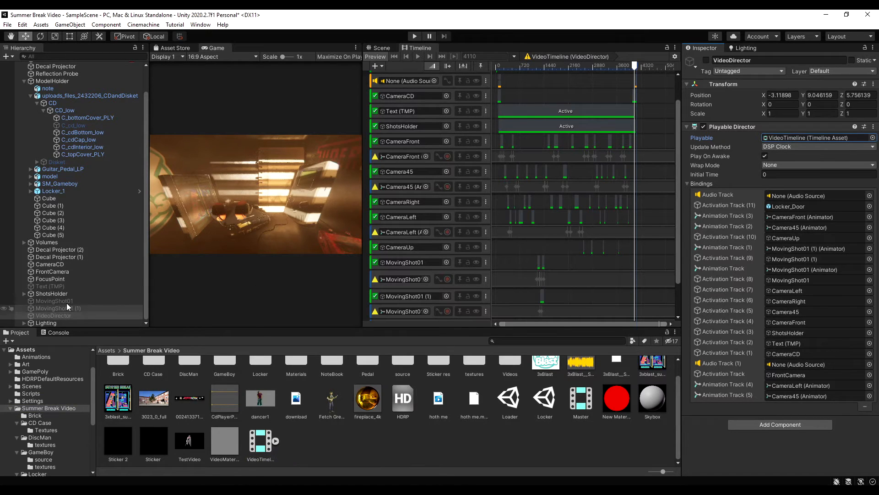
- Create an empty game object in the scene and name it New Director
{"action": "left_click", "coordinate": [11, 57]}
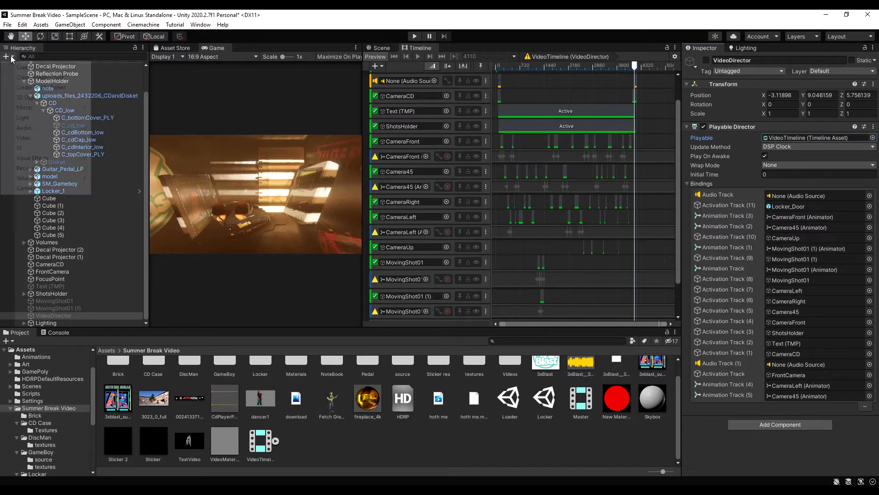
{"action": "left_click", "coordinate": [28, 67]}
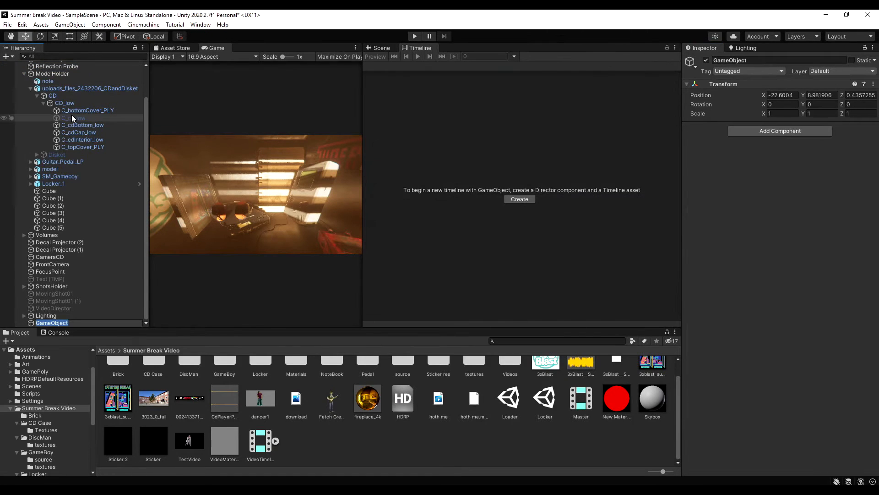
{"action": "type", "text": "New Director"}
{"action": "key", "text": "Return"}
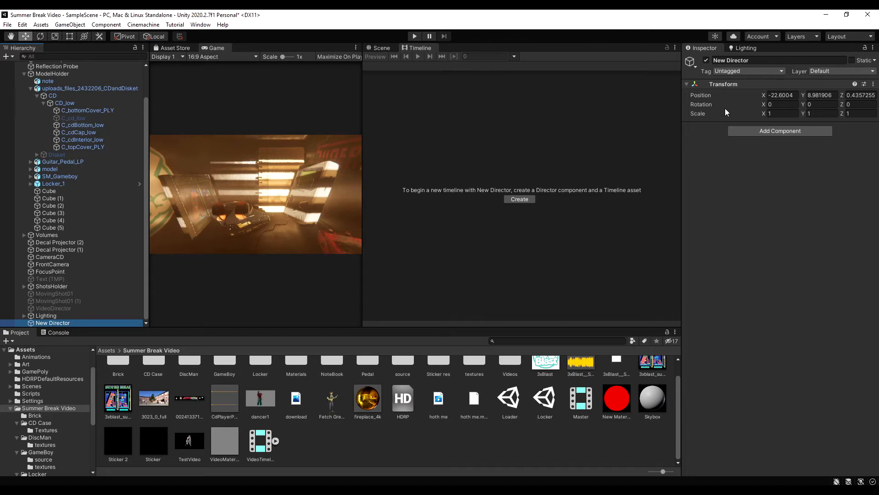
- Add a Playable Director component to New Director
{"action": "left_click", "coordinate": [771, 131]}
{"action": "type", "text": "playabl"}
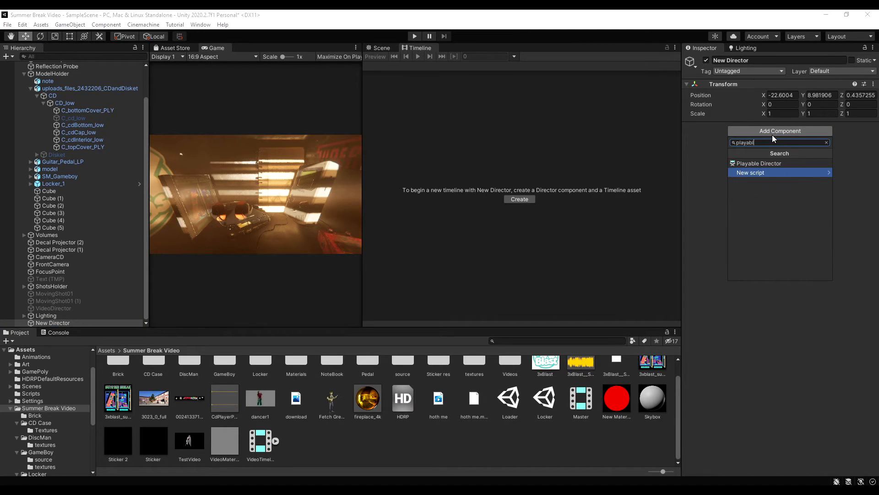
{"action": "left_click", "coordinate": [770, 165]}
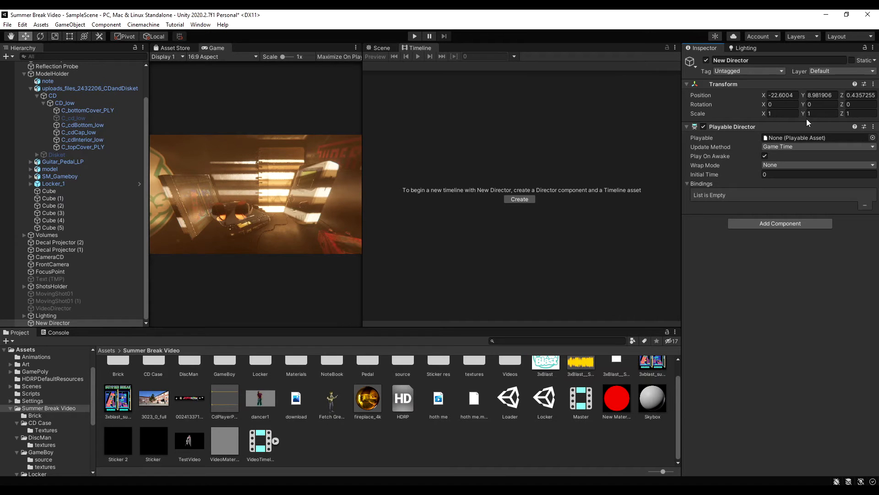
- Create a timeline asset for New Director and save it as NewTestPlayable in the Summer Break Video folder
{"action": "left_click", "coordinate": [529, 199]}
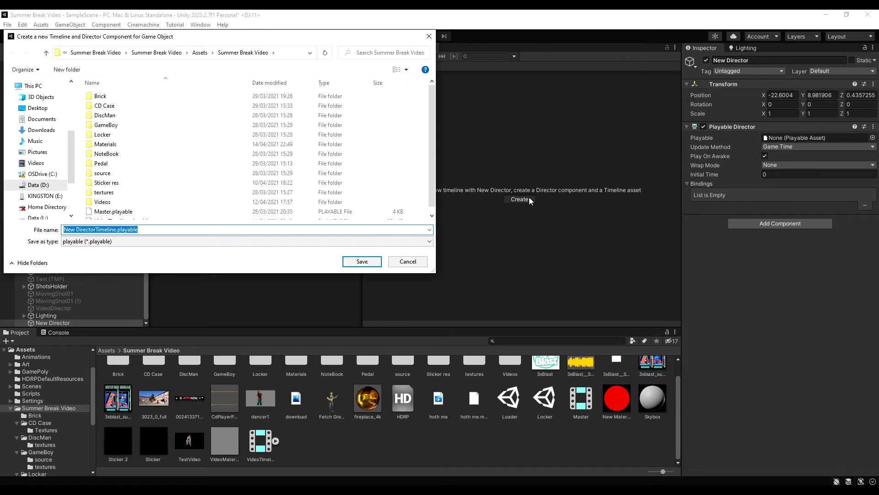
{"action": "type", "text": "NewTestPlayable"}
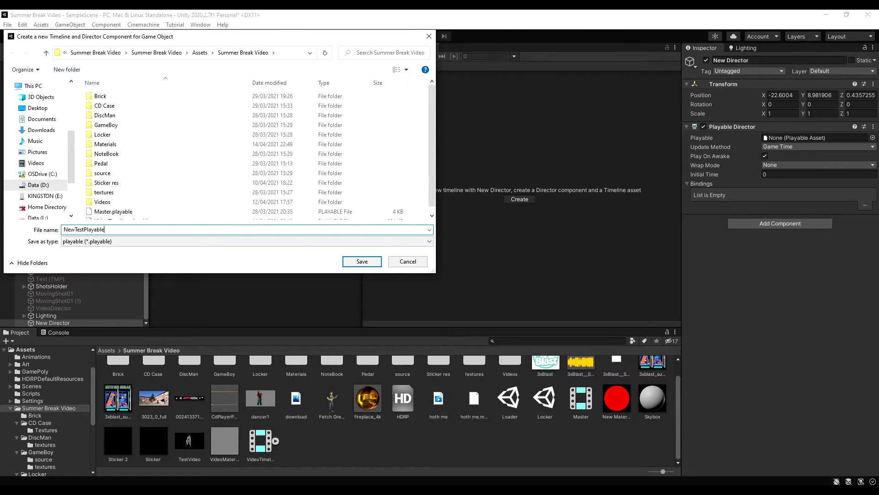
{"action": "key", "text": "Return"}
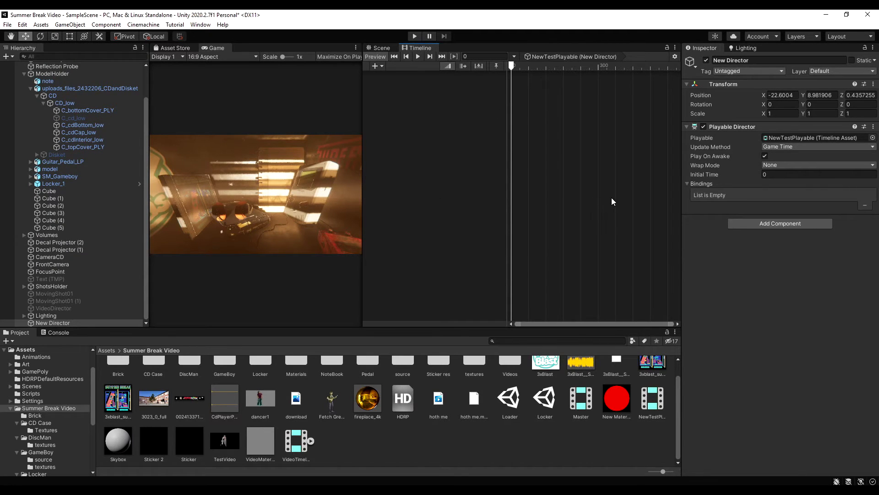
- Switch New Director's update method between DSP Clock and Game Time, finishing on DSP Clock
{"action": "left_click", "coordinate": [775, 150]}
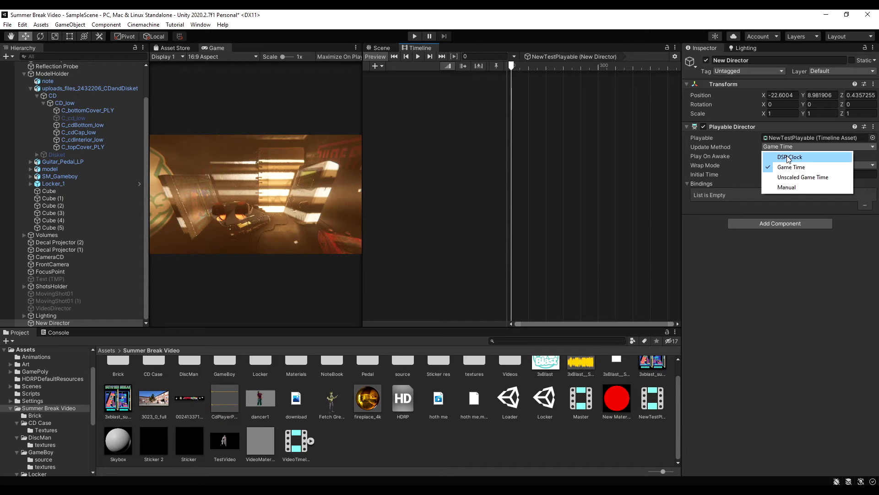
{"action": "left_click", "coordinate": [793, 157]}
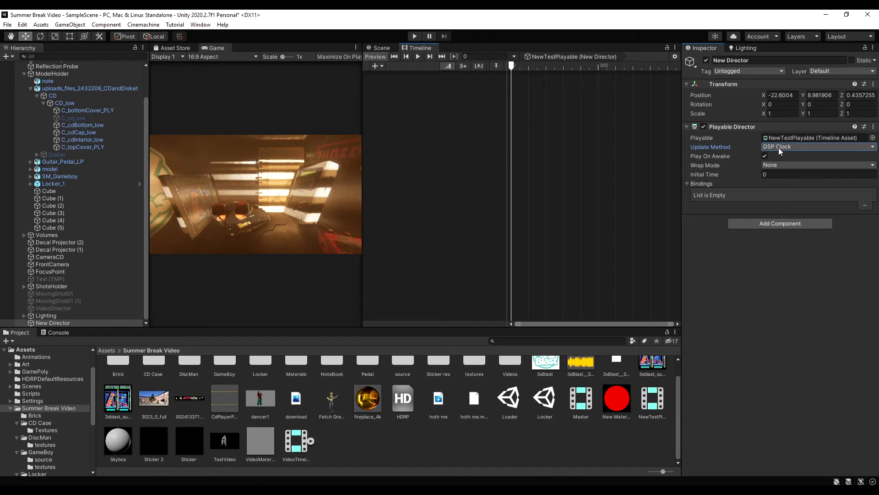
{"action": "left_click", "coordinate": [779, 148]}
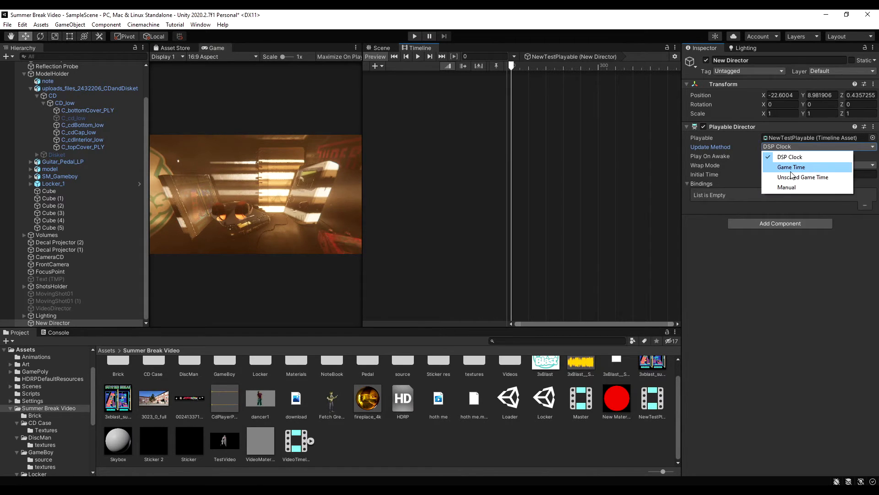
{"action": "left_click", "coordinate": [784, 164]}
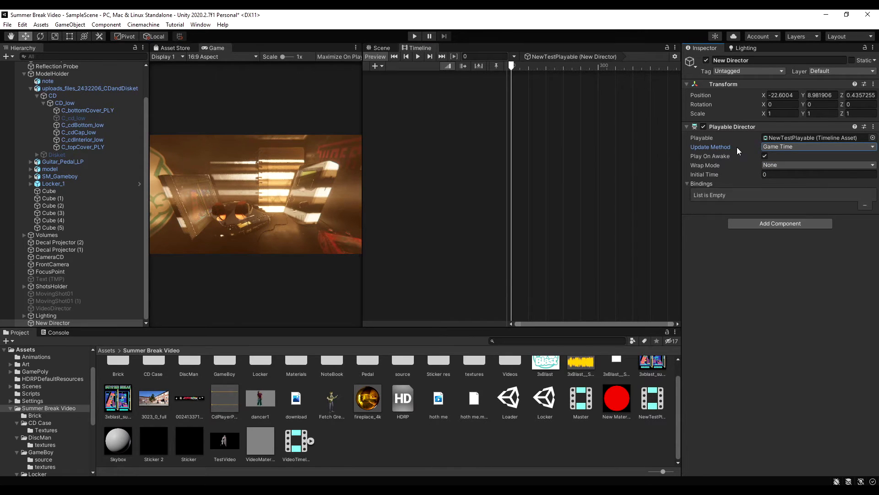
{"action": "left_click", "coordinate": [788, 147]}
{"action": "left_click", "coordinate": [793, 157]}
- Narrow the Inspector to give the Timeline window more room
{"action": "left_click_drag", "start_coordinate": [680, 183], "coordinate": [713, 183]}
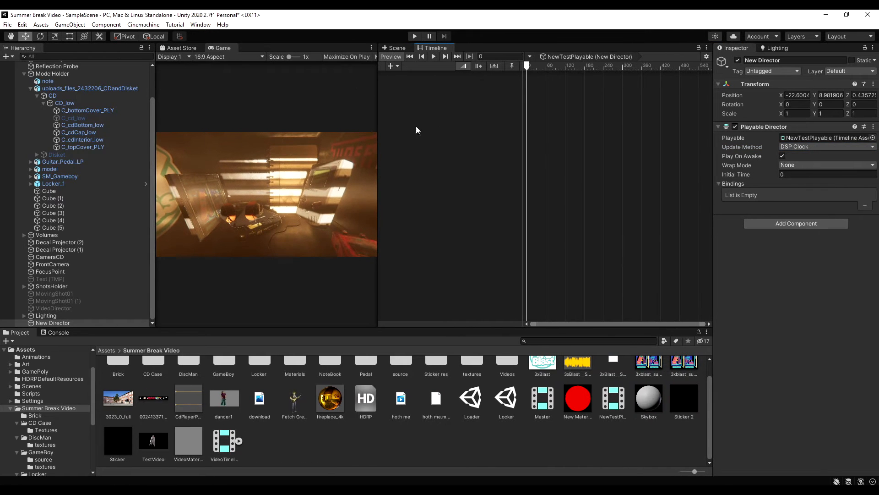
{"action": "left_click", "coordinate": [201, 24]}
{"action": "mouse_move", "coordinate": [233, 190]}
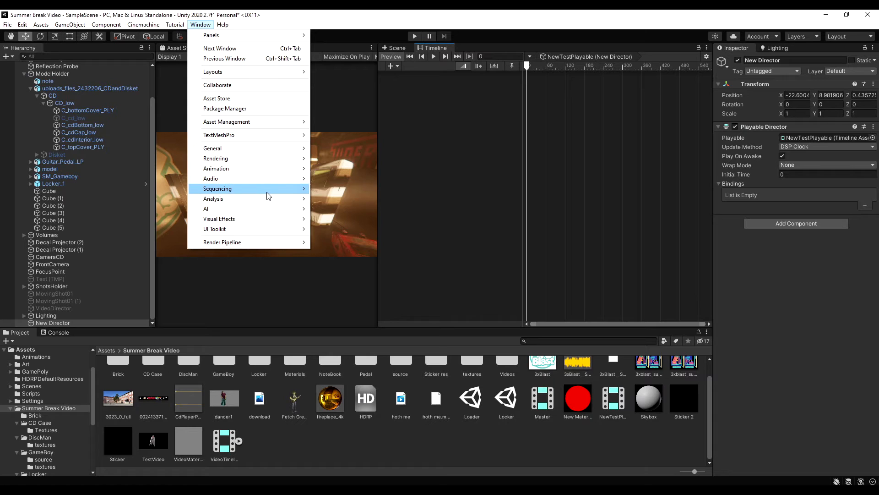
{"action": "mouse_move", "coordinate": [267, 192]}
{"action": "left_click", "coordinate": [481, 135]}
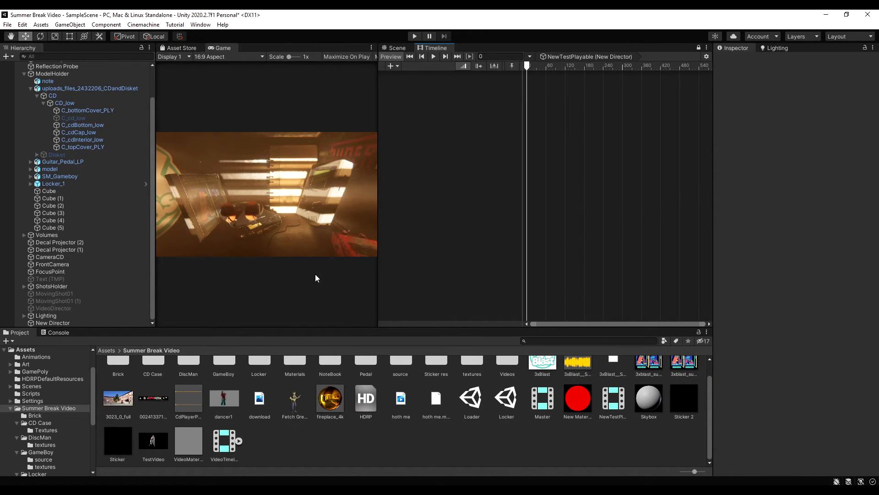
- Select New Director, Text (TMP), FocusPoint and CameraCD in turn to check how the locked Timeline responds to selection changes
{"action": "left_click", "coordinate": [68, 322]}
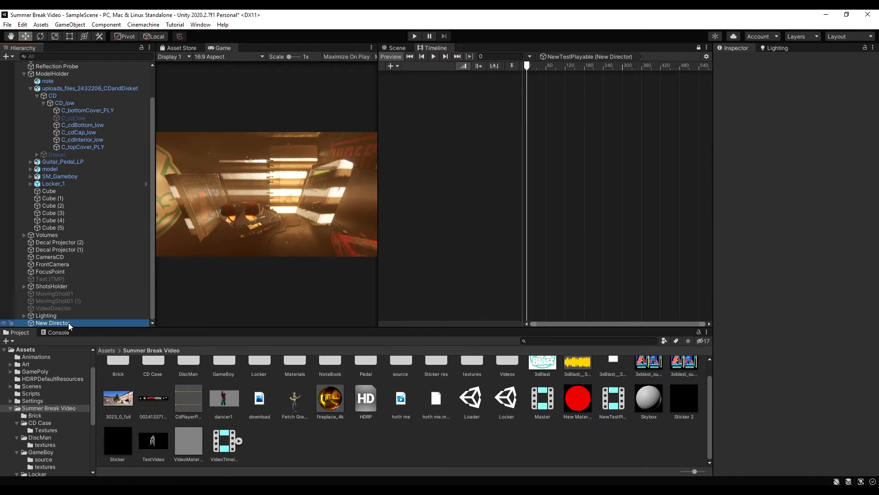
{"action": "left_click", "coordinate": [60, 278]}
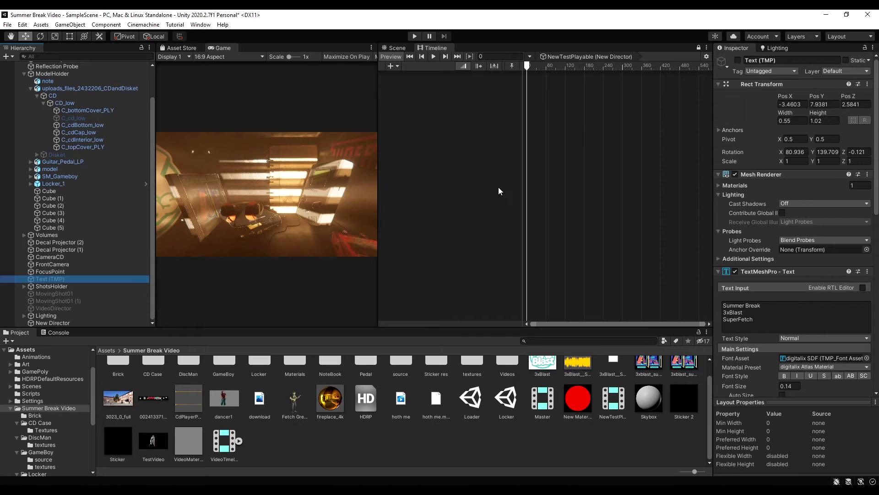
{"action": "left_click", "coordinate": [59, 270]}
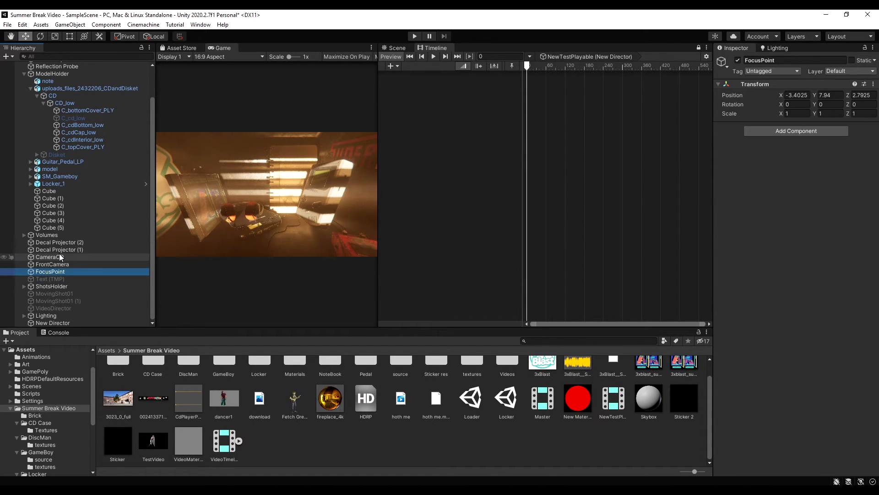
{"action": "left_click", "coordinate": [60, 256]}
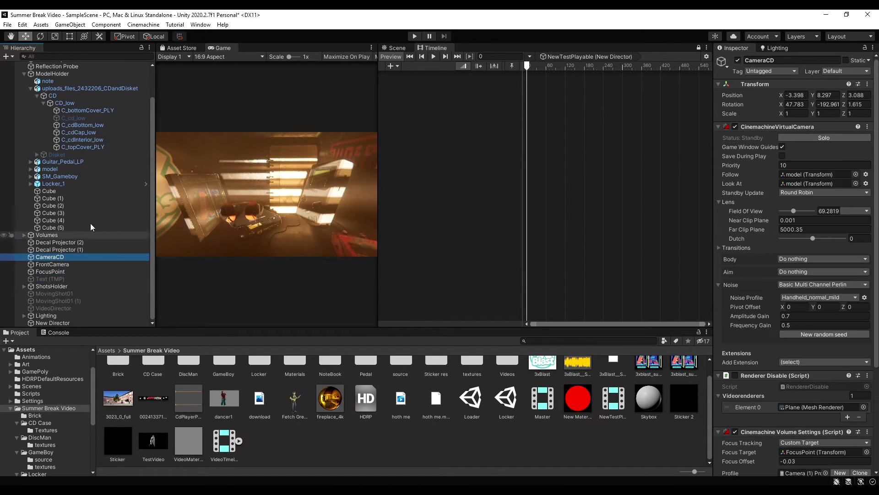
- Unlock the Timeline and select Decal Projector (1), FrontCamera, FocusPoint and Volumes to check how it responds to selection changes
{"action": "left_click", "coordinate": [699, 48]}
{"action": "left_click", "coordinate": [68, 250]}
{"action": "left_click", "coordinate": [63, 265]}
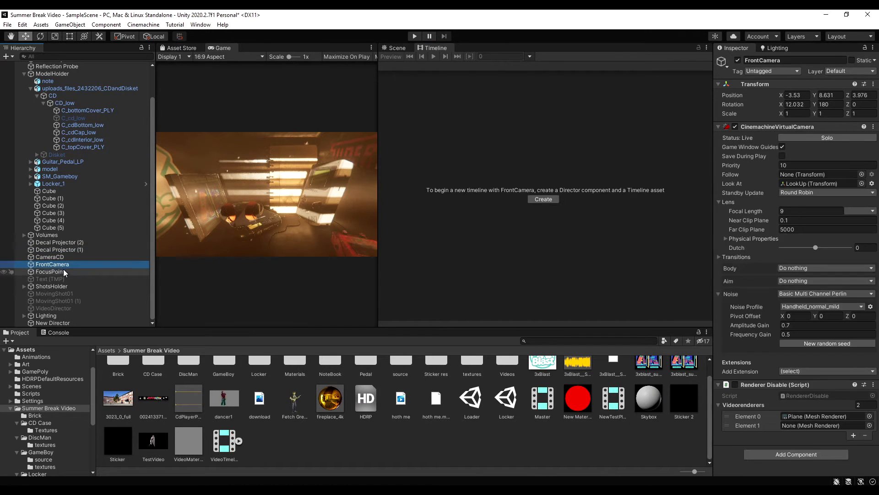
{"action": "left_click", "coordinate": [63, 272]}
{"action": "left_click", "coordinate": [75, 236]}
- Select New Director again and lock the Timeline to its NewTestPlayable timeline
{"action": "left_click", "coordinate": [58, 323]}
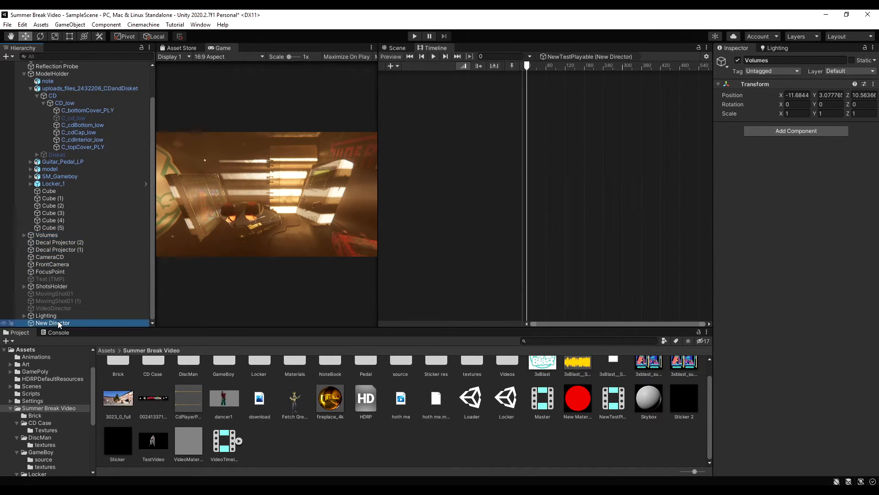
{"action": "left_click", "coordinate": [699, 48]}
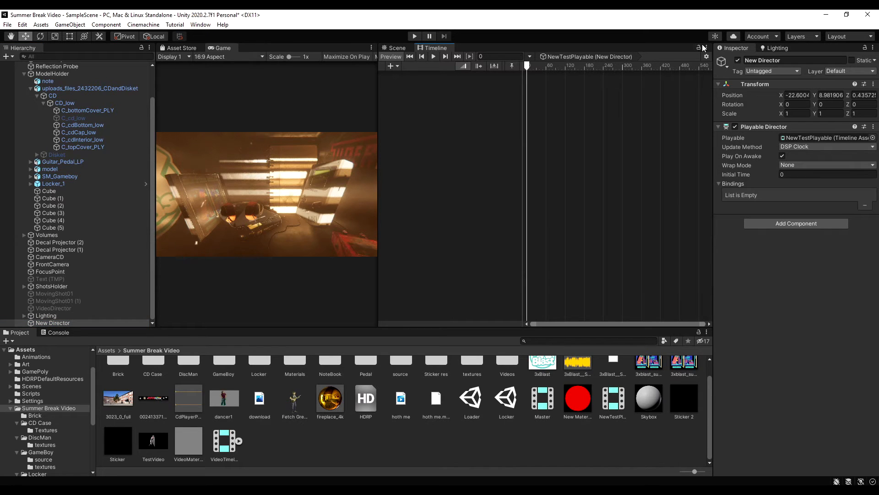
- Lock the NewTestPlayable timeline, add the 3xBlast SuperFetch Summer Break song as an audio track, and play-test the scene
{"action": "left_click", "coordinate": [700, 48]}
{"action": "left_click_drag", "start_coordinate": [578, 374], "coordinate": [497, 82]}
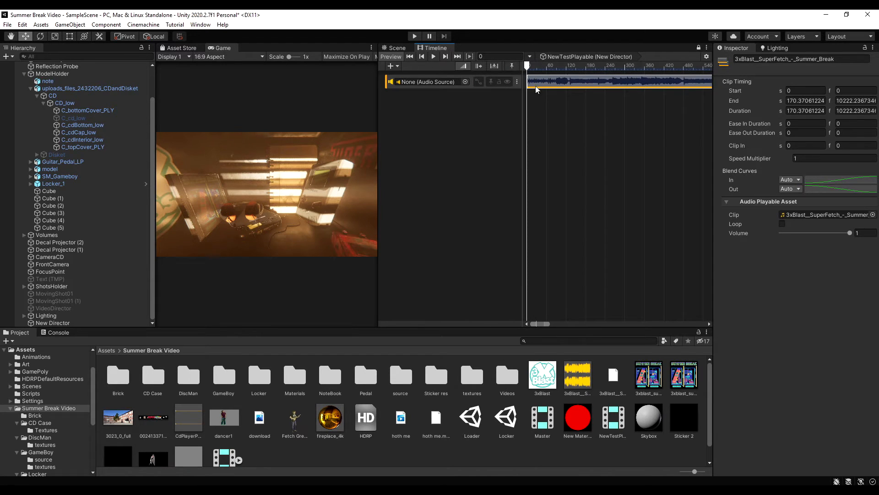
{"action": "key", "text": "ctrl+p"}
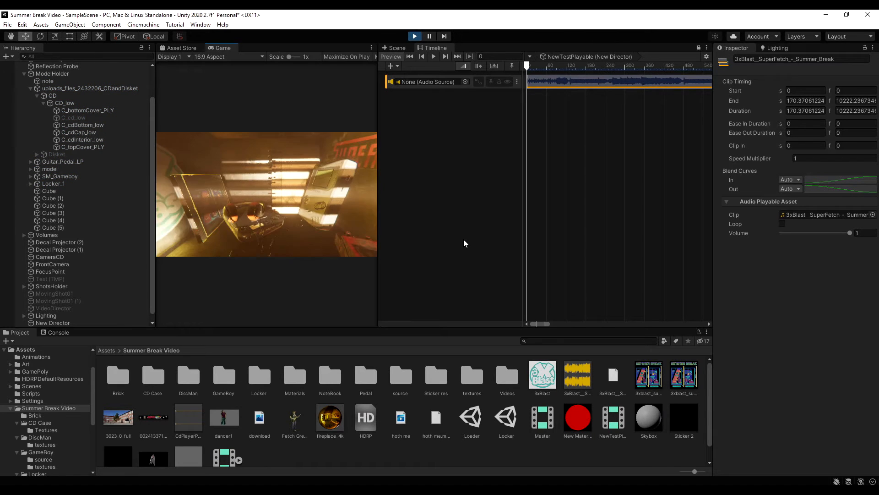
{"action": "left_click", "coordinate": [414, 36]}
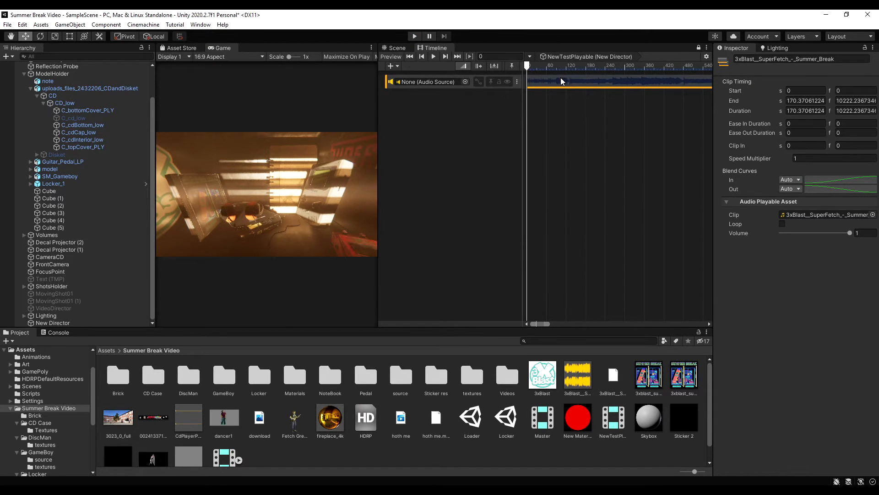
- Move the audio clip to start at frame 25 and mute its track
{"action": "mouse_move", "coordinate": [560, 78]}
{"action": "left_mouse_down"}
{"action": "mouse_move", "coordinate": [579, 78]}
{"action": "mouse_move", "coordinate": [568, 79]}
{"action": "left_mouse_up"}
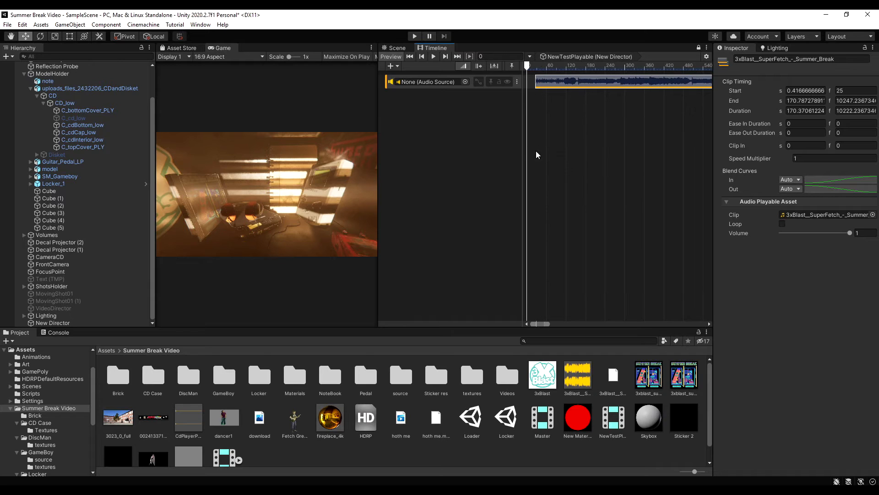
{"action": "left_click", "coordinate": [507, 82]}
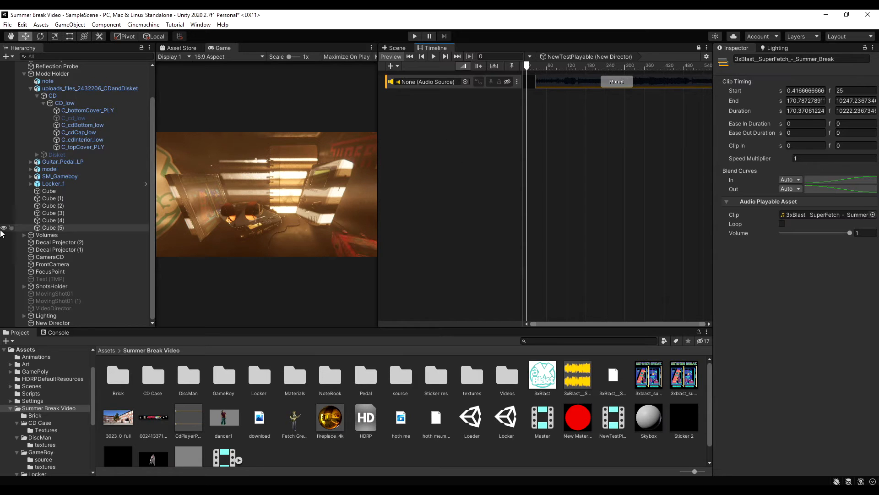
- Expand ShotsHolder in the scene hierarchy and deactivate the object
{"action": "left_click", "coordinate": [24, 286]}
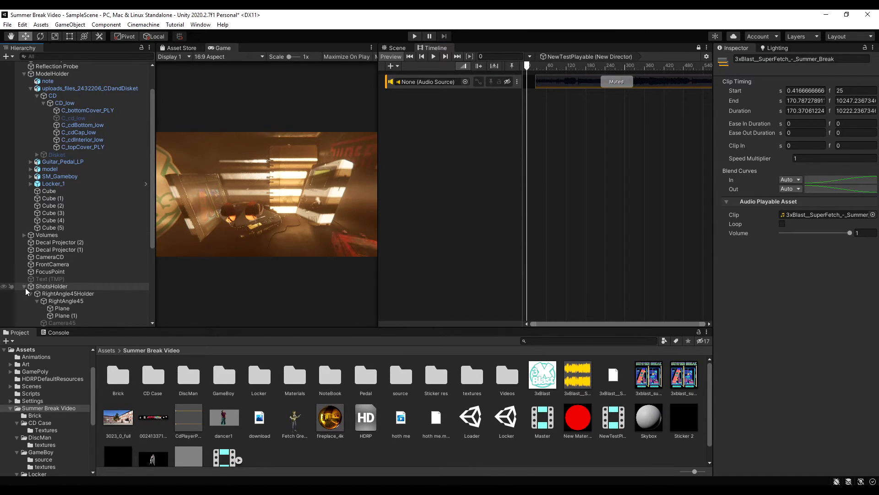
{"action": "scroll", "coordinate": [26, 287], "scroll_direction": "down", "scroll_amount": 5}
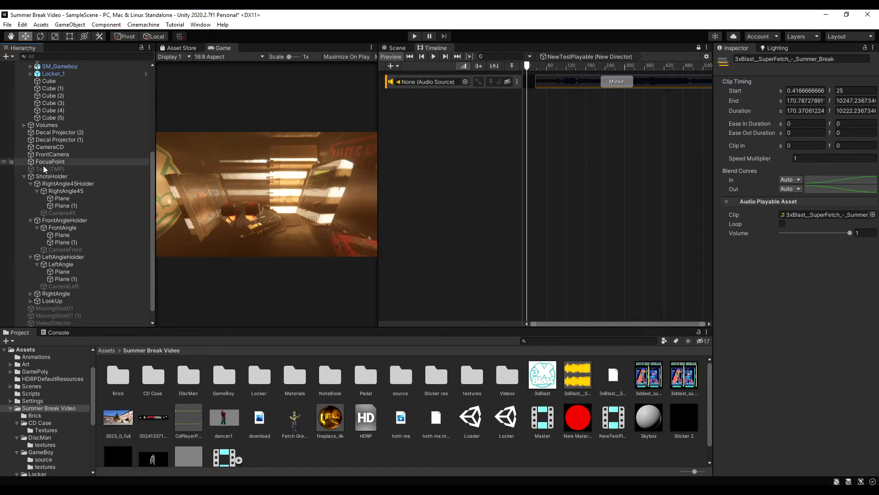
{"action": "left_click", "coordinate": [53, 176]}
{"action": "left_click", "coordinate": [735, 61]}
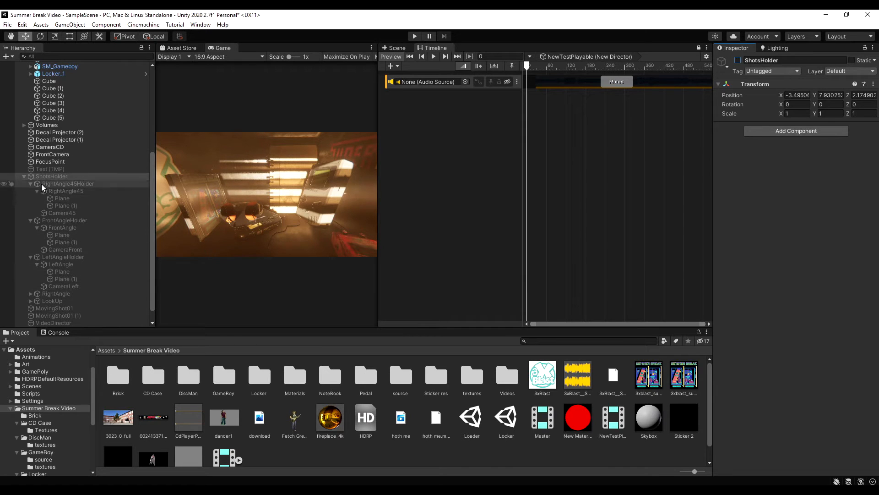
- Add an Activation Track for ShotsHolder to the timeline
{"action": "left_click_drag", "start_coordinate": [43, 187], "coordinate": [468, 170]}
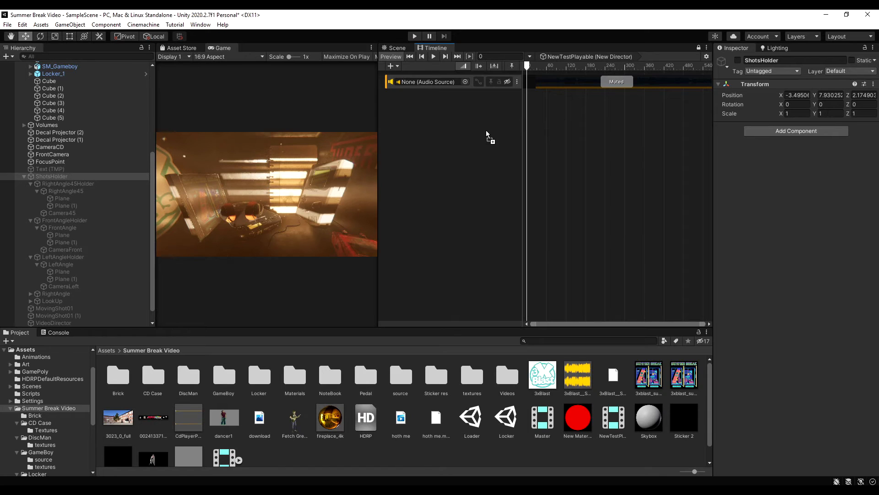
{"action": "left_click_drag", "start_coordinate": [486, 133], "coordinate": [501, 120]}
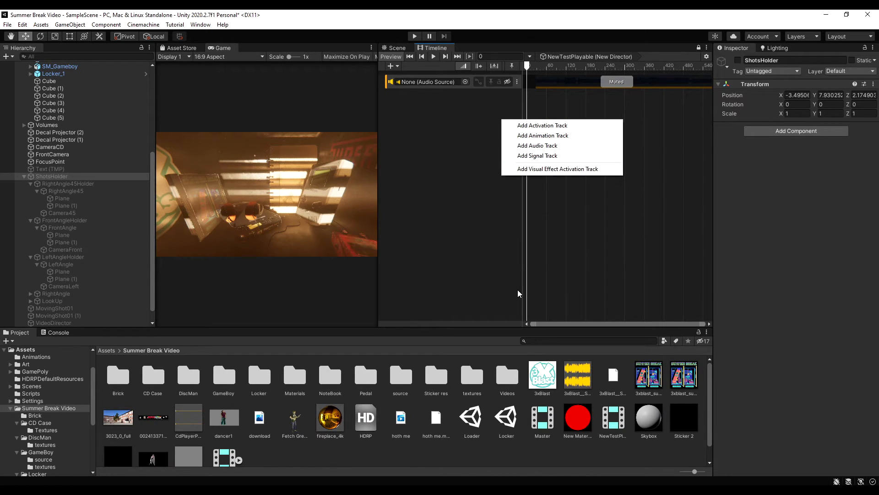
{"action": "left_click", "coordinate": [579, 125]}
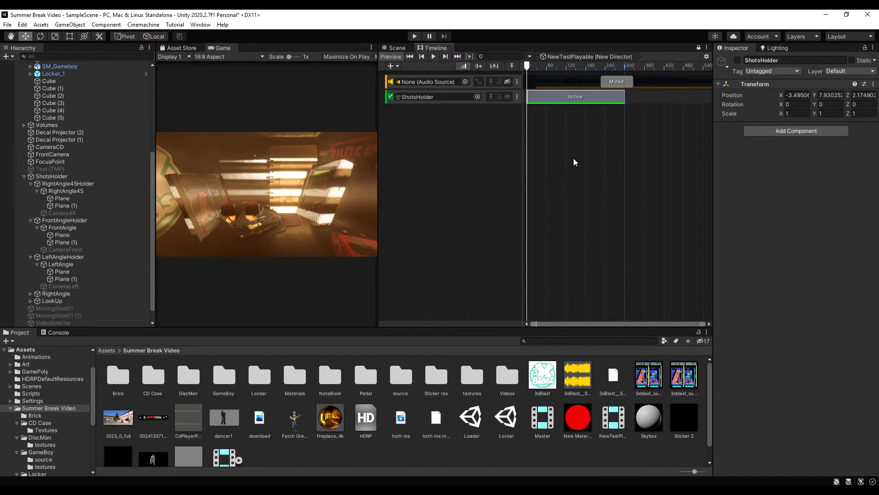
- Align the ShotsHolder activation clip with the audio clip's start at frame 25 and unmute the audio track
{"action": "left_click", "coordinate": [551, 98]}
{"action": "left_click_drag", "start_coordinate": [567, 97], "coordinate": [546, 99]}
{"action": "left_click", "coordinate": [509, 82]}
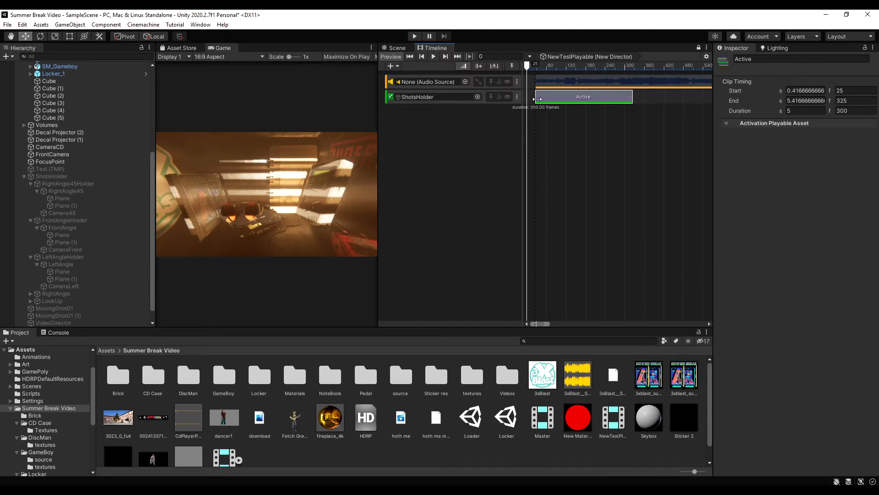
- Move the playhead to frame 357 and extend the ShotsHolder activation clip to the end of the audio clip, about frame 10247
{"action": "mouse_move", "coordinate": [528, 66]}
{"action": "left_mouse_down"}
{"action": "mouse_move", "coordinate": [539, 67]}
{"action": "mouse_move", "coordinate": [527, 68]}
{"action": "left_mouse_up"}
{"action": "left_click_drag", "start_coordinate": [528, 67], "coordinate": [644, 67]}
{"action": "scroll", "coordinate": [634, 121], "scroll_direction": "down", "scroll_amount": 1}
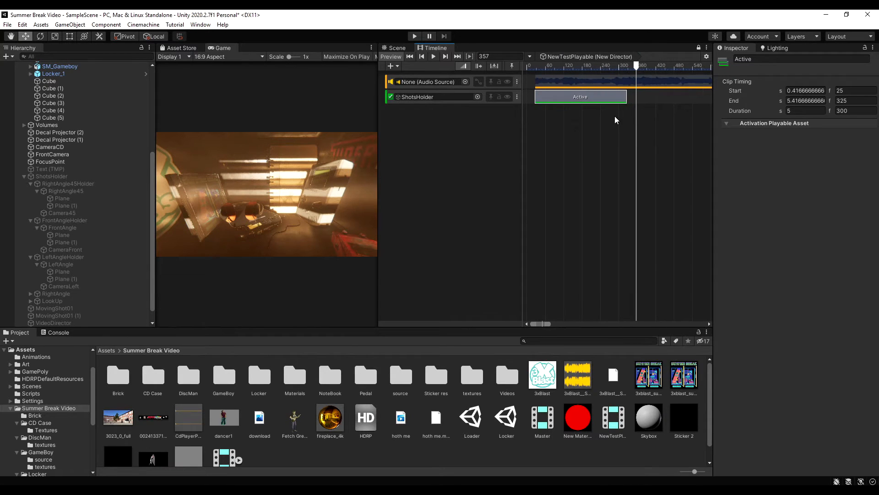
{"action": "scroll", "coordinate": [586, 193], "scroll_direction": "down", "scroll_amount": 4}
{"action": "scroll", "coordinate": [555, 235], "scroll_direction": "down", "scroll_amount": 5}
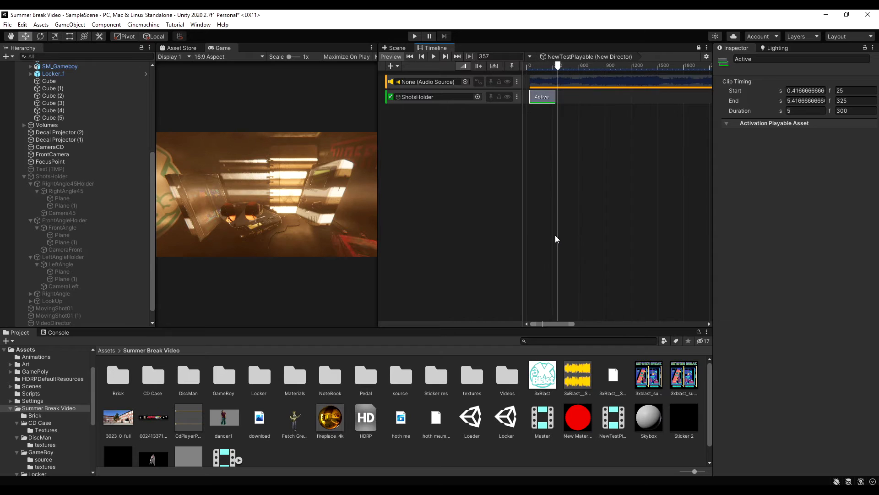
{"action": "scroll", "coordinate": [554, 230], "scroll_direction": "down", "scroll_amount": 1}
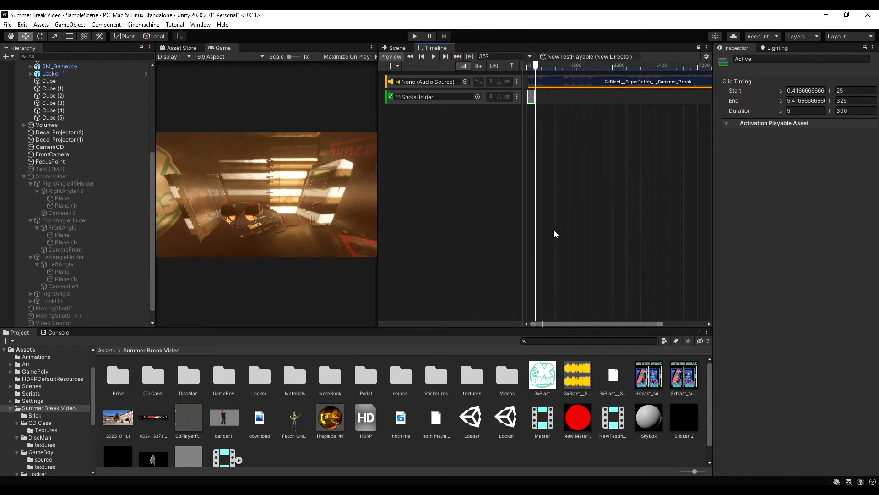
{"action": "scroll", "coordinate": [553, 231], "scroll_direction": "down", "scroll_amount": 1}
{"action": "scroll", "coordinate": [536, 101], "scroll_direction": "down", "scroll_amount": 1}
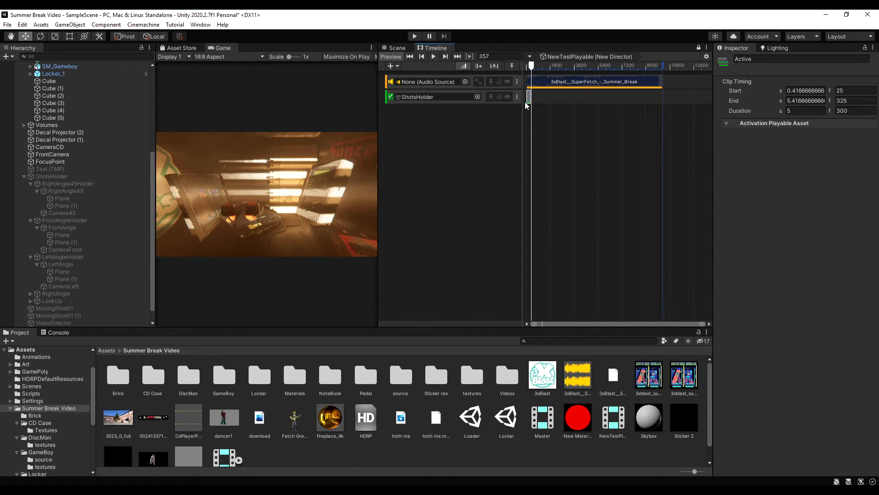
{"action": "scroll", "coordinate": [525, 102], "scroll_direction": "down", "scroll_amount": 1}
{"action": "left_click_drag", "start_coordinate": [529, 97], "coordinate": [639, 98]}
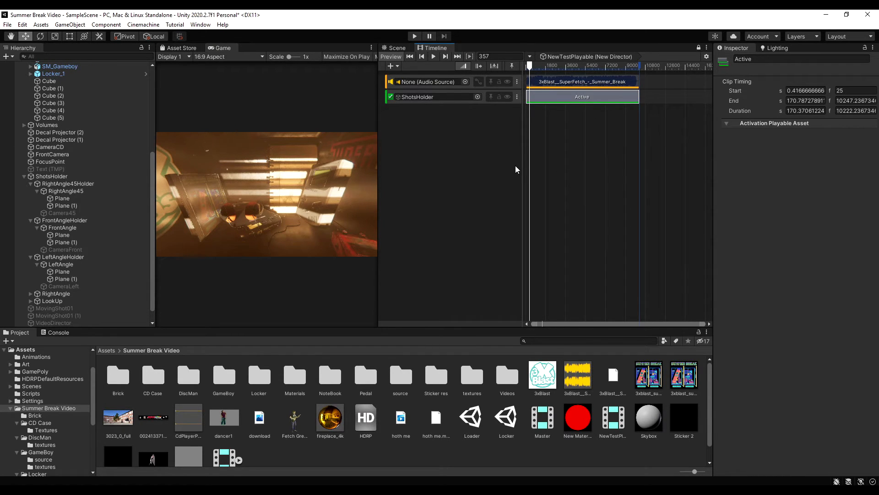
- Mute the audio track again and expand the RightAngle and LookUp shot groups under ShotsHolder
{"action": "scroll", "coordinate": [531, 154], "scroll_direction": "up", "scroll_amount": 1}
{"action": "scroll", "coordinate": [540, 151], "scroll_direction": "up", "scroll_amount": 3}
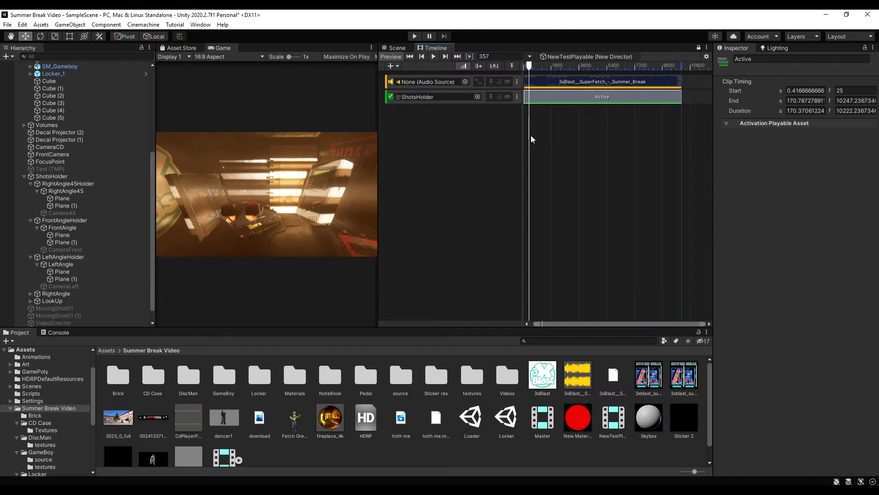
{"action": "left_click", "coordinate": [507, 81]}
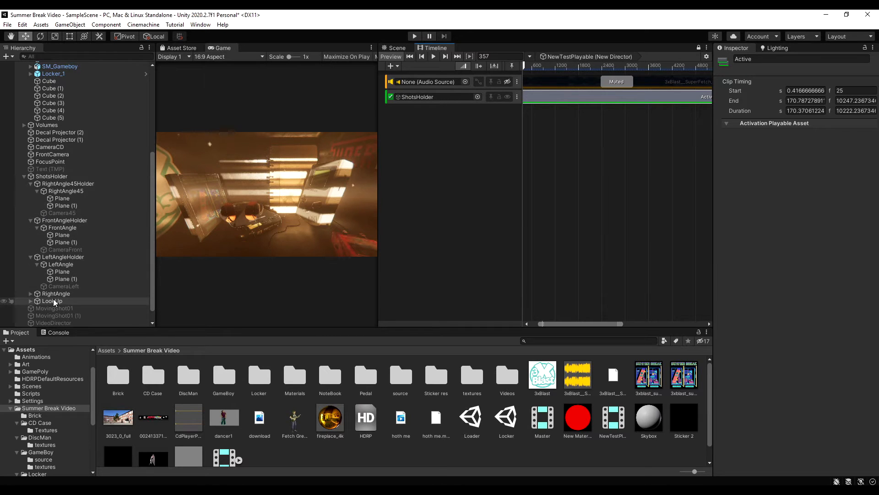
{"action": "left_click", "coordinate": [32, 296]}
{"action": "left_click", "coordinate": [30, 316]}
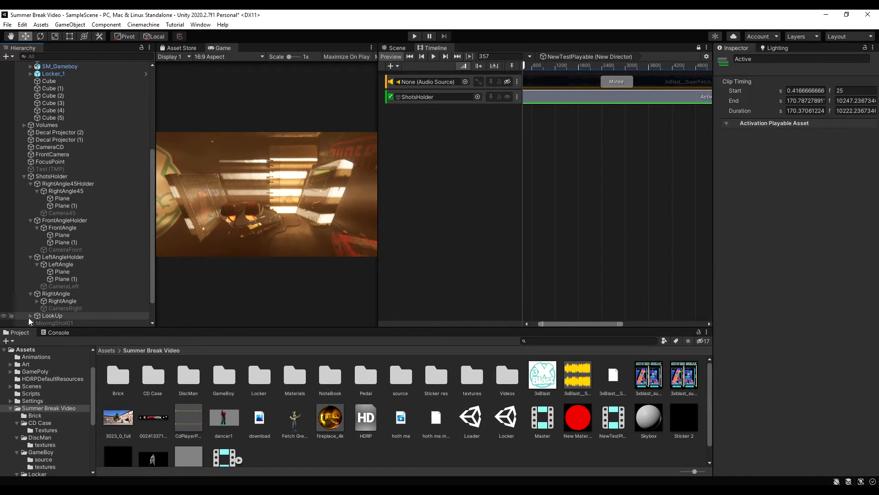
{"action": "scroll", "coordinate": [29, 317], "scroll_direction": "down", "scroll_amount": 2}
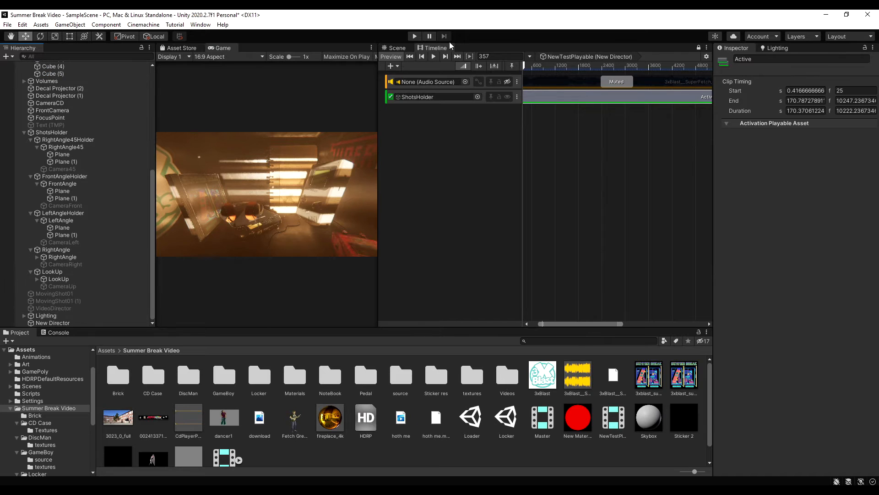
- Play-test the scene with the ShotsHolder activation track, and stop playback
{"action": "left_click", "coordinate": [414, 36]}
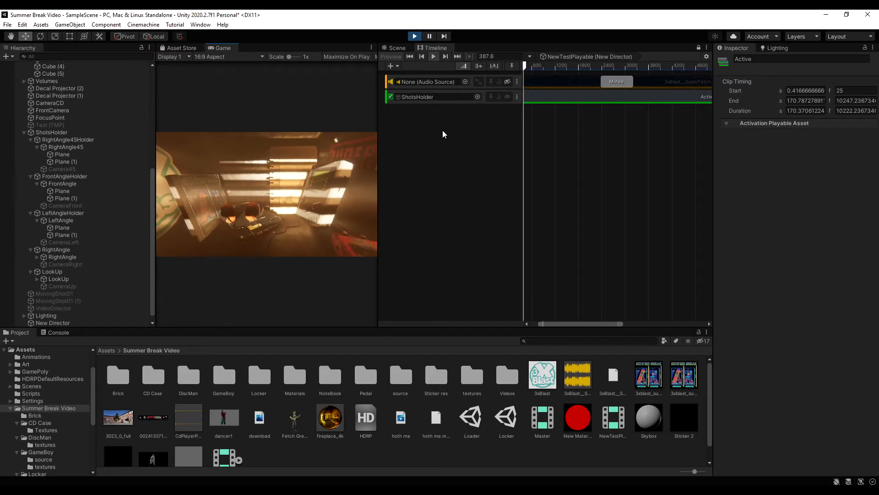
{"action": "left_click", "coordinate": [415, 36]}
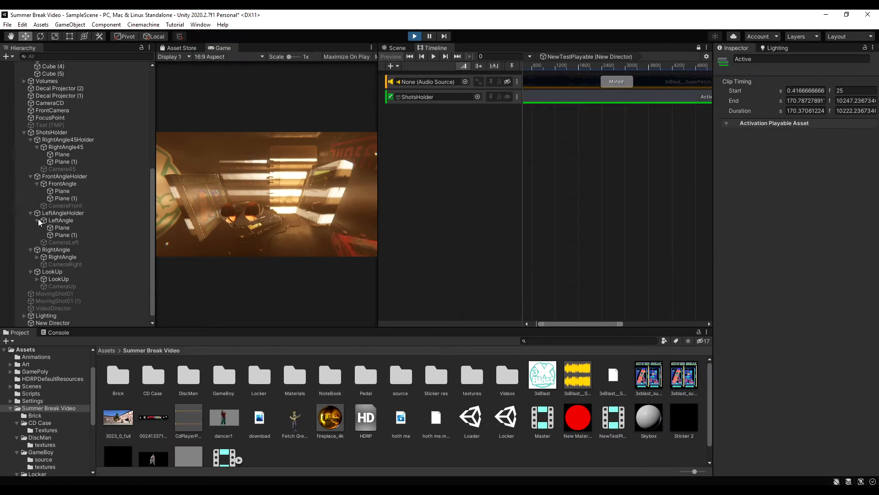
- Add an Activation Track for Camera45 and fit its clip from frame 25 to frame 736
{"action": "right_click", "coordinate": [489, 184]}
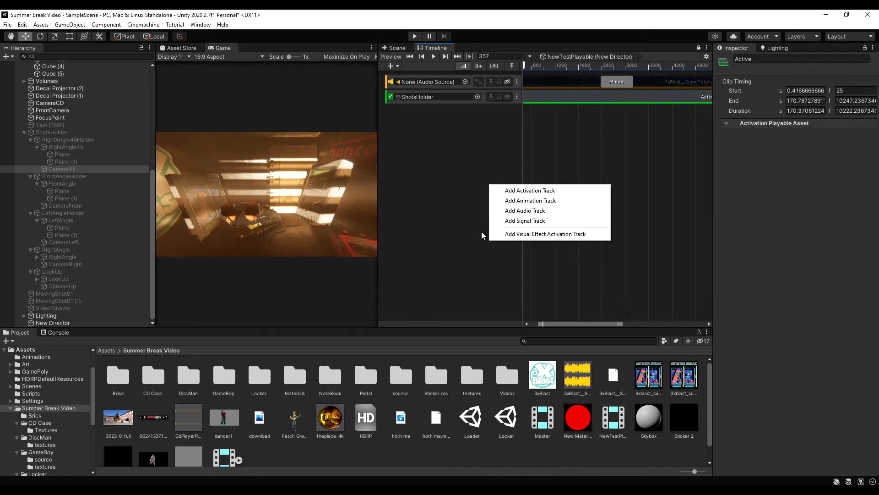
{"action": "left_click", "coordinate": [530, 191]}
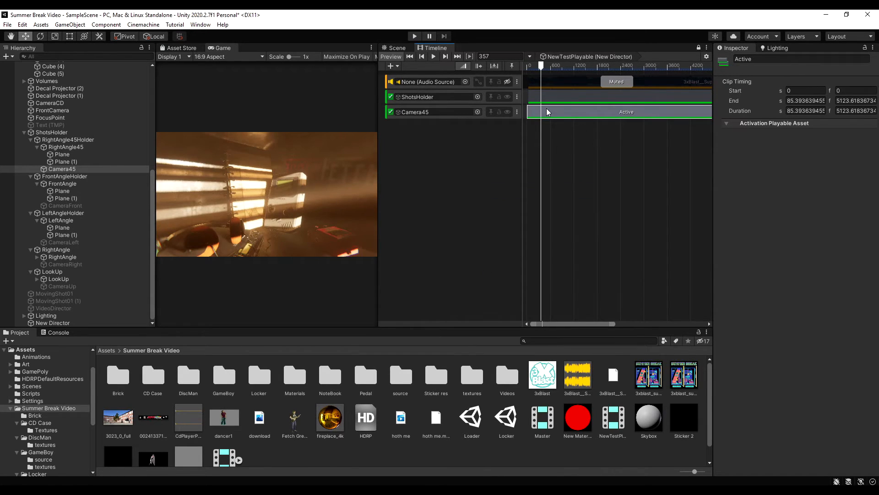
{"action": "scroll", "coordinate": [554, 111], "scroll_direction": "down", "scroll_amount": 3}
{"action": "left_click_drag", "start_coordinate": [570, 112], "coordinate": [549, 107]}
{"action": "left_click_drag", "start_coordinate": [636, 109], "coordinate": [542, 115]}
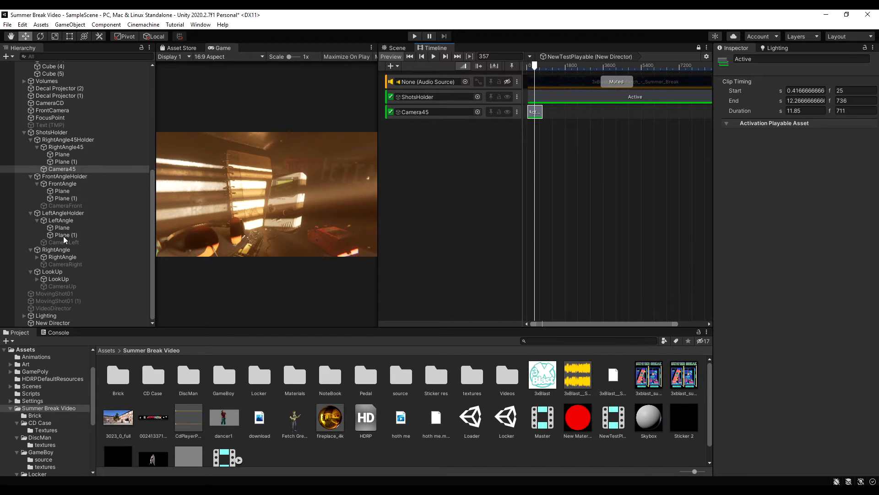
- Add an Activation Track for CameraLeft and start its clip where the Camera45 clip ends, at frame 736
{"action": "left_click_drag", "start_coordinate": [64, 242], "coordinate": [446, 172]}
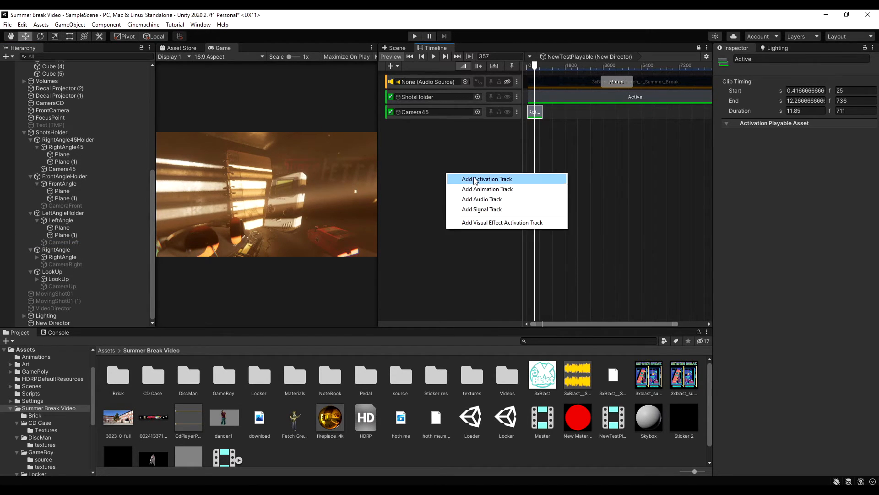
{"action": "left_click", "coordinate": [477, 179]}
{"action": "left_click_drag", "start_coordinate": [563, 125], "coordinate": [581, 125]}
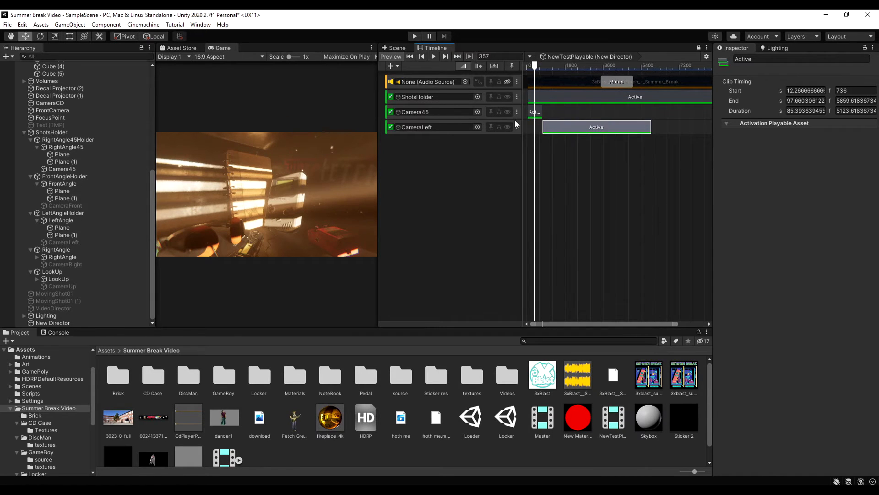
- Check that the CameraLeft clip snaps to the end of the Camera45 clip, and shorten it to end at frame 1810
{"action": "scroll", "coordinate": [529, 151], "scroll_direction": "up", "scroll_amount": 2}
{"action": "scroll", "coordinate": [540, 156], "scroll_direction": "up", "scroll_amount": 3}
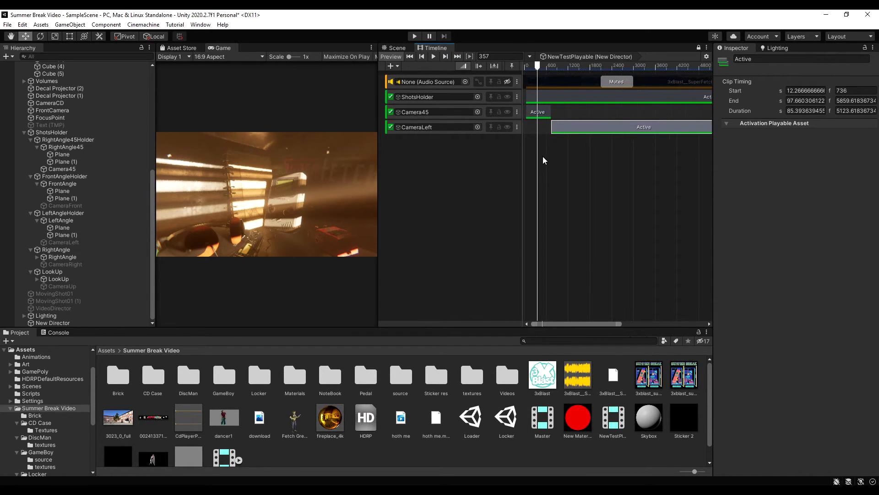
{"action": "scroll", "coordinate": [575, 135], "scroll_direction": "up", "scroll_amount": 1}
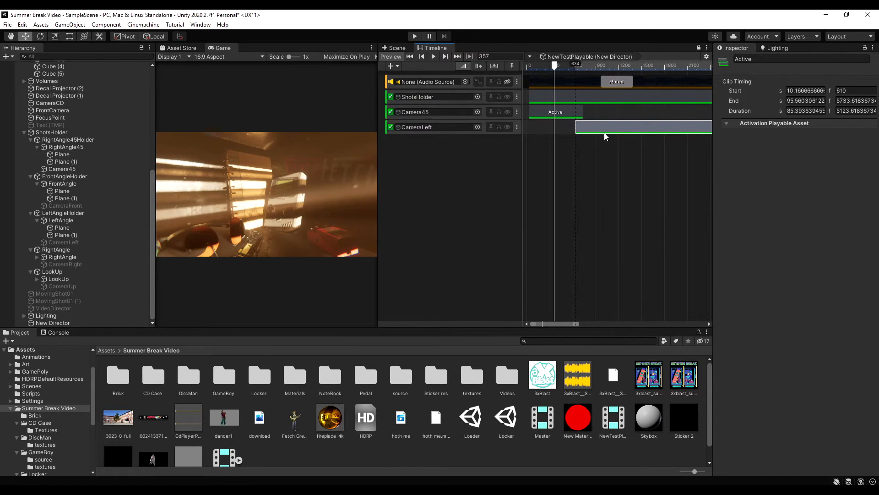
{"action": "scroll", "coordinate": [609, 133], "scroll_direction": "down", "scroll_amount": 1}
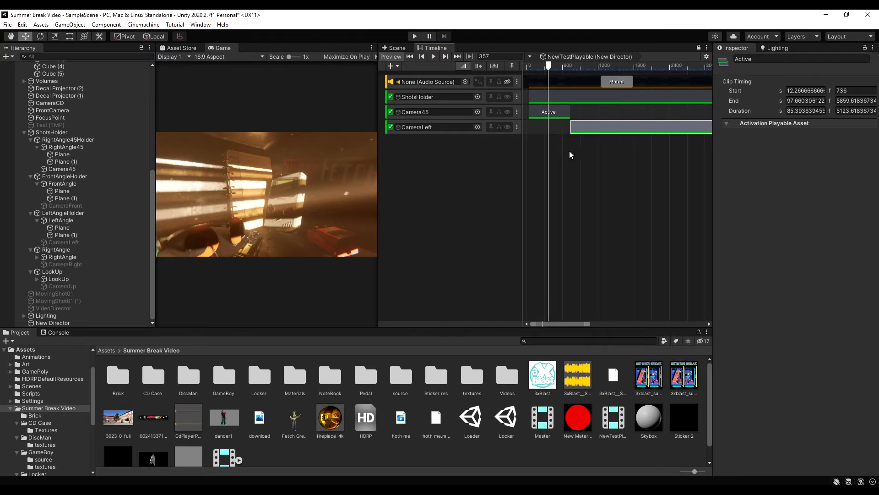
{"action": "scroll", "coordinate": [563, 123], "scroll_direction": "down", "scroll_amount": 2}
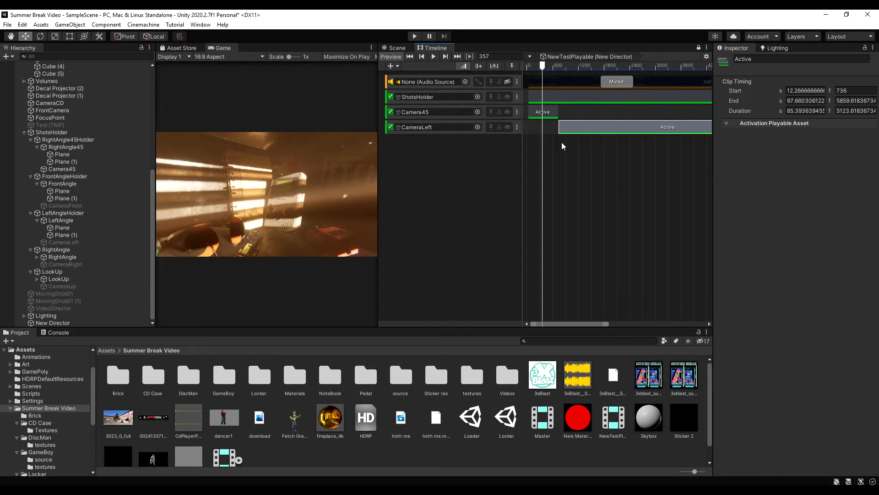
{"action": "scroll", "coordinate": [622, 161], "scroll_direction": "down", "scroll_amount": 4}
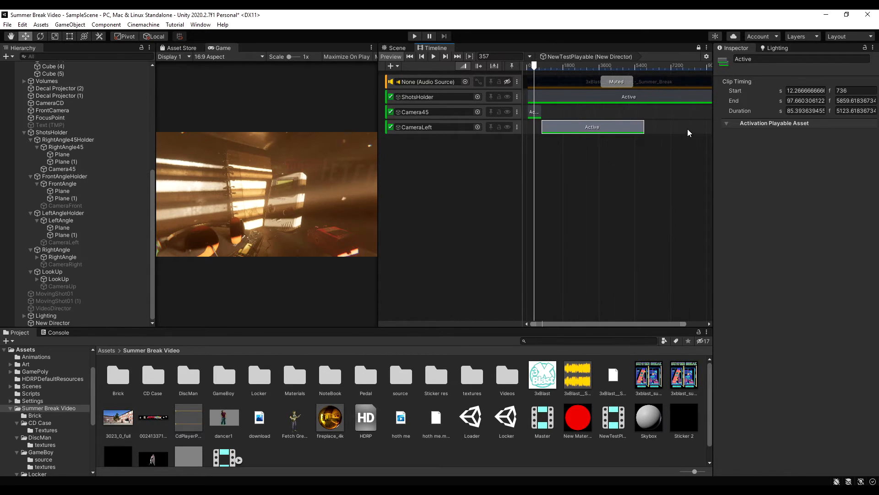
{"action": "left_click_drag", "start_coordinate": [644, 126], "coordinate": [561, 134]}
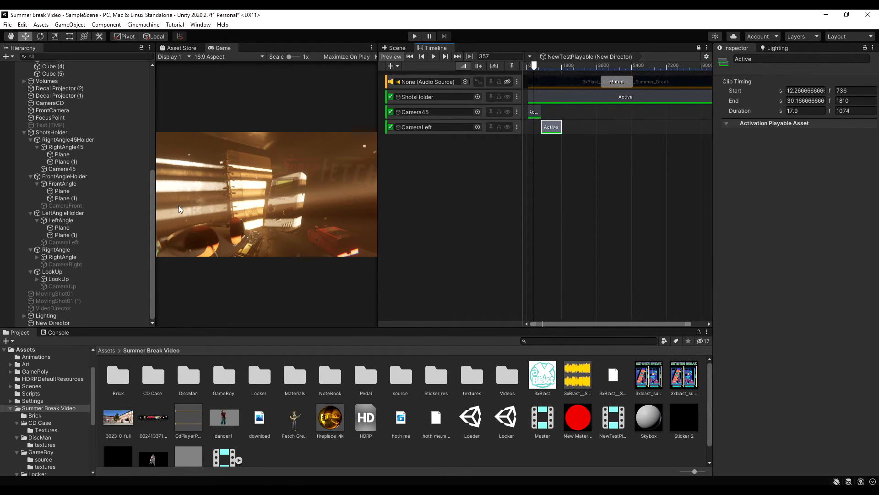
- Add an Activation Track for CameraUp and fit its clip from frame 1810 to frame 2671
{"action": "left_click", "coordinate": [59, 287]}
{"action": "left_click_drag", "start_coordinate": [59, 286], "coordinate": [476, 200]}
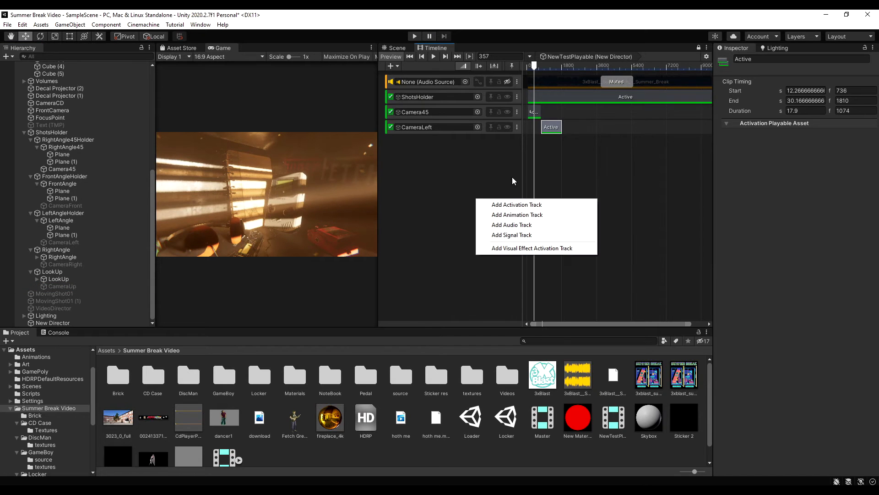
{"action": "left_click", "coordinate": [545, 204]}
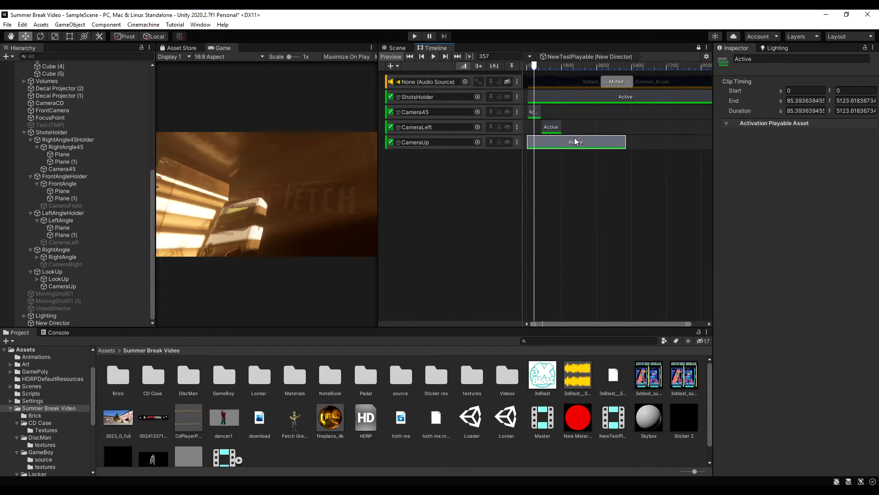
{"action": "mouse_move", "coordinate": [576, 141]}
{"action": "left_mouse_down"}
{"action": "mouse_move", "coordinate": [632, 142]}
{"action": "mouse_move", "coordinate": [578, 142]}
{"action": "left_mouse_up"}
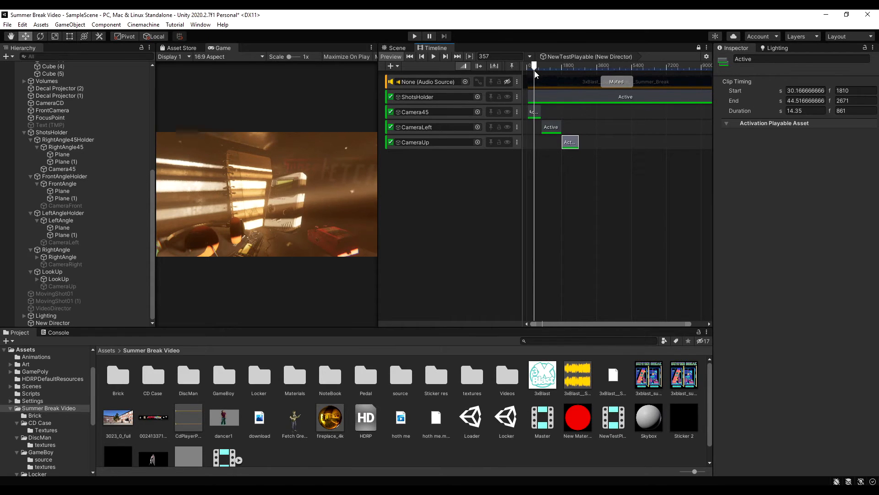
- Rewind the timeline to frame 0 and play-test the scene with the camera activation tracks
{"action": "left_click_drag", "start_coordinate": [534, 73], "coordinate": [523, 68]}
{"action": "scroll", "coordinate": [525, 172], "scroll_direction": "up", "scroll_amount": 2}
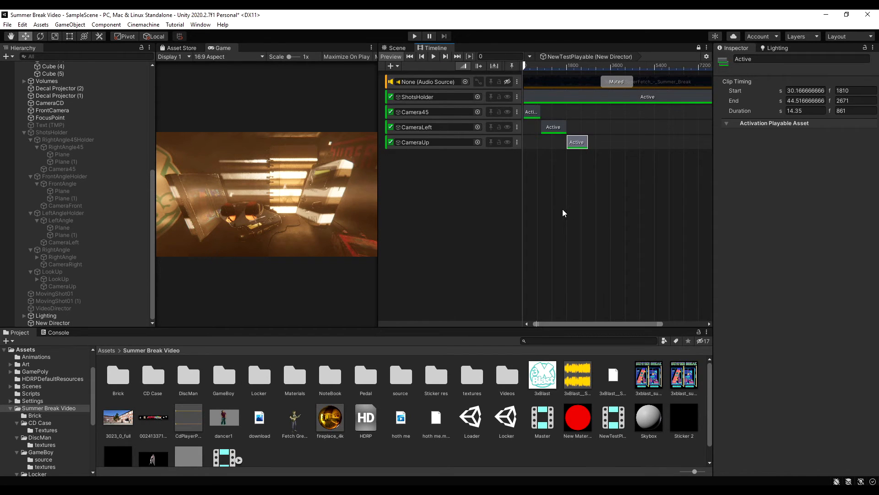
{"action": "key", "text": "ctrl+p"}
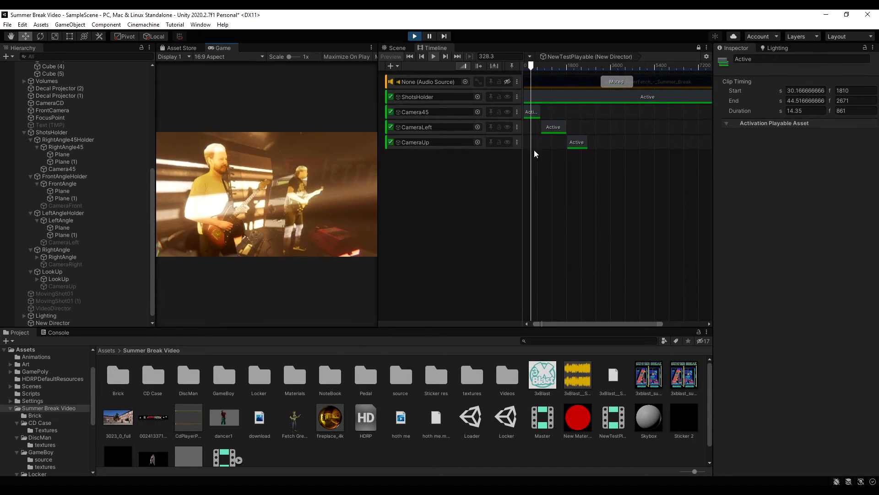
- Shorten the CameraLeft clip to end at frame 1320 and fit the CameraUp clip from frame 1320 to frame 1739
{"action": "scroll", "coordinate": [534, 150], "scroll_direction": "up", "scroll_amount": 1}
{"action": "scroll", "coordinate": [530, 151], "scroll_direction": "up", "scroll_amount": 1}
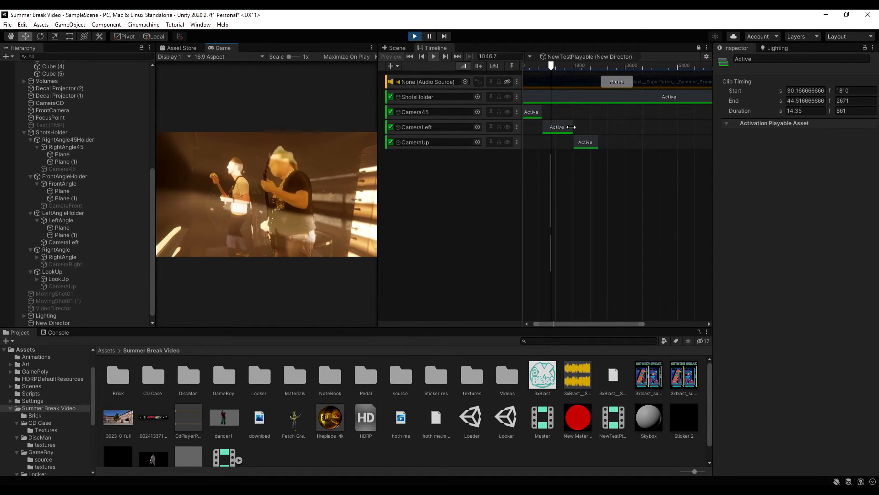
{"action": "left_click_drag", "start_coordinate": [574, 127], "coordinate": [571, 145]}
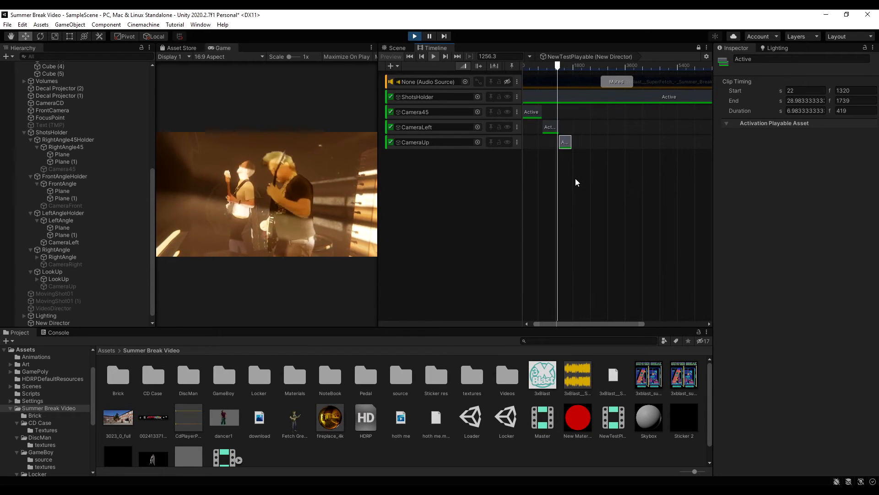
- Add a second activation clip to the CameraLeft track, starting where the CameraUp clip ends at frame 1739, and stop the play test
{"action": "right_click", "coordinate": [570, 128]}
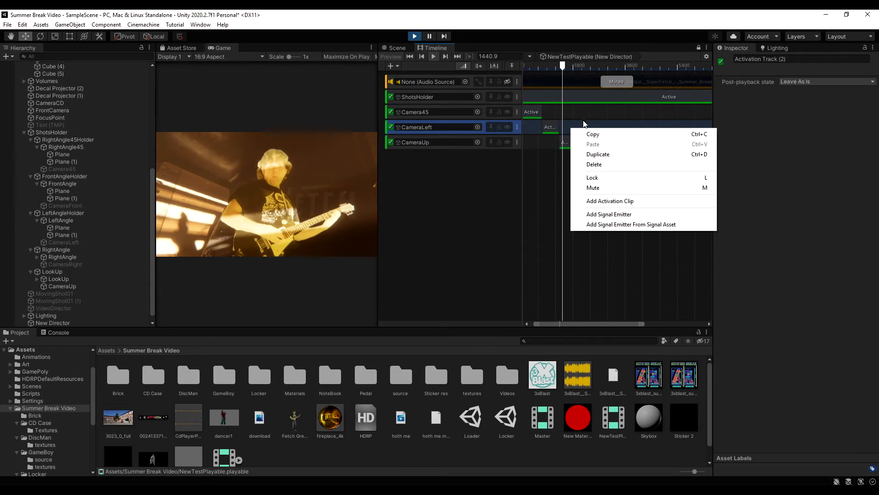
{"action": "left_click", "coordinate": [589, 200]}
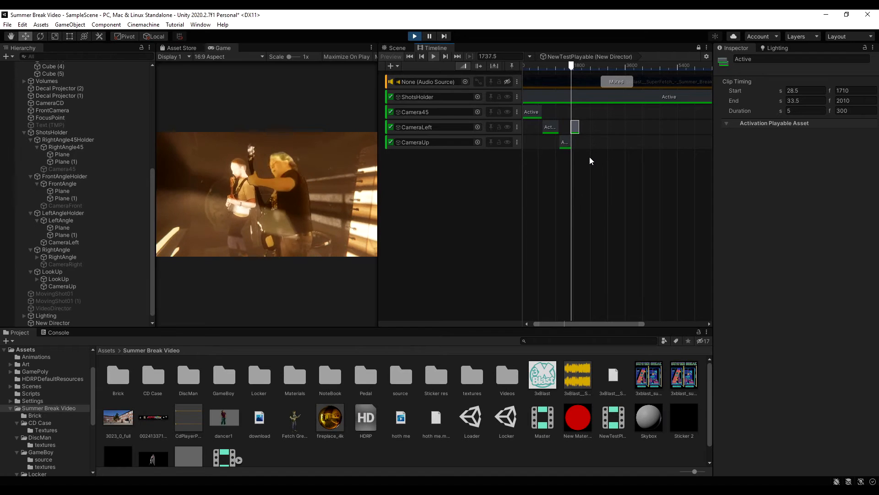
{"action": "scroll", "coordinate": [586, 156], "scroll_direction": "up", "scroll_amount": 5}
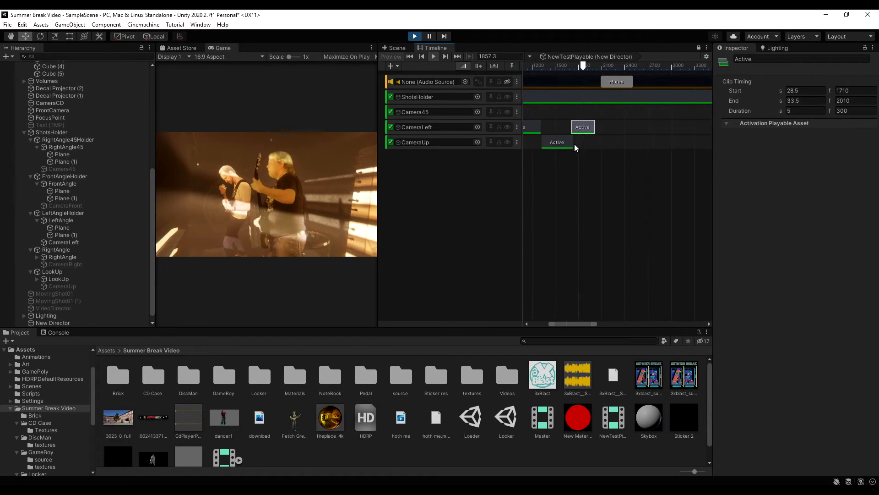
{"action": "left_click_drag", "start_coordinate": [572, 132], "coordinate": [581, 130]}
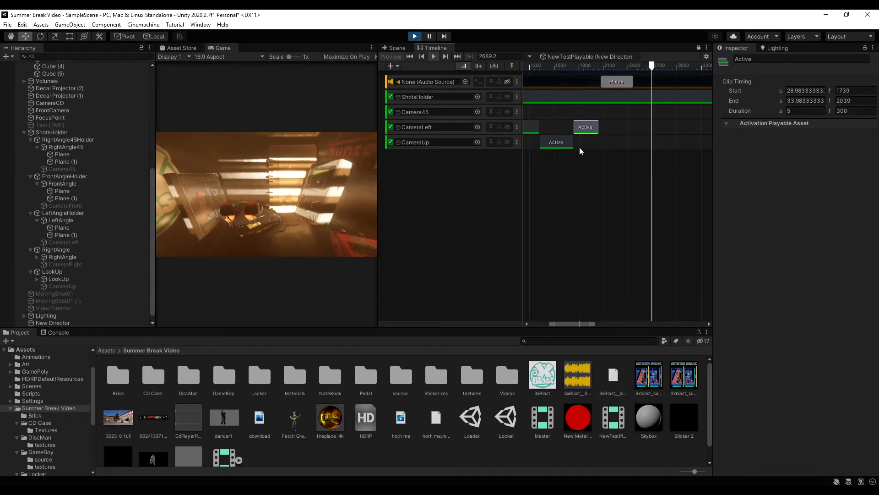
{"action": "left_click", "coordinate": [413, 37]}
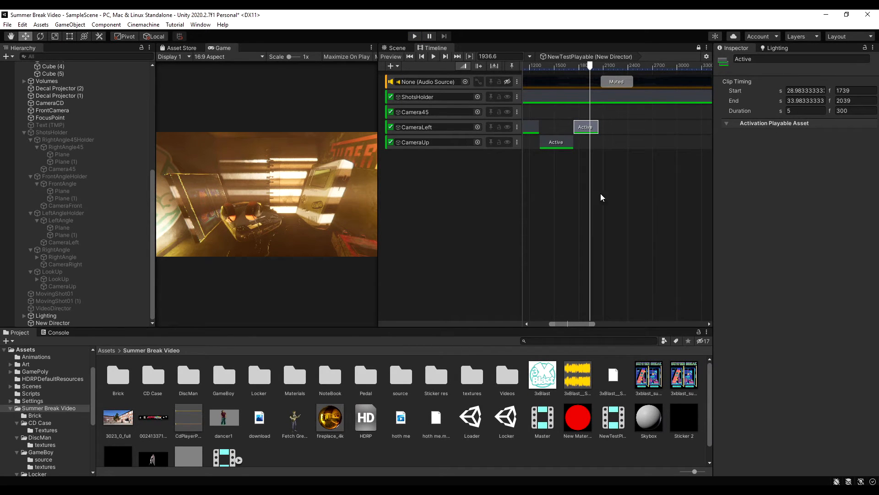
- Add an Activation Track for CameraFront and delete its default clip
{"action": "scroll", "coordinate": [560, 139], "scroll_direction": "down", "scroll_amount": 2}
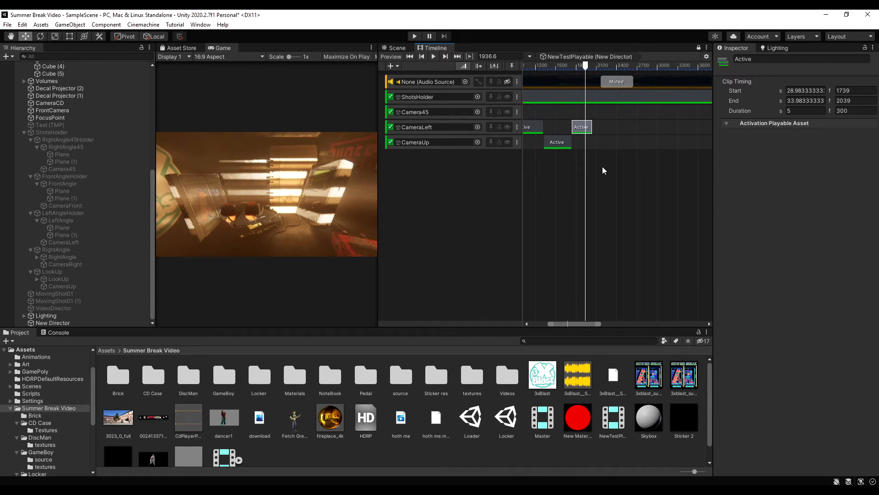
{"action": "scroll", "coordinate": [603, 166], "scroll_direction": "down", "scroll_amount": 1}
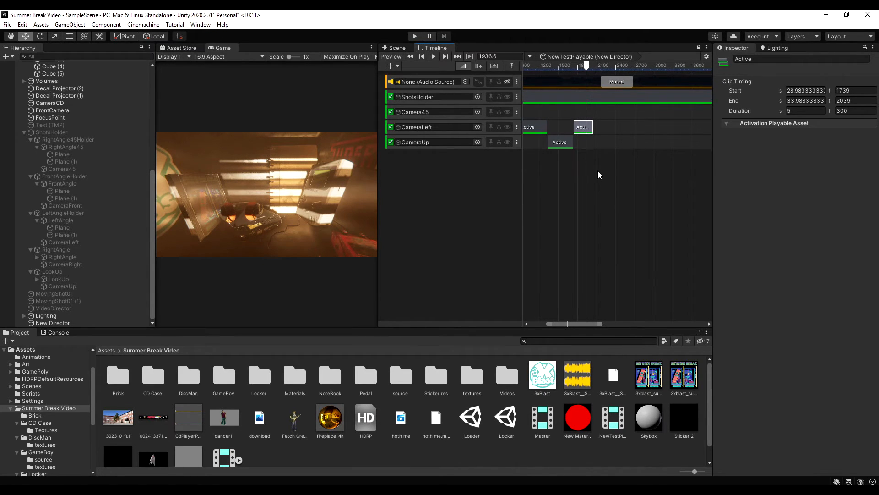
{"action": "scroll", "coordinate": [590, 173], "scroll_direction": "down", "scroll_amount": 2}
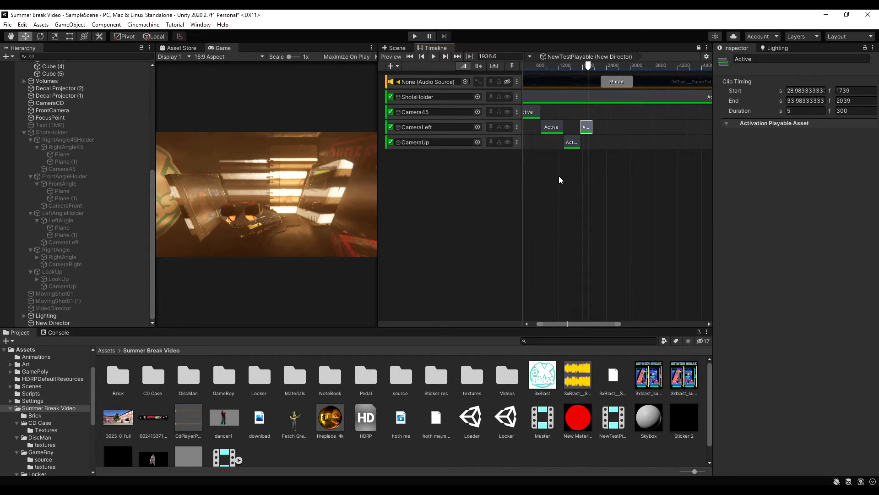
{"action": "middle_click_drag", "start_coordinate": [559, 176], "coordinate": [572, 188]}
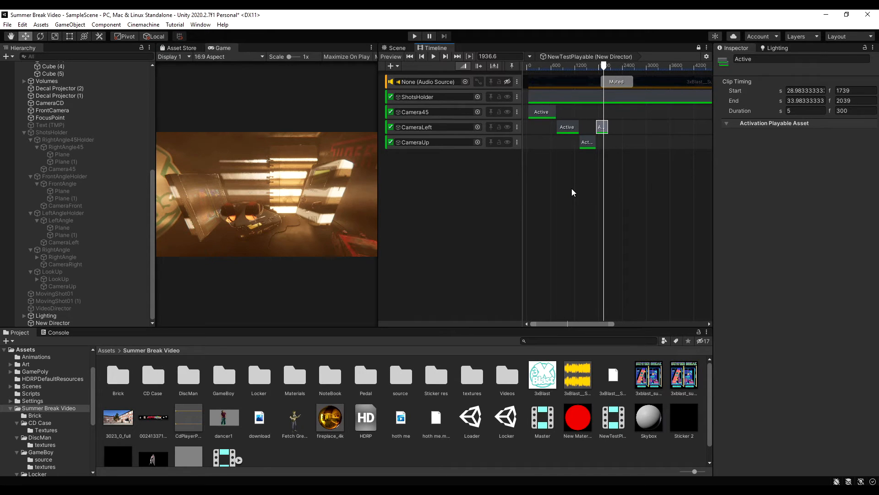
{"action": "scroll", "coordinate": [572, 188], "scroll_direction": "down", "scroll_amount": 2}
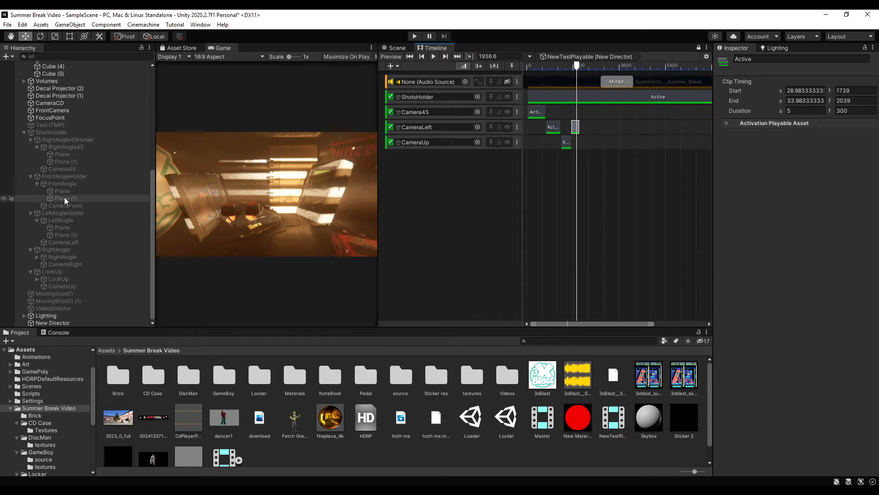
{"action": "left_click_drag", "start_coordinate": [66, 198], "coordinate": [464, 213]}
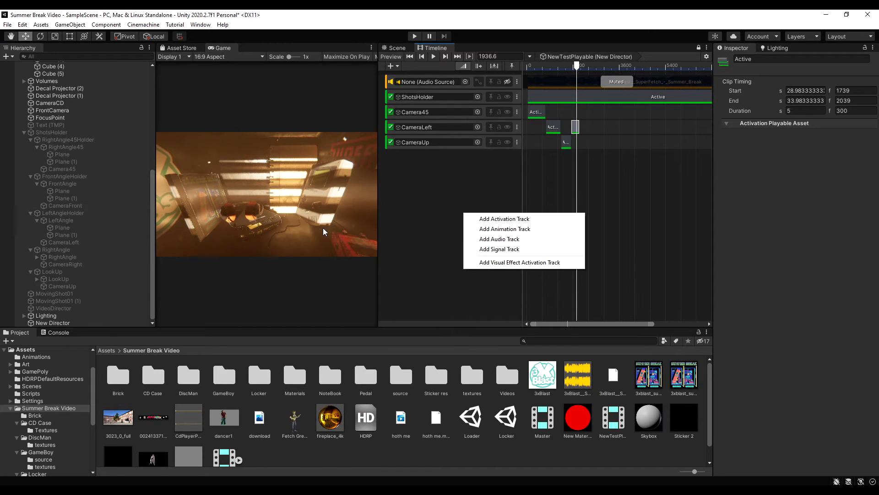
{"action": "left_click", "coordinate": [503, 219]}
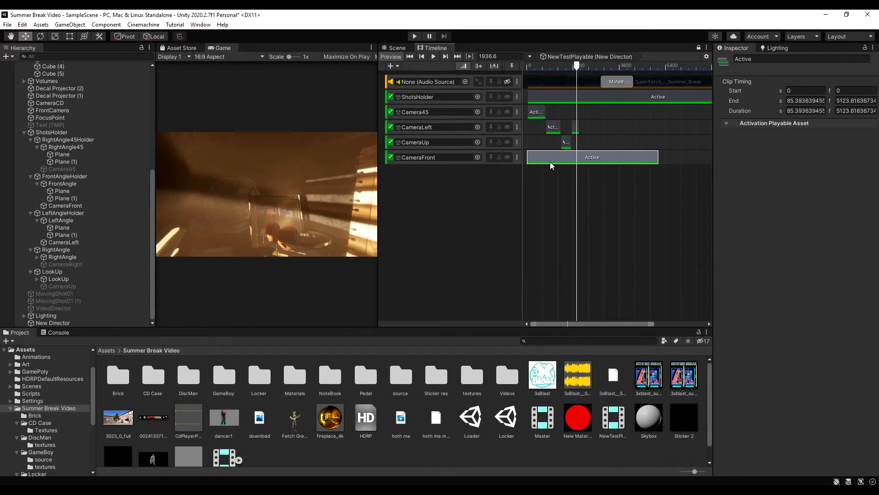
{"action": "key", "text": "Delete"}
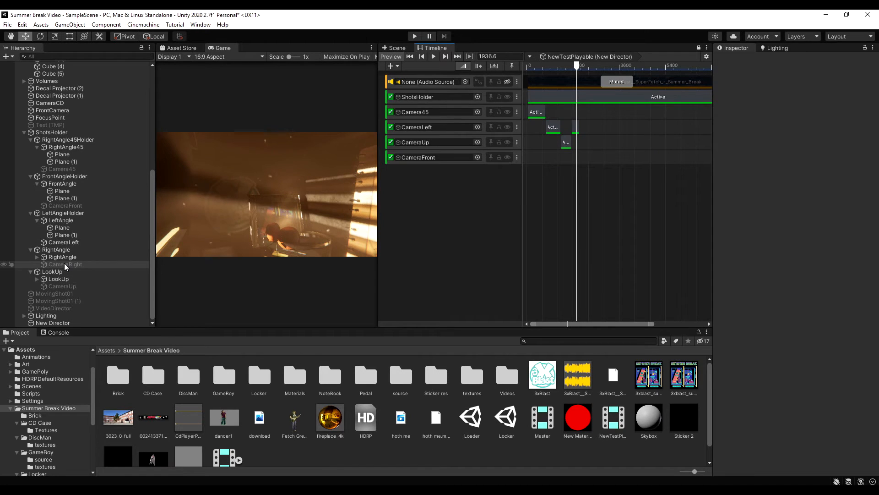
- Add an Activation Track for CameraRight and fit its clip from frame 2039 to about frame 2351
{"action": "left_click_drag", "start_coordinate": [64, 265], "coordinate": [485, 226]}
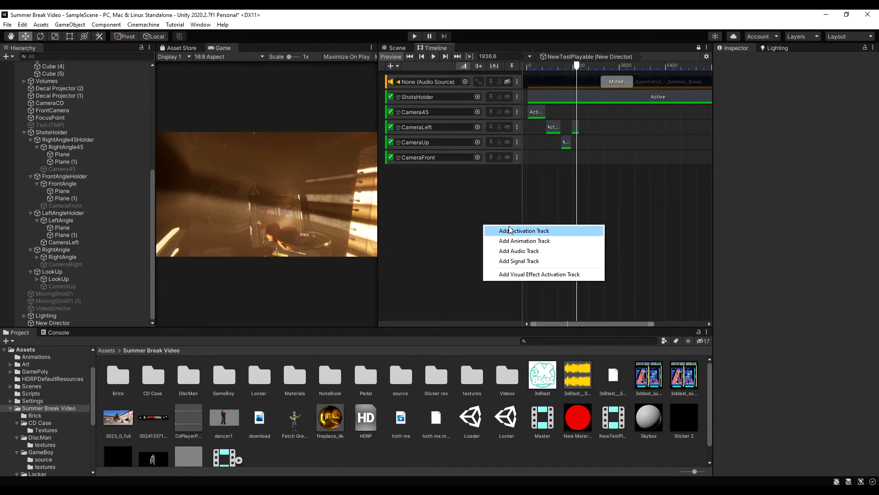
{"action": "left_click", "coordinate": [510, 230]}
{"action": "left_click_drag", "start_coordinate": [573, 174], "coordinate": [633, 172]}
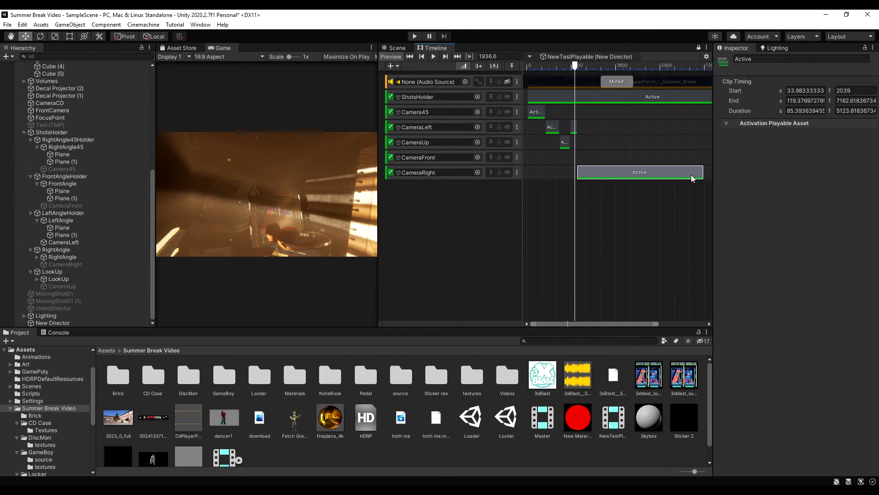
{"action": "left_click_drag", "start_coordinate": [702, 173], "coordinate": [585, 181]}
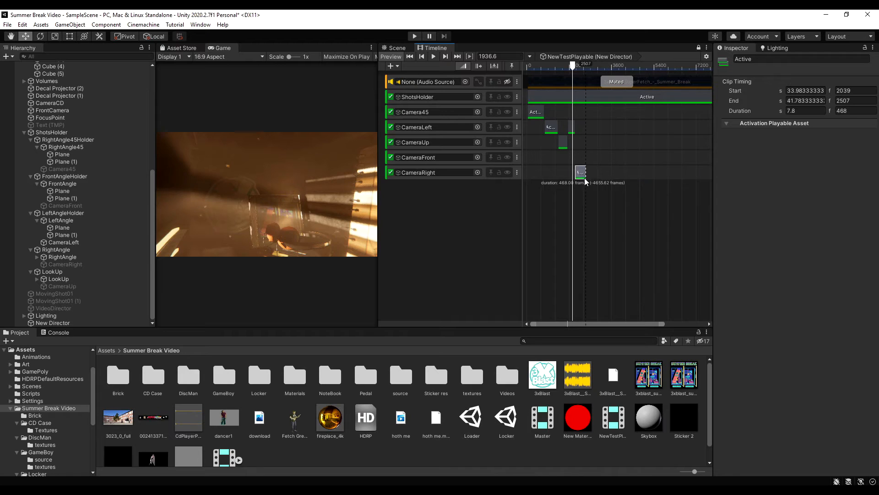
- Add an activation clip to the CameraFront track and start it where the CameraRight clip ends, at frame 2351
{"action": "right_click", "coordinate": [585, 157]}
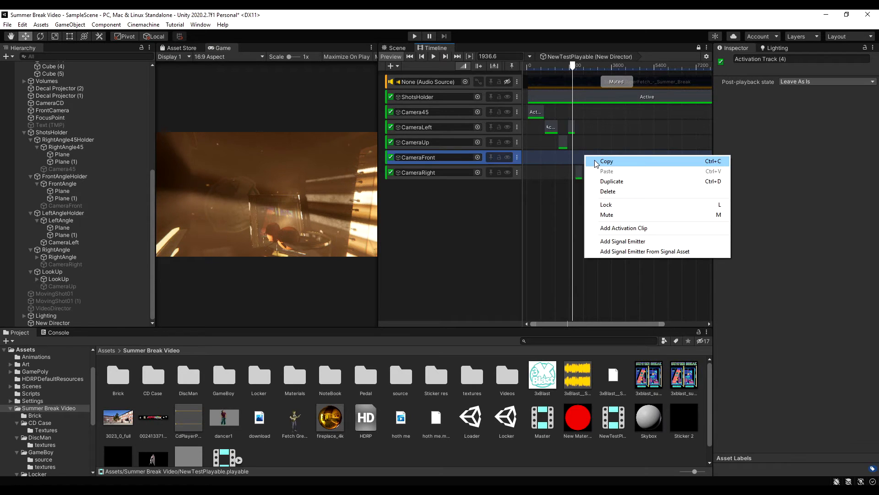
{"action": "left_click", "coordinate": [590, 228]}
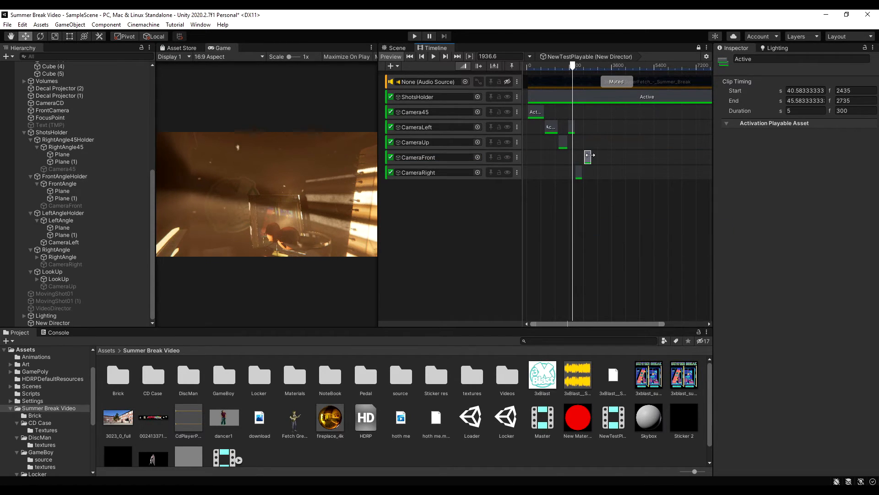
{"action": "scroll", "coordinate": [580, 162], "scroll_direction": "up", "scroll_amount": 2}
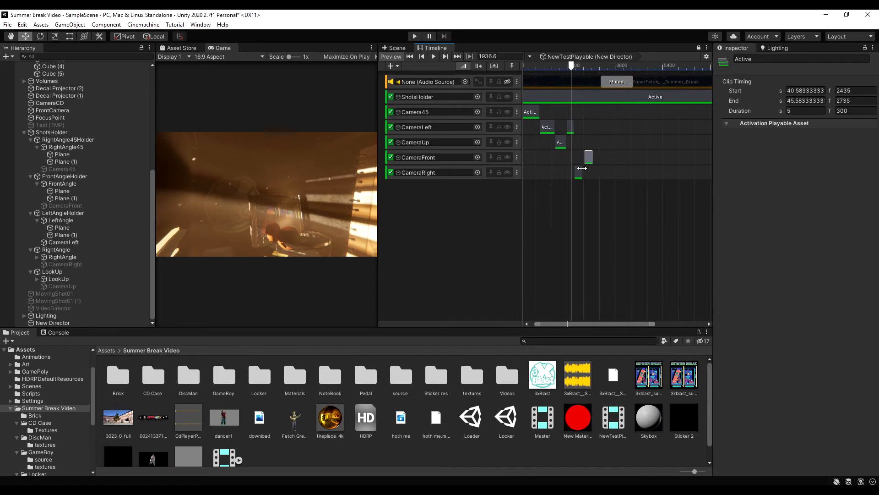
{"action": "scroll", "coordinate": [582, 169], "scroll_direction": "up", "scroll_amount": 5}
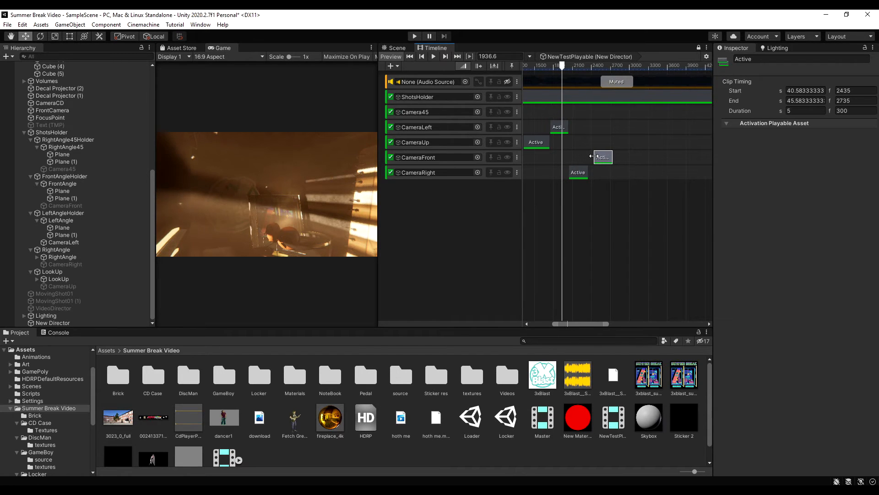
{"action": "left_click_drag", "start_coordinate": [593, 156], "coordinate": [588, 158]}
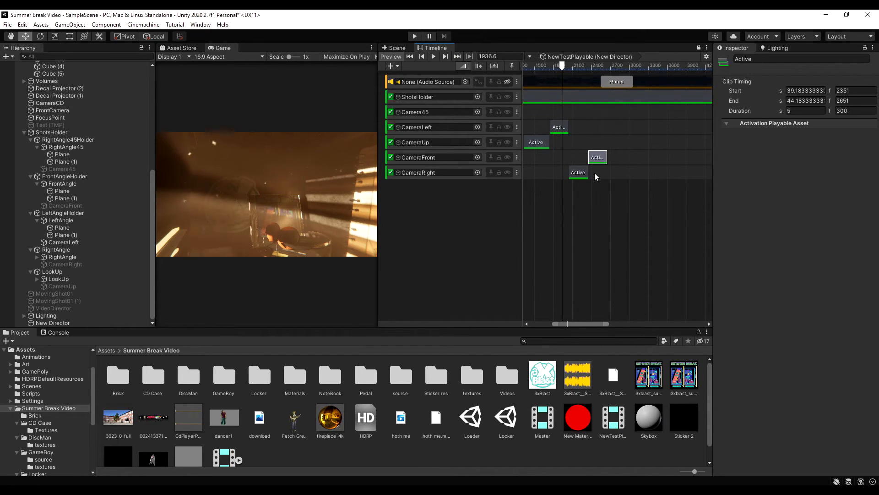
- Return the timeline playhead to frame 0 and bring the shot camera clips back into view
{"action": "scroll", "coordinate": [593, 175], "scroll_direction": "down", "scroll_amount": 4}
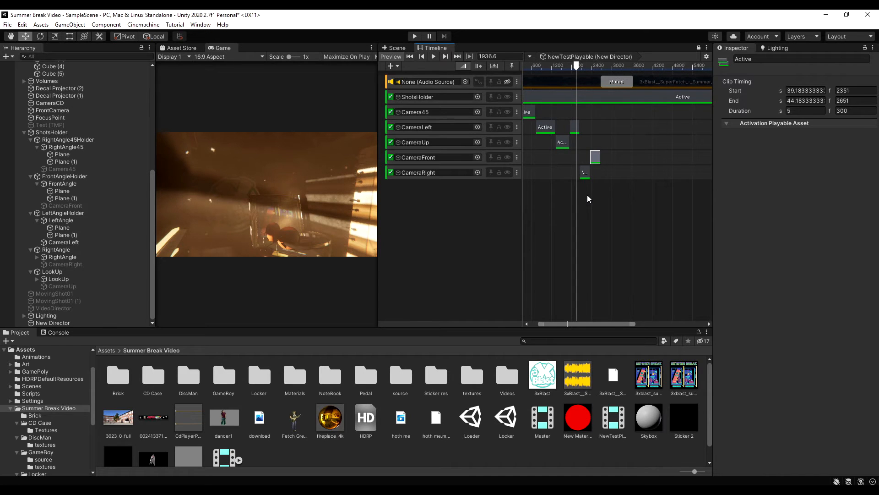
{"action": "scroll", "coordinate": [587, 194], "scroll_direction": "down", "scroll_amount": 5}
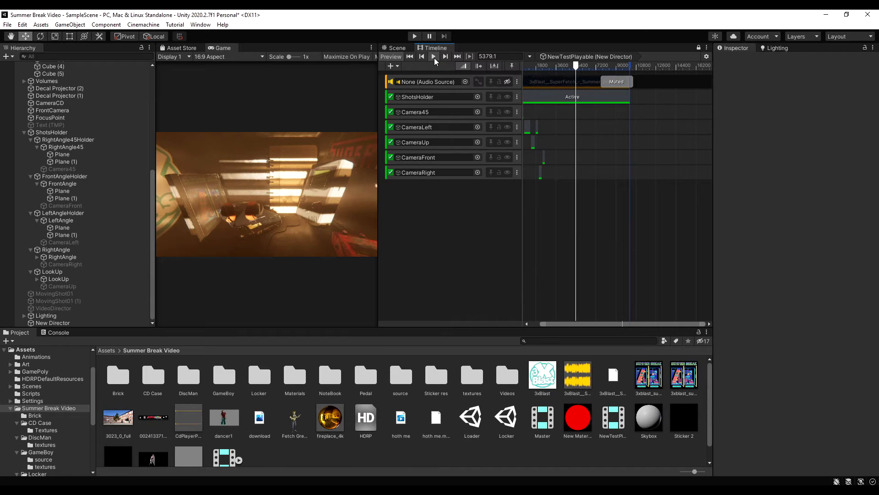
{"action": "left_click", "coordinate": [409, 57]}
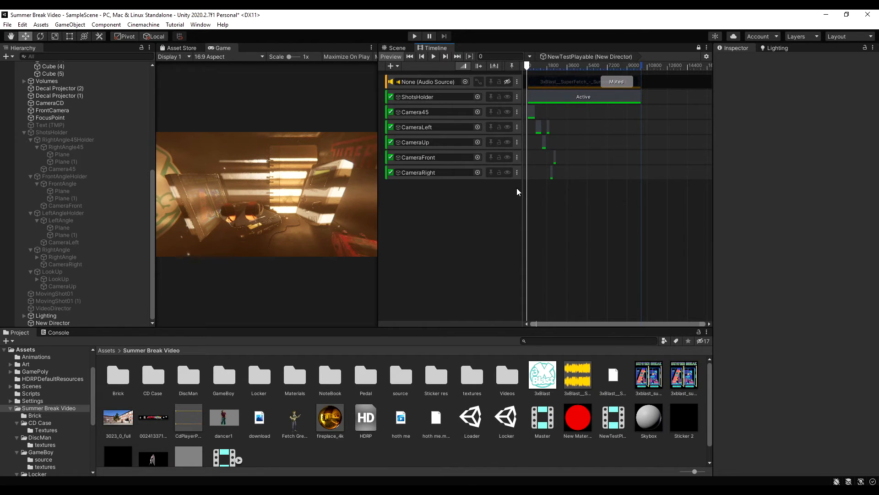
{"action": "scroll", "coordinate": [526, 196], "scroll_direction": "up", "scroll_amount": 2}
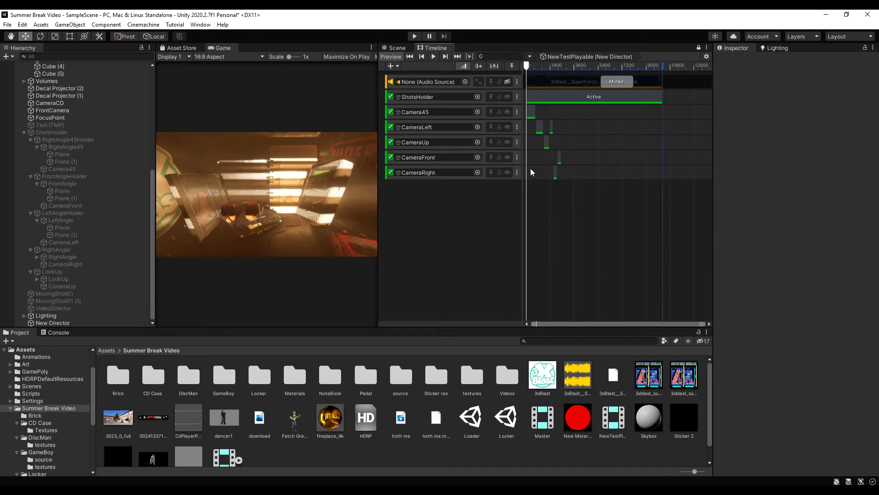
{"action": "scroll", "coordinate": [532, 171], "scroll_direction": "up", "scroll_amount": 2}
{"action": "scroll", "coordinate": [545, 163], "scroll_direction": "up", "scroll_amount": 2}
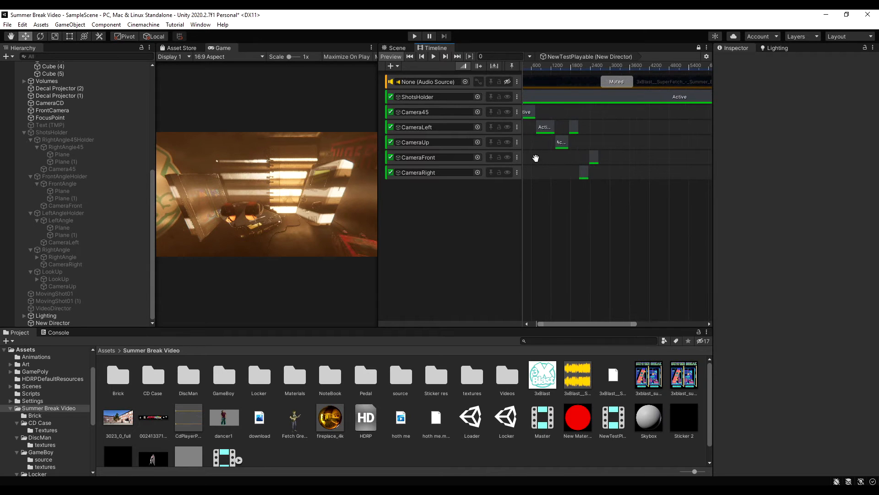
{"action": "middle_click_drag", "start_coordinate": [555, 164], "coordinate": [612, 171]}
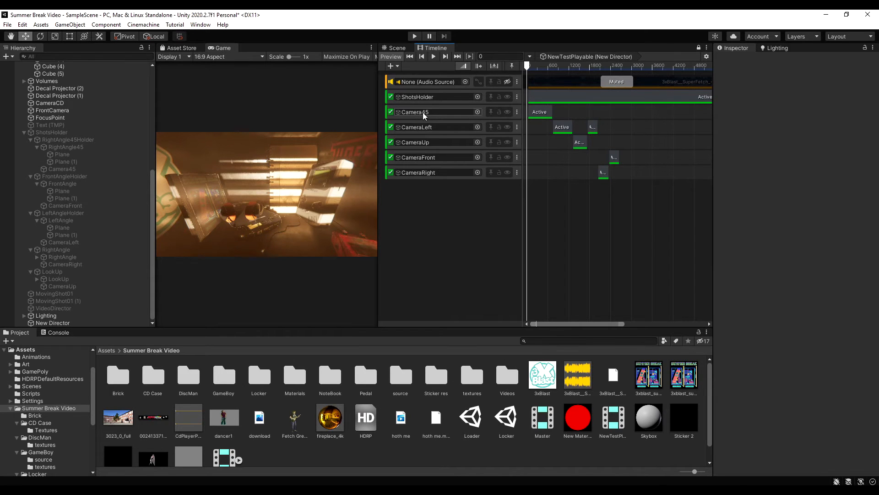
- Add an Animation Track for Camera45 and place it directly below the Camera45 activation track
{"action": "left_click", "coordinate": [64, 169]}
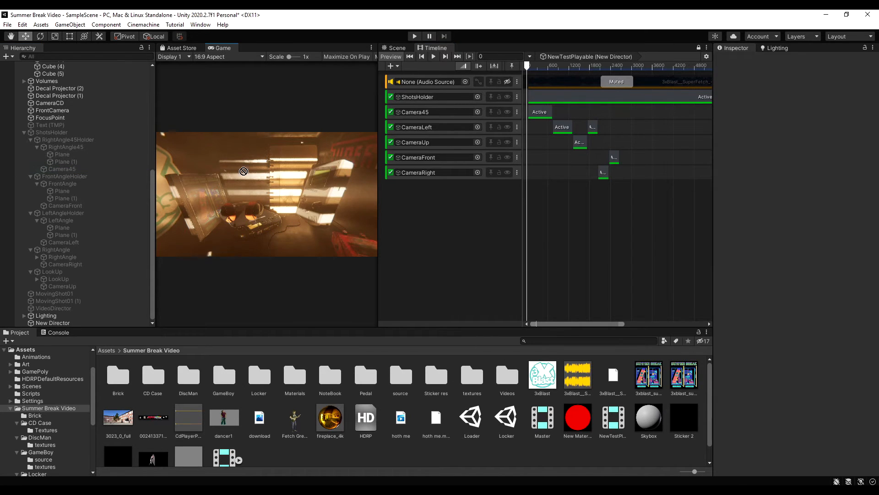
{"action": "right_click", "coordinate": [477, 206]}
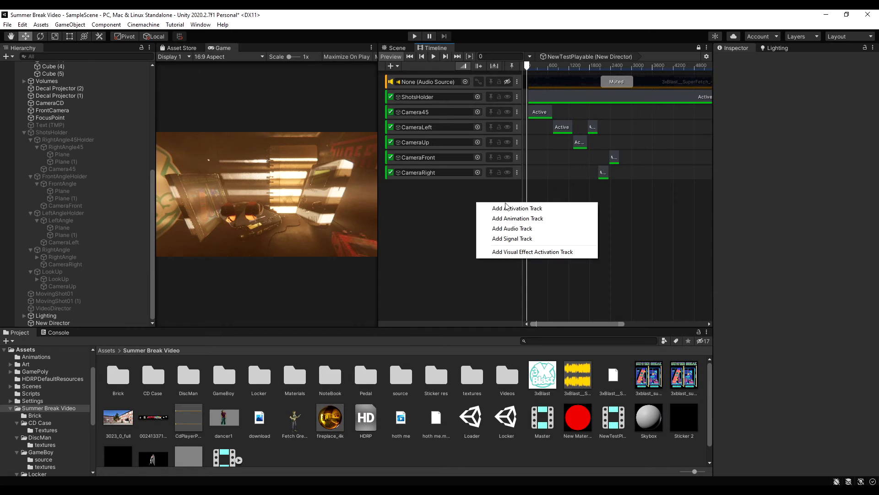
{"action": "left_click", "coordinate": [538, 219]}
{"action": "left_click_drag", "start_coordinate": [454, 191], "coordinate": [411, 120]}
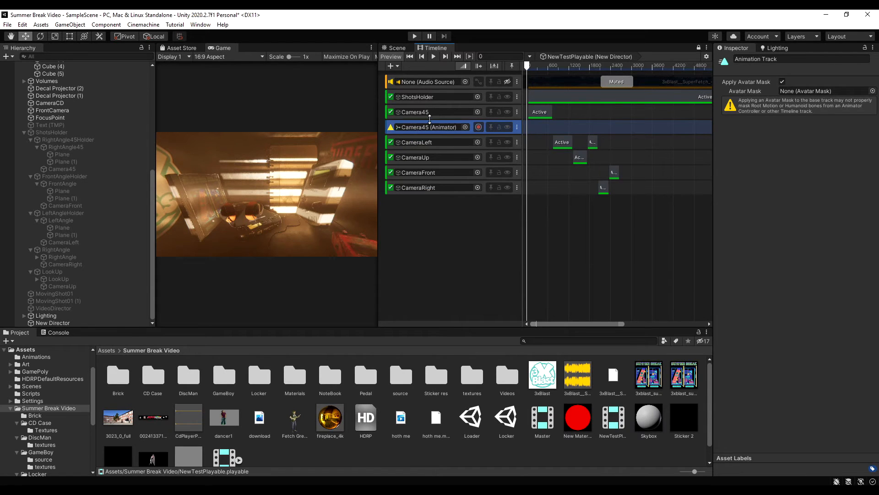
- Move the timeline playhead to the start of the Camera45 activation clip at frame 25
{"action": "left_click", "coordinate": [530, 66]}
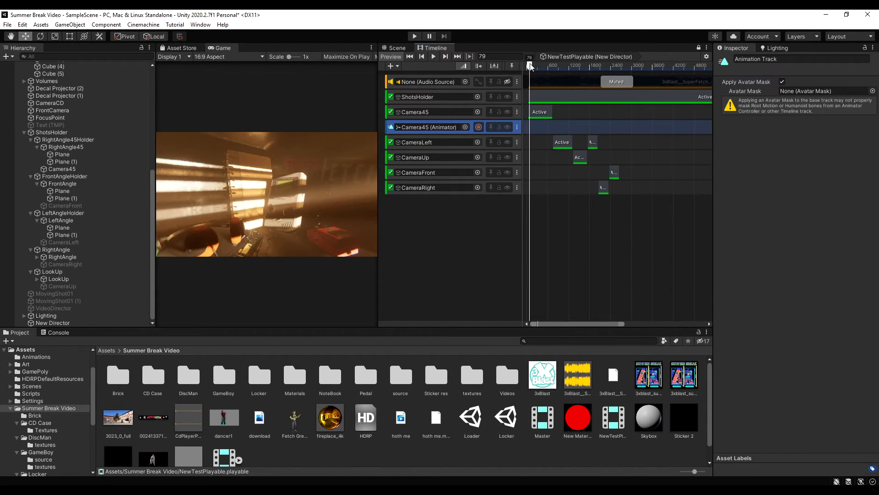
{"action": "left_click_drag", "start_coordinate": [529, 67], "coordinate": [530, 67]}
{"action": "scroll", "coordinate": [521, 147], "scroll_direction": "up", "scroll_amount": 2}
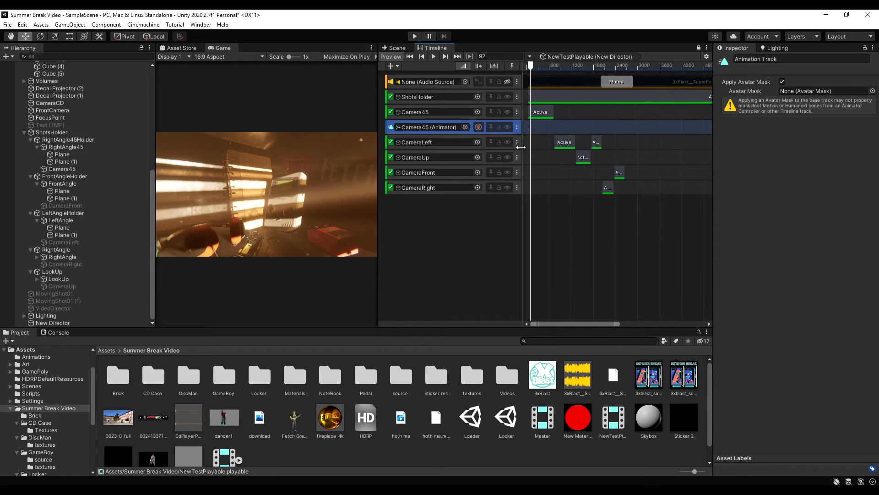
{"action": "scroll", "coordinate": [531, 131], "scroll_direction": "up", "scroll_amount": 2}
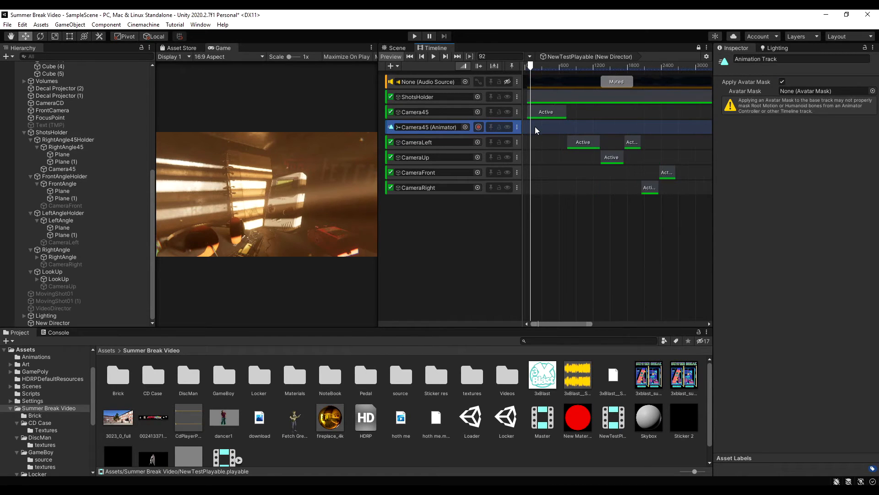
{"action": "scroll", "coordinate": [535, 127], "scroll_direction": "up", "scroll_amount": 5}
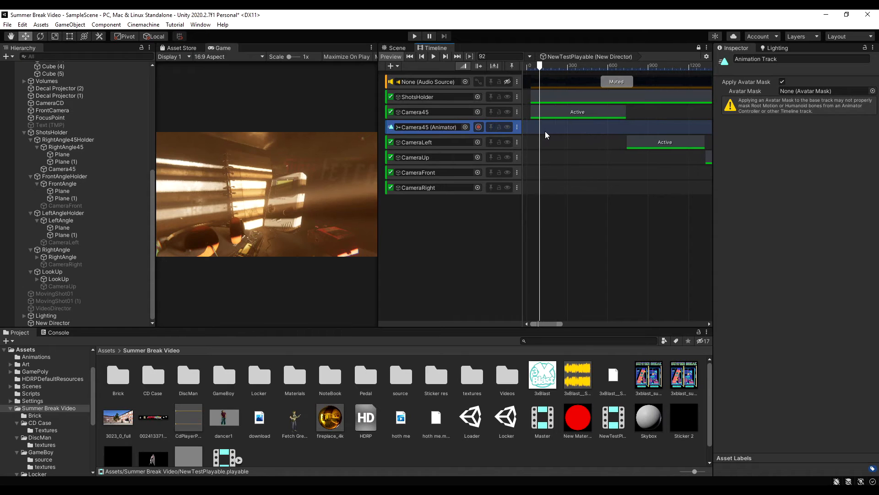
{"action": "left_click_drag", "start_coordinate": [540, 66], "coordinate": [532, 67]}
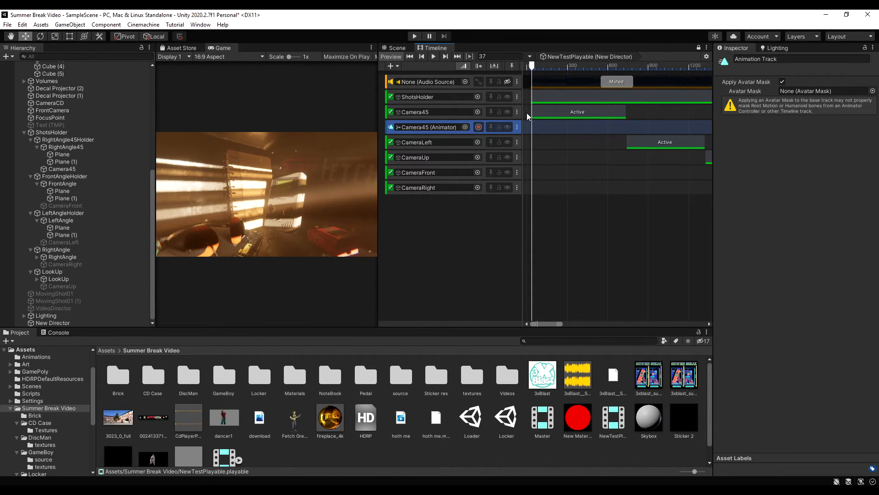
{"action": "left_click", "coordinate": [421, 57]}
{"action": "double_click", "coordinate": [424, 60]}
{"action": "left_click", "coordinate": [424, 59]}
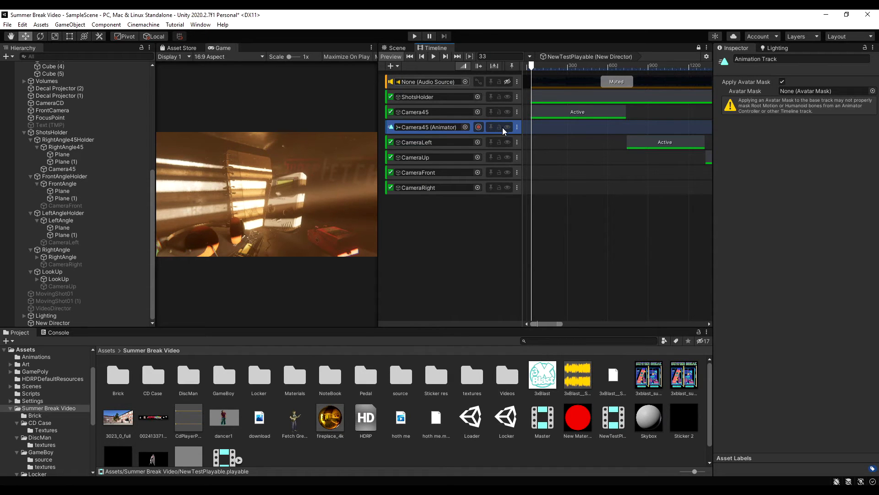
{"action": "scroll", "coordinate": [525, 139], "scroll_direction": "up", "scroll_amount": 1}
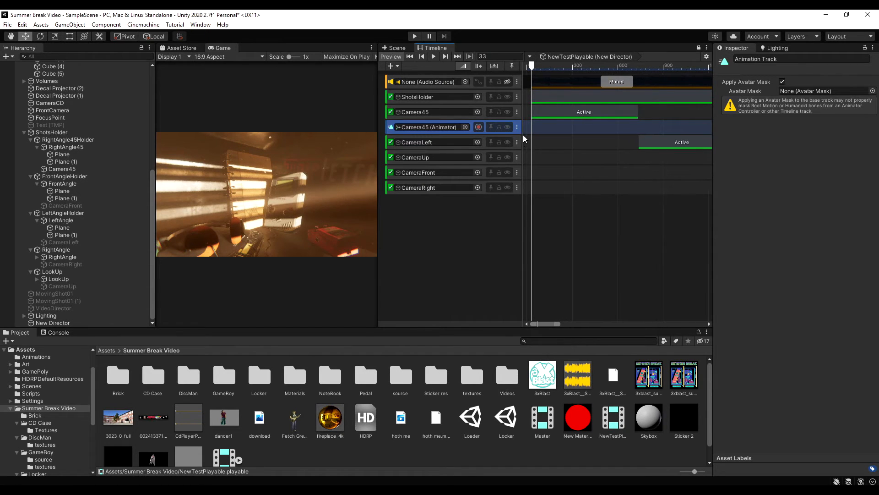
{"action": "scroll", "coordinate": [523, 133], "scroll_direction": "up", "scroll_amount": 3}
{"action": "scroll", "coordinate": [535, 81], "scroll_direction": "up", "scroll_amount": 2}
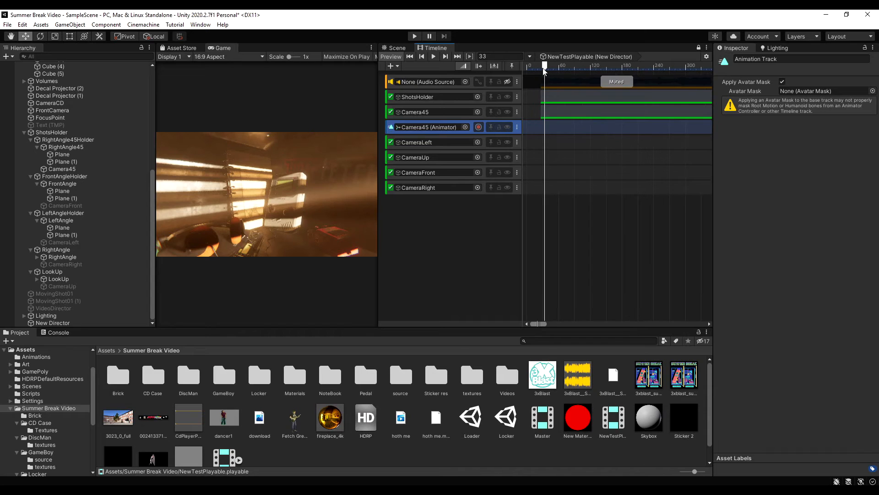
{"action": "scroll", "coordinate": [546, 68], "scroll_direction": "up", "scroll_amount": 1}
{"action": "left_click_drag", "start_coordinate": [549, 68], "coordinate": [545, 68]}
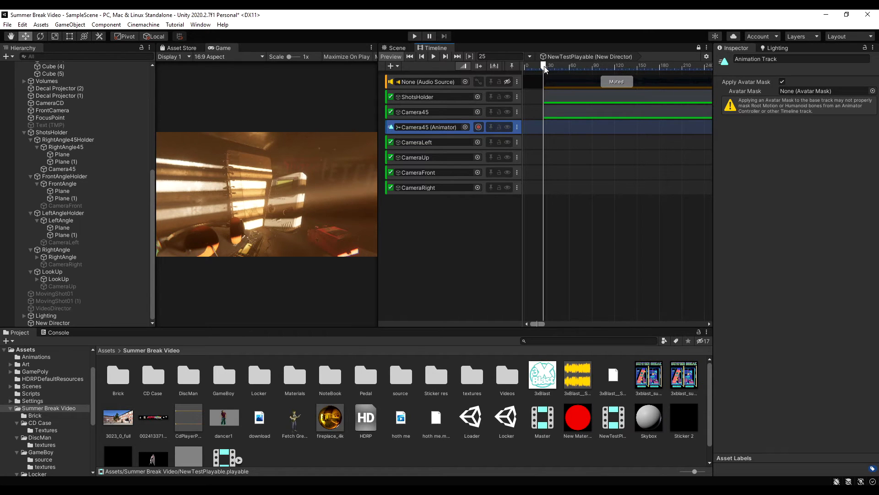
- Start recording on the Camera45 Animation Track and key the camera's position at frame 25 by re-entering its X value of 5.337118
{"action": "left_click", "coordinate": [478, 127]}
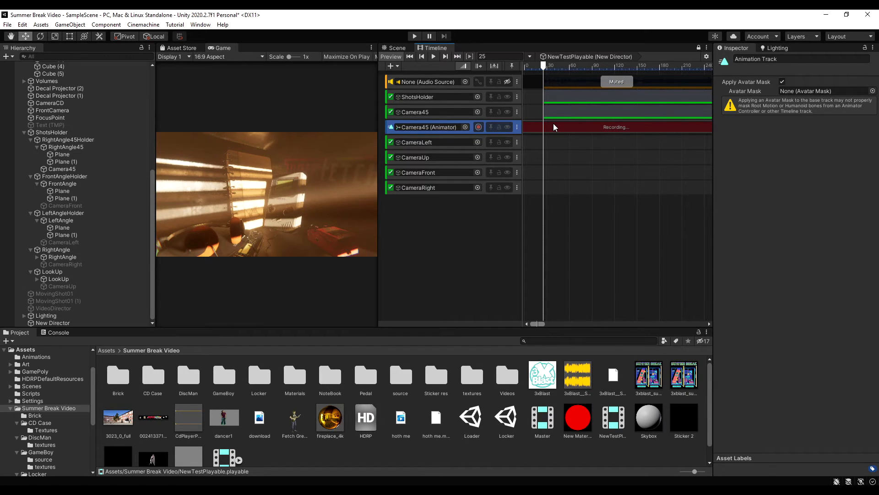
{"action": "left_click", "coordinate": [66, 171]}
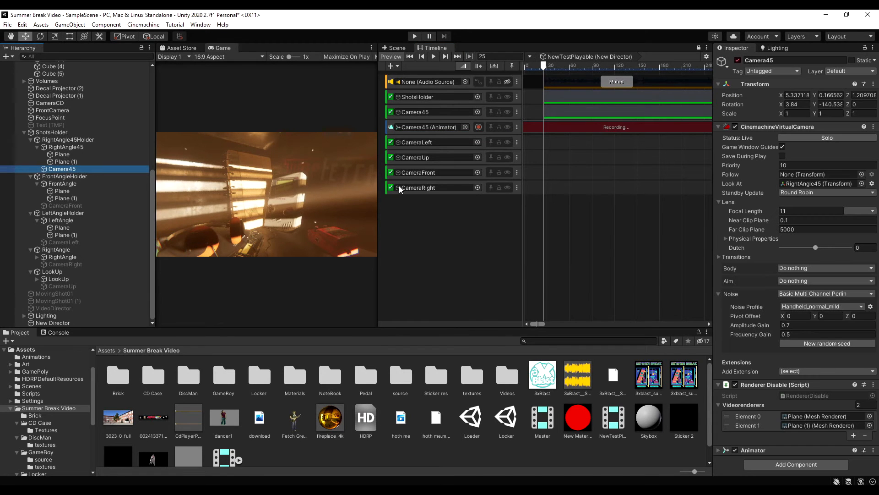
{"action": "left_click", "coordinate": [807, 95]}
{"action": "key", "text": "ctrl+c"}
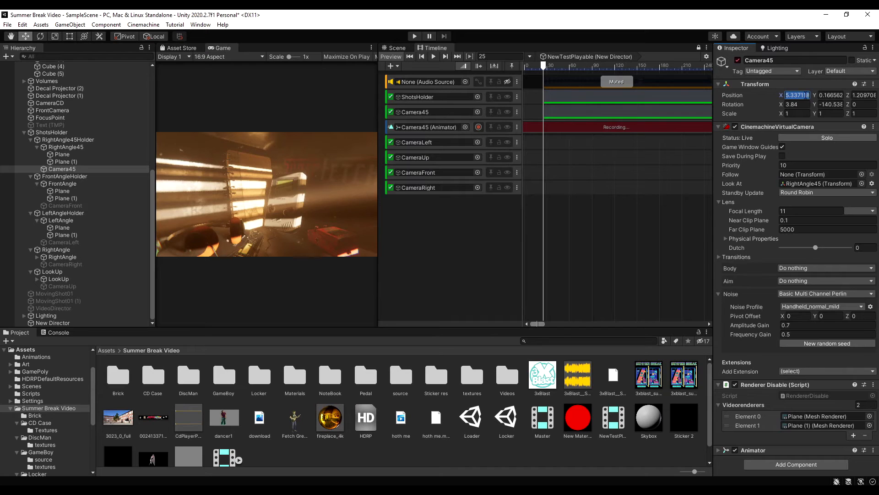
{"action": "key", "text": "BackSpace"}
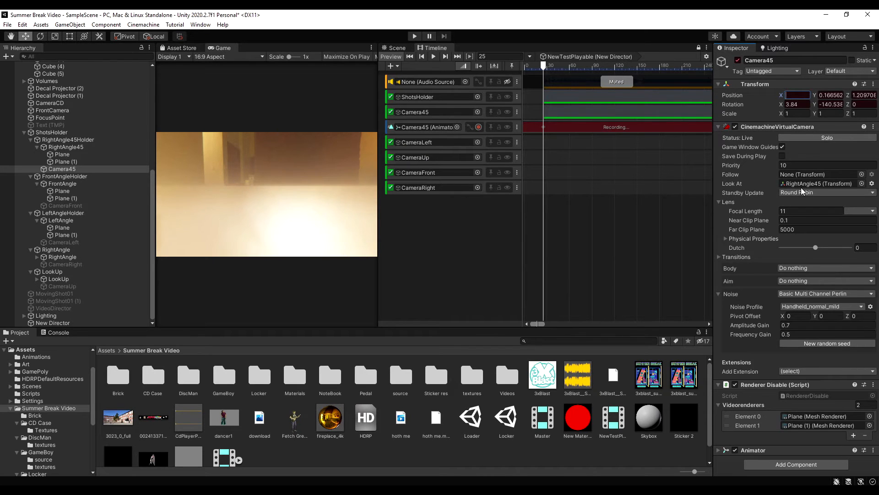
{"action": "key", "text": "ctrl+v"}
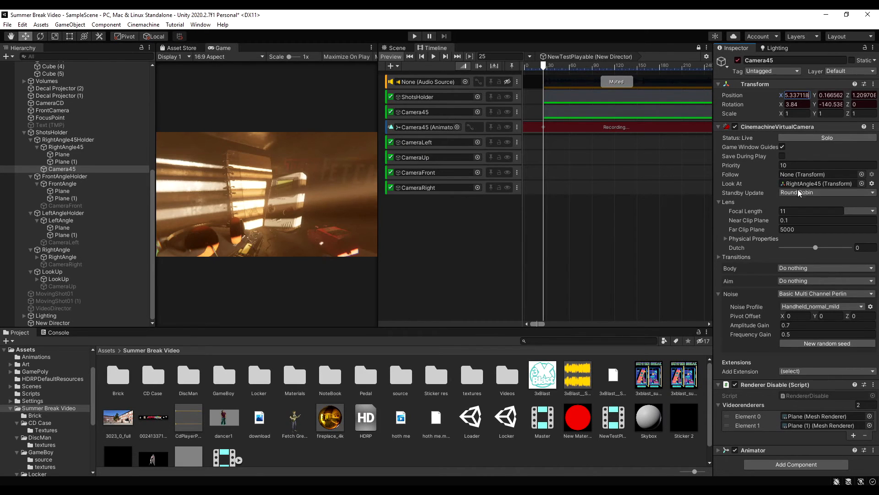
- Open the recorded Camera45 animation in the Animation window and move its position keyframe to 0:24
{"action": "double_click", "coordinate": [554, 124]}
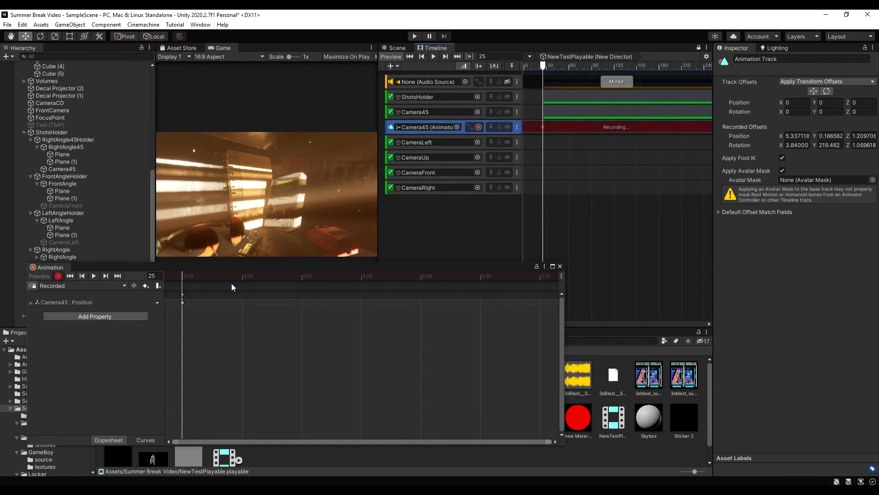
{"action": "left_click", "coordinate": [181, 293]}
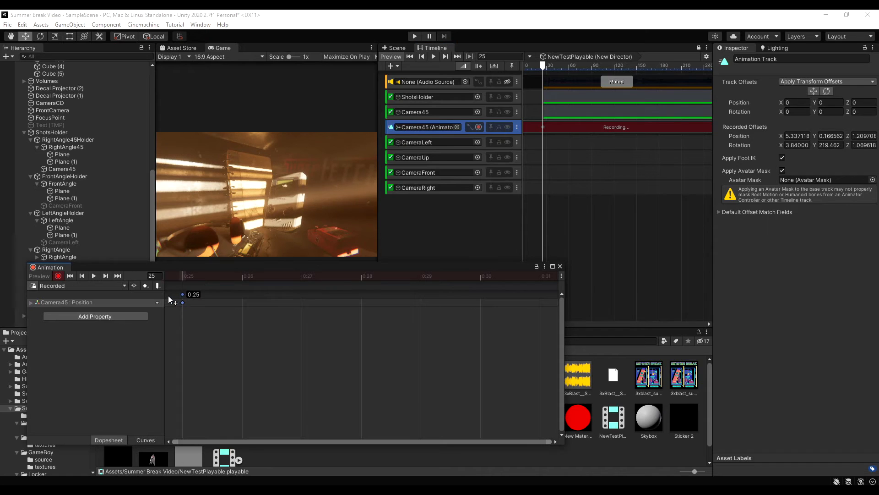
{"action": "middle_click_drag", "start_coordinate": [177, 317], "coordinate": [259, 295]}
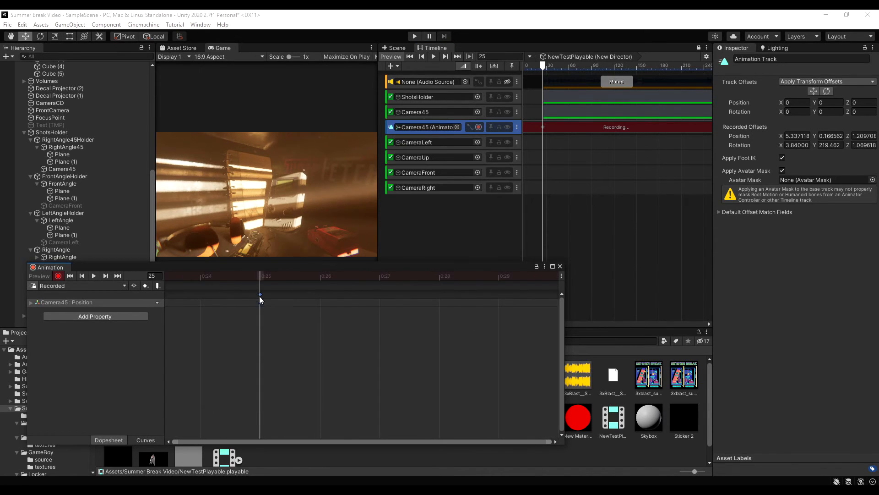
{"action": "left_click_drag", "start_coordinate": [259, 293], "coordinate": [220, 295]}
- Add a second Camera45 position keyframe at frame 735, where its activation clip ends
{"action": "scroll", "coordinate": [589, 150], "scroll_direction": "down", "scroll_amount": 1}
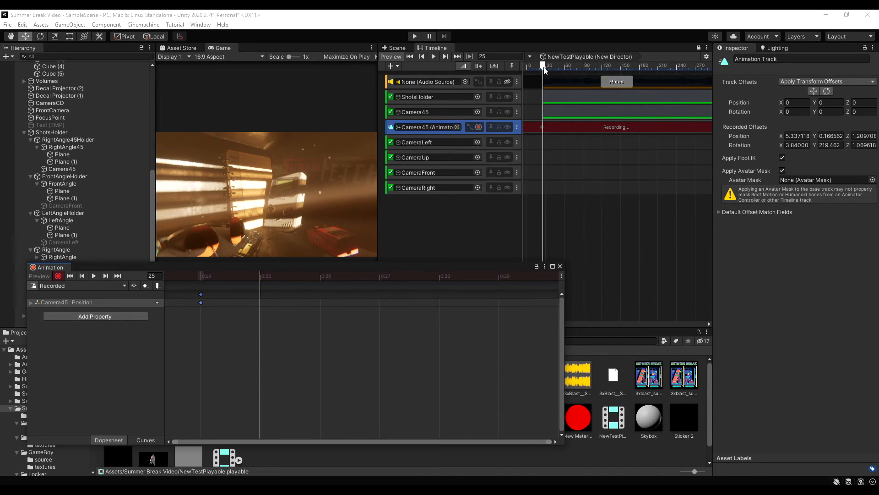
{"action": "scroll", "coordinate": [540, 67], "scroll_direction": "down", "scroll_amount": 10}
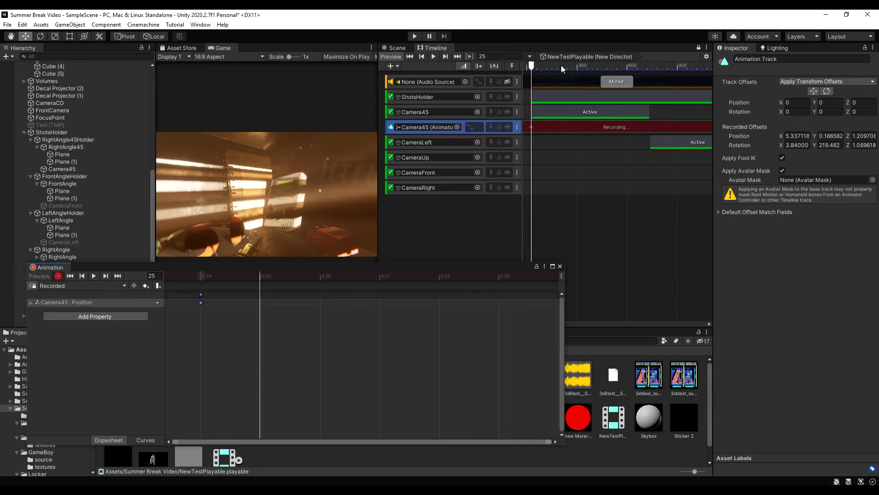
{"action": "left_click_drag", "start_coordinate": [561, 65], "coordinate": [650, 65]}
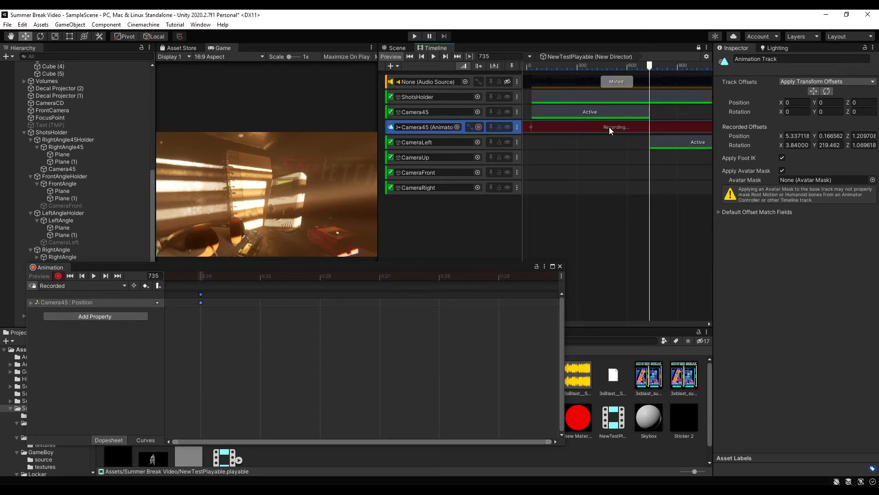
{"action": "left_click", "coordinate": [145, 285]}
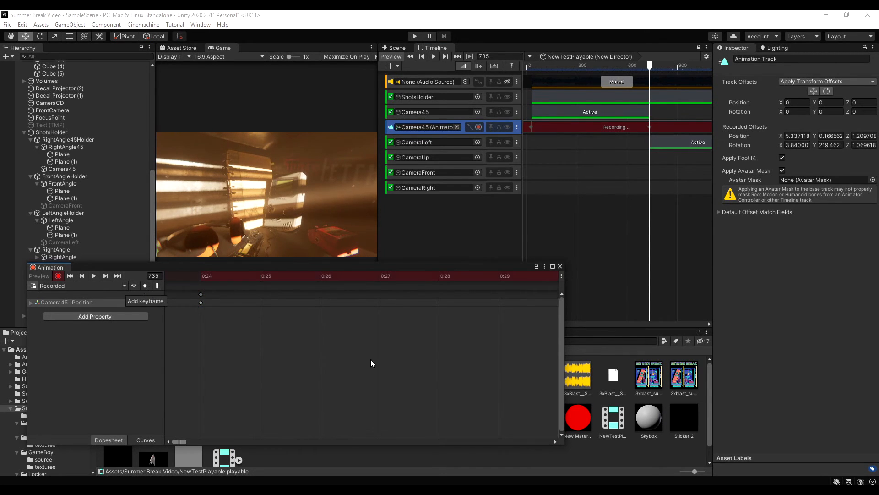
{"action": "scroll", "coordinate": [417, 355], "scroll_direction": "down", "scroll_amount": 5}
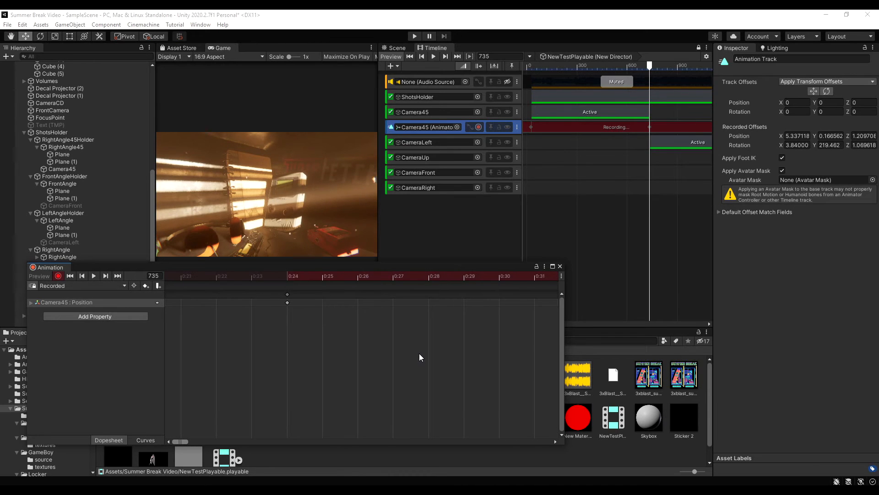
{"action": "scroll", "coordinate": [419, 357], "scroll_direction": "down", "scroll_amount": 10}
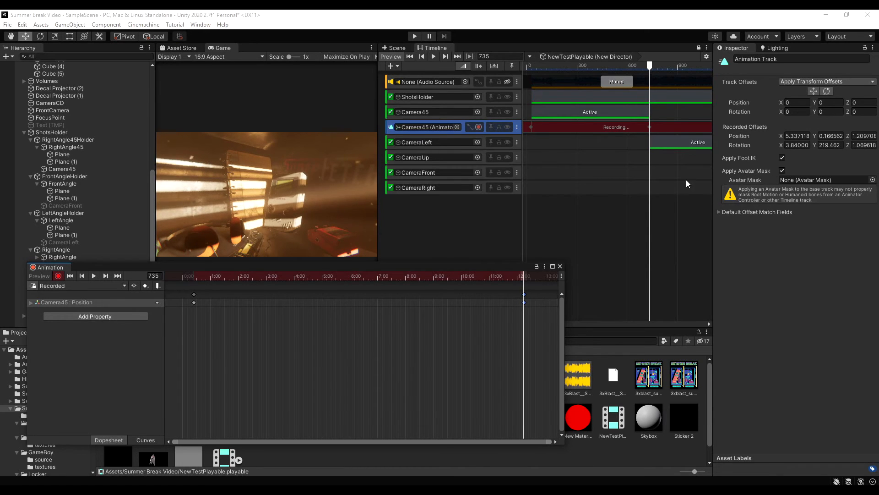
- Add a second activation clip to the Camera45 track after the CameraFront clip, spanning frames 2651 to 2992
{"action": "middle_click_drag", "start_coordinate": [642, 180], "coordinate": [622, 205]}
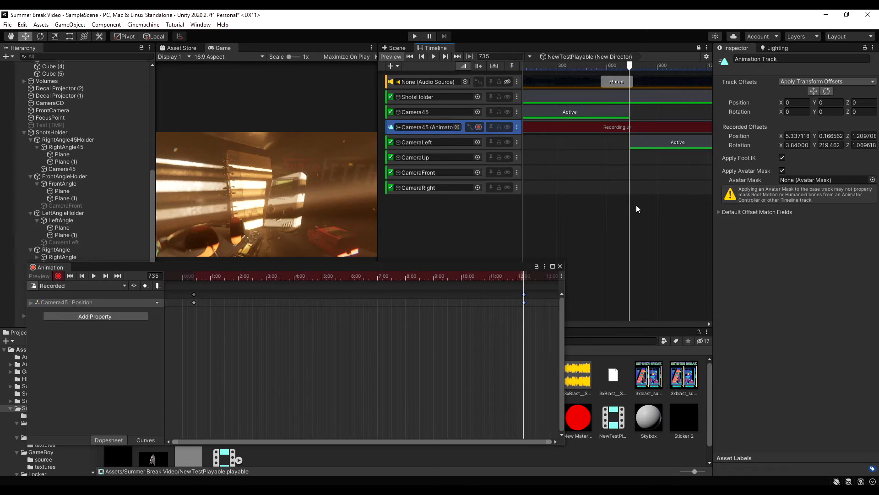
{"action": "scroll", "coordinate": [636, 205], "scroll_direction": "down", "scroll_amount": 1}
{"action": "scroll", "coordinate": [636, 209], "scroll_direction": "down", "scroll_amount": 2}
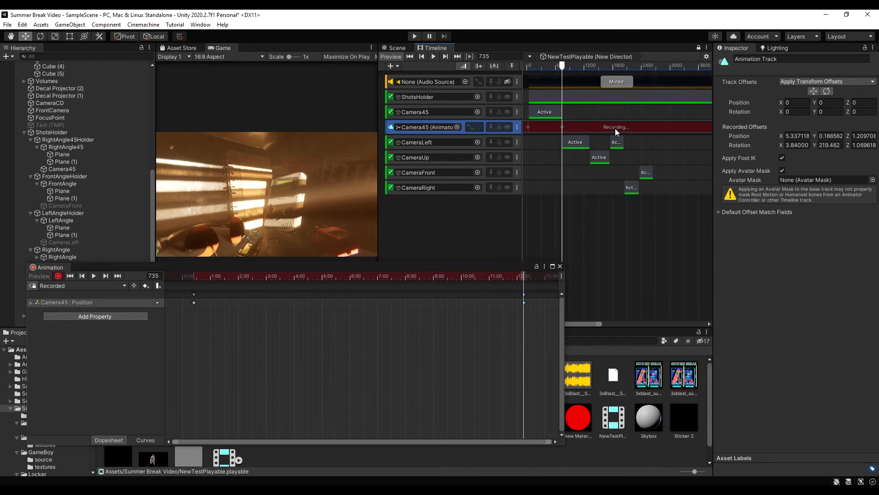
{"action": "scroll", "coordinate": [624, 113], "scroll_direction": "down", "scroll_amount": 1}
{"action": "right_click", "coordinate": [624, 113]}
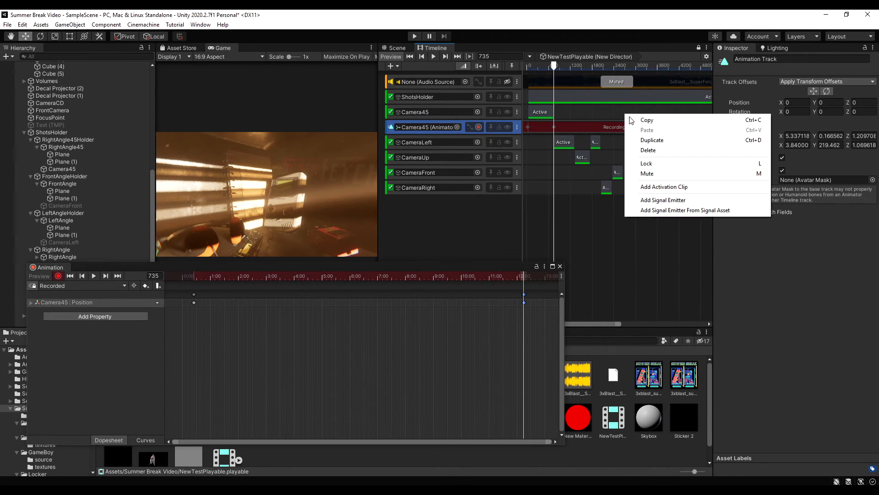
{"action": "left_click", "coordinate": [664, 187]}
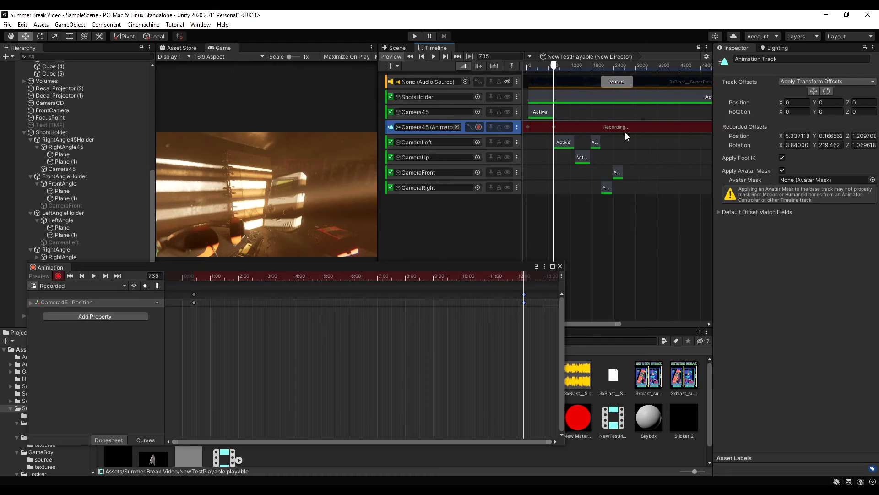
{"action": "left_click", "coordinate": [628, 114]}
{"action": "left_click", "coordinate": [626, 117]}
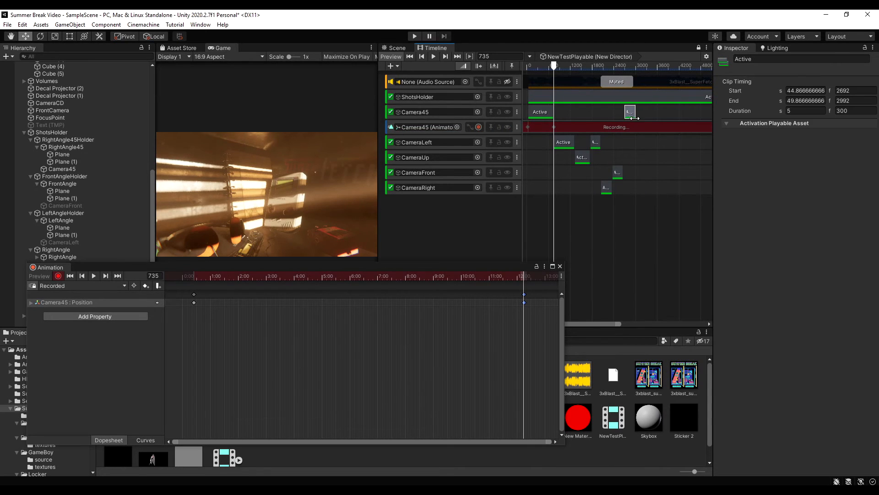
{"action": "left_click_drag", "start_coordinate": [626, 112], "coordinate": [623, 111]}
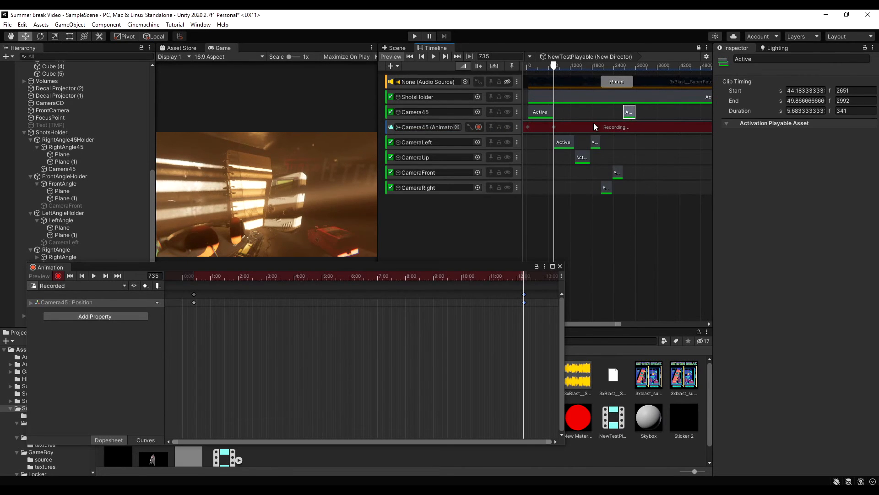
- Move the timeline playhead to frame 26, at the start of Camera45's first activation clip
{"action": "left_click", "coordinate": [635, 67]}
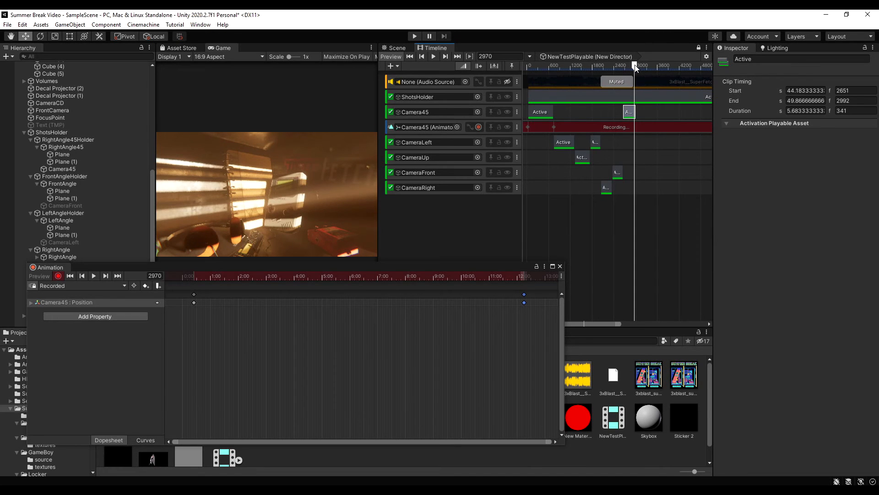
{"action": "left_click", "coordinate": [529, 68]}
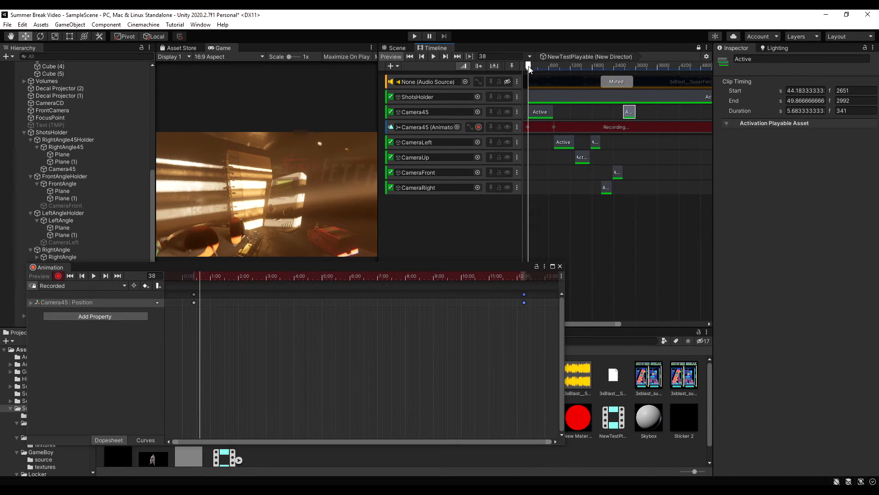
{"action": "scroll", "coordinate": [527, 153], "scroll_direction": "up", "scroll_amount": 1}
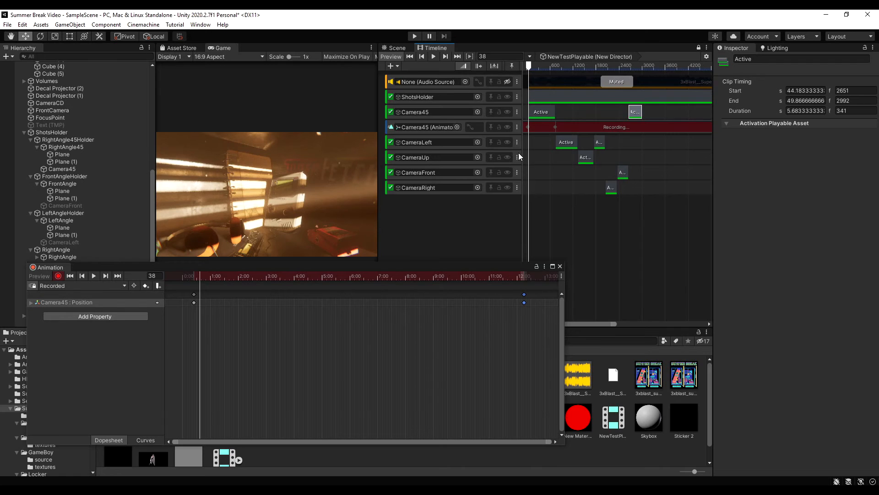
{"action": "scroll", "coordinate": [527, 159], "scroll_direction": "up", "scroll_amount": 2}
{"action": "scroll", "coordinate": [532, 159], "scroll_direction": "up", "scroll_amount": 4}
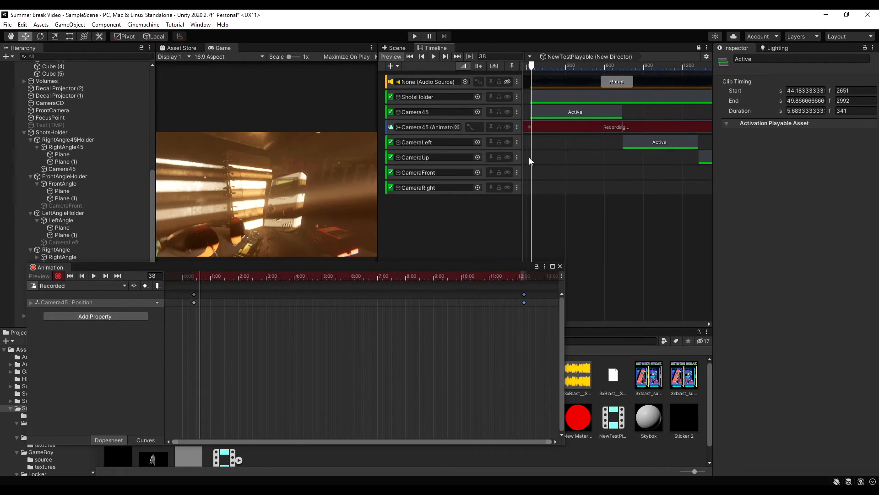
{"action": "scroll", "coordinate": [532, 154], "scroll_direction": "up", "scroll_amount": 2}
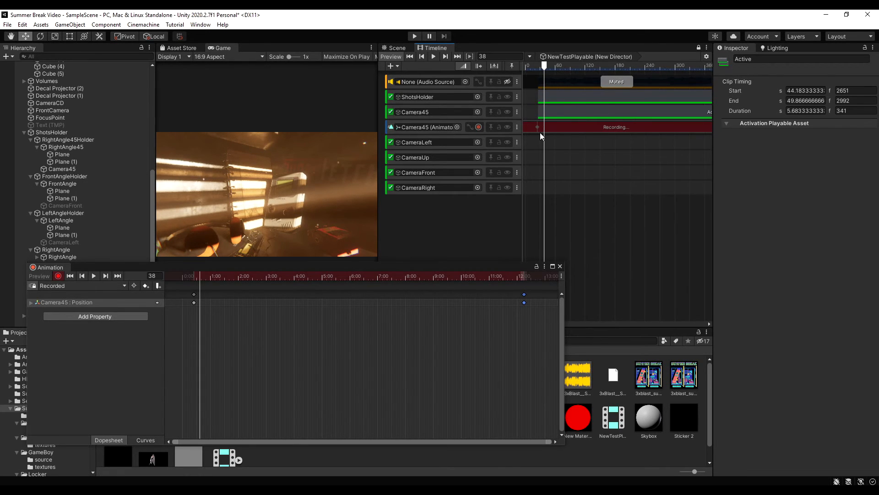
{"action": "scroll", "coordinate": [539, 130], "scroll_direction": "up", "scroll_amount": 1}
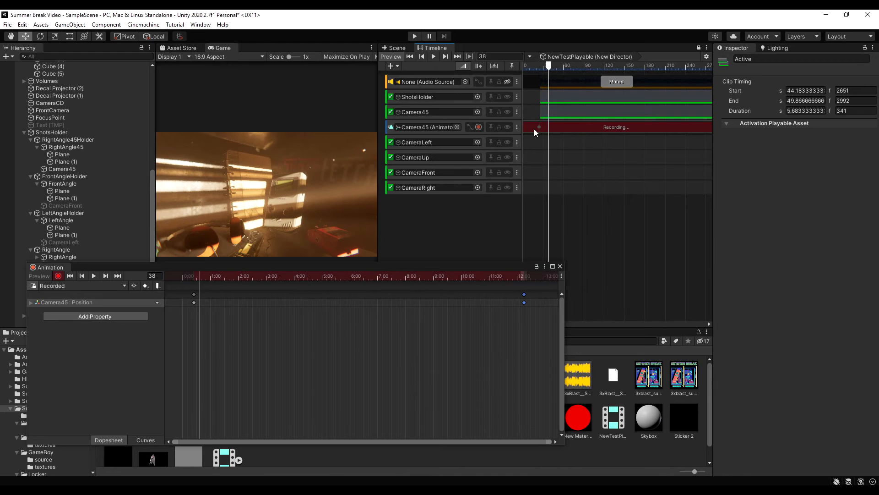
{"action": "left_click_drag", "start_coordinate": [549, 69], "coordinate": [541, 68]}
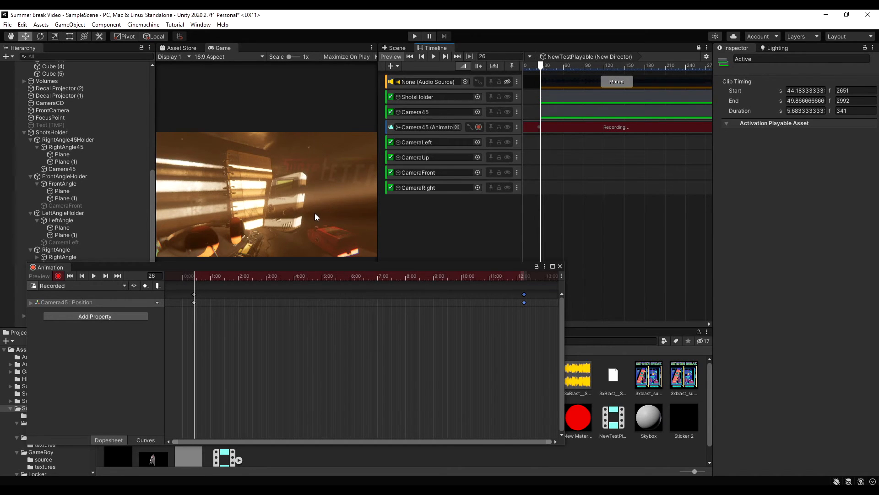
- Select Camera45 in the Scene view and key its position at frame 26 as X 5.705, Y 0.129, Z 0.91
{"action": "left_click_drag", "start_coordinate": [329, 269], "coordinate": [369, 330]}
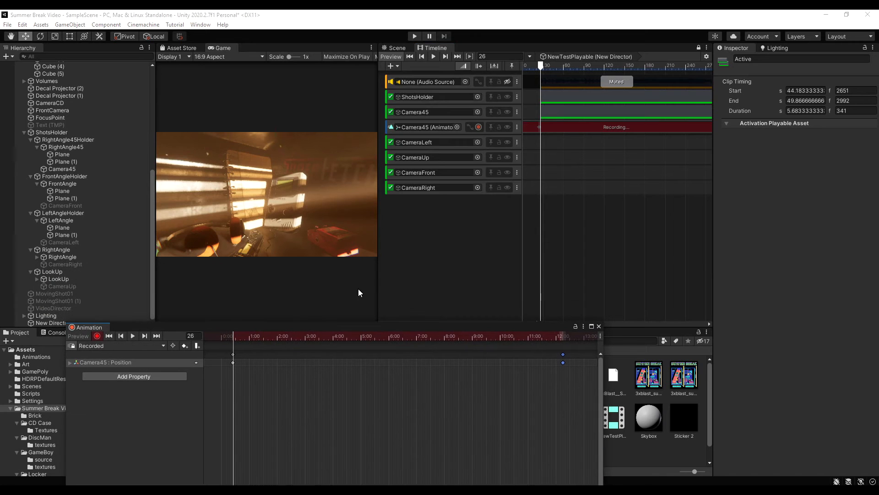
{"action": "left_click", "coordinate": [395, 49]}
{"action": "right_click_drag", "start_coordinate": [538, 223], "coordinate": [567, 210]}
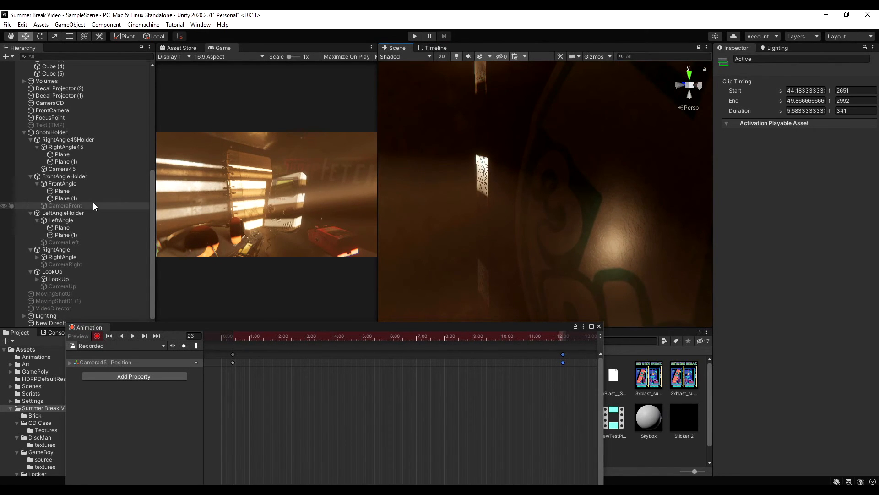
{"action": "left_click", "coordinate": [80, 169]}
{"action": "right_click_drag", "start_coordinate": [467, 222], "coordinate": [515, 191]}
{"action": "key", "text": "f"}
{"action": "right_click_drag", "start_coordinate": [504, 221], "coordinate": [536, 234]}
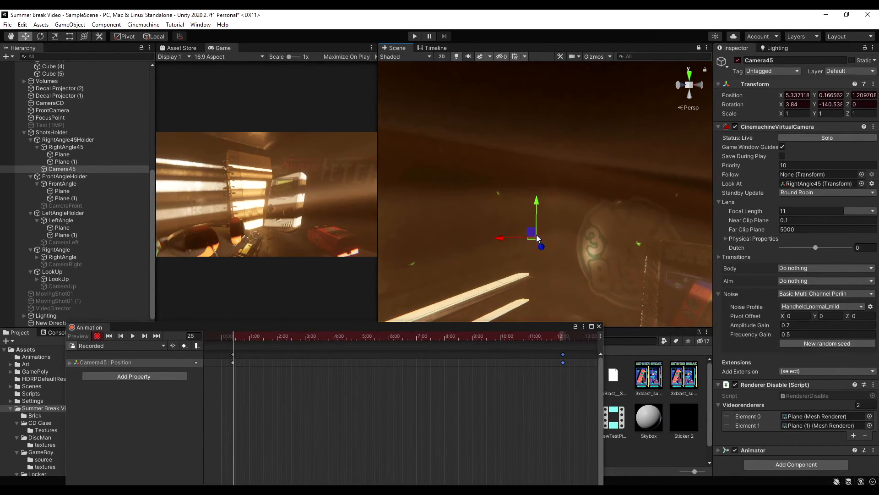
{"action": "left_click_drag", "start_coordinate": [531, 231], "coordinate": [578, 235]}
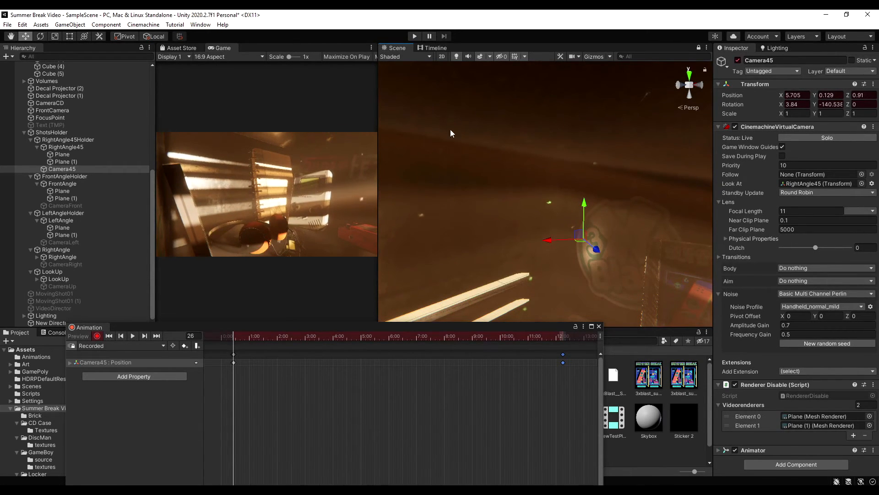
- Play the timeline from the start of the Camera45 shot through its switch to CameraLeft to check the camera movement
{"action": "left_click", "coordinate": [433, 46]}
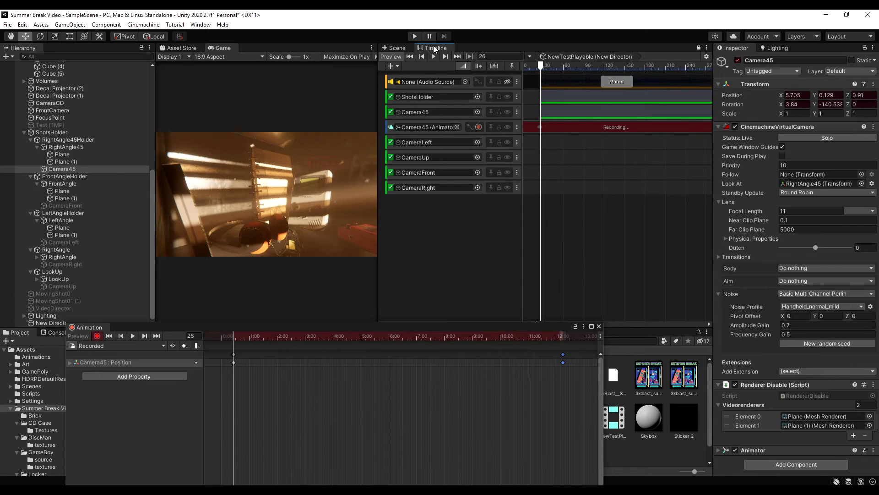
{"action": "mouse_move", "coordinate": [541, 66]}
{"action": "left_mouse_down"}
{"action": "mouse_move", "coordinate": [673, 73]}
{"action": "mouse_move", "coordinate": [536, 73]}
{"action": "left_mouse_up"}
{"action": "left_click", "coordinate": [439, 55]}
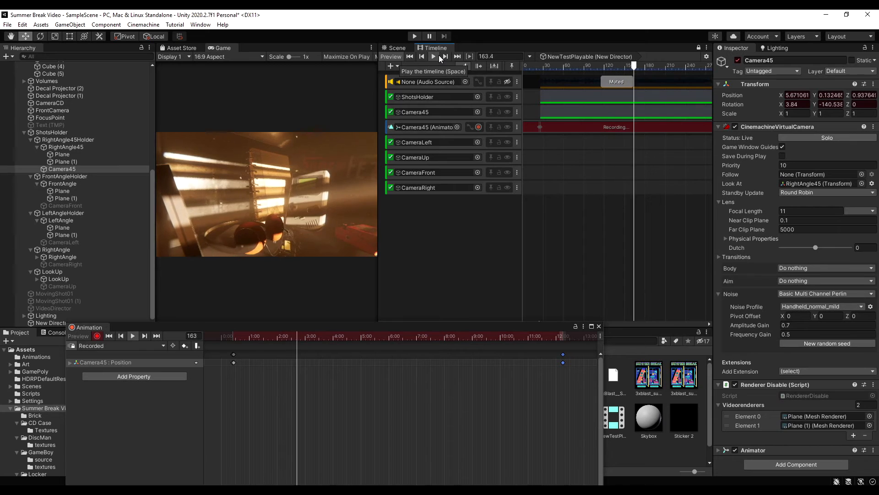
{"action": "scroll", "coordinate": [617, 148], "scroll_direction": "down", "scroll_amount": 3}
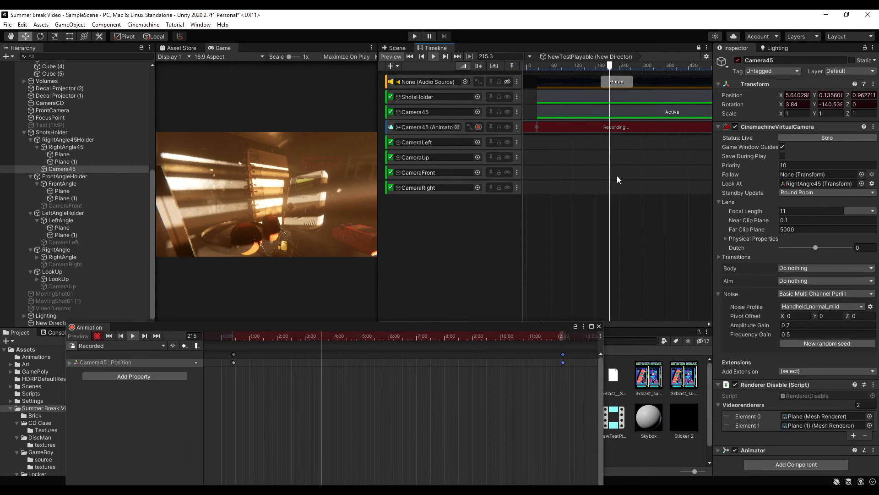
{"action": "scroll", "coordinate": [618, 178], "scroll_direction": "down", "scroll_amount": 5}
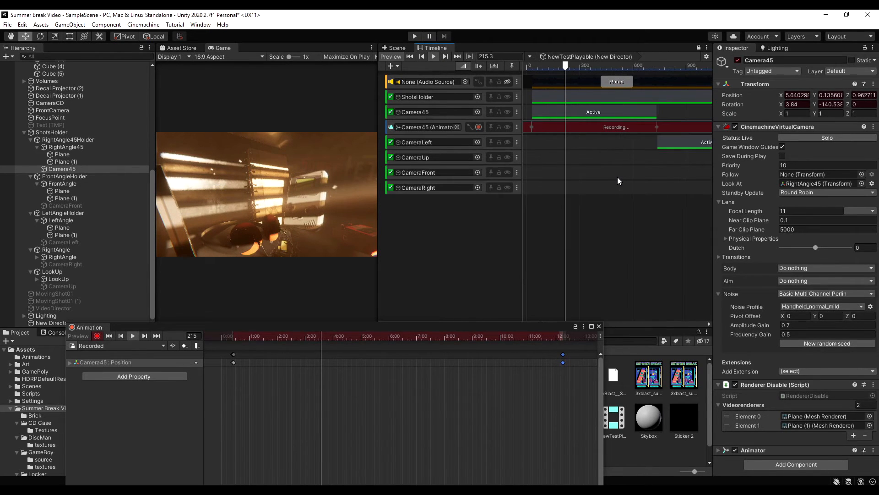
{"action": "scroll", "coordinate": [617, 181], "scroll_direction": "down", "scroll_amount": 2}
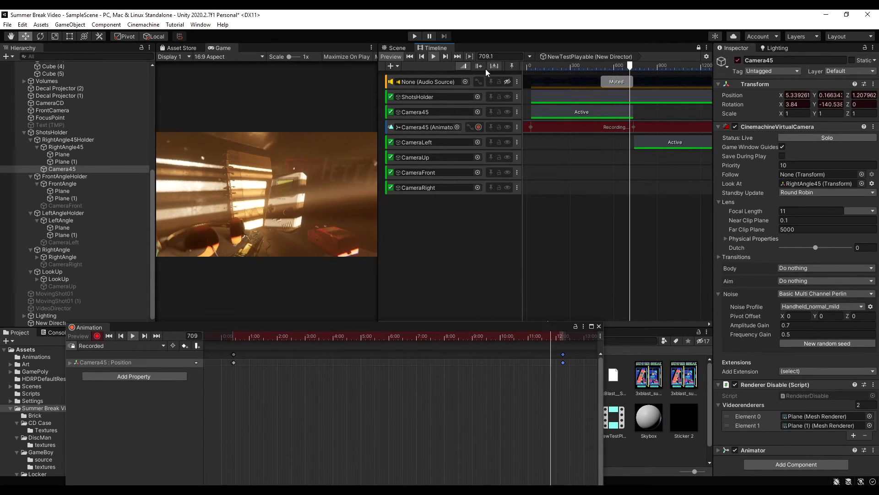
{"action": "left_click", "coordinate": [431, 57]}
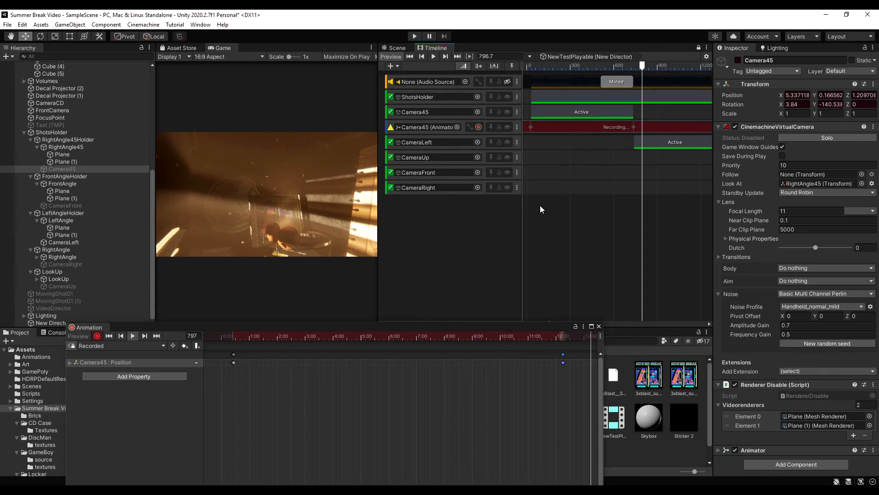
- Shift the two opening Camera45 position keyframes earlier in the Animation window, to 0:21 and 0:23, and play the shot back
{"action": "left_click", "coordinate": [557, 67]}
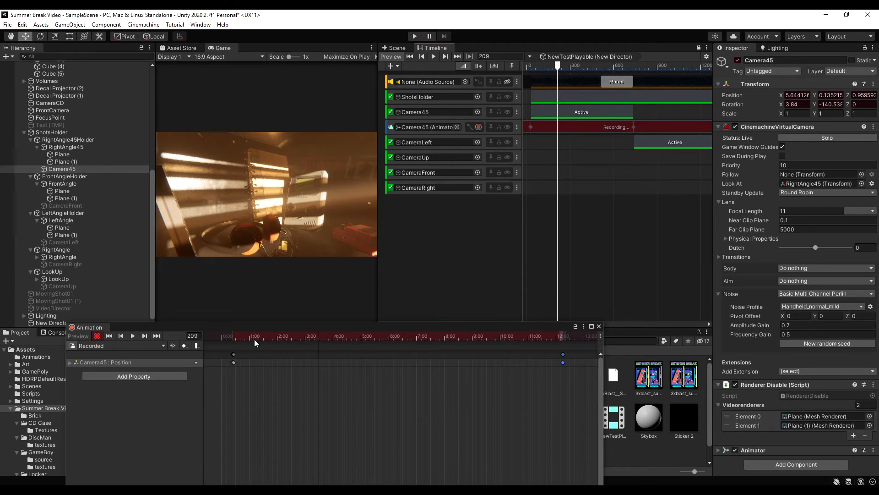
{"action": "left_click_drag", "start_coordinate": [241, 335], "coordinate": [235, 337]}
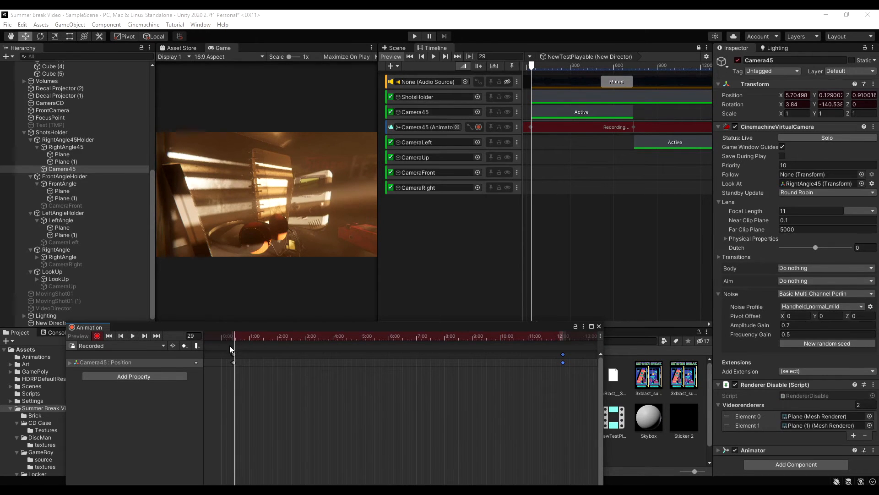
{"action": "scroll", "coordinate": [230, 358], "scroll_direction": "up", "scroll_amount": 6}
{"action": "scroll", "coordinate": [230, 359], "scroll_direction": "up", "scroll_amount": 8}
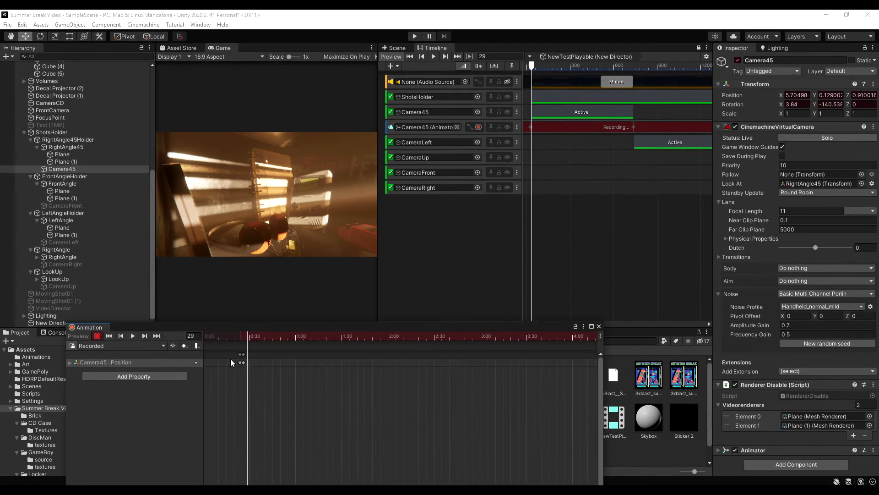
{"action": "scroll", "coordinate": [230, 359], "scroll_direction": "up", "scroll_amount": 8}
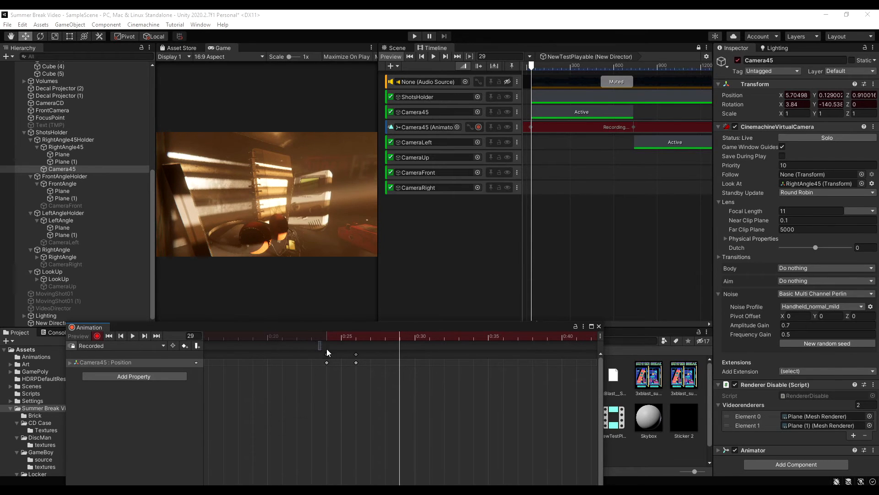
{"action": "left_click_drag", "start_coordinate": [326, 348], "coordinate": [376, 400]}
{"action": "left_click_drag", "start_coordinate": [323, 350], "coordinate": [302, 358]}
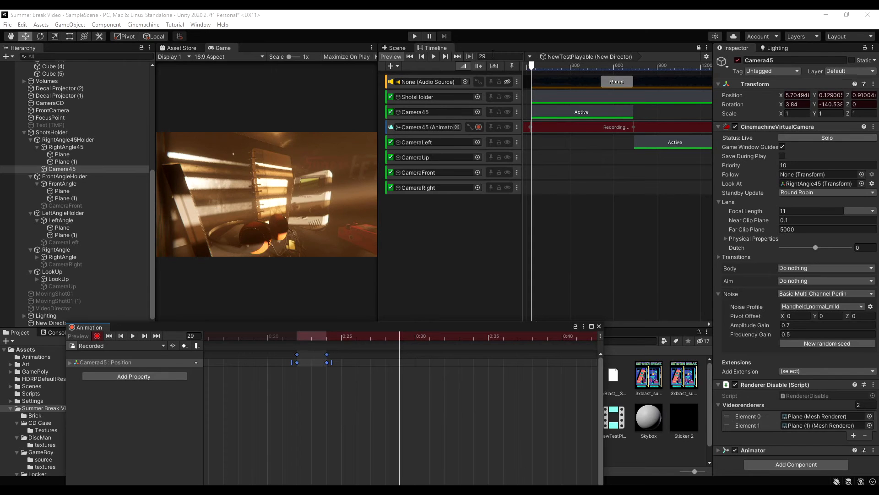
{"action": "left_click", "coordinate": [528, 66]}
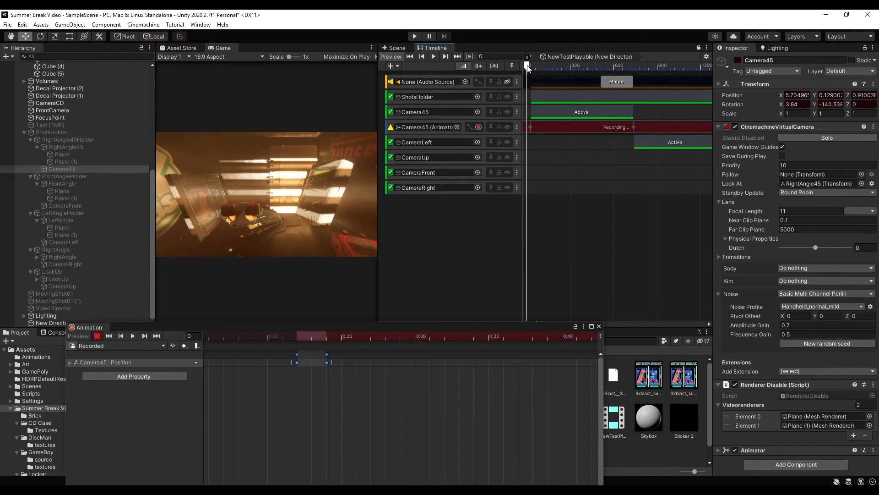
{"action": "left_click_drag", "start_coordinate": [527, 67], "coordinate": [529, 67]}
{"action": "mouse_move", "coordinate": [310, 335]}
{"action": "left_mouse_down"}
{"action": "mouse_move", "coordinate": [343, 335]}
{"action": "mouse_move", "coordinate": [326, 332]}
{"action": "left_mouse_up"}
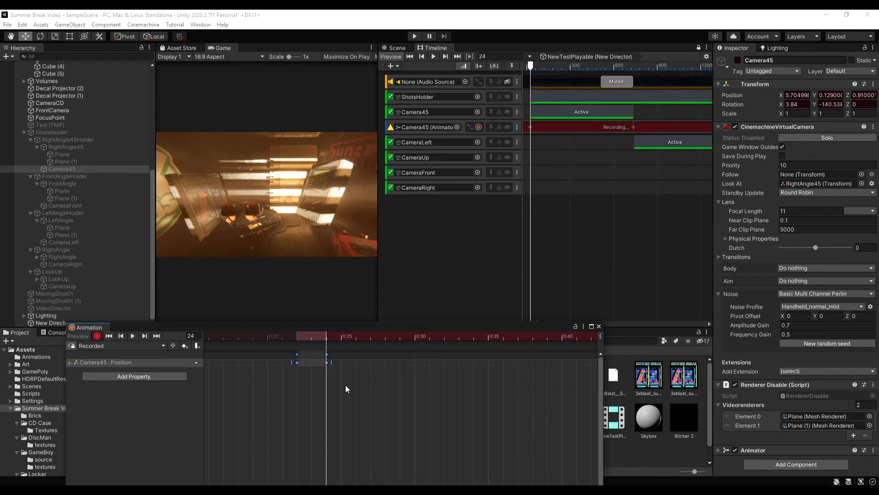
{"action": "left_click_drag", "start_coordinate": [308, 362], "coordinate": [370, 339]}
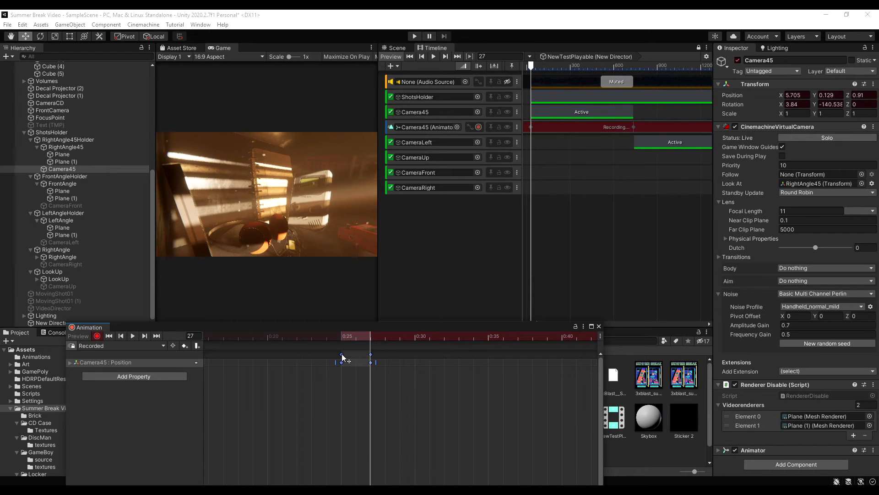
{"action": "left_click_drag", "start_coordinate": [342, 353], "coordinate": [399, 194]}
{"action": "left_click", "coordinate": [433, 56]}
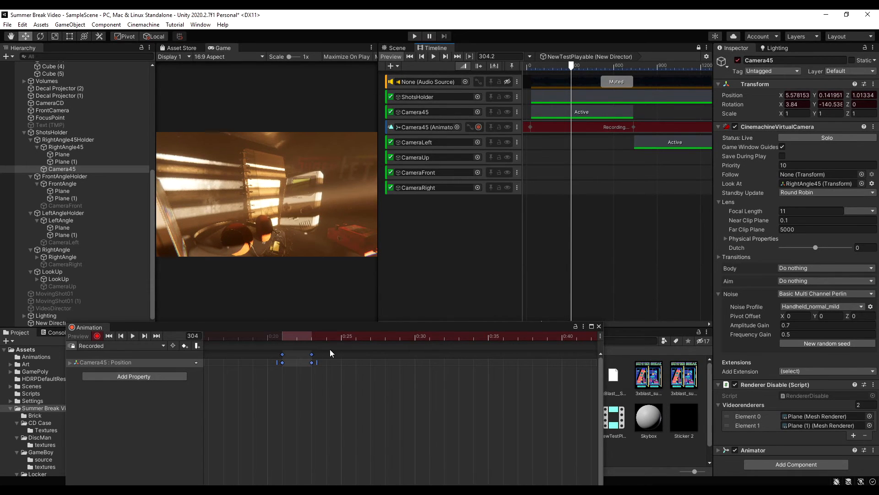
- Key Camera45's lens at frame 25 by re-entering its focal length of 11
{"action": "left_click", "coordinate": [339, 337]}
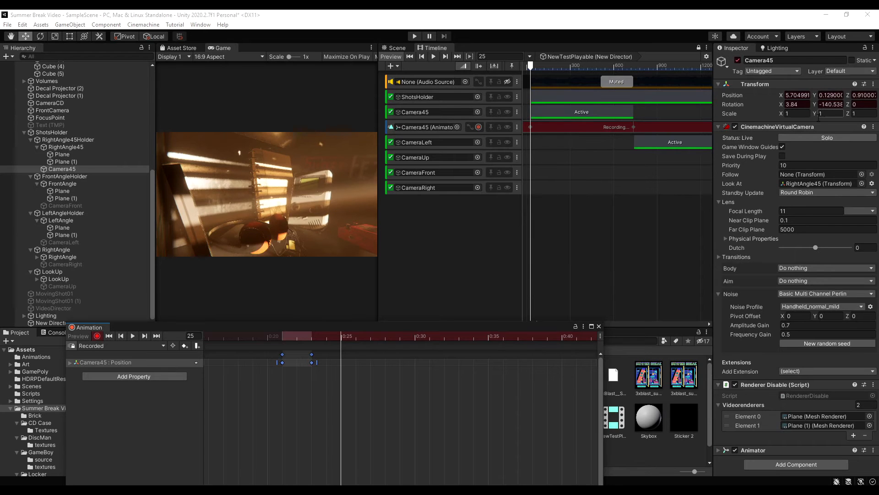
{"action": "left_click", "coordinate": [788, 211]}
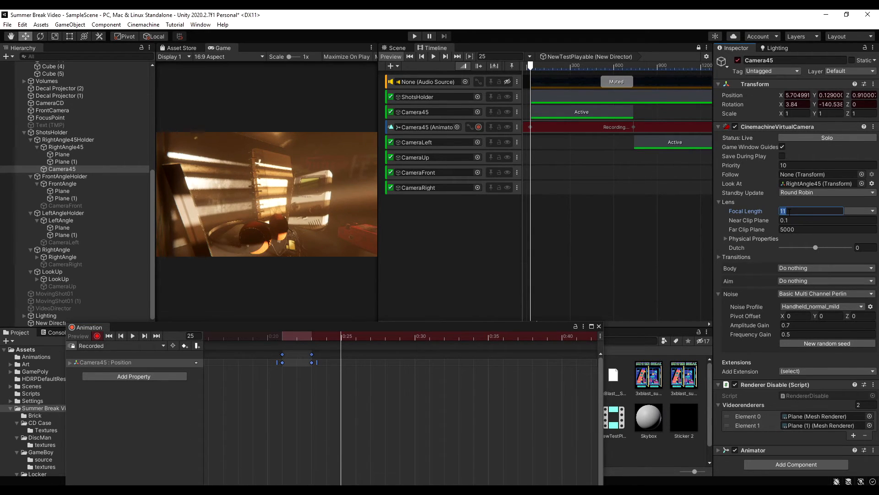
{"action": "type", "text": "11"}
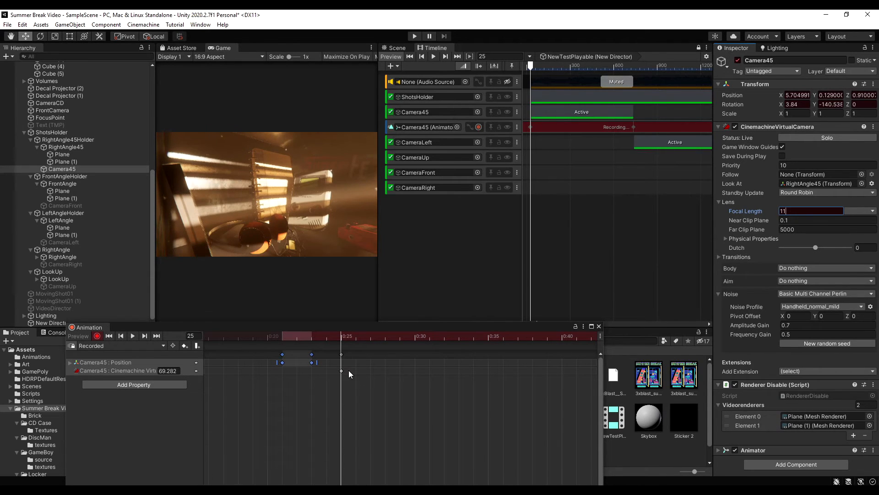
- Key Camera45's lens at frame 443 with a focal length of 13
{"action": "left_click_drag", "start_coordinate": [345, 338], "coordinate": [593, 336]}
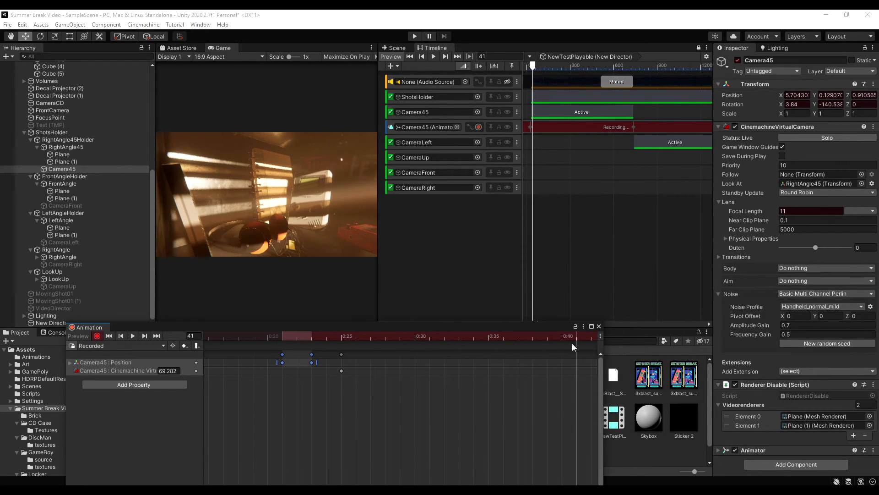
{"action": "left_click", "coordinate": [542, 69]}
{"action": "left_click_drag", "start_coordinate": [542, 70], "coordinate": [592, 73]}
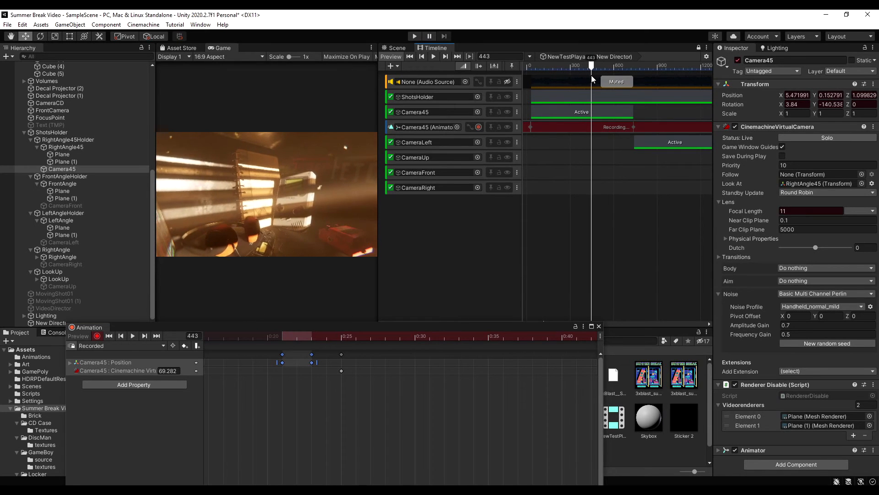
{"action": "left_click", "coordinate": [795, 209]}
{"action": "type", "text": "13"}
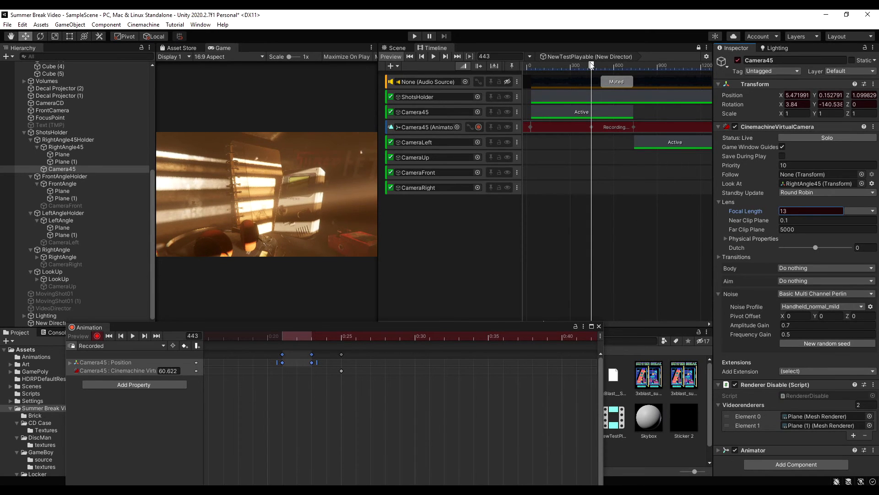
- Key Camera45's lens at frame 746 with a focal length of 13 and review its keyframes in the Animation window
{"action": "left_click_drag", "start_coordinate": [591, 65], "coordinate": [635, 65]}
{"action": "left_click", "coordinate": [790, 211]}
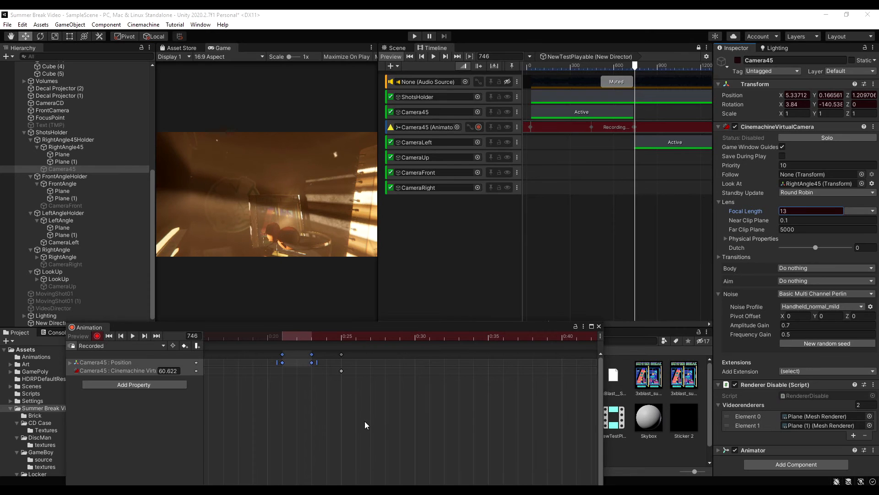
{"action": "scroll", "coordinate": [360, 400], "scroll_direction": "down", "scroll_amount": 3}
{"action": "scroll", "coordinate": [365, 401], "scroll_direction": "down", "scroll_amount": 5}
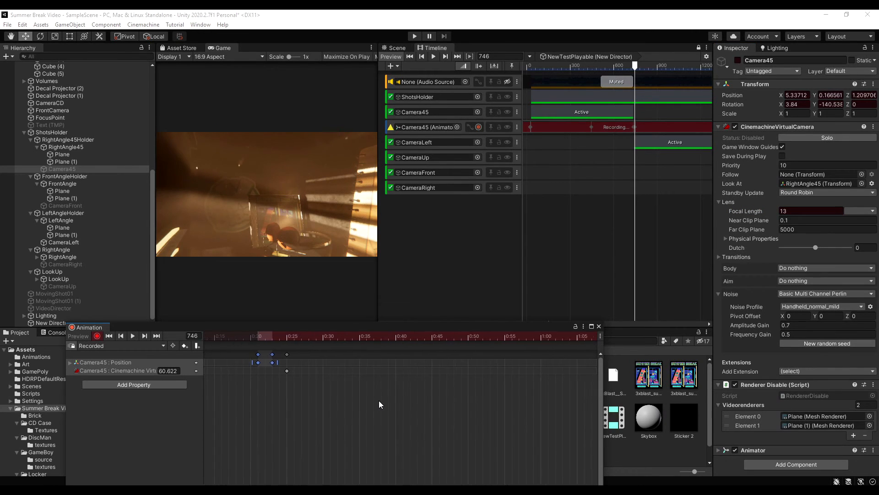
{"action": "scroll", "coordinate": [383, 401], "scroll_direction": "down", "scroll_amount": 15}
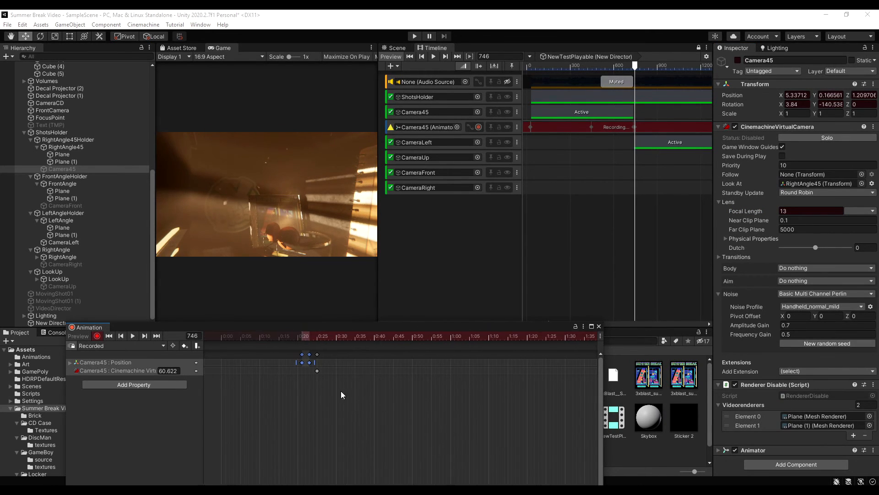
{"action": "left_click", "coordinate": [558, 335]}
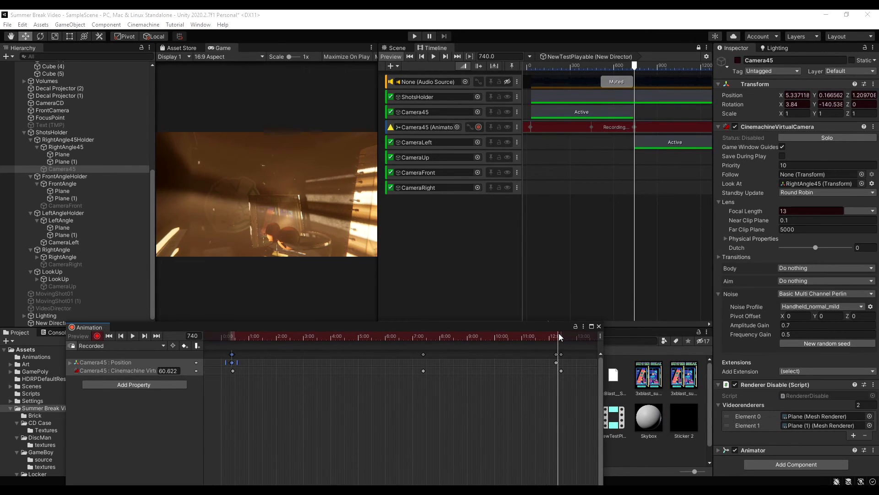
{"action": "left_click_drag", "start_coordinate": [560, 334], "coordinate": [564, 334]}
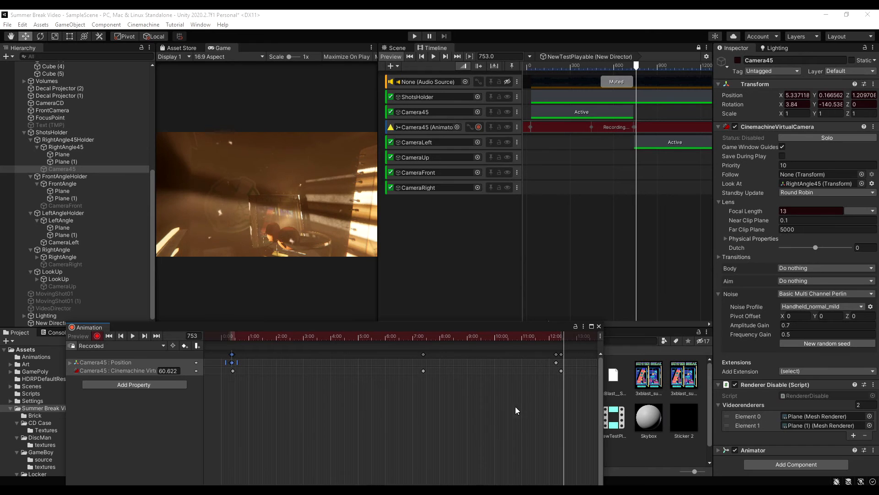
{"action": "middle_click_drag", "start_coordinate": [516, 406], "coordinate": [480, 398]}
{"action": "middle_click_drag", "start_coordinate": [364, 374], "coordinate": [344, 389]}
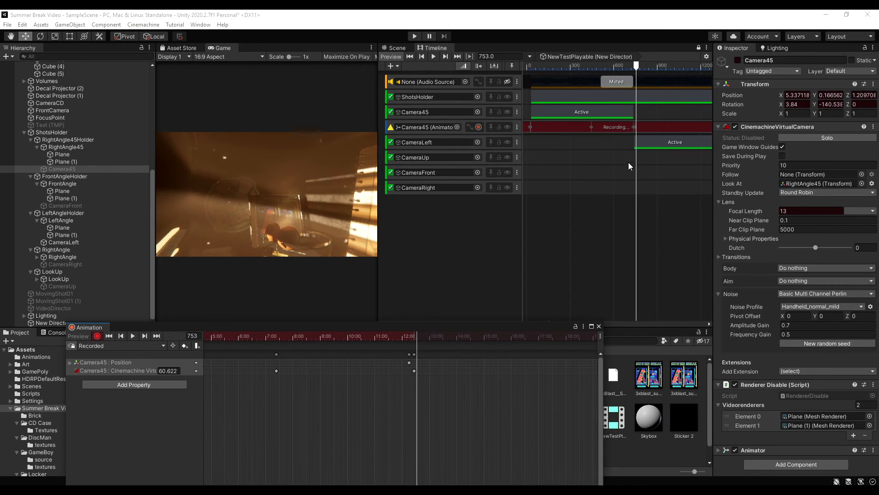
- Key Camera45's lens at frame 2295, near the end of the CameraRight shot, with a focal length of 11
{"action": "scroll", "coordinate": [628, 70], "scroll_direction": "down", "scroll_amount": 3}
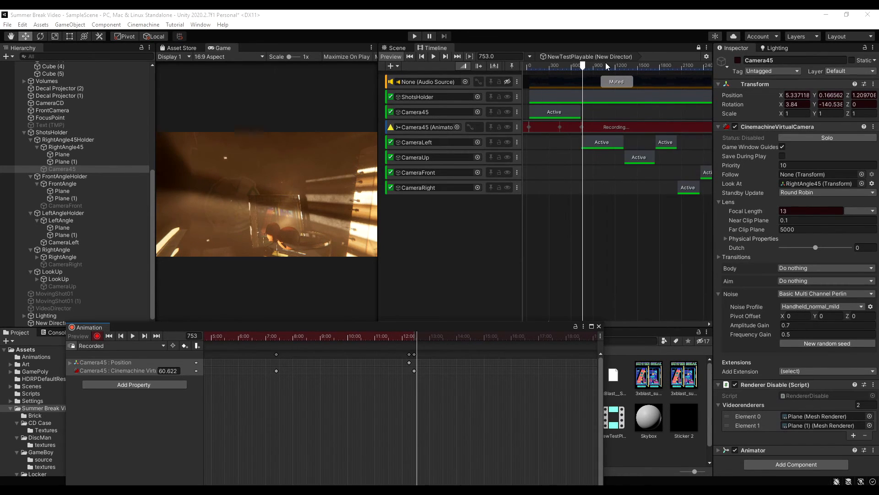
{"action": "left_click_drag", "start_coordinate": [582, 67], "coordinate": [663, 87]}
{"action": "middle_click_drag", "start_coordinate": [663, 87], "coordinate": [652, 87]}
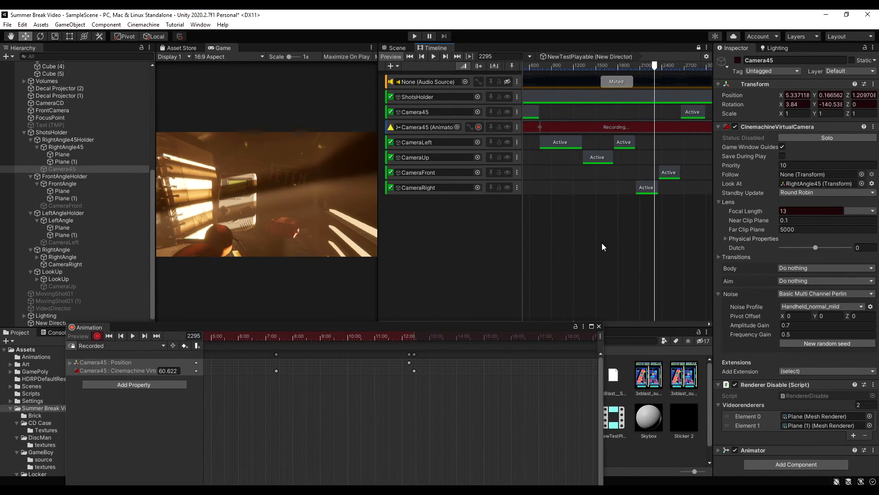
{"action": "left_click", "coordinate": [809, 210]}
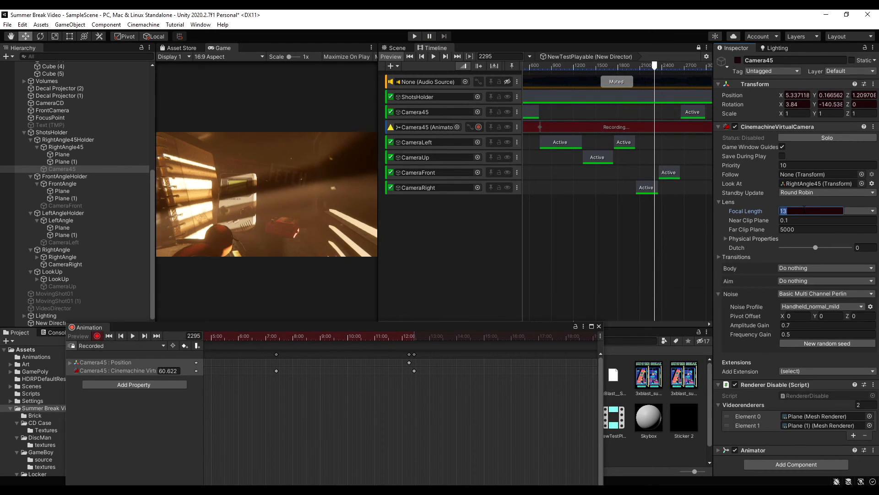
{"action": "type", "text": "11"}
- Scrub through the lens animation between Camera45's shots and on to frame 2972 in its second shot
{"action": "left_click_drag", "start_coordinate": [381, 335], "coordinate": [416, 338]}
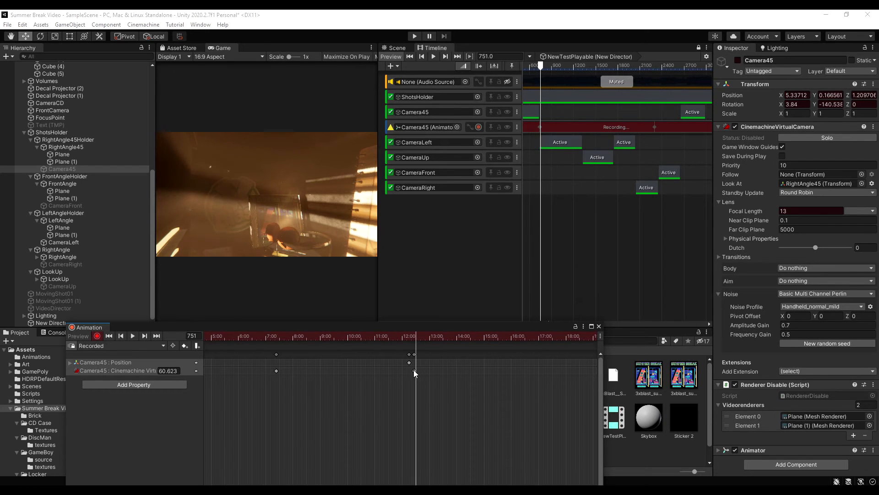
{"action": "left_click_drag", "start_coordinate": [253, 327], "coordinate": [575, 343]}
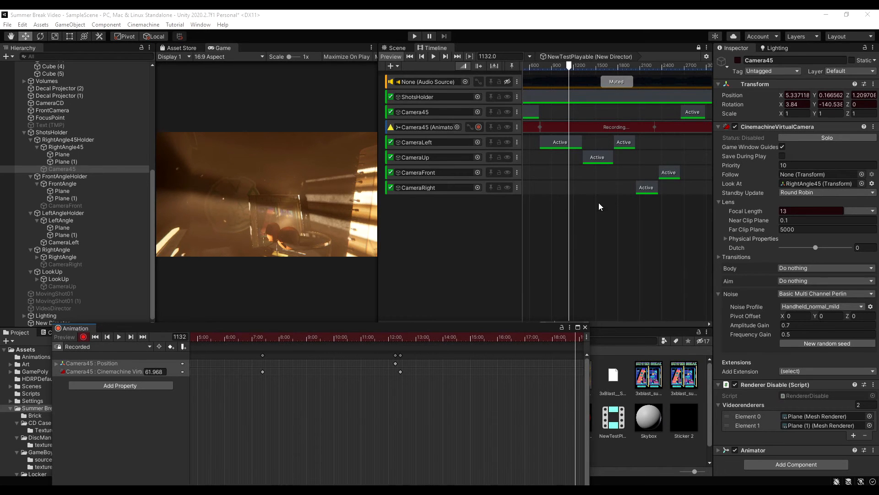
{"action": "left_click_drag", "start_coordinate": [360, 340], "coordinate": [468, 331]}
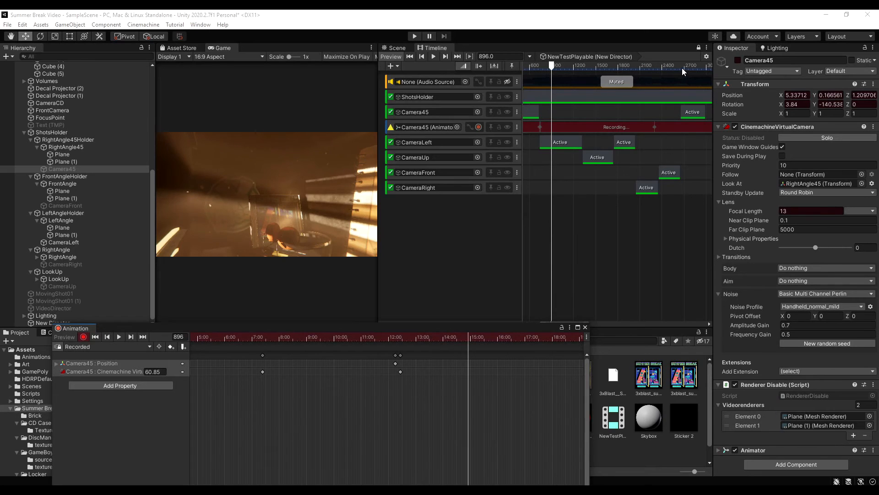
{"action": "left_click_drag", "start_coordinate": [683, 68], "coordinate": [705, 67]}
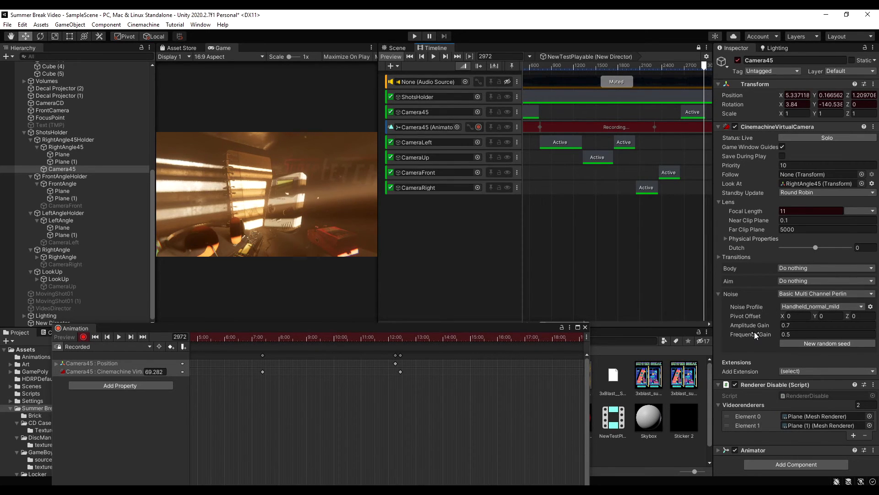
- Try rotating Camera45 around Z to 53.94 at frame 2972, and undo the rotation
{"action": "mouse_move", "coordinate": [753, 333]}
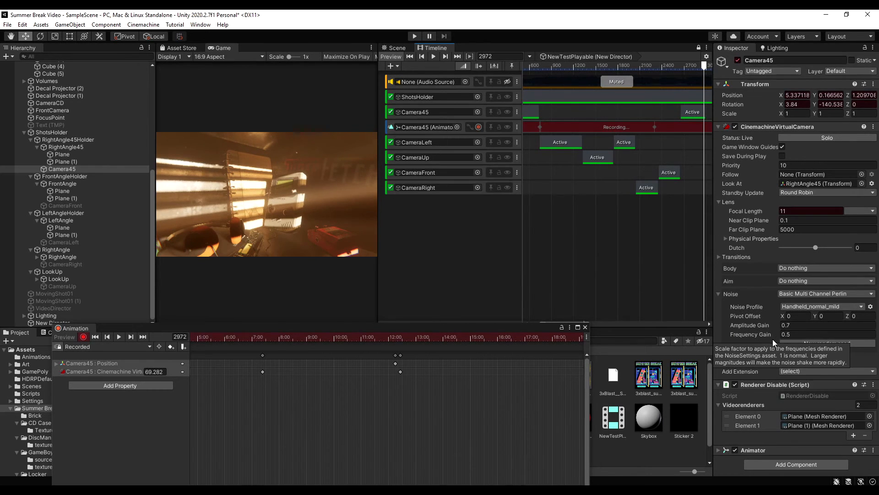
{"action": "left_click", "coordinate": [784, 334]}
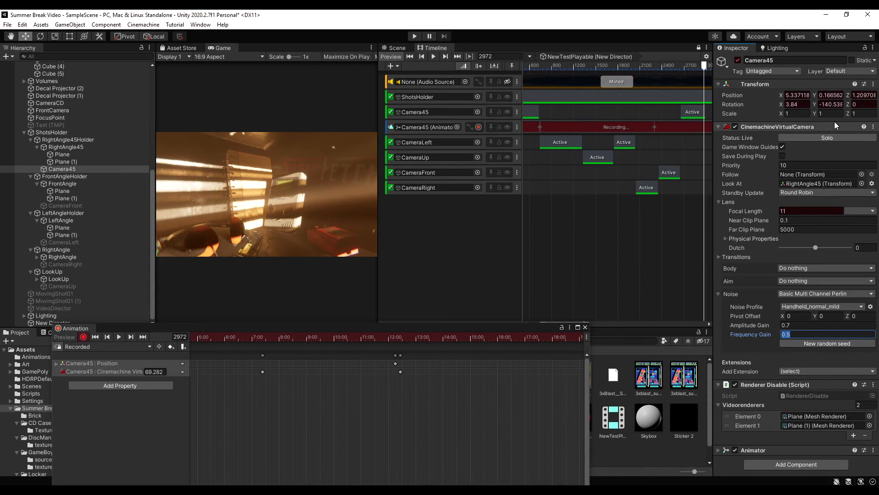
{"action": "left_click", "coordinate": [857, 107]}
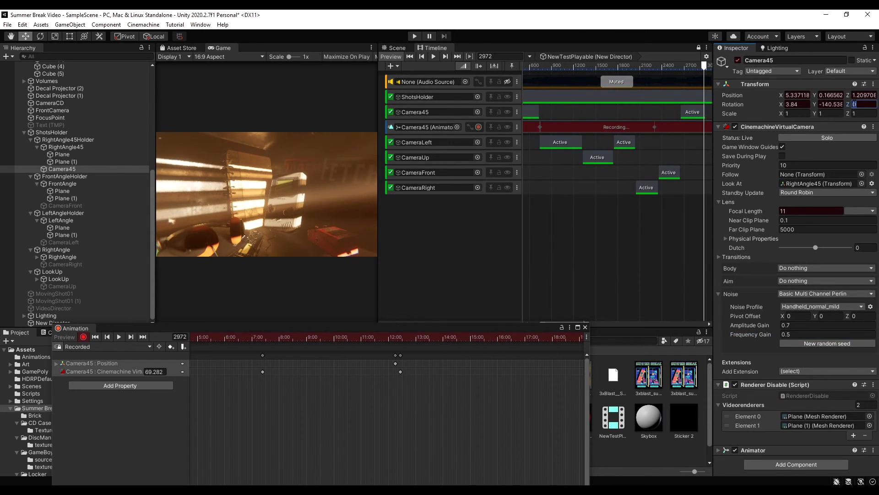
{"action": "left_click_drag", "start_coordinate": [848, 104], "coordinate": [701, 110]}
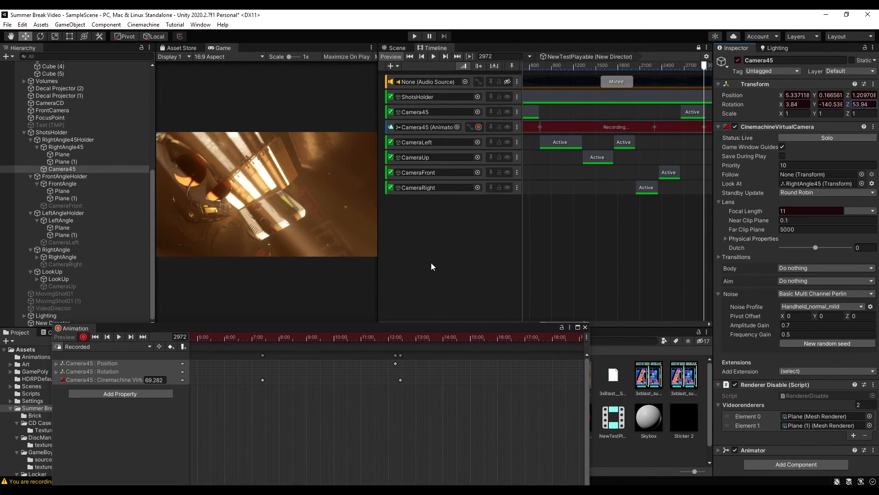
{"action": "key", "text": "ctrl+z"}
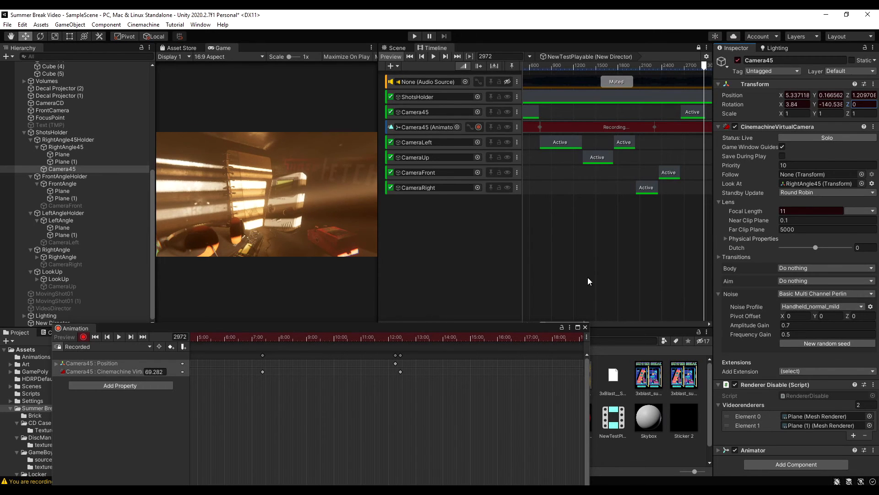
- Show the whole New Director timeline and stop recording on Camera45's animation track
{"action": "scroll", "coordinate": [697, 199], "scroll_direction": "down", "scroll_amount": 1}
{"action": "scroll", "coordinate": [618, 192], "scroll_direction": "down", "scroll_amount": 1}
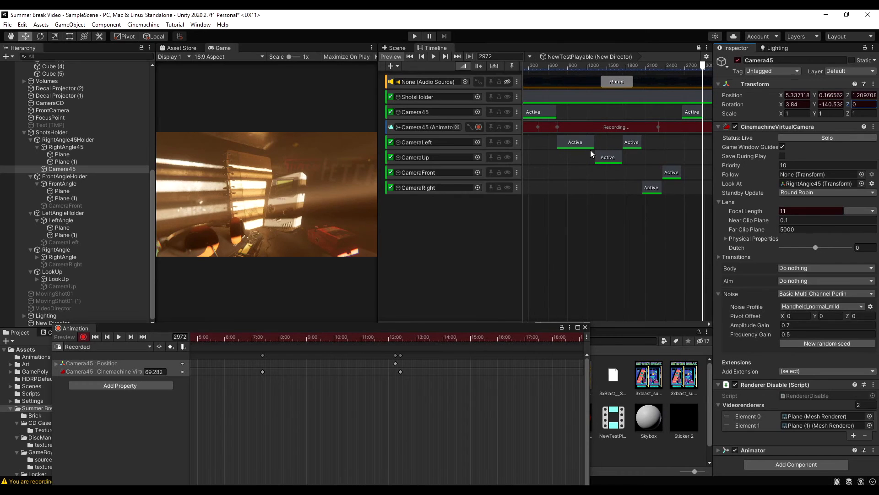
{"action": "scroll", "coordinate": [545, 105], "scroll_direction": "down", "scroll_amount": 5}
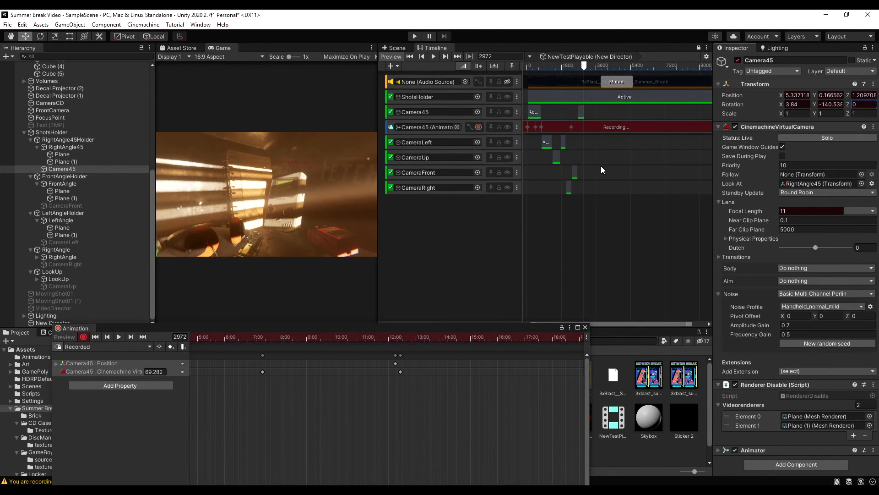
{"action": "scroll", "coordinate": [602, 166], "scroll_direction": "down", "scroll_amount": 1}
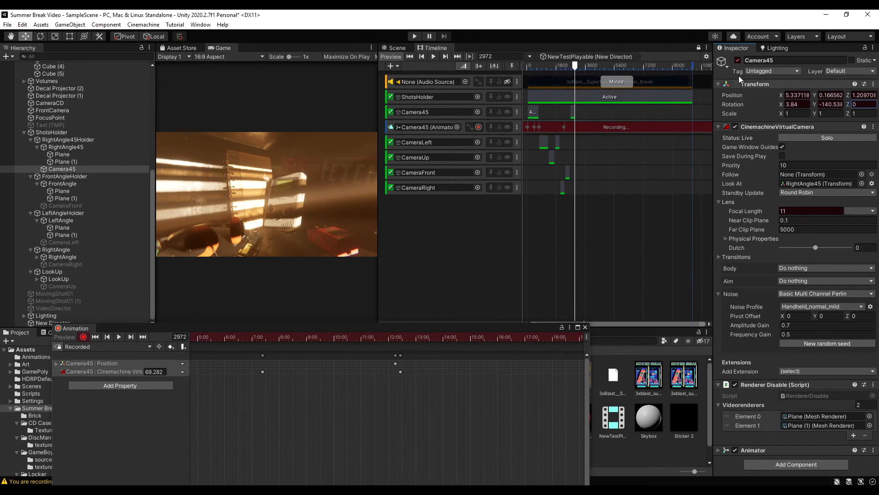
{"action": "left_click", "coordinate": [480, 127]}
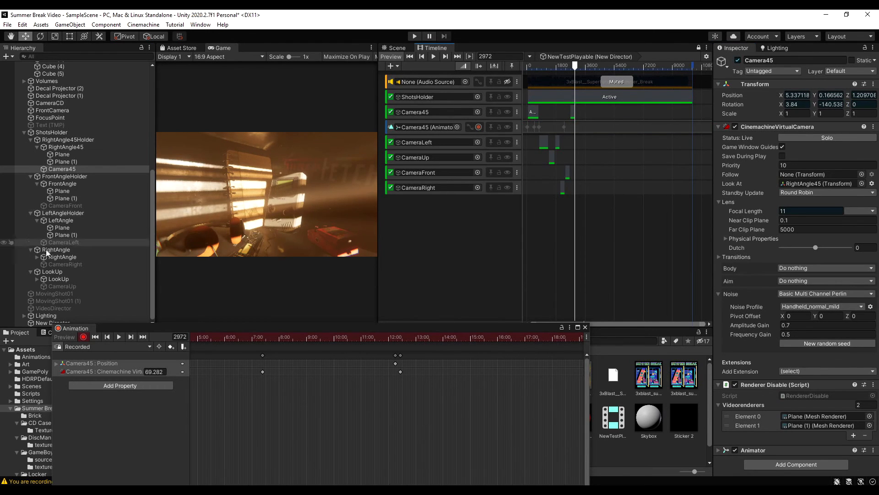
- Deactivate the New Director object, activate VideoDirector and show its VideoTimeline in the Timeline window
{"action": "left_click_drag", "start_coordinate": [174, 326], "coordinate": [250, 335]}
{"action": "left_click", "coordinate": [52, 322]}
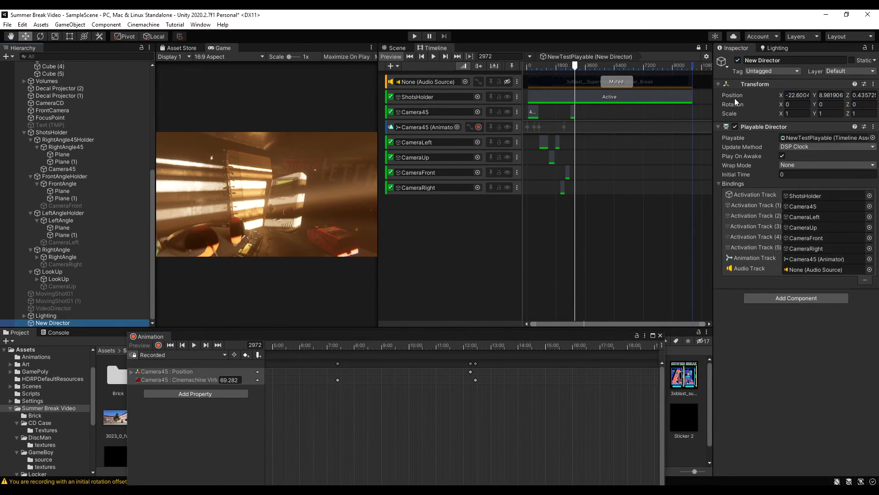
{"action": "left_click", "coordinate": [737, 60]}
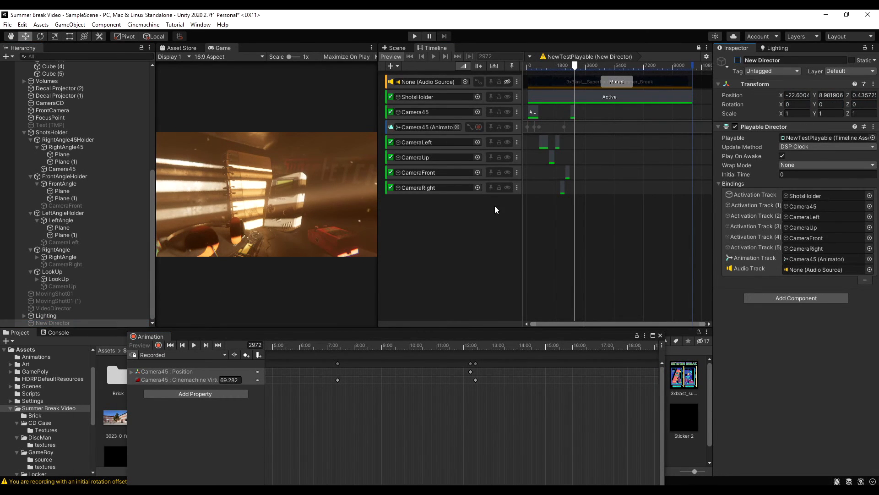
{"action": "left_click", "coordinate": [81, 308]}
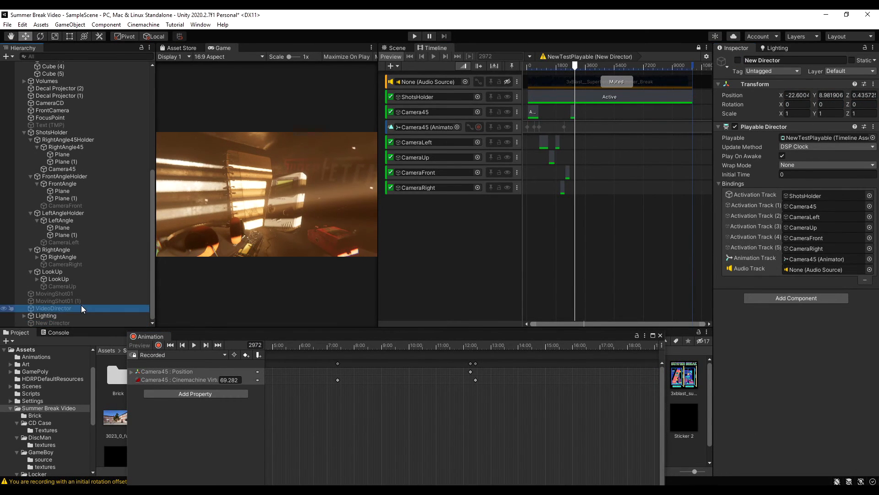
{"action": "left_click", "coordinate": [738, 59]}
{"action": "left_click", "coordinate": [700, 48]}
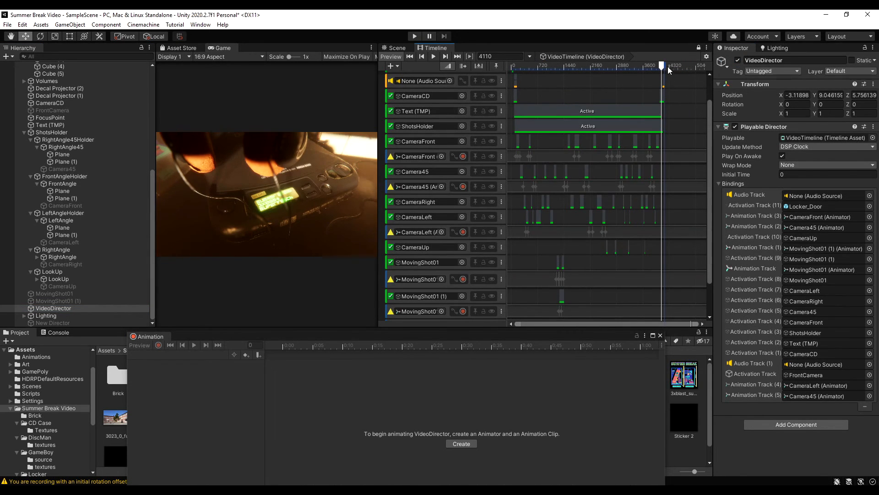
- Scrub the VideoTimeline back to frame 251 and look through its full list of tracks
{"action": "left_click_drag", "start_coordinate": [662, 66], "coordinate": [520, 69]}
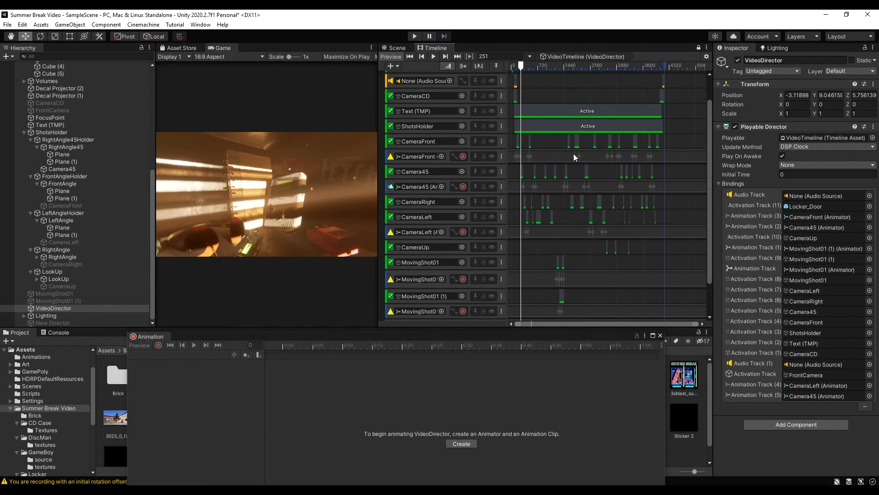
{"action": "left_click_drag", "start_coordinate": [707, 190], "coordinate": [707, 145]}
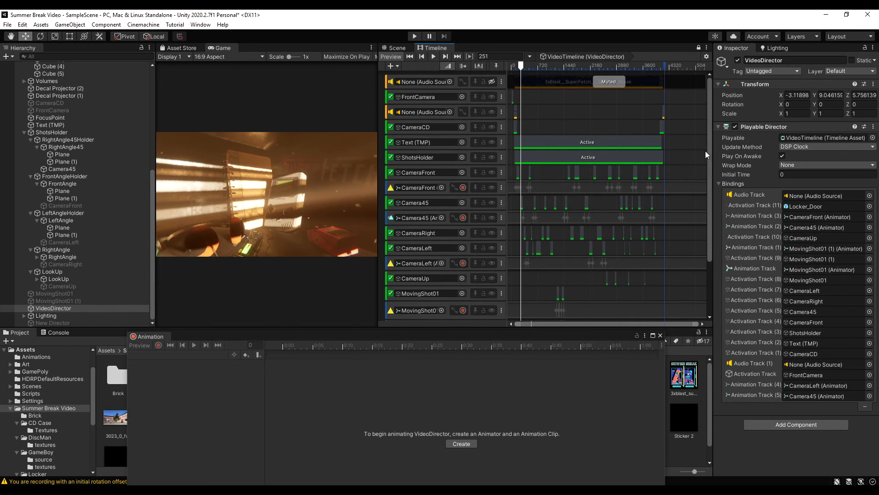
{"action": "left_click_drag", "start_coordinate": [708, 155], "coordinate": [707, 215]}
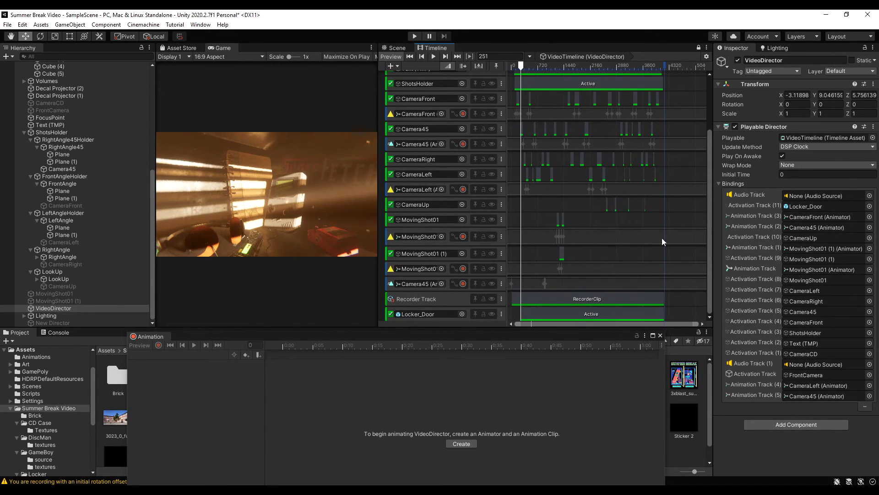
- Select the RecorderClip on the Recorder Track to examine its capture, format and output file settings
{"action": "left_click", "coordinate": [440, 299]}
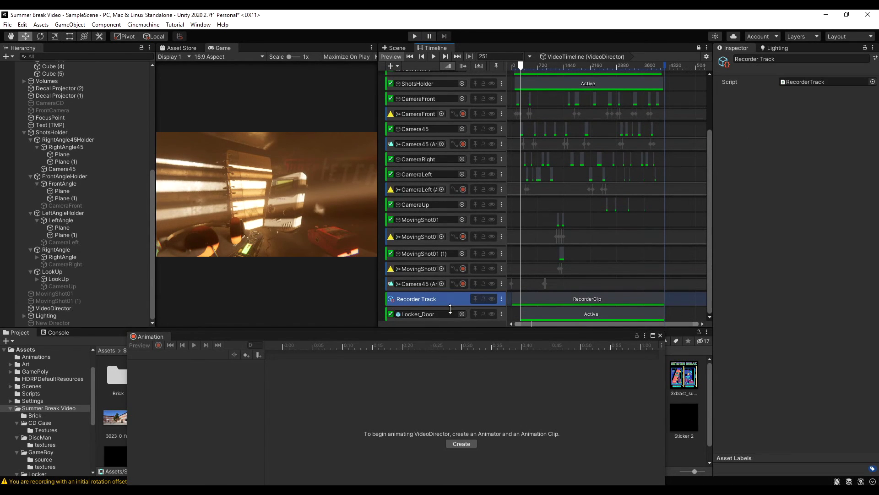
{"action": "left_click", "coordinate": [529, 299]}
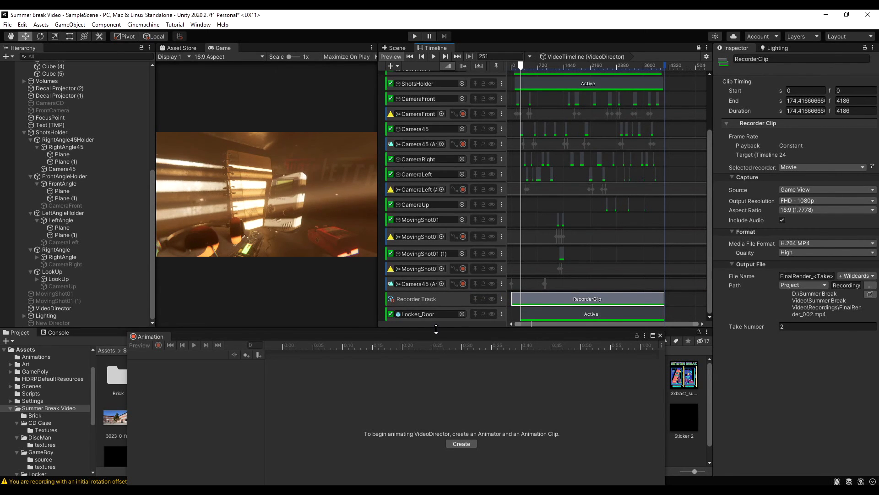
{"action": "left_click_drag", "start_coordinate": [432, 325], "coordinate": [460, 345]}
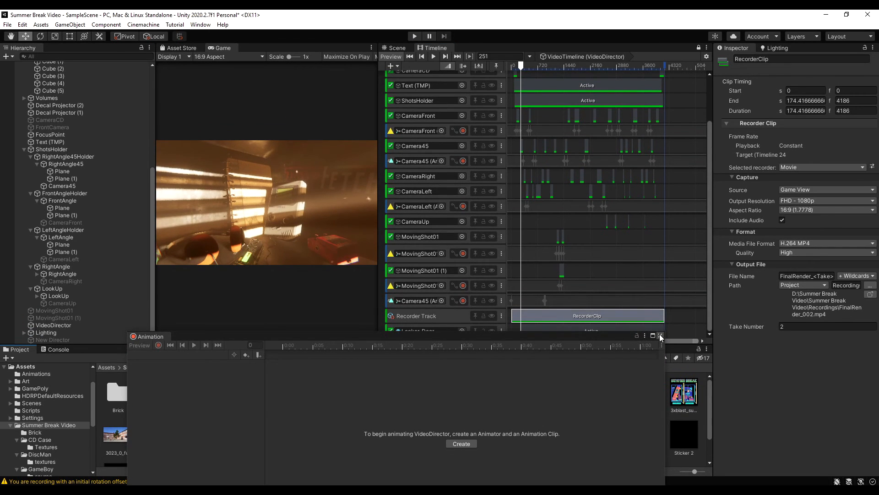
- Close the Animation window and show the Recorder Track type among the tracks that can be added to the timeline
{"action": "left_click", "coordinate": [660, 336]}
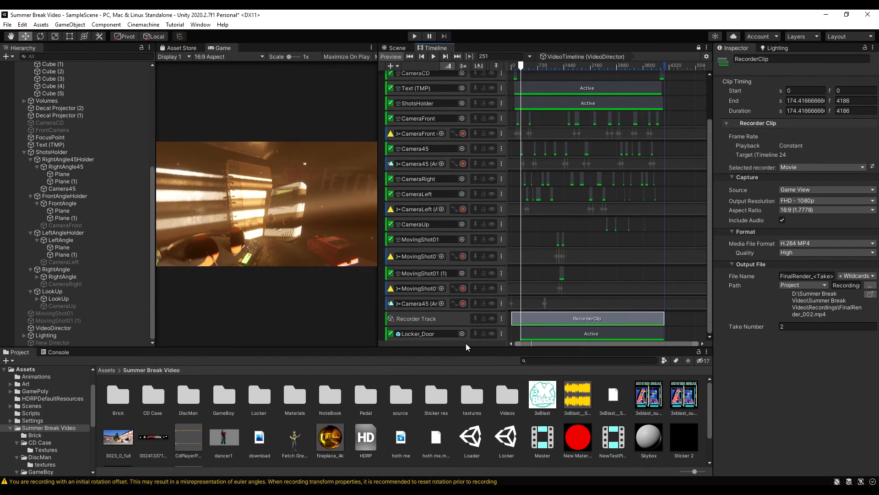
{"action": "left_click", "coordinate": [466, 337]}
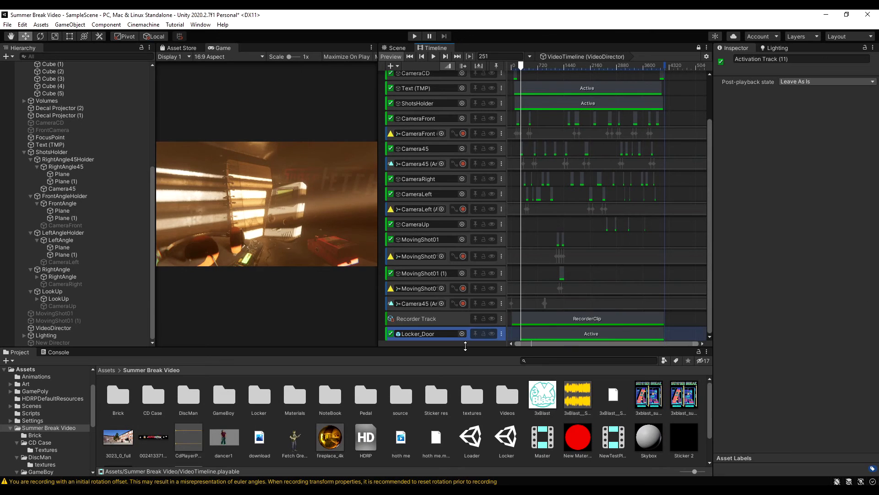
{"action": "left_click", "coordinate": [392, 67]}
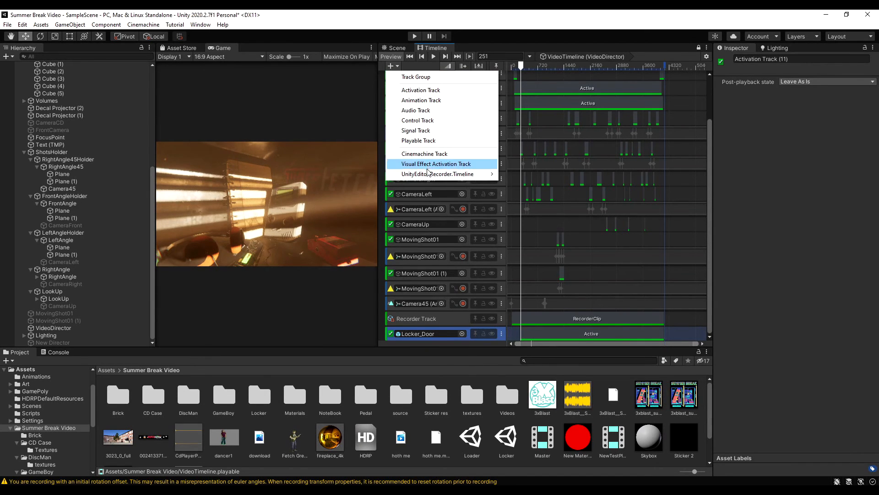
{"action": "mouse_move", "coordinate": [427, 176]}
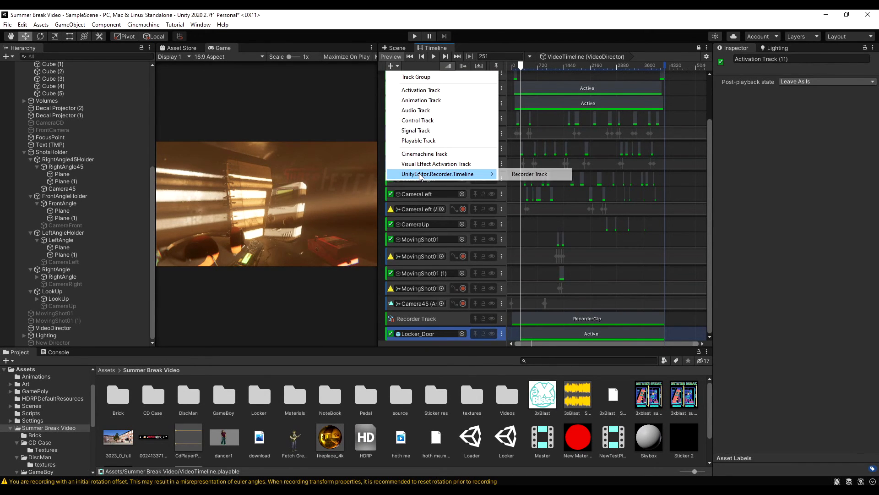
{"action": "left_click", "coordinate": [520, 176]}
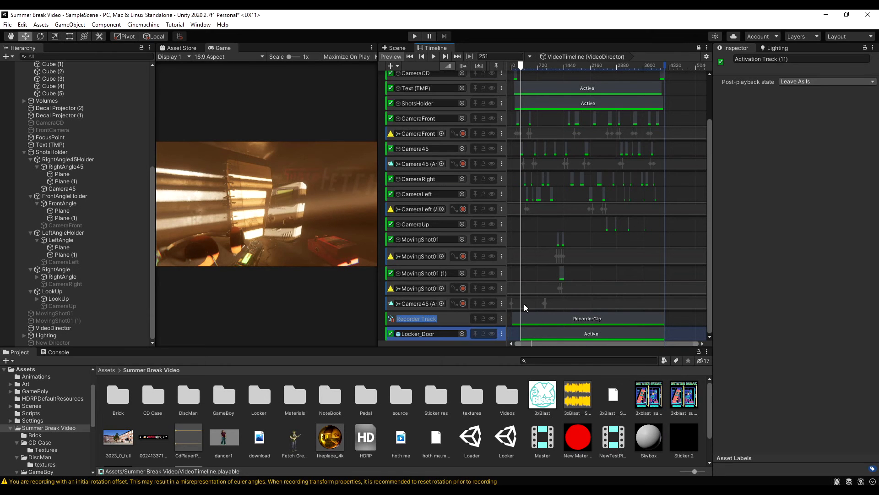
- Show the Recorder Track's option for adding a recorder clip, and select the existing RecorderClip to view its settings
{"action": "left_click", "coordinate": [535, 319]}
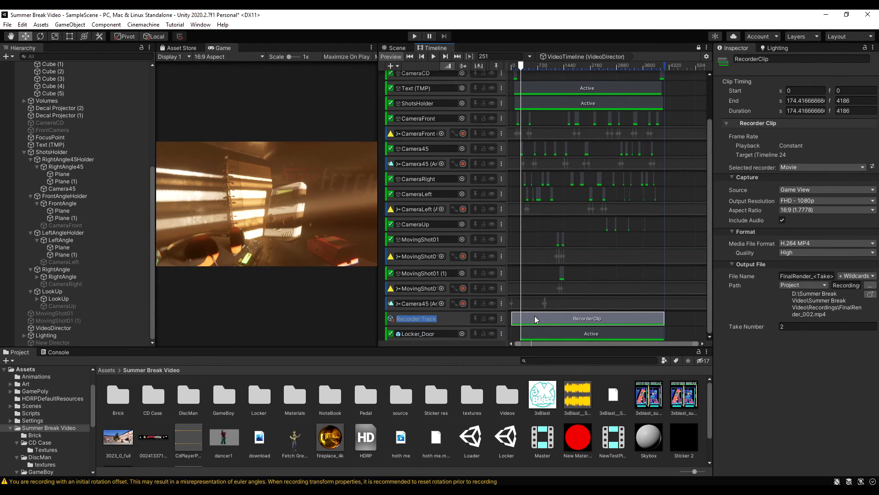
{"action": "right_click", "coordinate": [679, 319]}
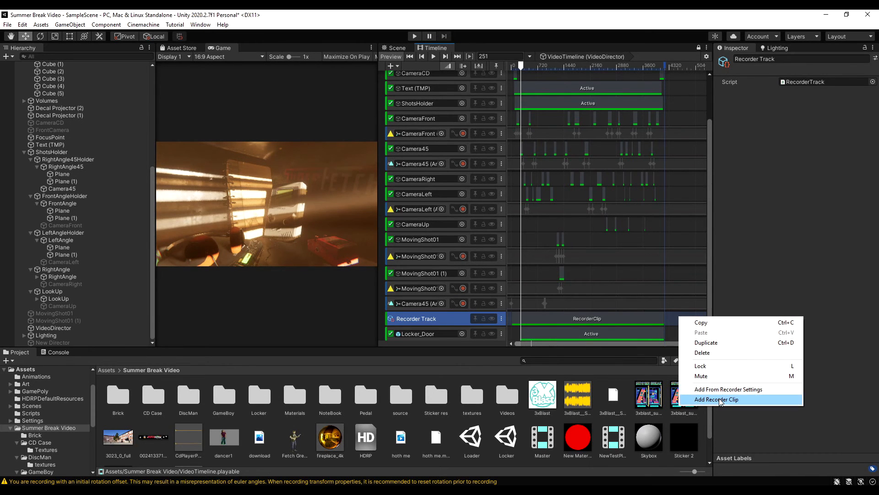
{"action": "left_click", "coordinate": [547, 321]}
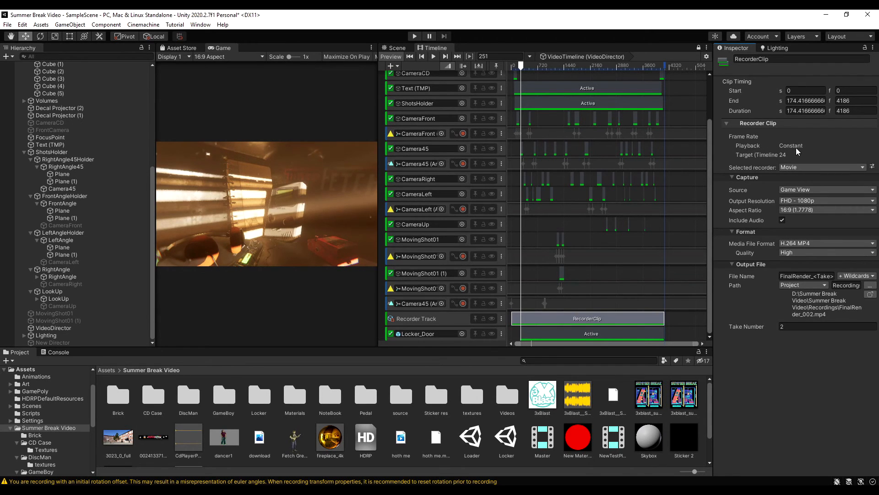
- Locate the VideoTimeline asset through VideoDirector's Playable Director and set its frame rate to 24
{"action": "left_click", "coordinate": [71, 328]}
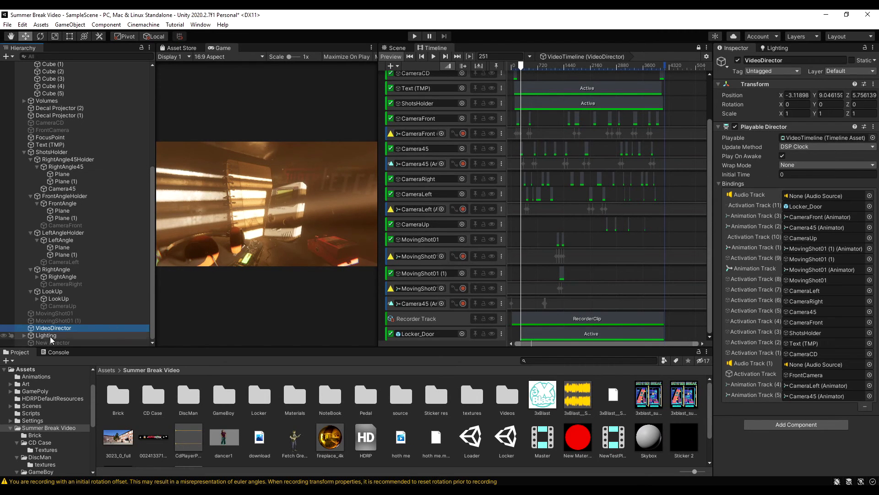
{"action": "left_click", "coordinate": [818, 138]}
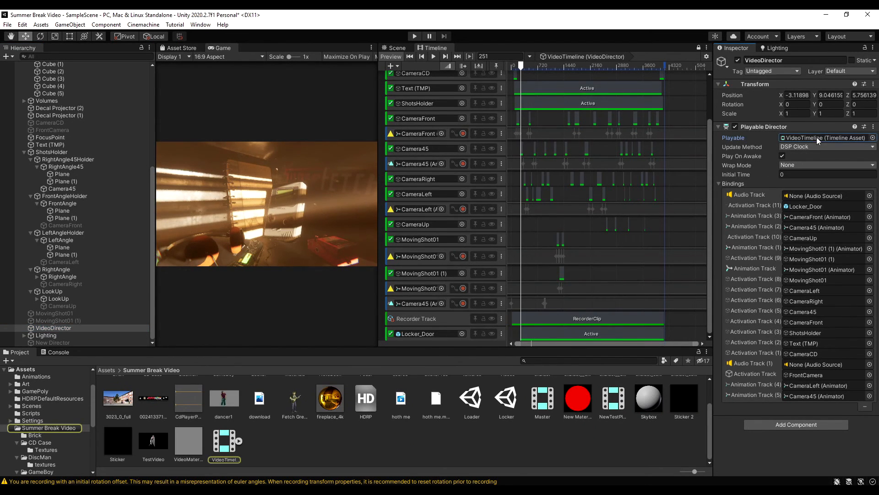
{"action": "left_click", "coordinate": [223, 444]}
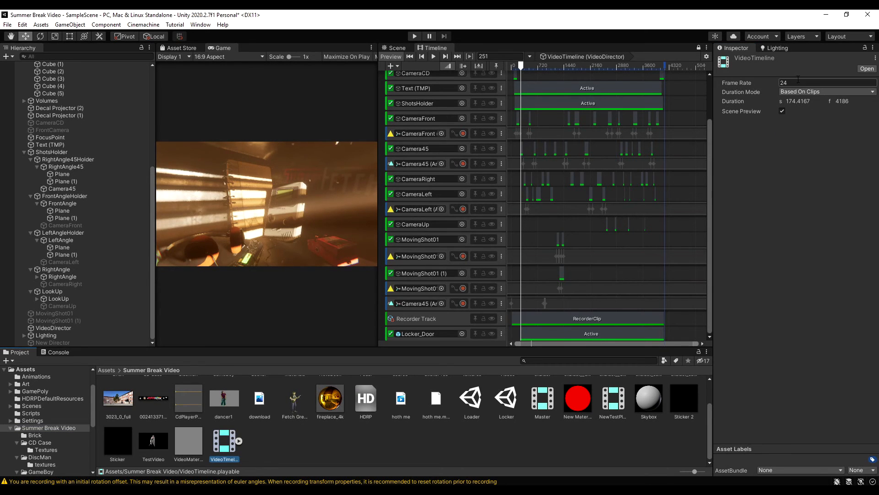
{"action": "left_click", "coordinate": [803, 82]}
{"action": "type", "text": "2"}
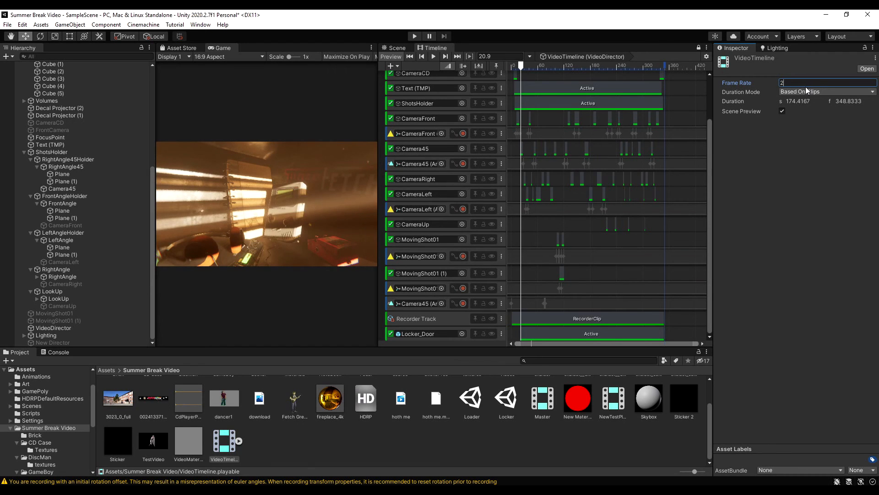
{"action": "type", "text": "4"}
- Switch the RecorderClip's selected recorder to Image Sequence
{"action": "left_click", "coordinate": [527, 322]}
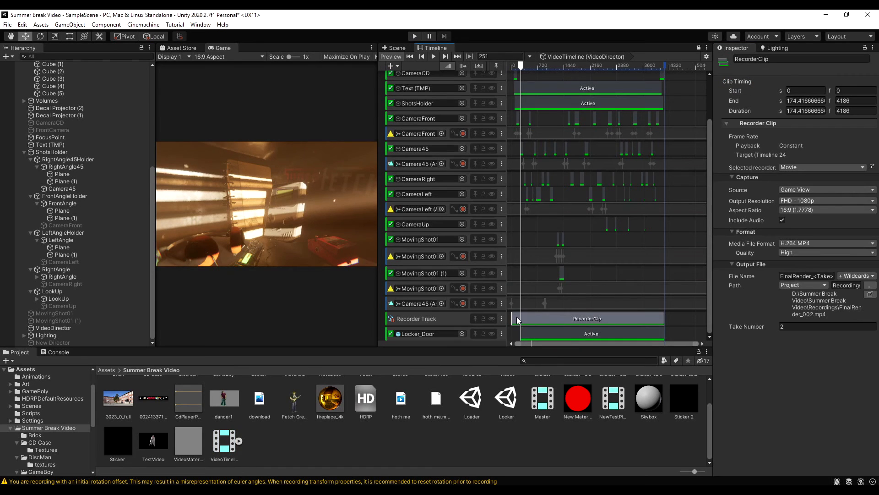
{"action": "left_click", "coordinate": [788, 167]}
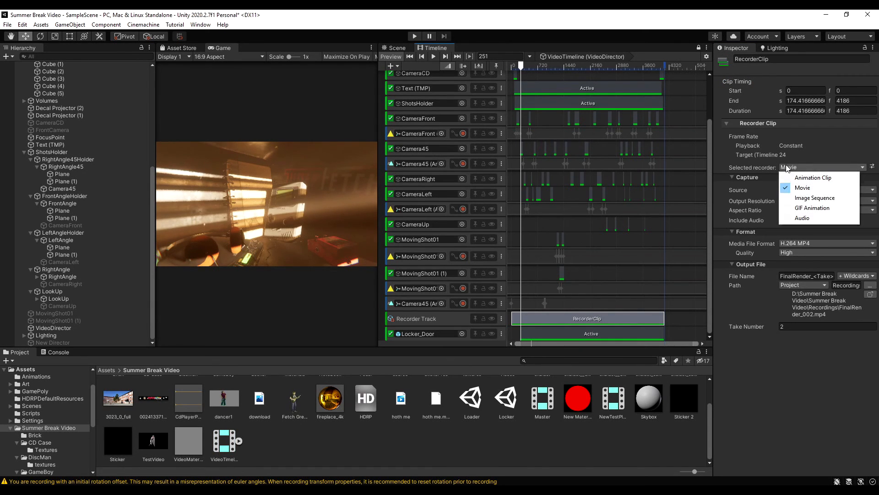
{"action": "left_click", "coordinate": [836, 204]}
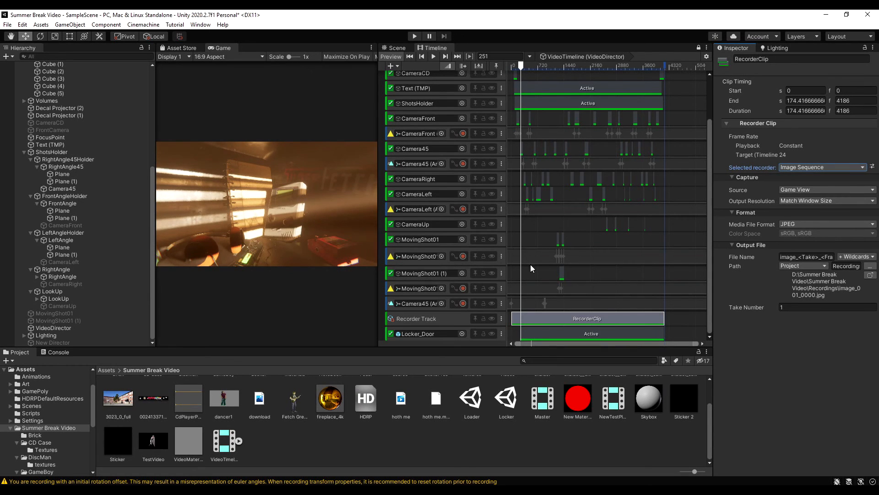
- Set the Game view resolution to Spotify (2660x1140), widen the view and show the resolution choices again
{"action": "left_click", "coordinate": [216, 57]}
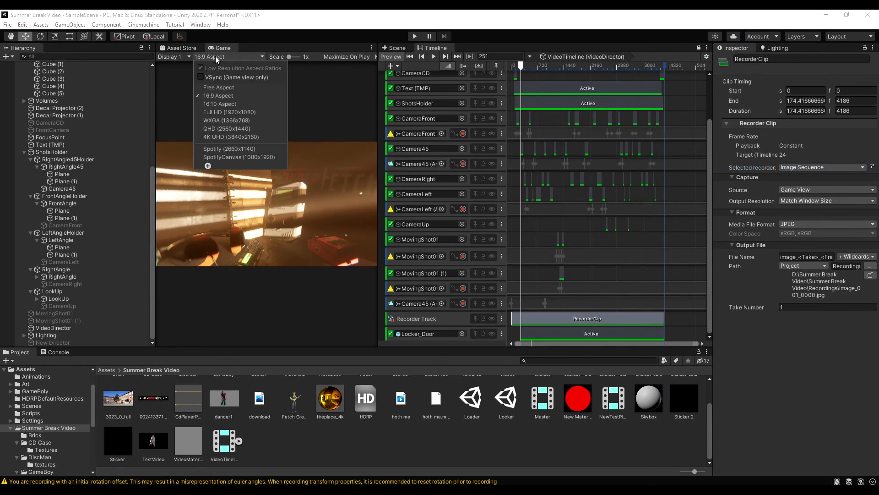
{"action": "left_click", "coordinate": [249, 149]}
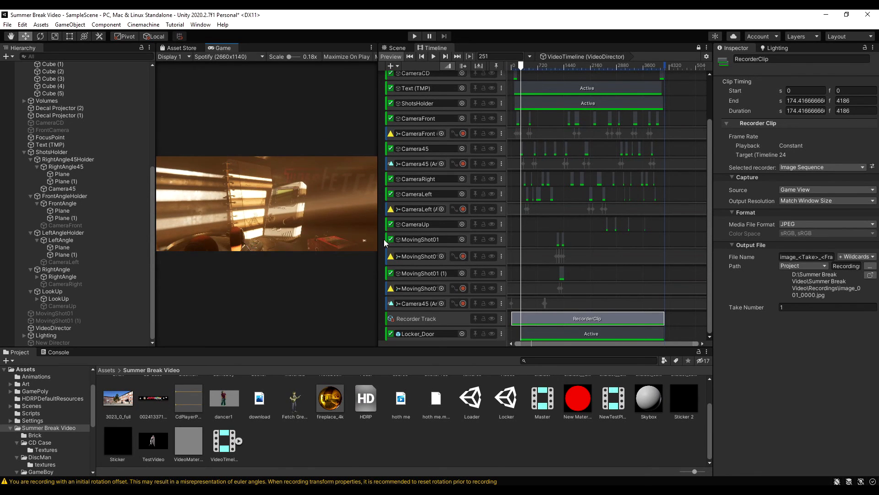
{"action": "left_click_drag", "start_coordinate": [377, 241], "coordinate": [394, 242]}
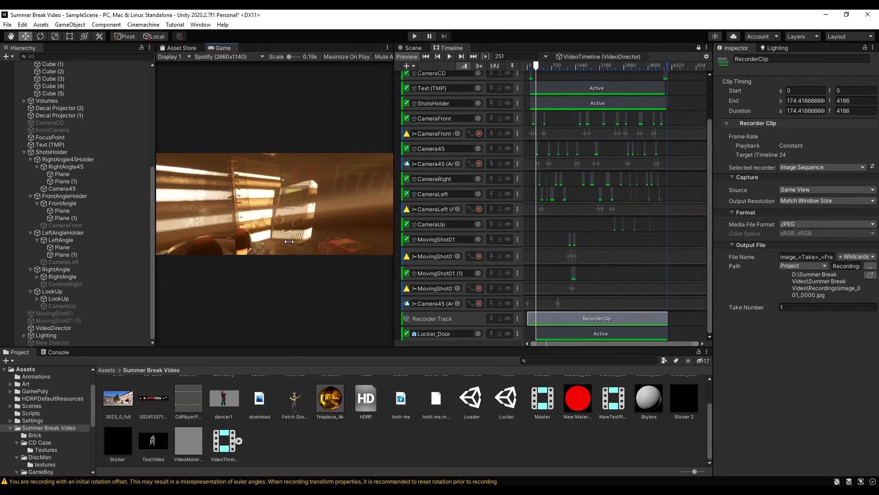
{"action": "left_click_drag", "start_coordinate": [296, 242], "coordinate": [306, 242]}
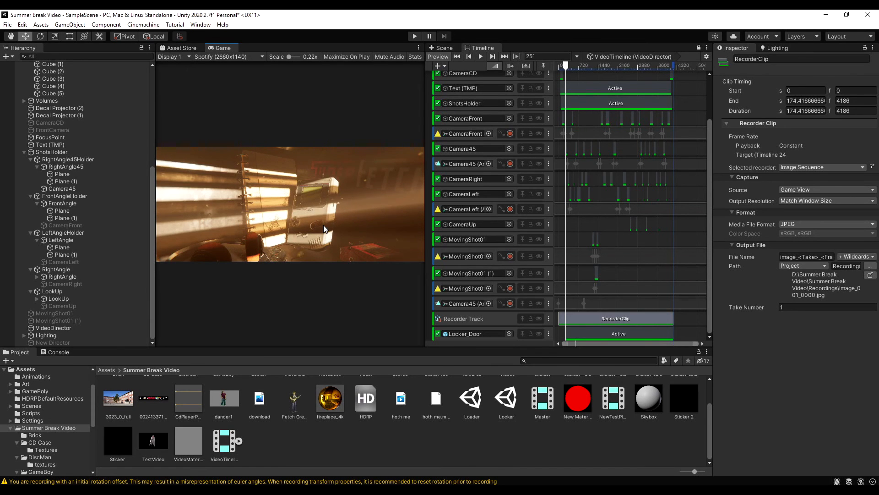
{"action": "left_click", "coordinate": [244, 57]}
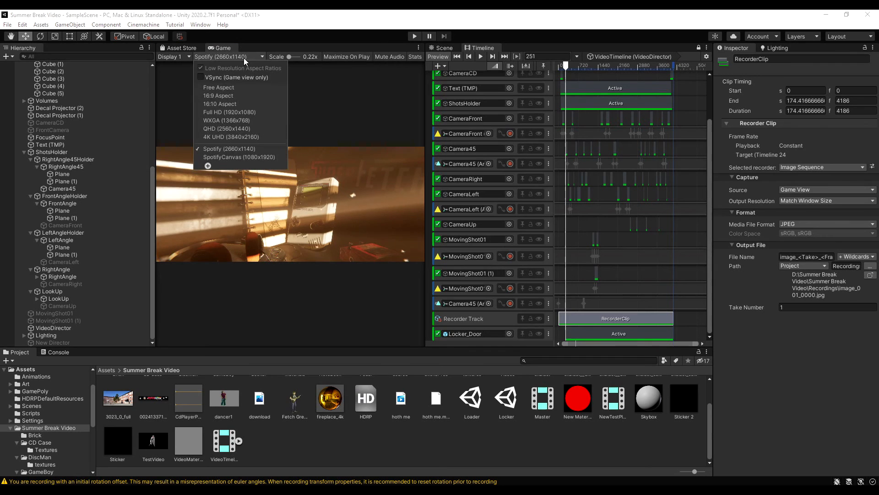
- Set the RecorderClip's selected recorder to Movie and show the available capture sources
{"action": "left_click", "coordinate": [785, 167]}
{"action": "left_click", "coordinate": [806, 188]}
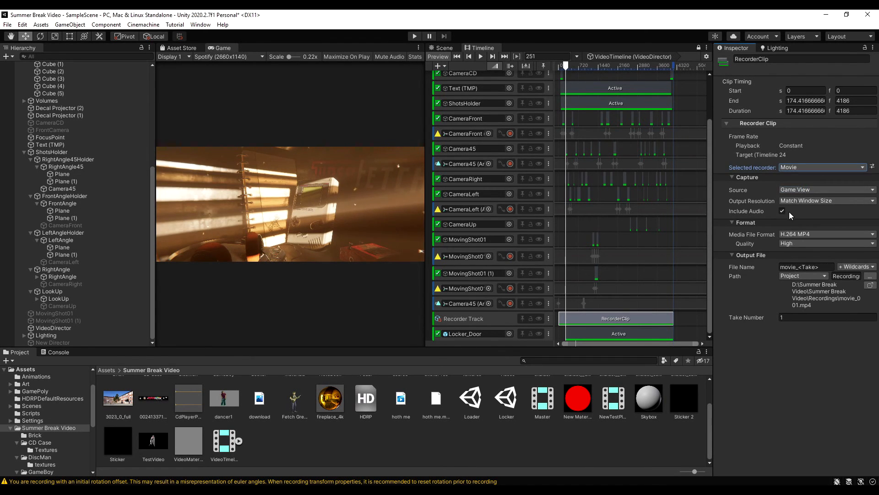
{"action": "left_click", "coordinate": [799, 190]}
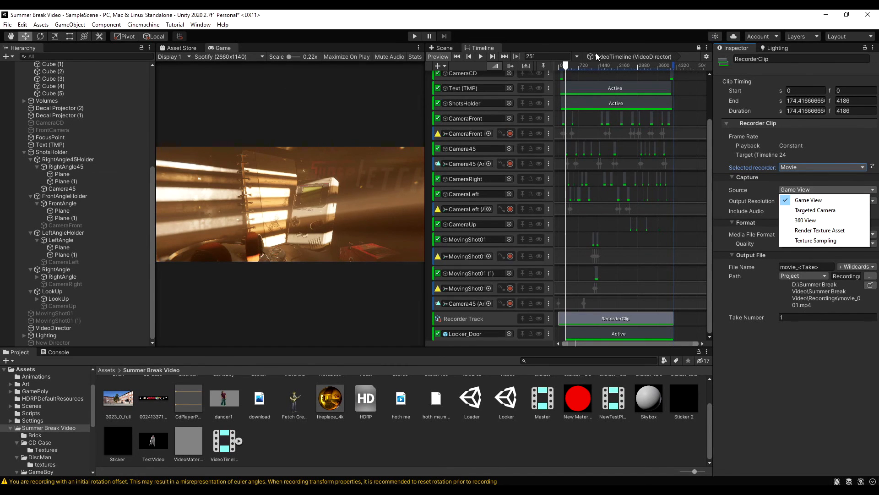
- Scrub the timeline to frame 1151 and set the RecorderClip's output resolution to FHD - 1080p
{"action": "left_click_drag", "start_coordinate": [566, 64], "coordinate": [591, 74]}
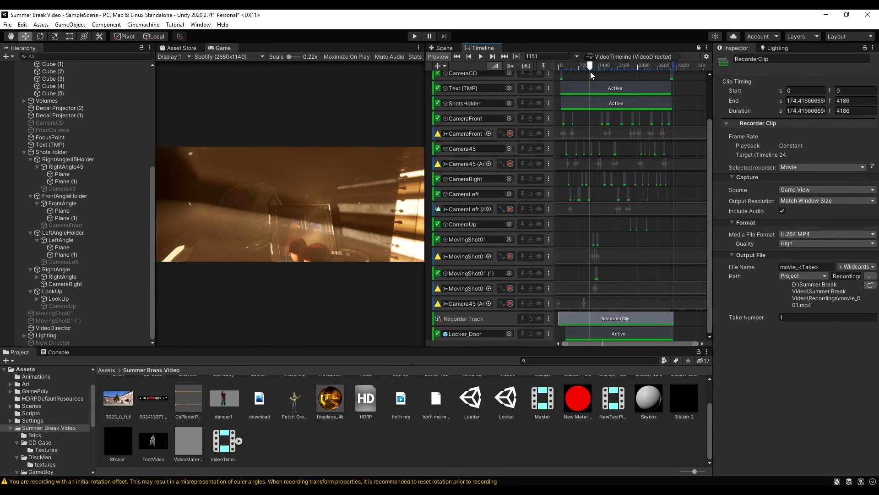
{"action": "left_click", "coordinate": [796, 201]}
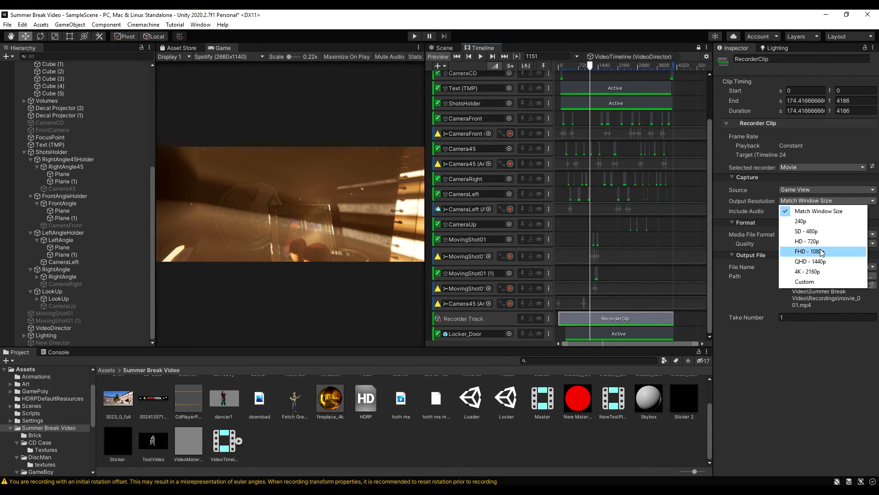
{"action": "left_click", "coordinate": [812, 252]}
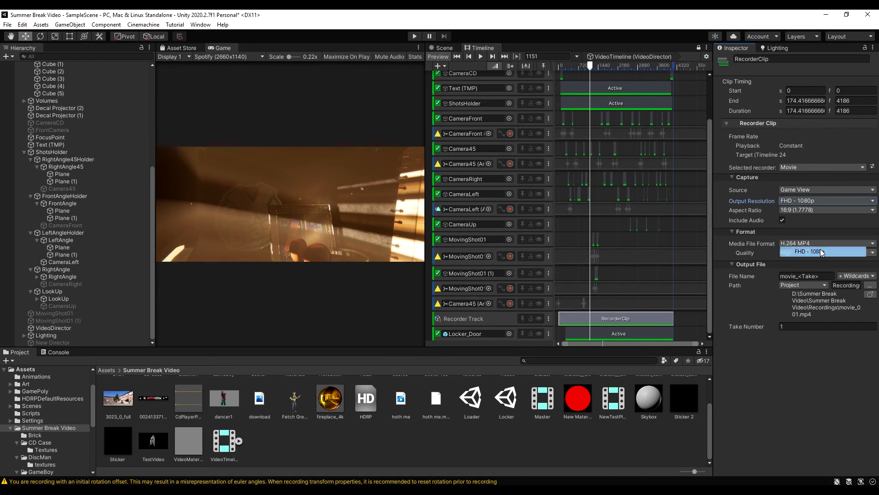
{"action": "left_click", "coordinate": [806, 201]}
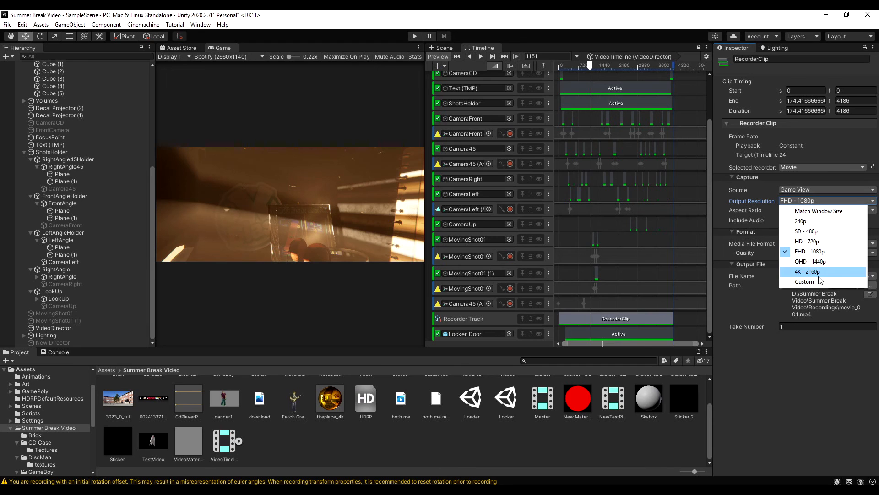
{"action": "left_click", "coordinate": [809, 353]}
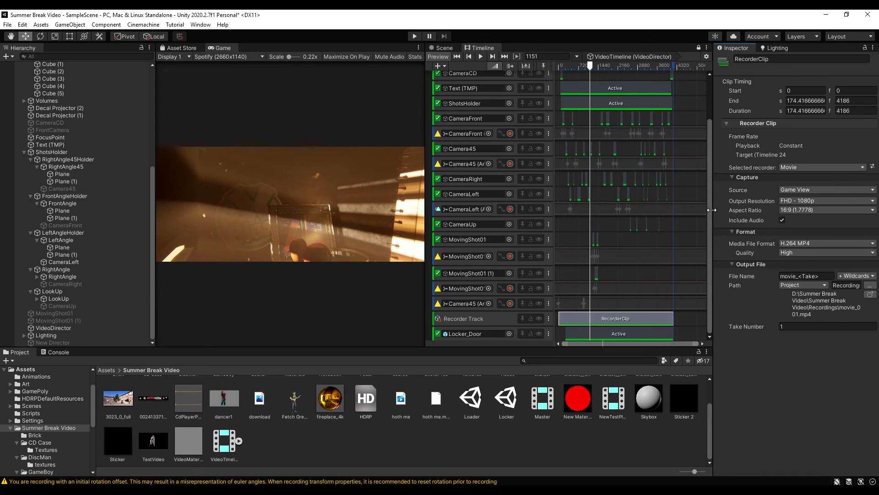
- Keep the RecorderClip's media file format at H.264 MP4 and check the available quality levels
{"action": "left_click_drag", "start_coordinate": [709, 210], "coordinate": [719, 149]}
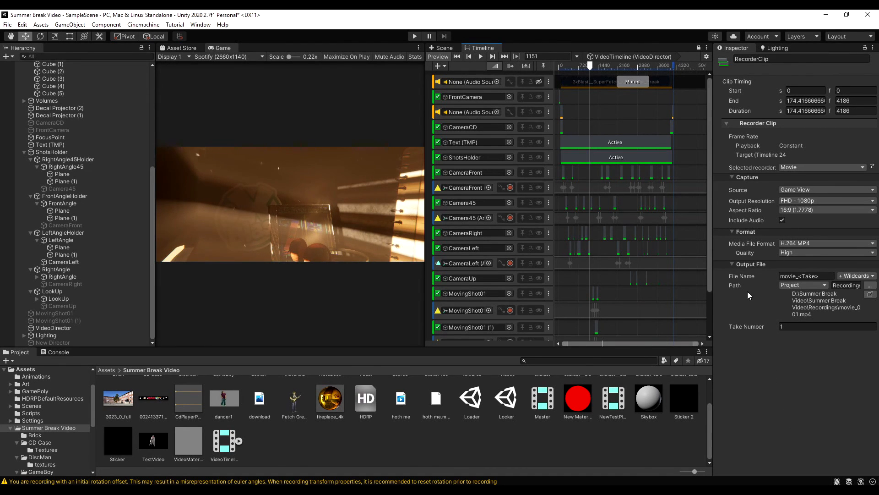
{"action": "left_click", "coordinate": [813, 244]}
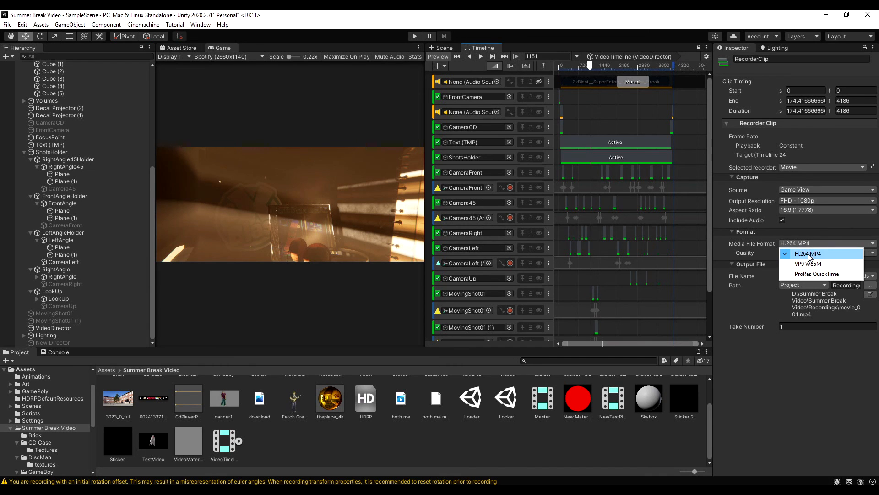
{"action": "left_click", "coordinate": [793, 243]}
{"action": "left_click", "coordinate": [802, 252]}
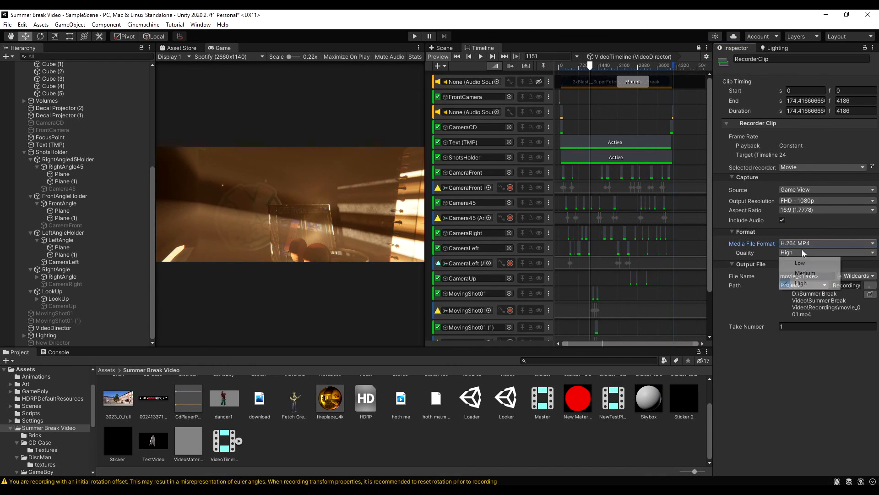
{"action": "left_click", "coordinate": [770, 380]}
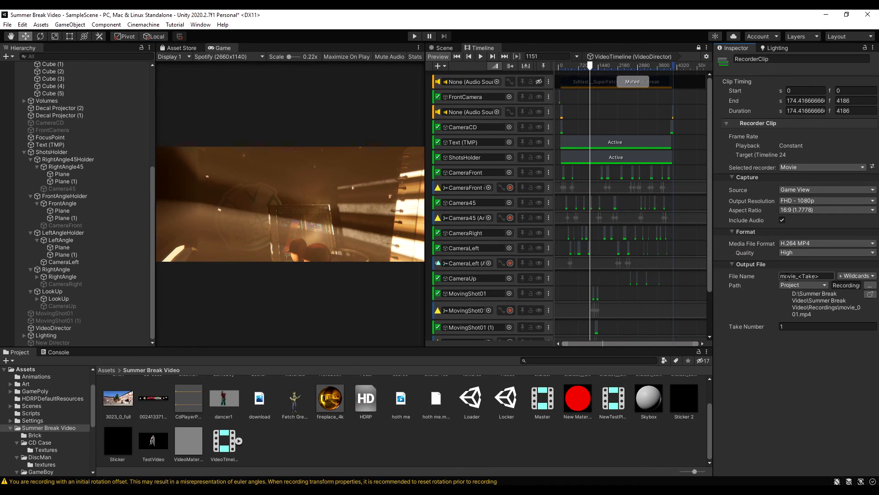
- Replace the movie prefix in the RecorderClip's output file name with UnityRender, keeping the <Take> wildcard
{"action": "double_click", "coordinate": [787, 276]}
{"action": "type", "text": "UnityRender"}
{"action": "left_click_drag", "start_coordinate": [819, 276], "coordinate": [835, 278]}
{"action": "left_click", "coordinate": [795, 372]}
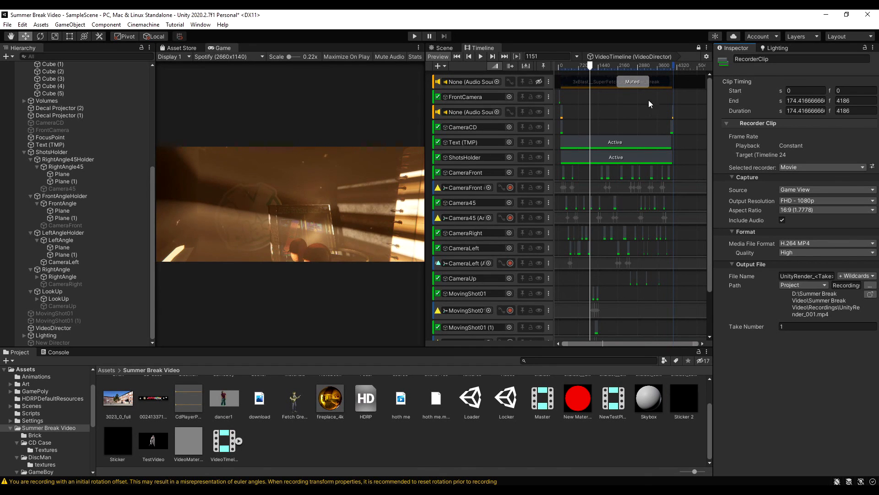
- Unmute the 3xBlast__SuperFetch_-_Summer_Break audio track and look through the timeline's track list
{"action": "left_click", "coordinate": [539, 81]}
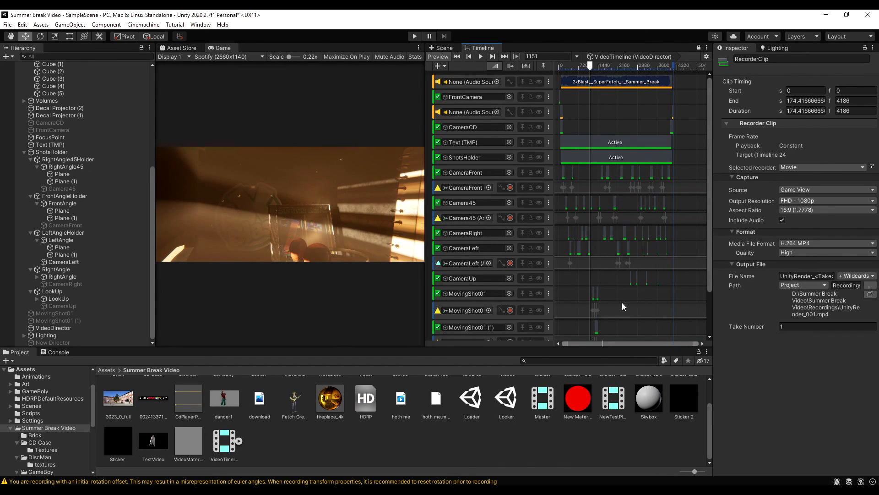
{"action": "scroll", "coordinate": [711, 260], "scroll_direction": "down", "scroll_amount": 3}
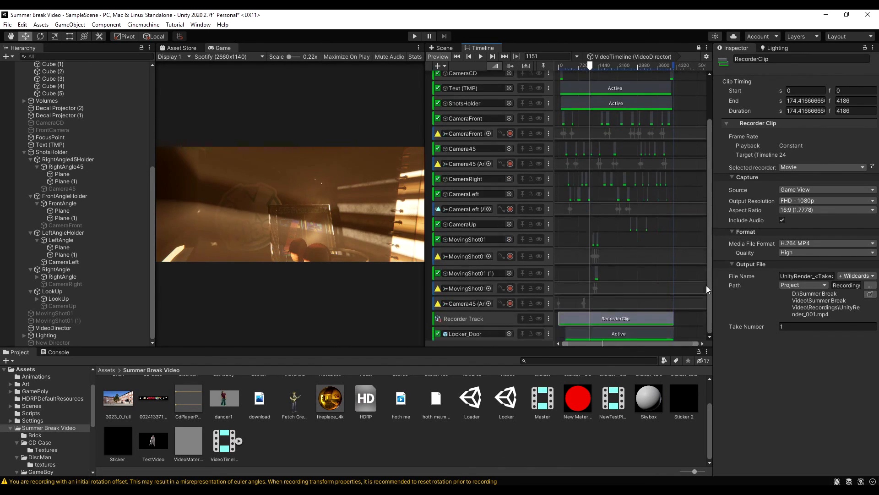
{"action": "scroll", "coordinate": [702, 240], "scroll_direction": "up", "scroll_amount": 3}
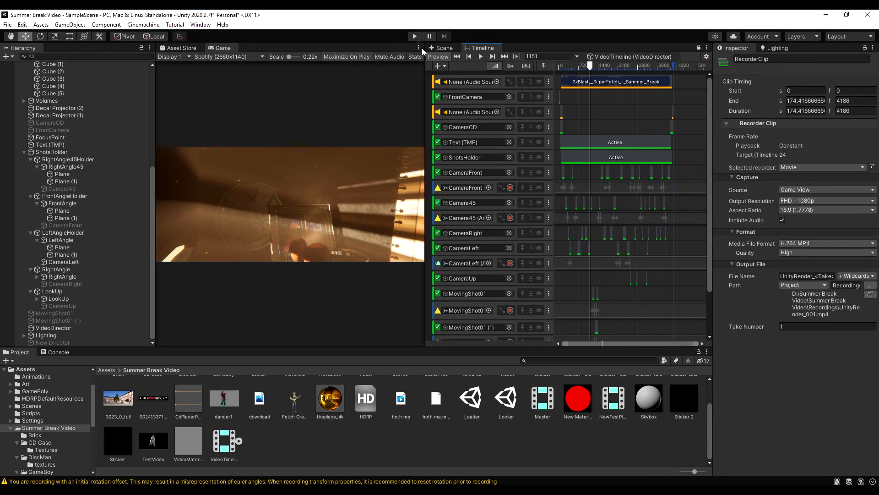
- Enter Play mode with pause enabled, and release the pause so the RecorderClip records the timeline from frame 0
{"action": "left_click", "coordinate": [430, 37]}
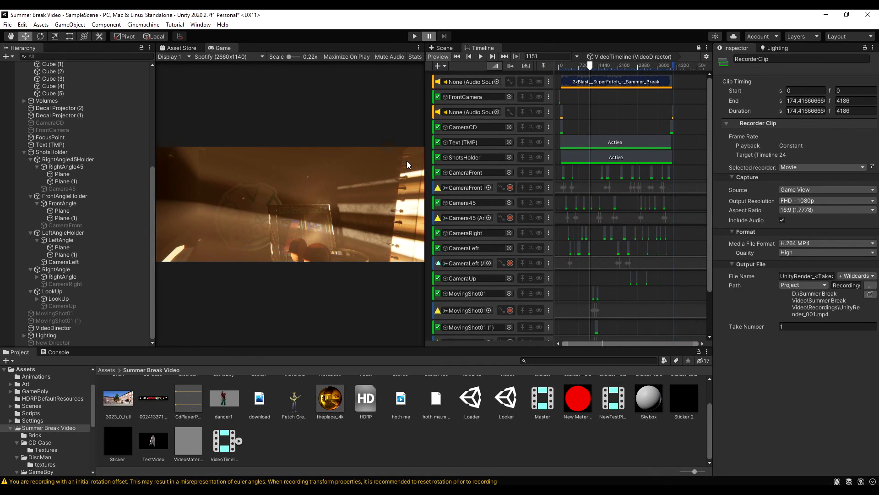
{"action": "left_click", "coordinate": [414, 35]}
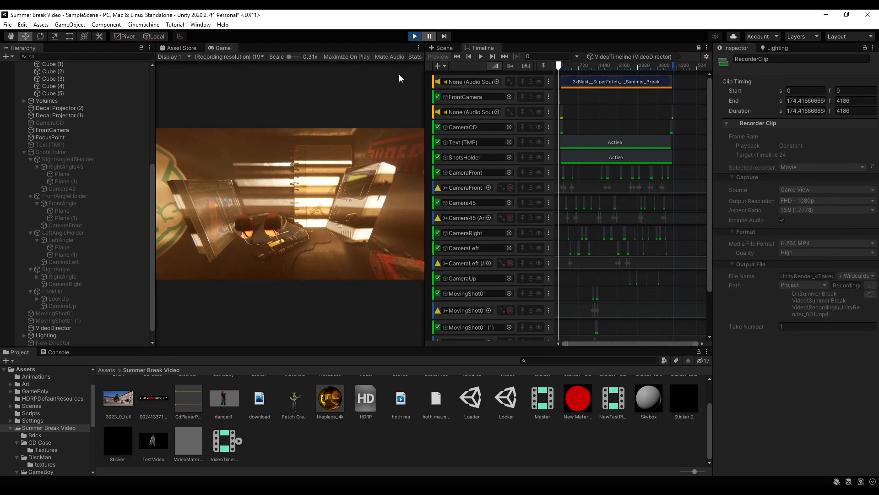
{"action": "left_click", "coordinate": [430, 35]}
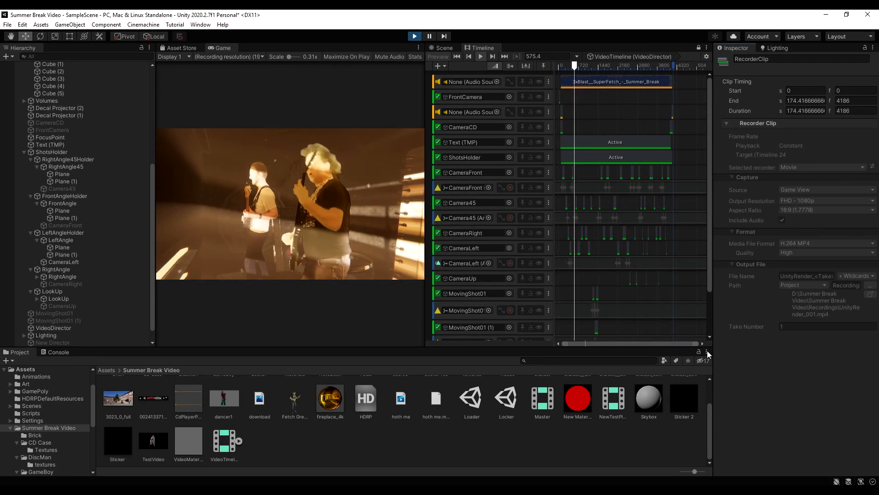
- Switch to File Explorer, close the How To folder window and stop Play mode to end the UnityRender_001.mp4 recording
{"action": "key", "text": "alt+Tab"}
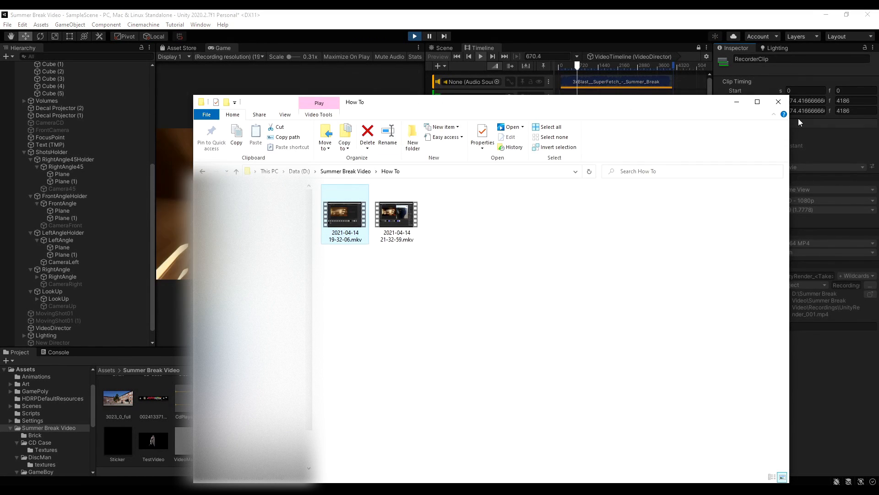
{"action": "left_click", "coordinate": [779, 102]}
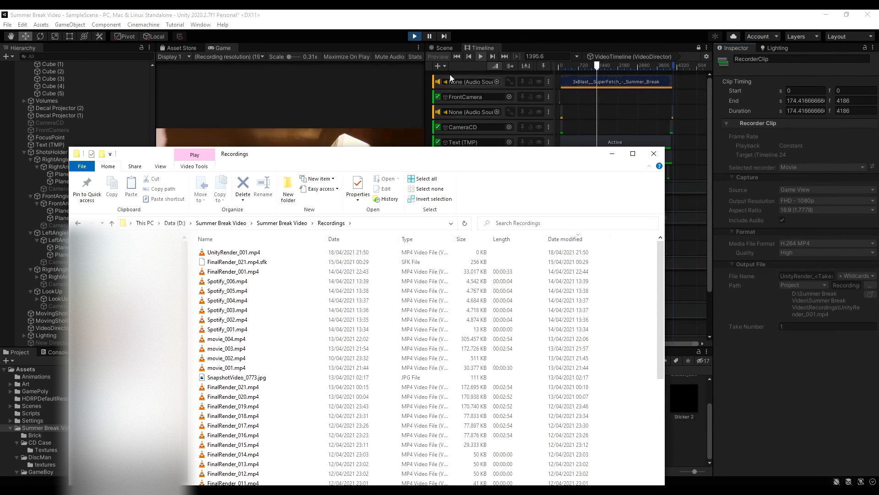
{"action": "left_click", "coordinate": [414, 36]}
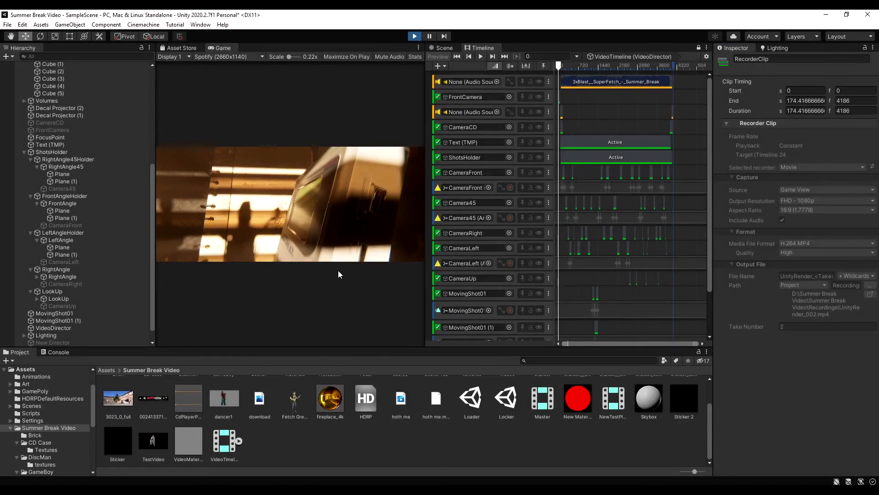
- Play UnityRender_001.mp4 from the Recordings folder in VLC with the volume lowered to about 6%, and close the player
{"action": "key", "text": "alt+Tab"}
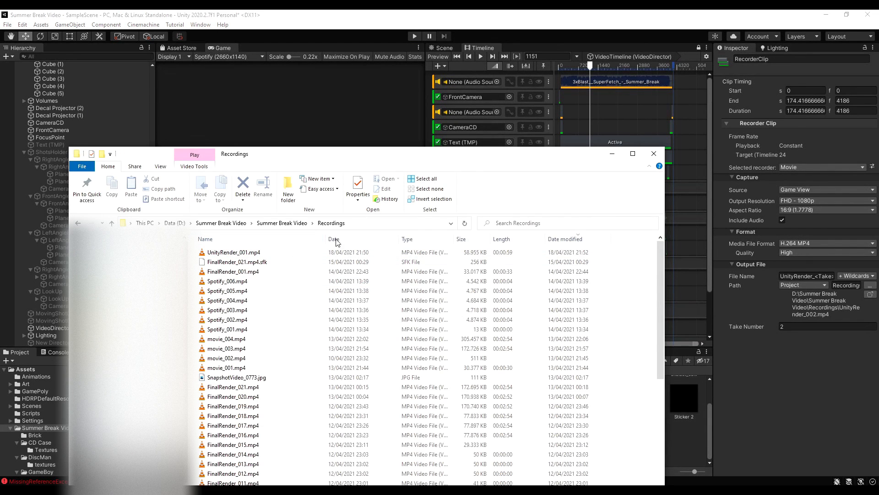
{"action": "double_click", "coordinate": [254, 257]}
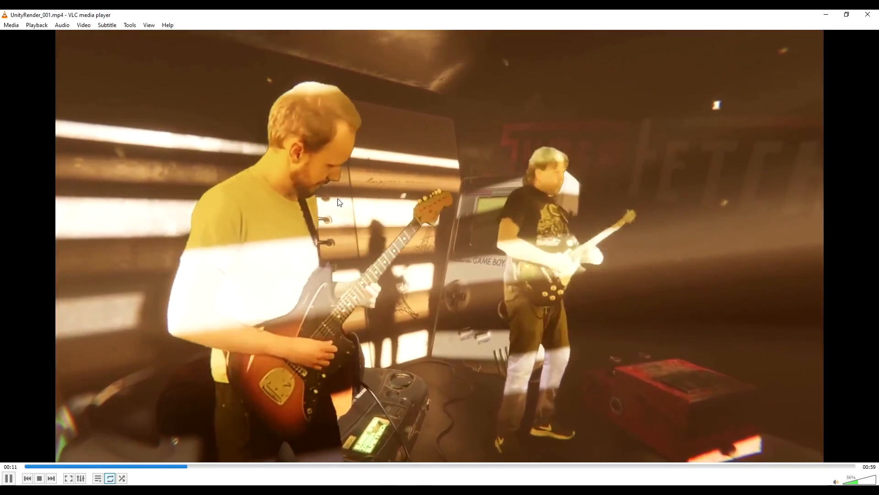
{"action": "scroll", "coordinate": [859, 482], "scroll_direction": "down", "scroll_amount": 10}
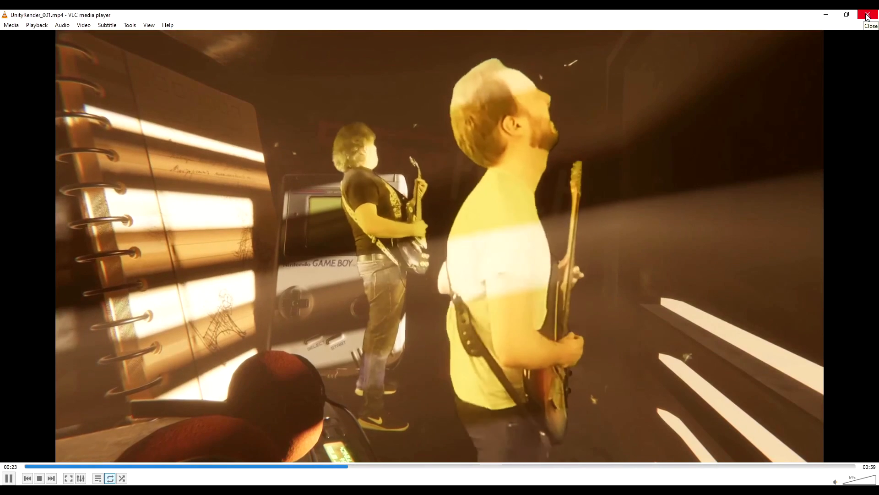
{"action": "left_click", "coordinate": [867, 17]}
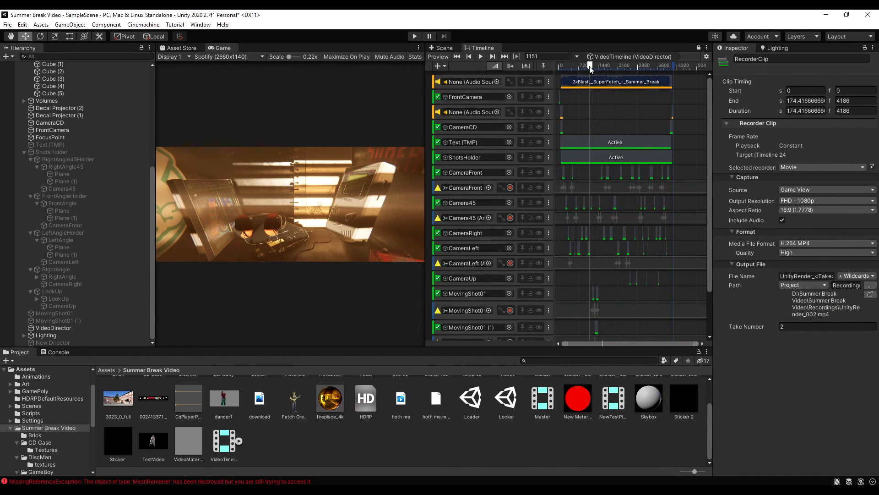
- Scrub the VideoTimeline playhead past the end of the clips to frame 4232
{"action": "left_click_drag", "start_coordinate": [592, 66], "coordinate": [676, 67]}
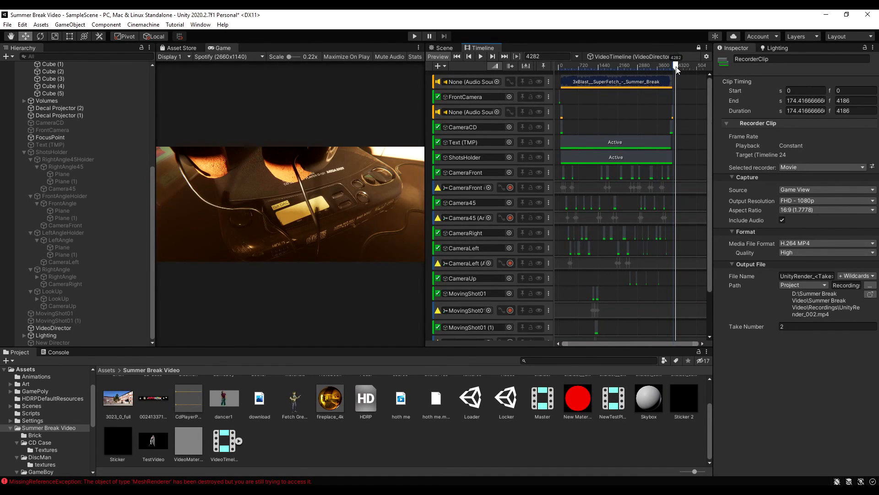
{"action": "left_click_drag", "start_coordinate": [598, 65], "coordinate": [676, 80]}
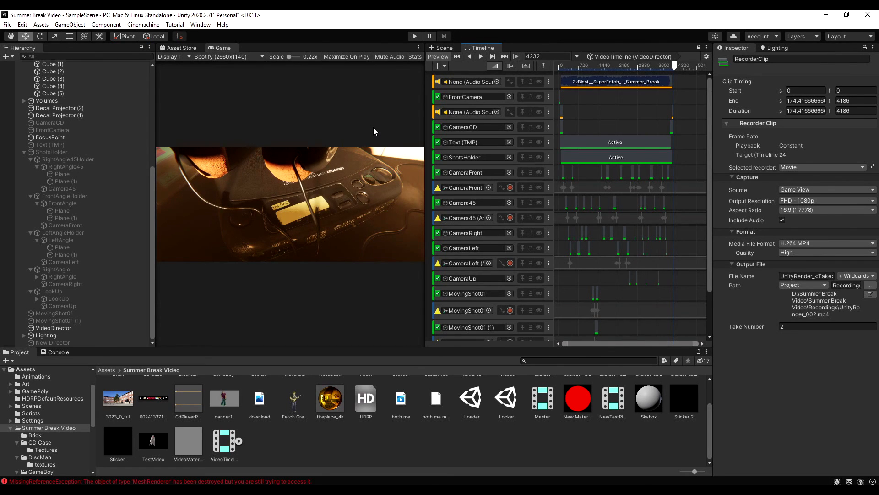
- Check the VSync Count options in the project's Quality settings, keep Every V Blank and close the settings
{"action": "left_click", "coordinate": [7, 26]}
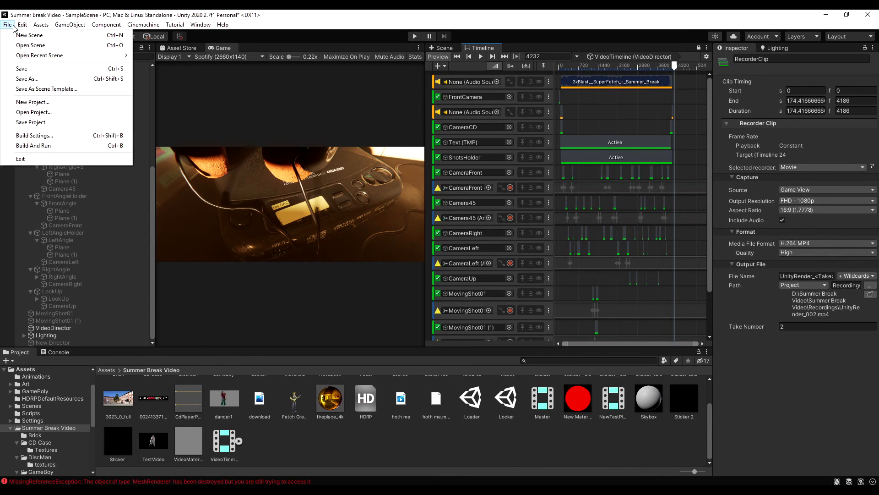
{"action": "mouse_move", "coordinate": [21, 28]}
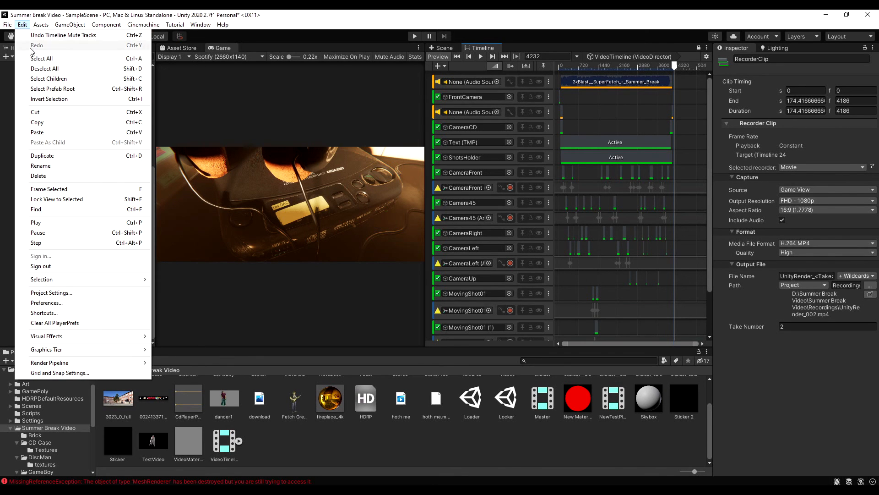
{"action": "left_click", "coordinate": [73, 292]}
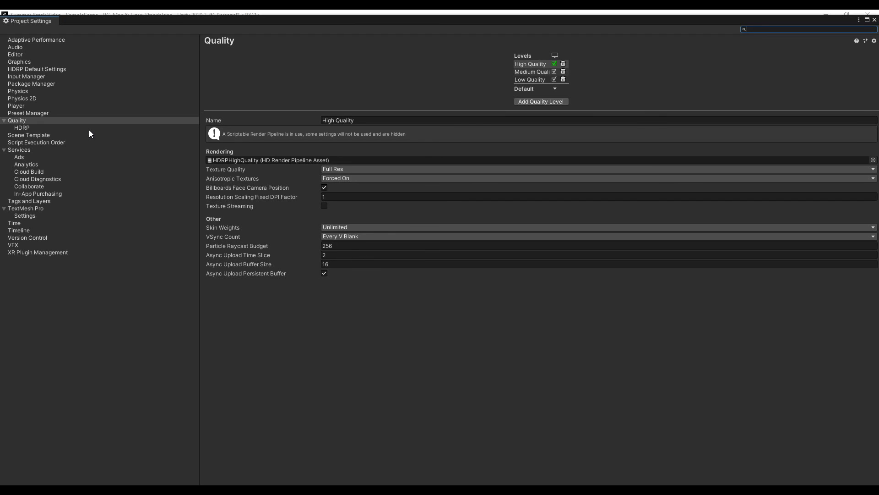
{"action": "left_click", "coordinate": [334, 236]}
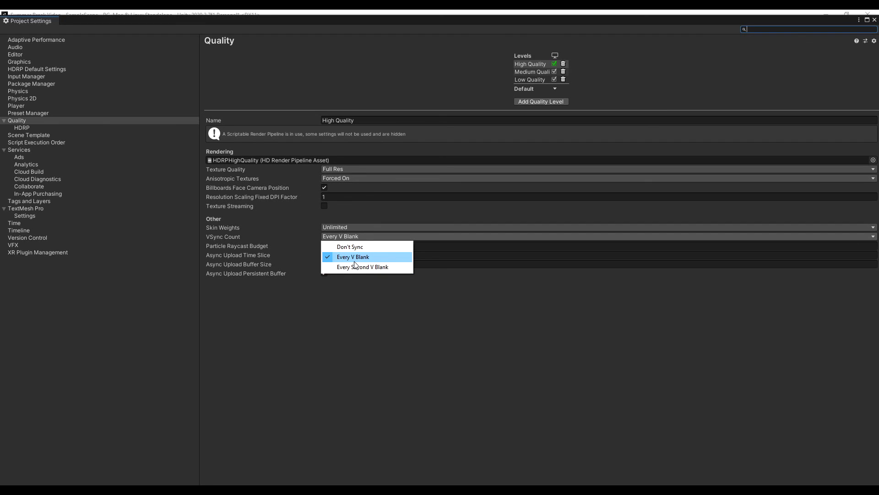
{"action": "left_click", "coordinate": [447, 375]}
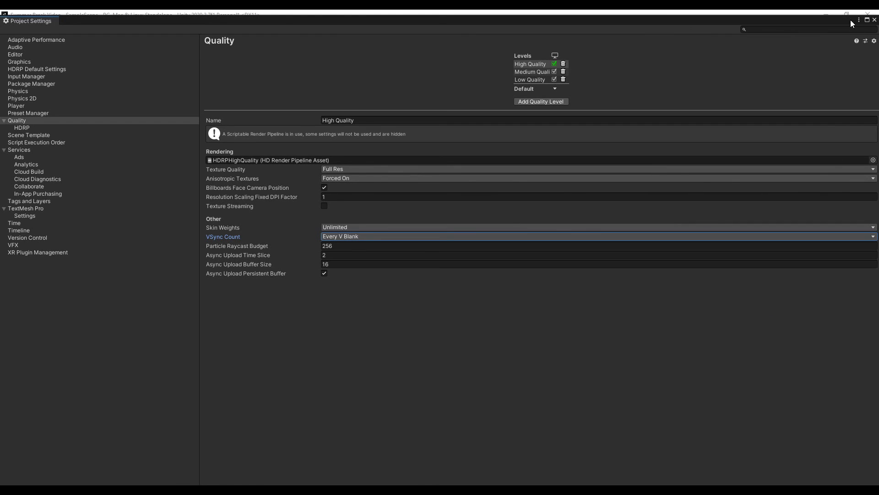
{"action": "left_click", "coordinate": [874, 20]}
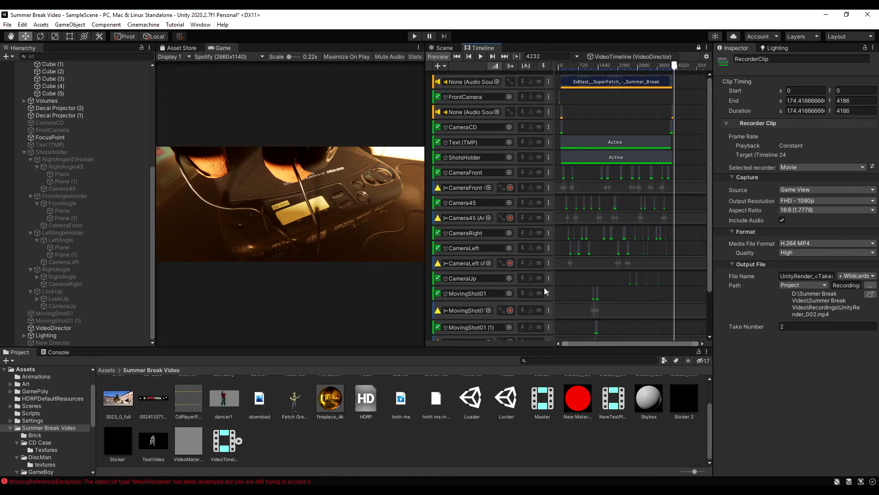